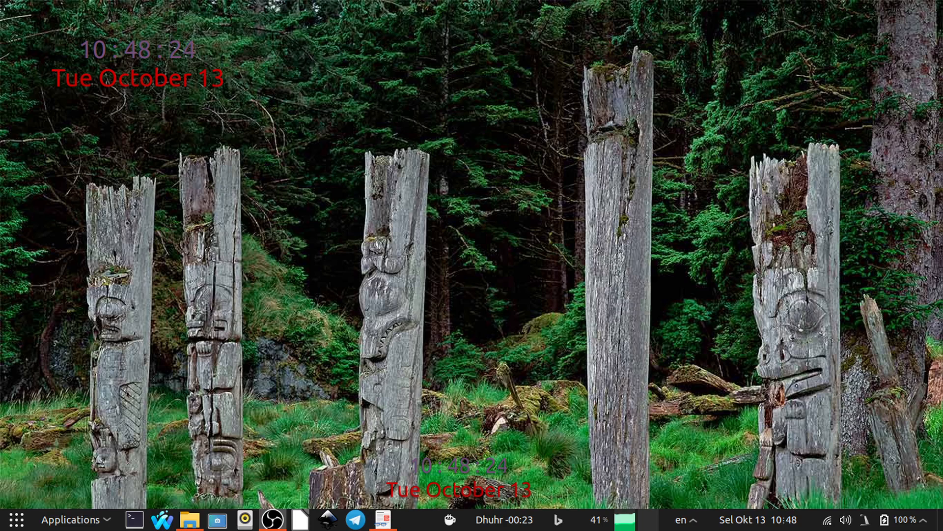
# - Look over the timing-belt pulley PDF drawing, minimize it and launch FreeCAD
pyautogui.click(383, 524)
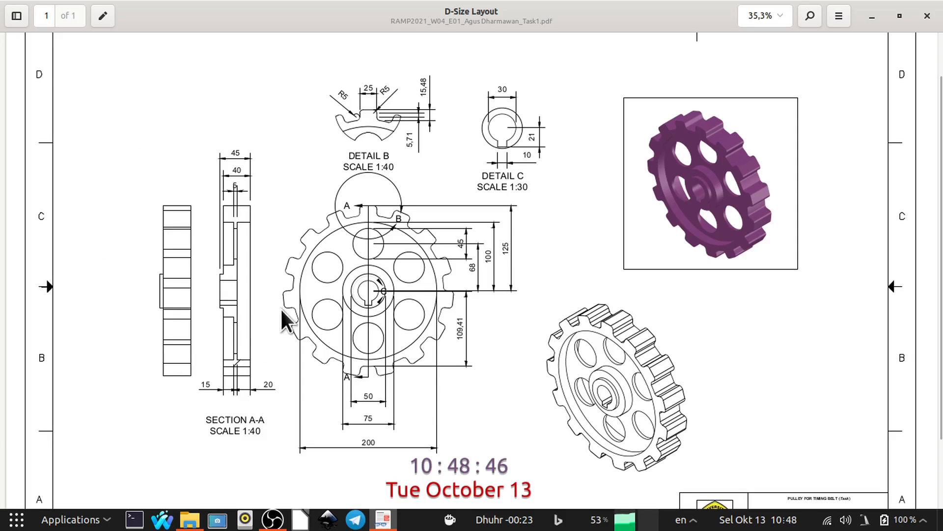
pyautogui.click(873, 16)
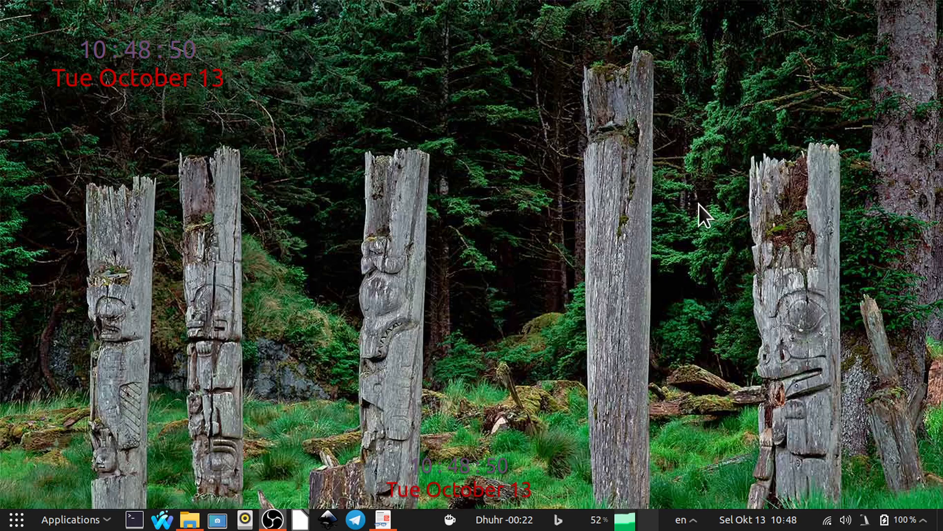
pyautogui.click(69, 522)
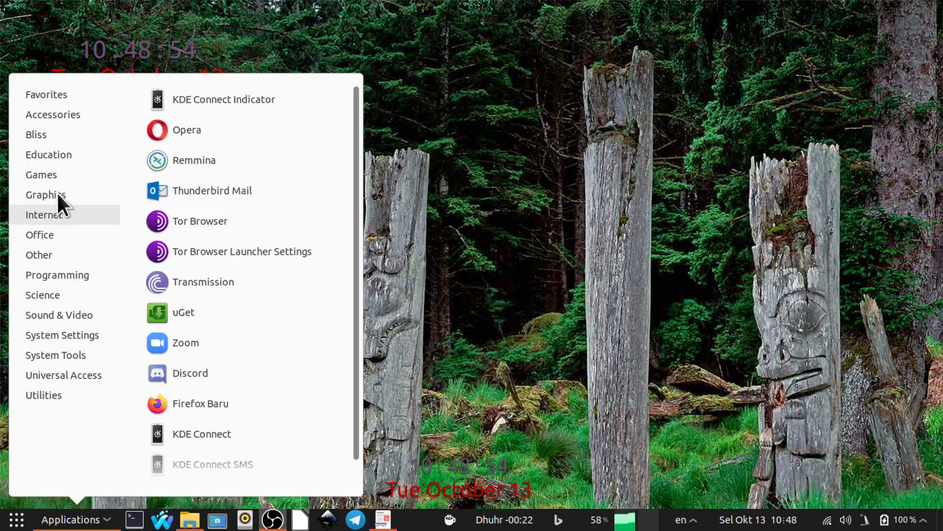
pyautogui.click(201, 128)
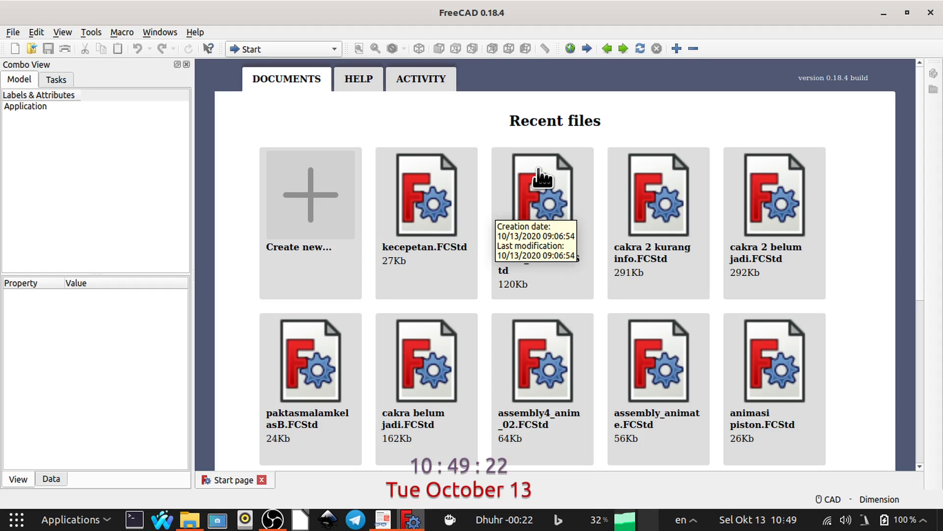
# - Switch back to the pulley PDF drawing and examine the dimensions in its front, section and detail views
pyautogui.click(384, 522)
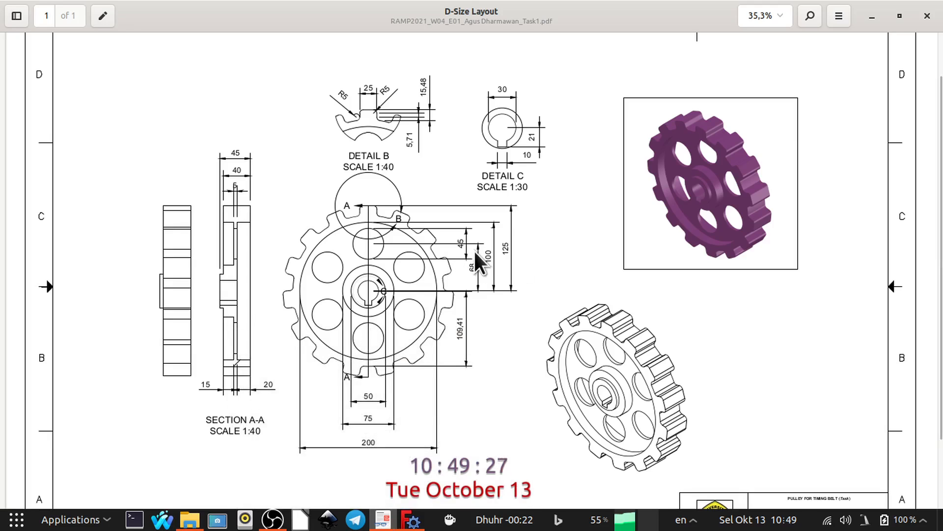
pyautogui.scroll(2, 457, 288)
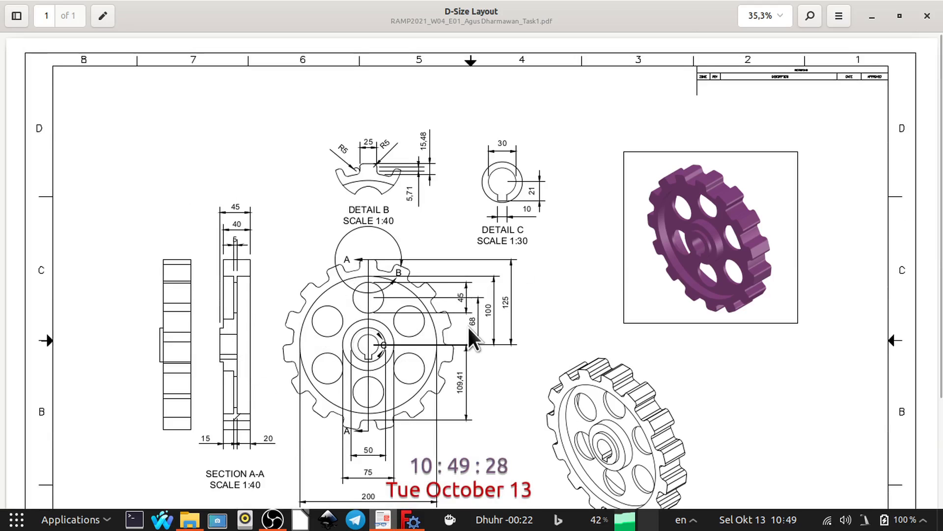
pyautogui.scroll(-4, 467, 325)
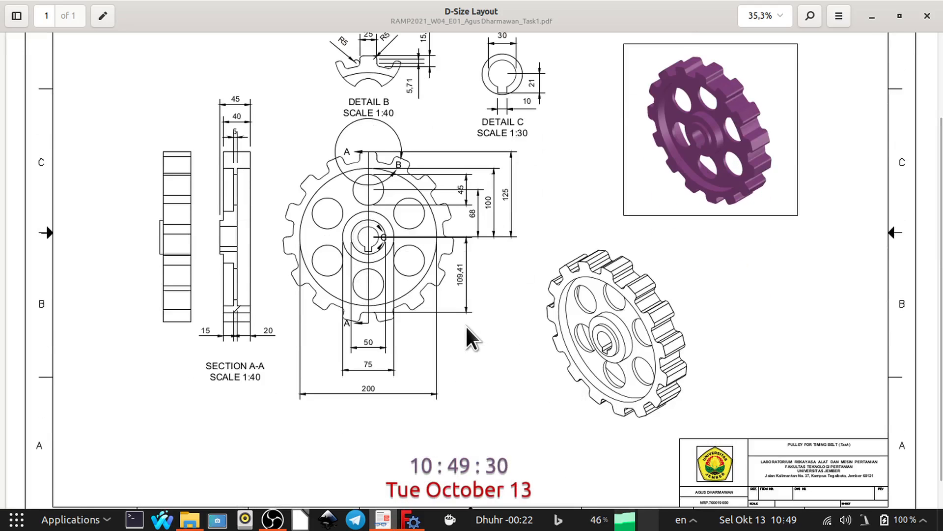
pyautogui.keyDown('ctrl'); pyautogui.scroll(2, 466, 326); pyautogui.keyUp('ctrl')
pyautogui.moveTo(472, 279); pyautogui.dragTo(487, 328, button='middle')
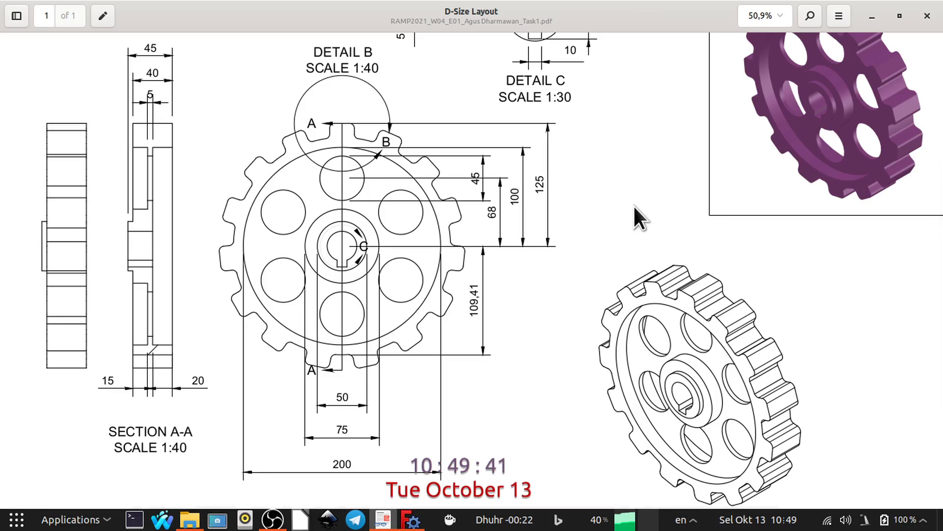
pyautogui.moveTo(559, 293); pyautogui.dragTo(654, 311, button='middle')
pyautogui.moveTo(317, 186); pyautogui.dragTo(413, 255, button='middle')
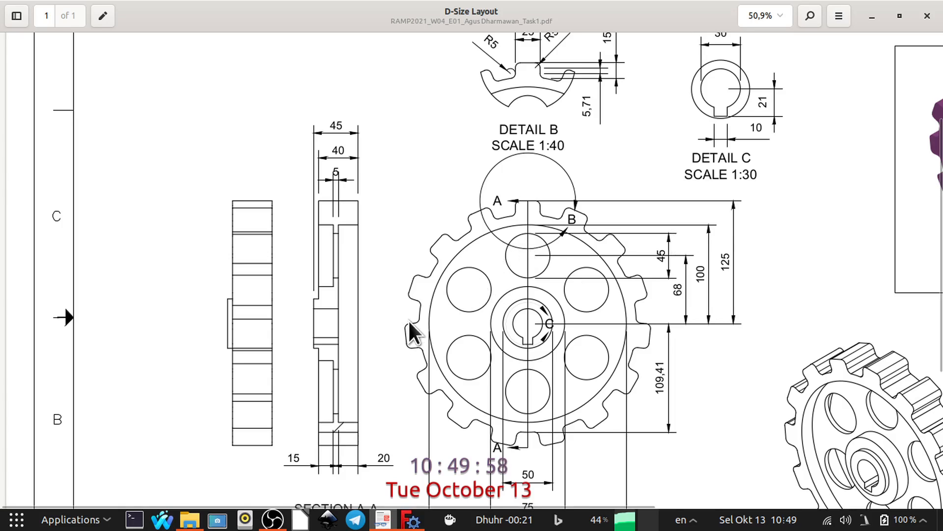
# - Turn the maximized drawing window into a narrow floating window placed over the FreeCAD start page
pyautogui.click(900, 17)
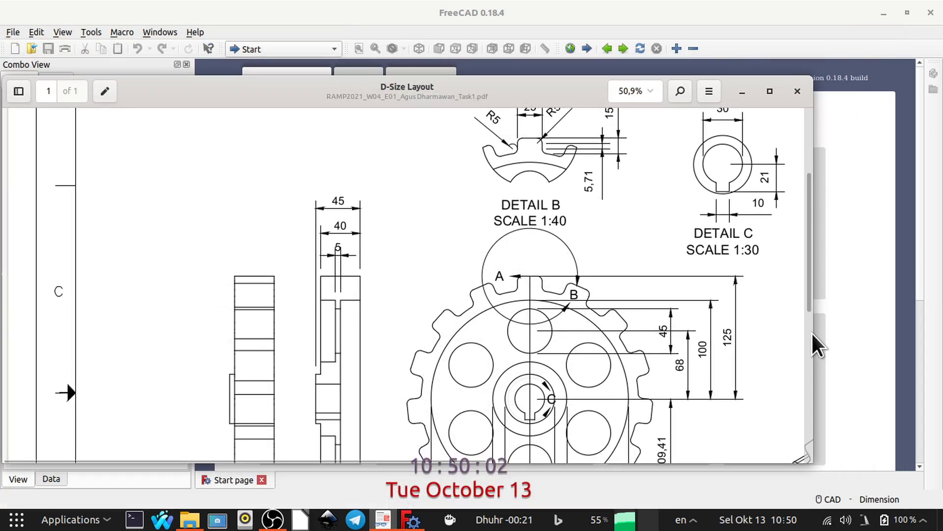
pyautogui.moveTo(812, 336); pyautogui.dragTo(376, 320)
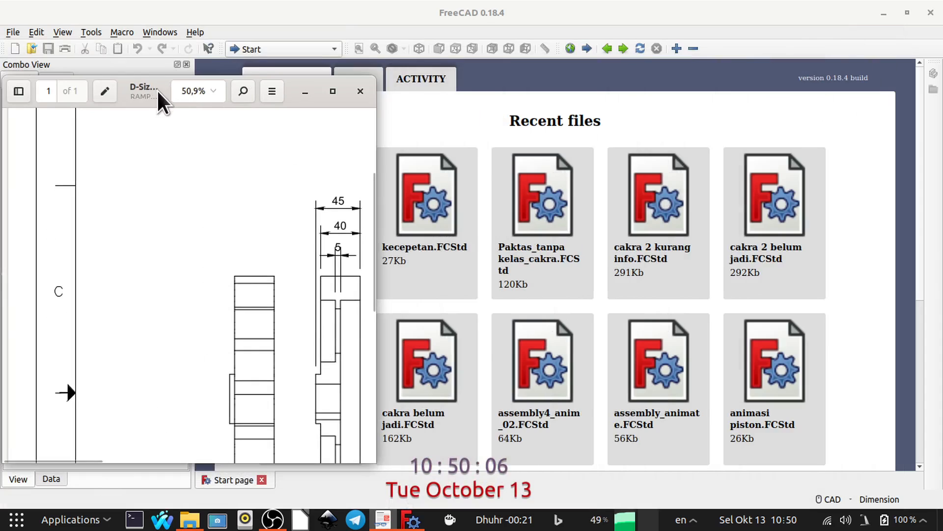
pyautogui.moveTo(156, 93); pyautogui.dragTo(165, 72)
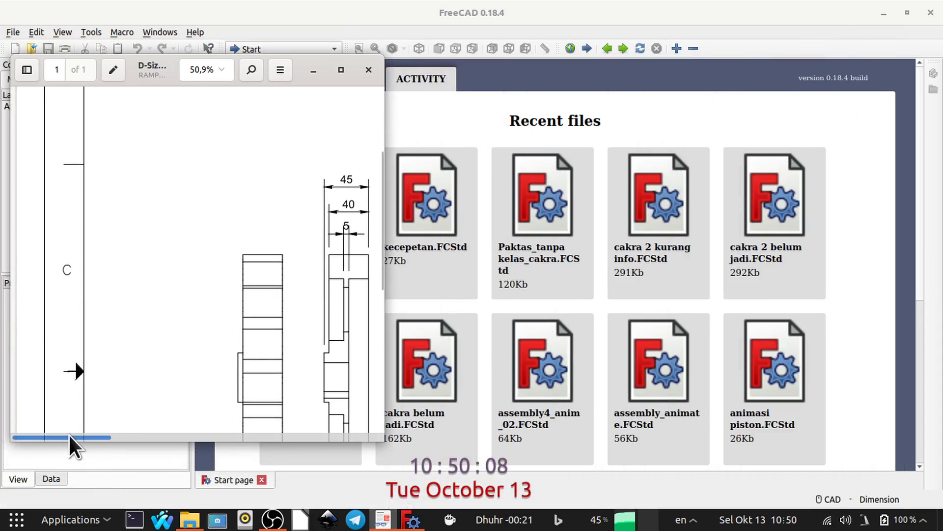
pyautogui.moveTo(72, 439); pyautogui.dragTo(123, 435)
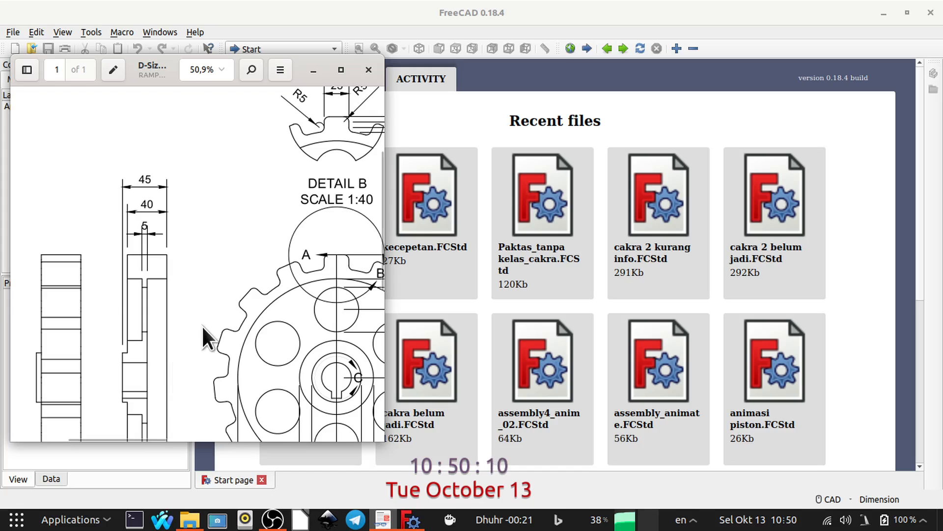
pyautogui.scroll(-2, 203, 325)
pyautogui.keyDown('ctrl'); pyautogui.scroll(3, 199, 338); pyautogui.keyUp('ctrl')
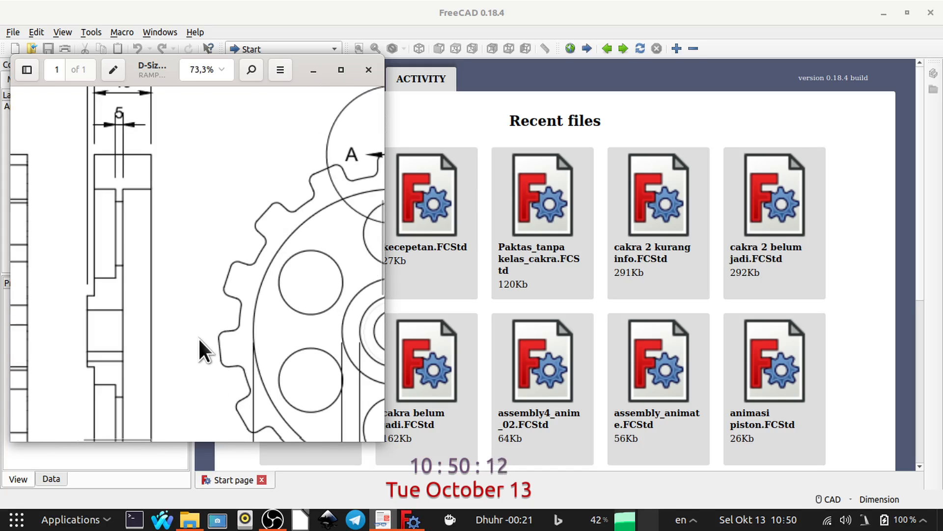
pyautogui.moveTo(182, 440); pyautogui.dragTo(182, 489)
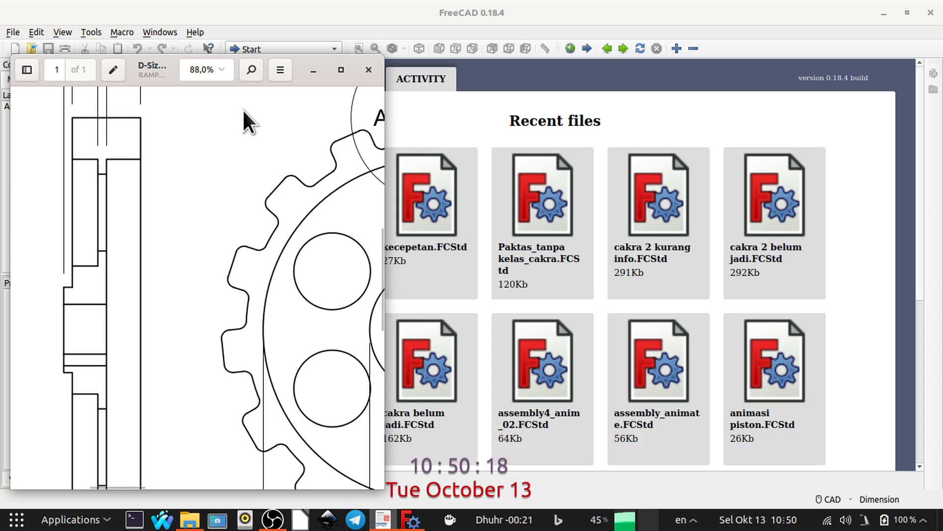
pyautogui.moveTo(171, 67); pyautogui.dragTo(764, 37)
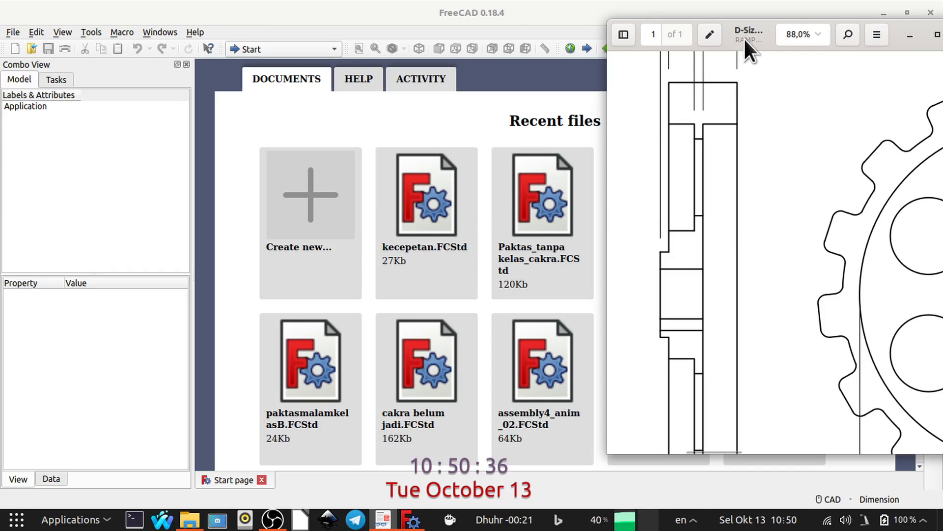
pyautogui.moveTo(744, 37); pyautogui.dragTo(562, 49)
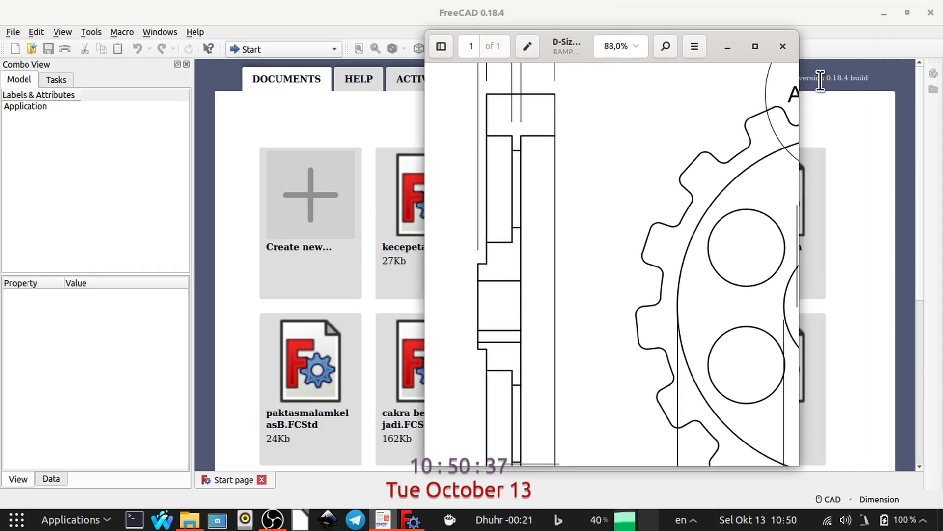
# - Rotate the drawing page clockwise so that Section A-A lies horizontally with its thickness dimensions in view
pyautogui.click(694, 46)
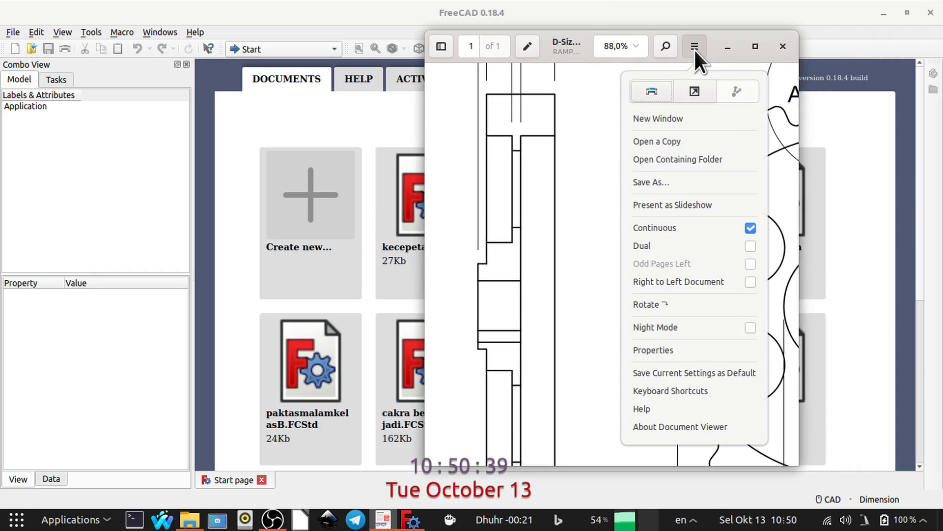
pyautogui.click(659, 304)
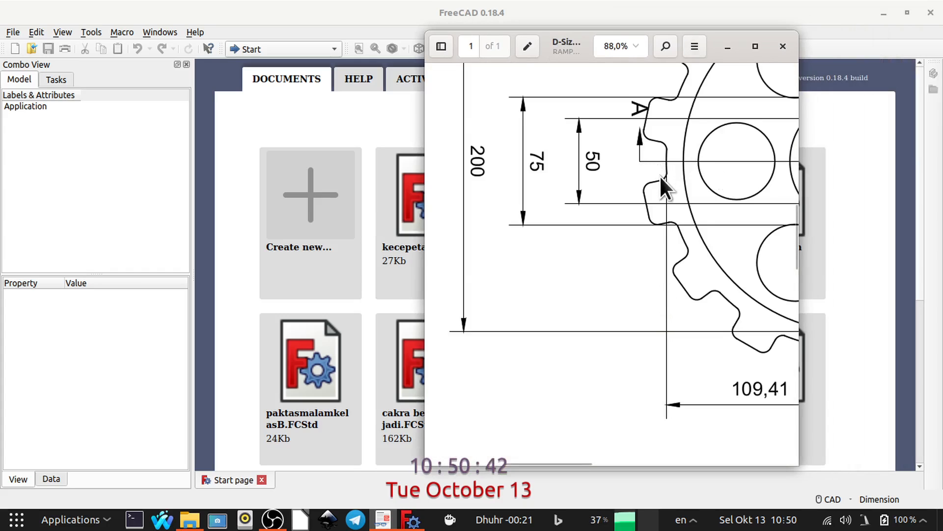
pyautogui.scroll(6, 659, 176)
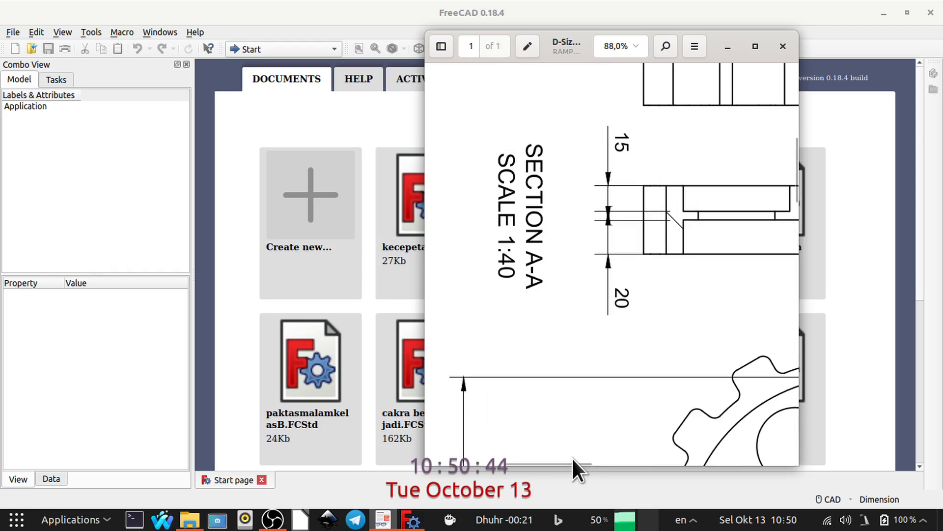
pyautogui.moveTo(572, 460); pyautogui.dragTo(673, 464)
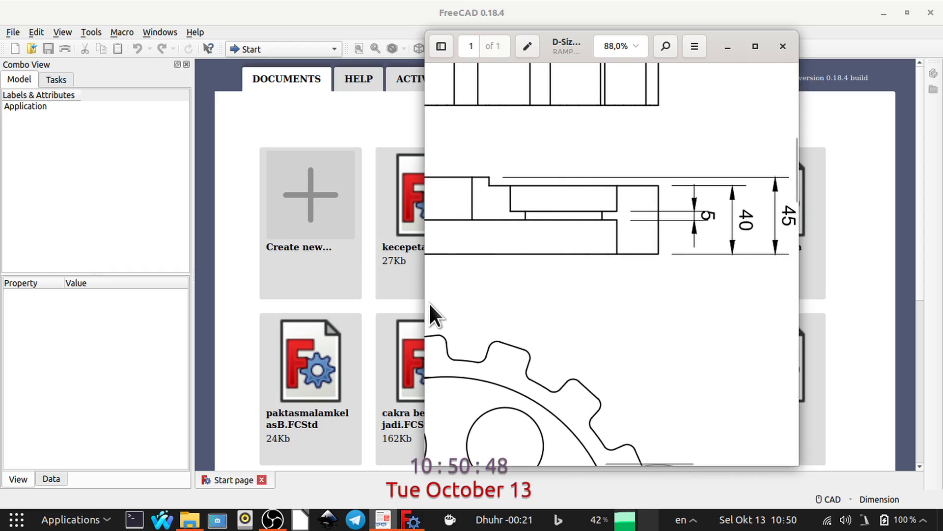
# - Resize the drawing window into a wide, low strip around the section view and move it down, clear of the recent-files row
pyautogui.moveTo(425, 302); pyautogui.dragTo(347, 301)
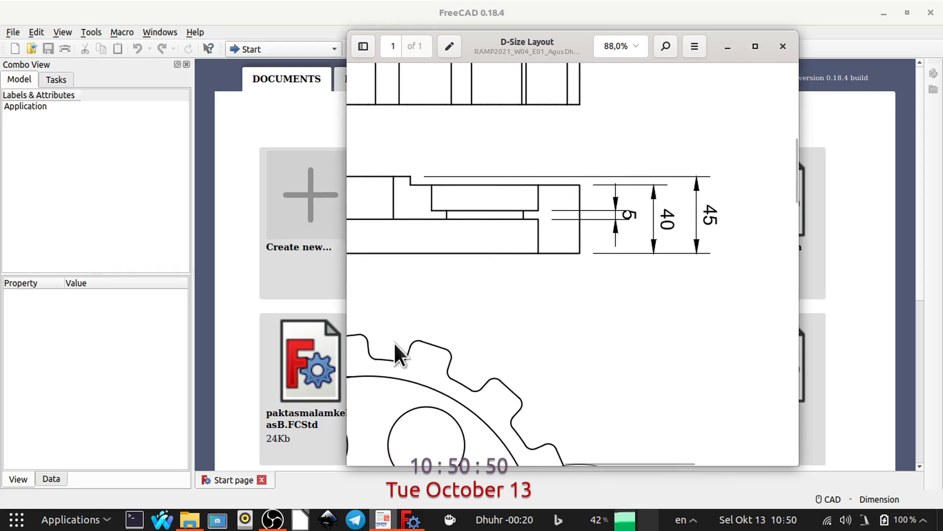
pyautogui.moveTo(496, 465)
pyautogui.mouseDown()
pyautogui.moveTo(516, 281)
pyautogui.moveTo(544, 217)
pyautogui.moveTo(574, 203)
pyautogui.moveTo(487, 179)
pyautogui.moveTo(497, 183)
pyautogui.mouseUp()
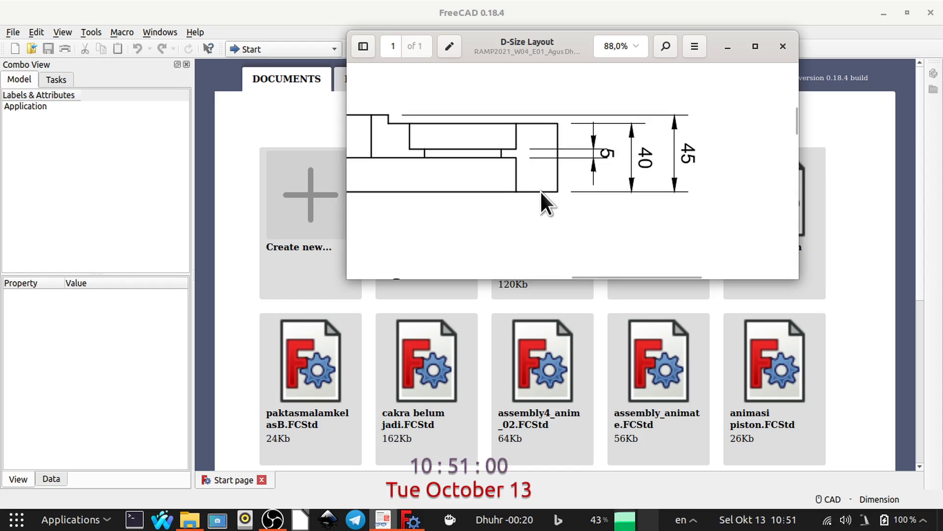
pyautogui.keyDown('ctrl'); pyautogui.scroll(1, 544, 191); pyautogui.keyUp('ctrl')
pyautogui.moveTo(547, 212)
pyautogui.mouseDown()
pyautogui.moveTo(583, 217)
pyautogui.moveTo(592, 230)
pyautogui.mouseUp()
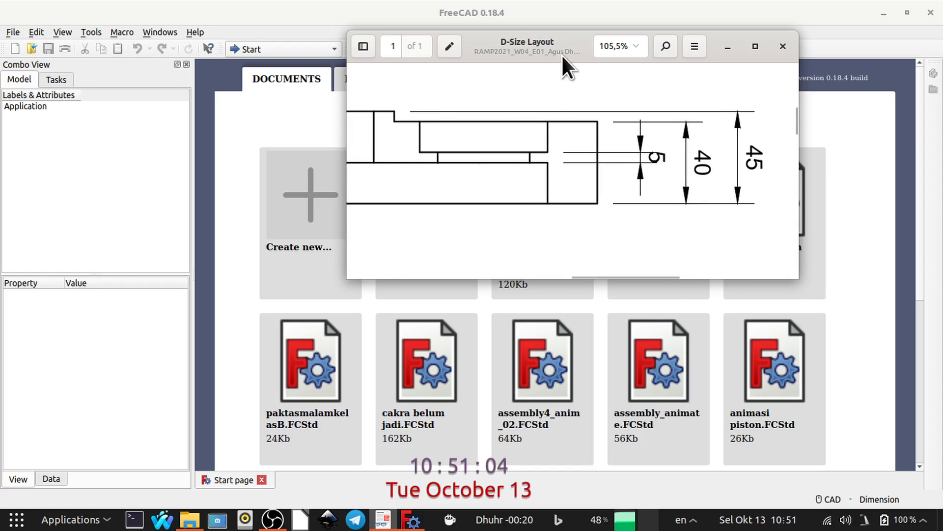
pyautogui.moveTo(541, 278); pyautogui.dragTo(542, 242)
pyautogui.moveTo(544, 43); pyautogui.dragTo(536, 319)
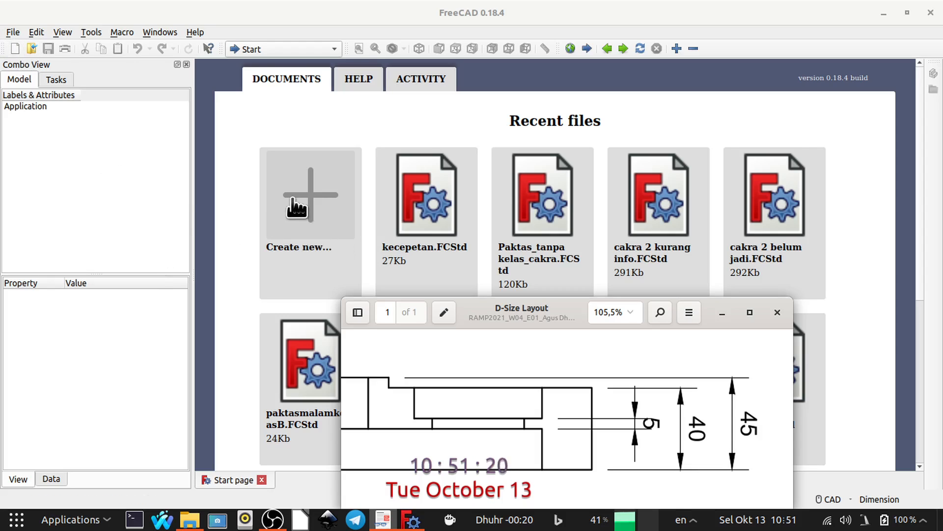
# - Create a new FreeCAD document and set the drawing window to Always on Top
pyautogui.click(312, 200)
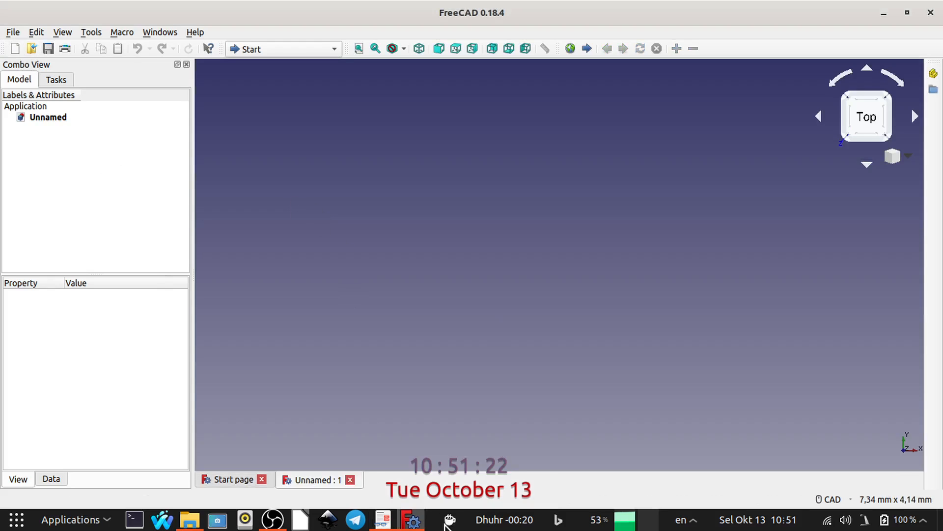
pyautogui.click(387, 522)
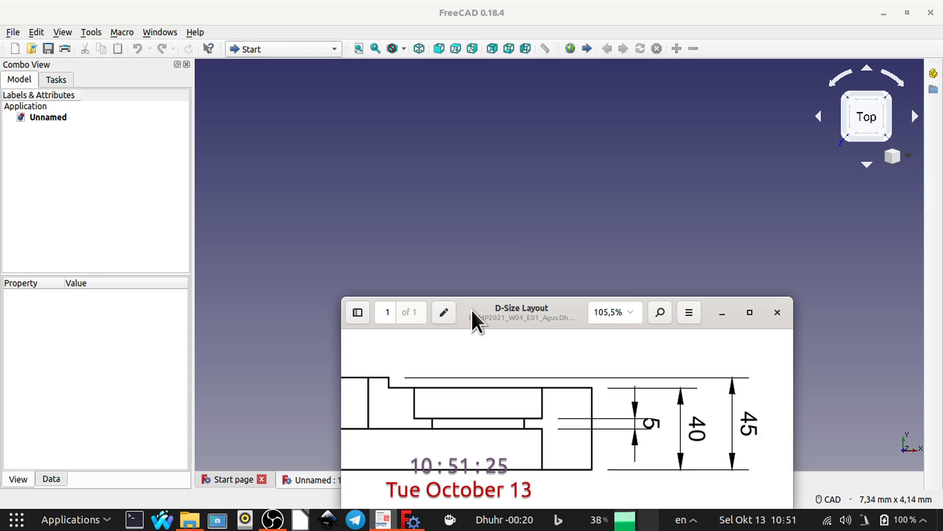
pyautogui.rightClick(470, 309)
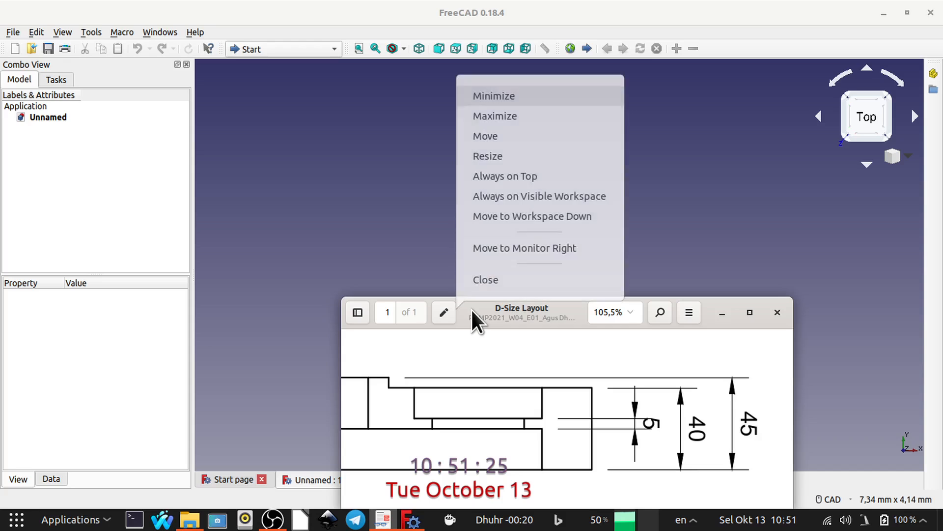
pyautogui.click(504, 177)
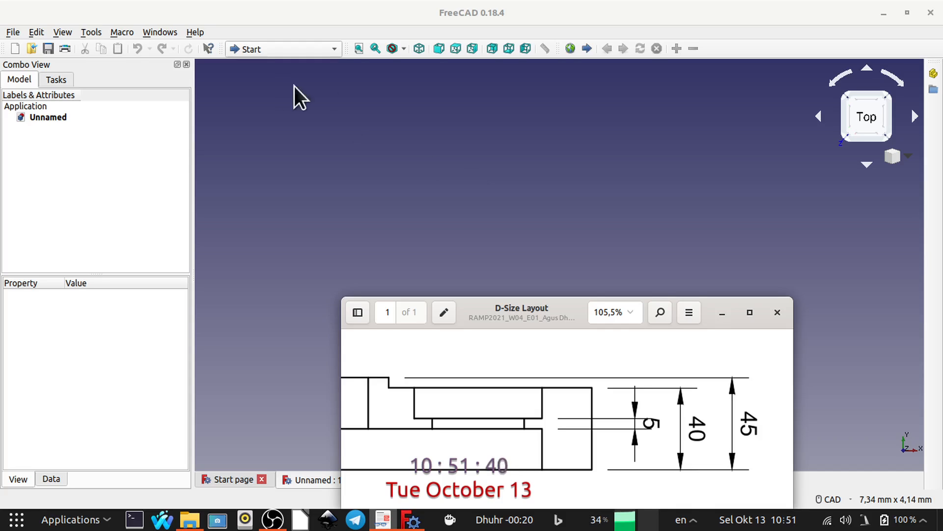
# - Switch to the Sketcher workbench and create a new sketch on the XZ-Plane
pyautogui.click(335, 49)
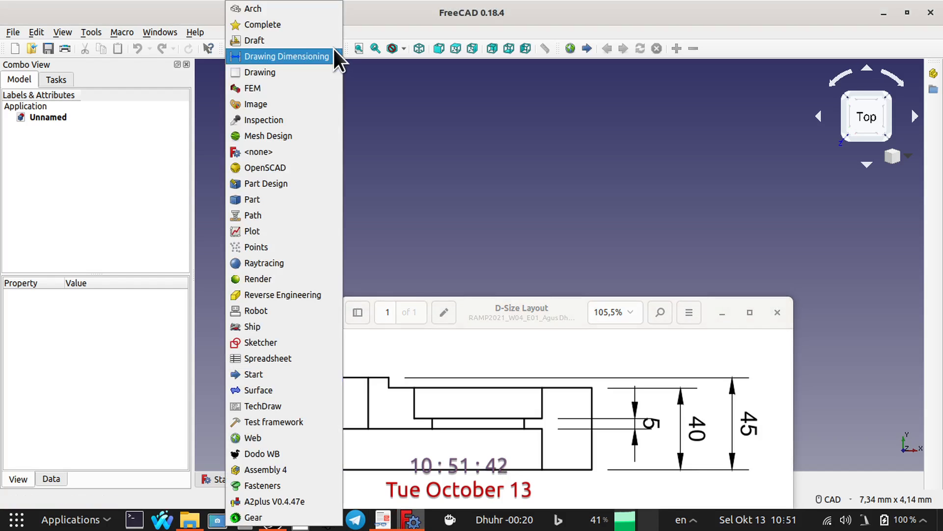
pyautogui.click(281, 341)
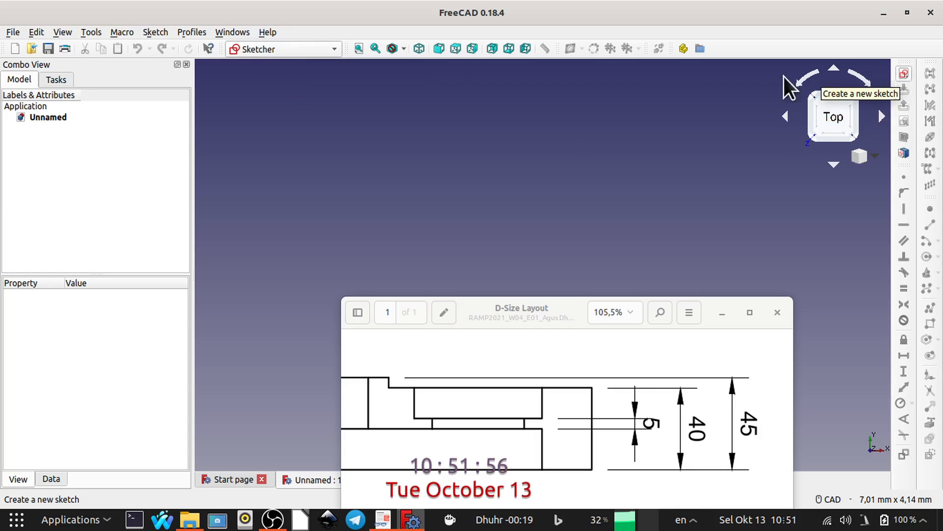
pyautogui.click(156, 32)
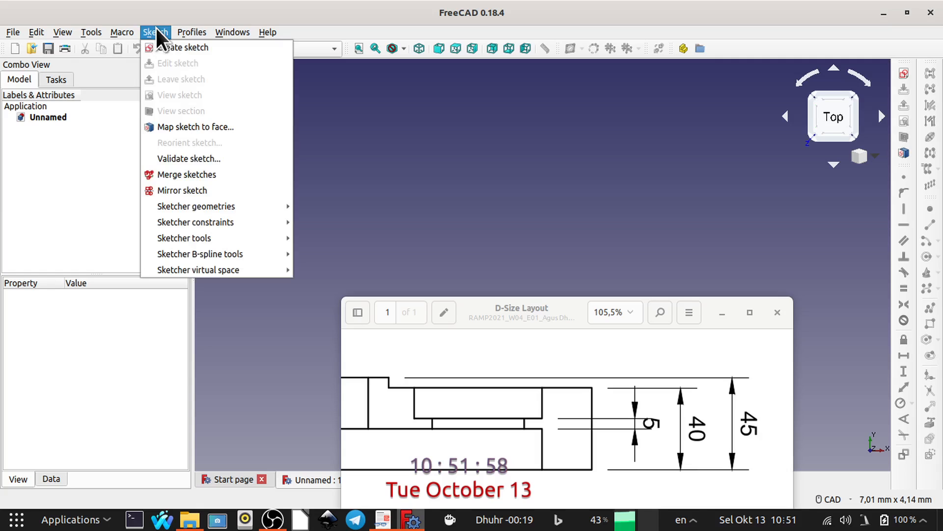
pyautogui.click(179, 48)
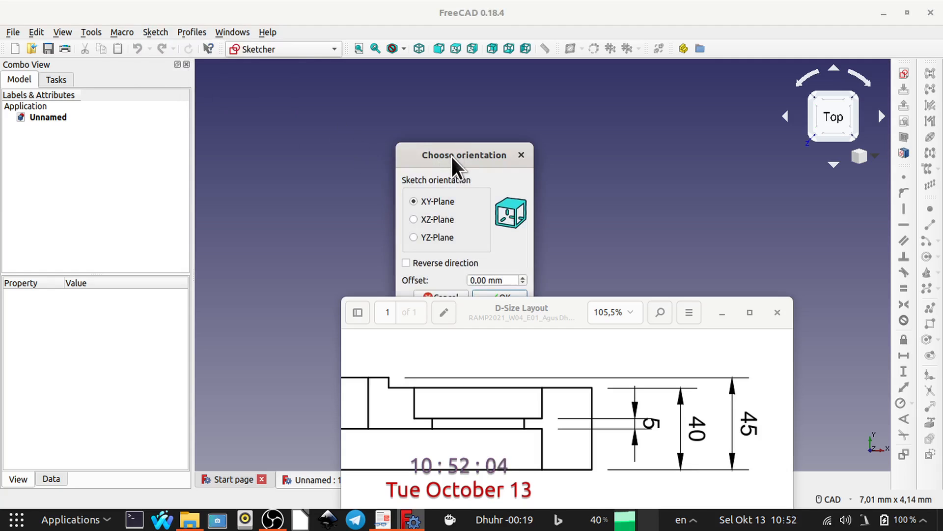
pyautogui.moveTo(452, 156); pyautogui.dragTo(426, 121)
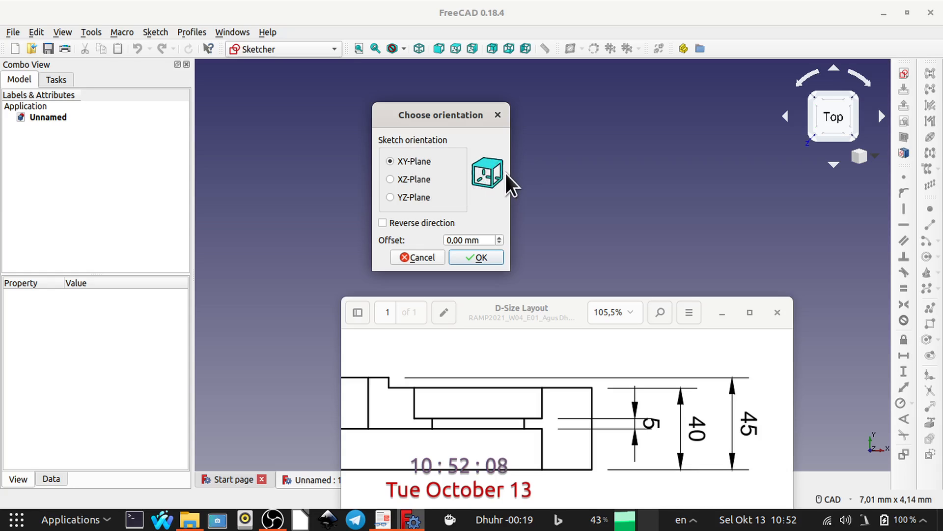
pyautogui.click(390, 178)
pyautogui.click(390, 197)
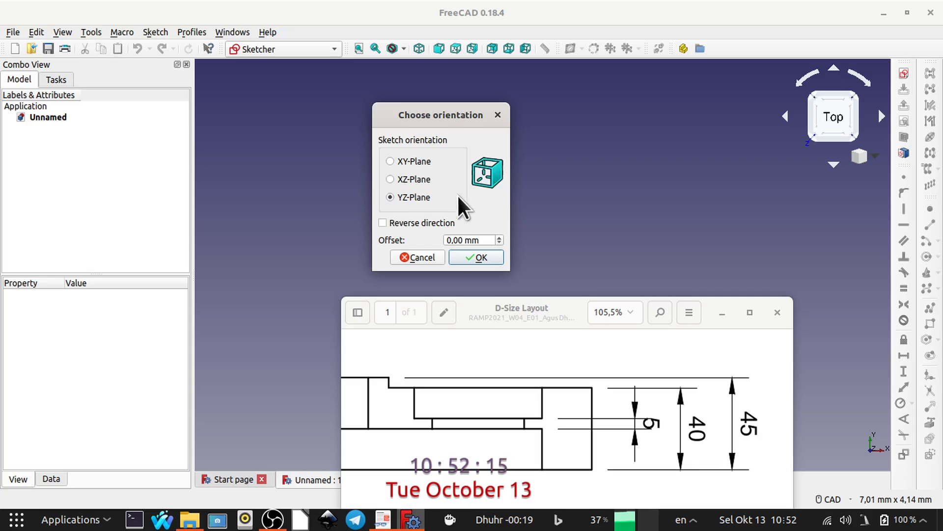
pyautogui.click(390, 179)
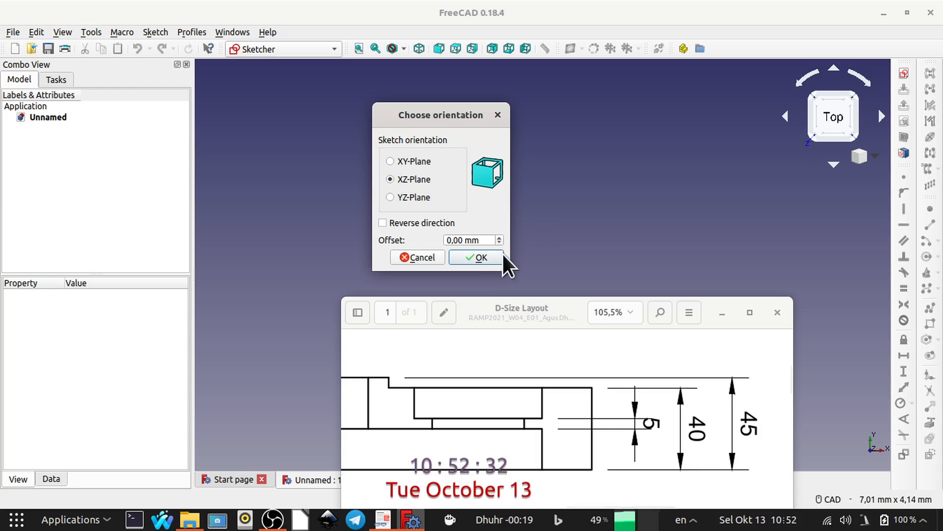
pyautogui.click(482, 258)
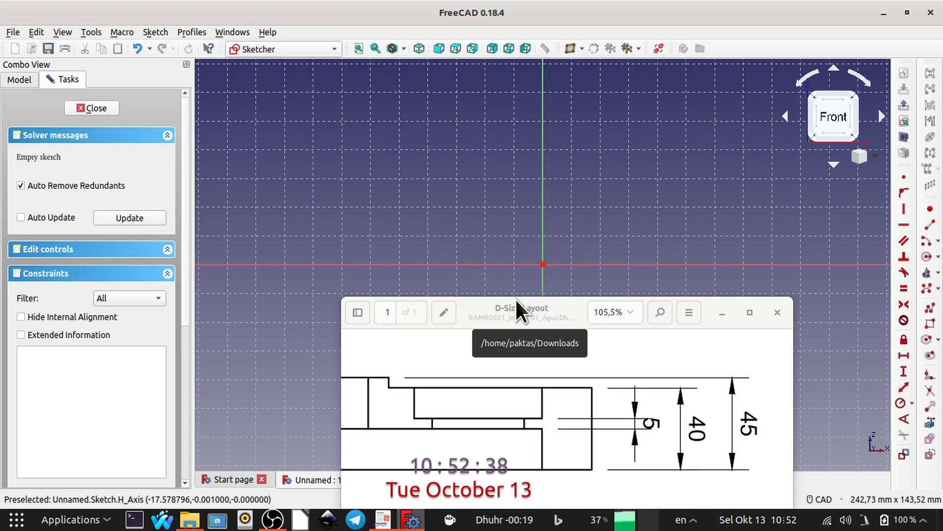
# - Trim the floating drawing window to a low strip around the section view and move it below the sketch origin
pyautogui.moveTo(546, 303); pyautogui.dragTo(519, 266)
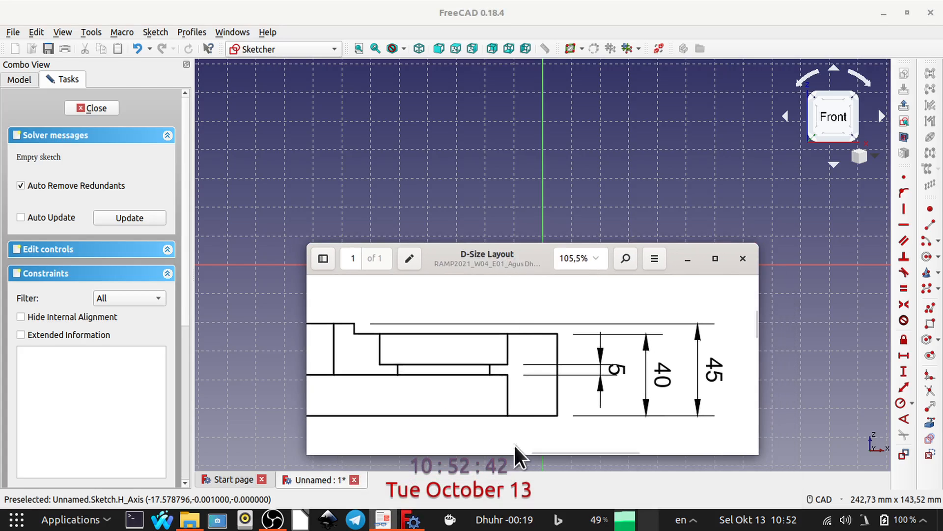
pyautogui.moveTo(520, 445); pyautogui.dragTo(521, 428)
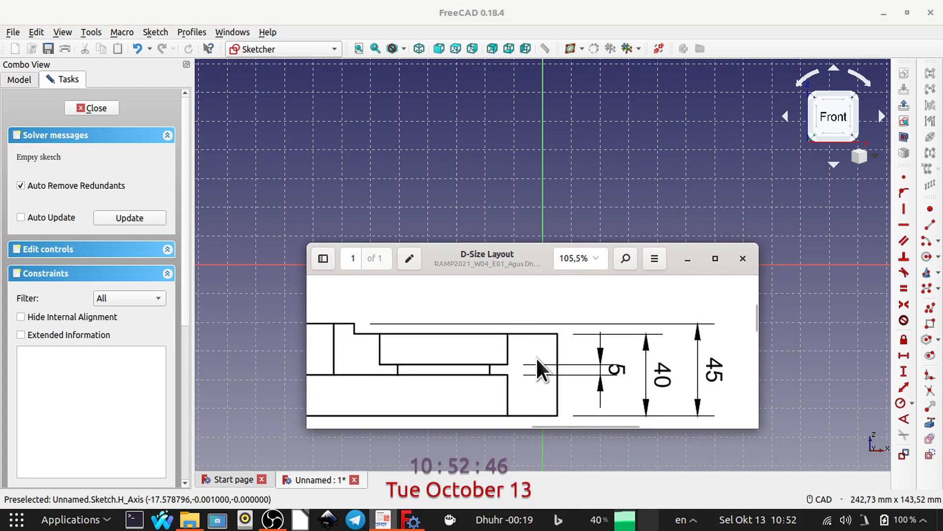
pyautogui.scroll(-1, 535, 357)
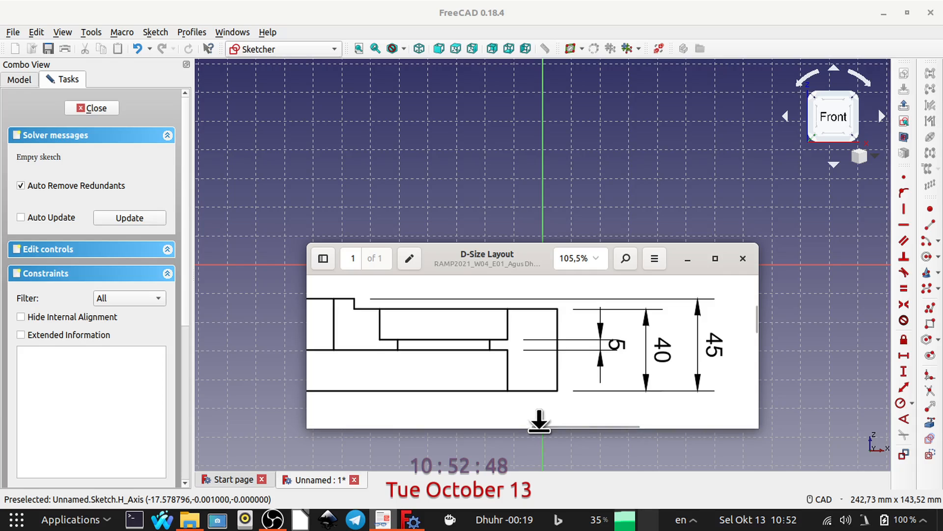
pyautogui.moveTo(539, 427); pyautogui.dragTo(539, 408)
pyautogui.moveTo(519, 260)
pyautogui.mouseDown()
pyautogui.moveTo(501, 282)
pyautogui.moveTo(509, 346)
pyautogui.moveTo(661, 357)
pyautogui.moveTo(611, 350)
pyautogui.mouseUp()
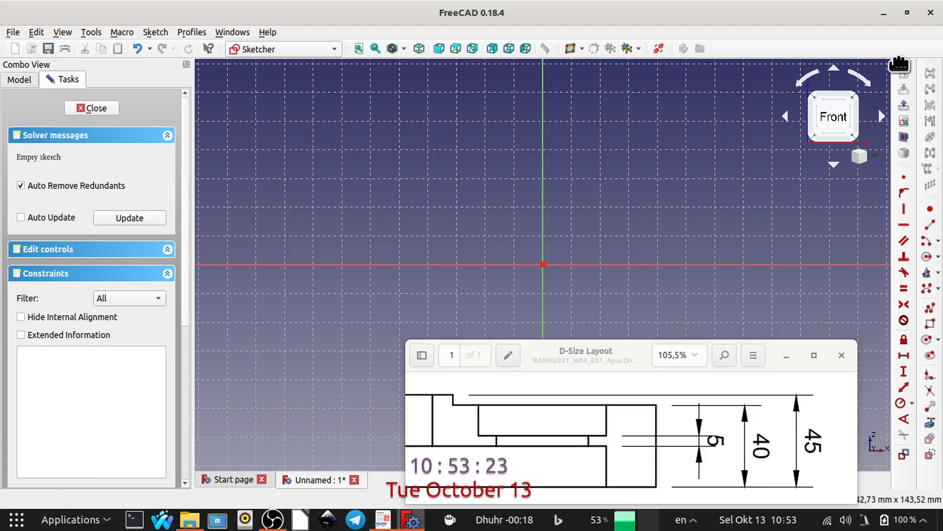
pyautogui.moveTo(904, 61)
pyautogui.mouseDown()
pyautogui.moveTo(297, 49)
pyautogui.moveTo(282, 76)
pyautogui.moveTo(896, 96)
pyautogui.mouseUp()
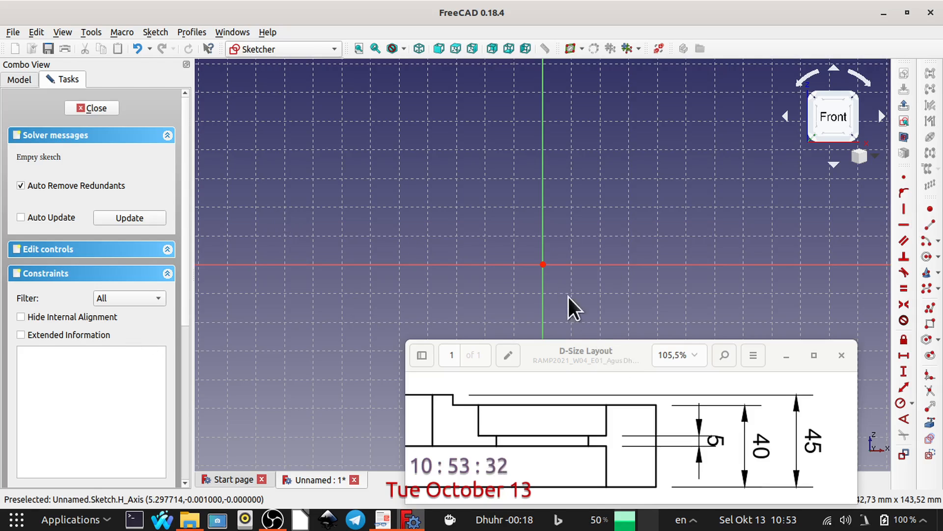
# - Sketch a closed 12-sided polyline of the pulley's half-section, with stepped hub, thin web and rim, above the horizontal axis and beside the vertical axis
pyautogui.moveTo(549, 258); pyautogui.dragTo(345, 284, button='middle')
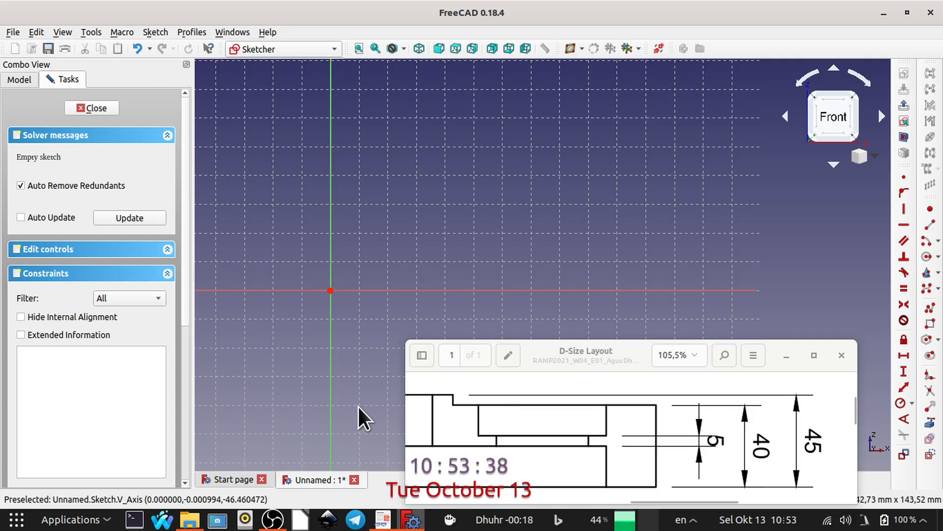
pyautogui.click(931, 308)
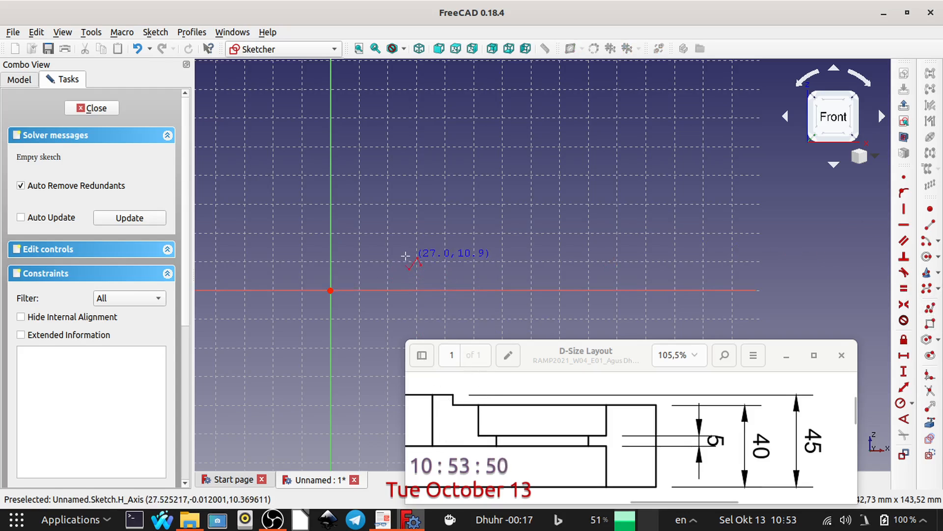
pyautogui.click(383, 237)
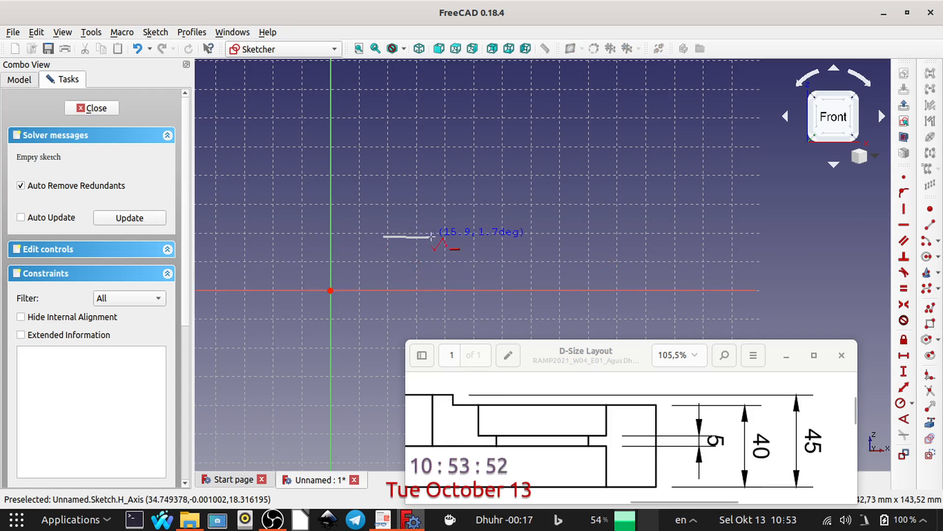
pyautogui.click(592, 236)
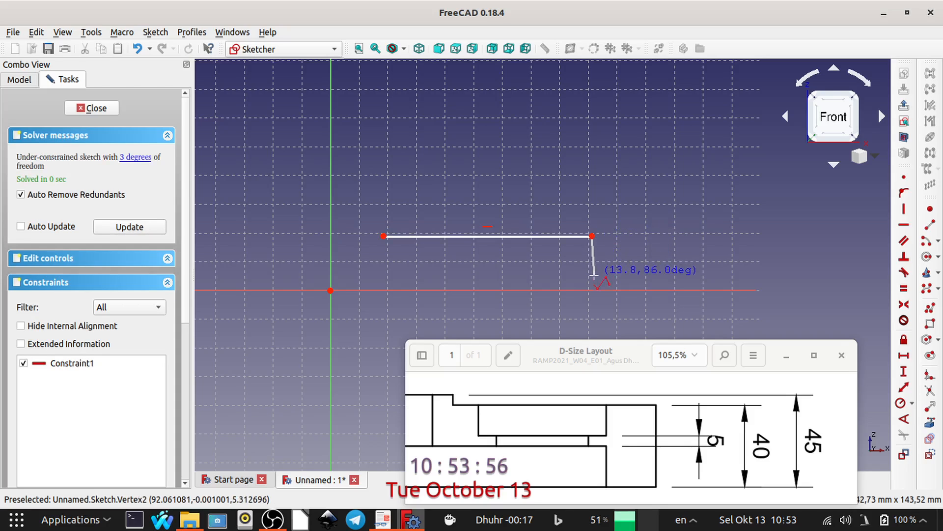
pyautogui.click(595, 276)
pyautogui.click(646, 276)
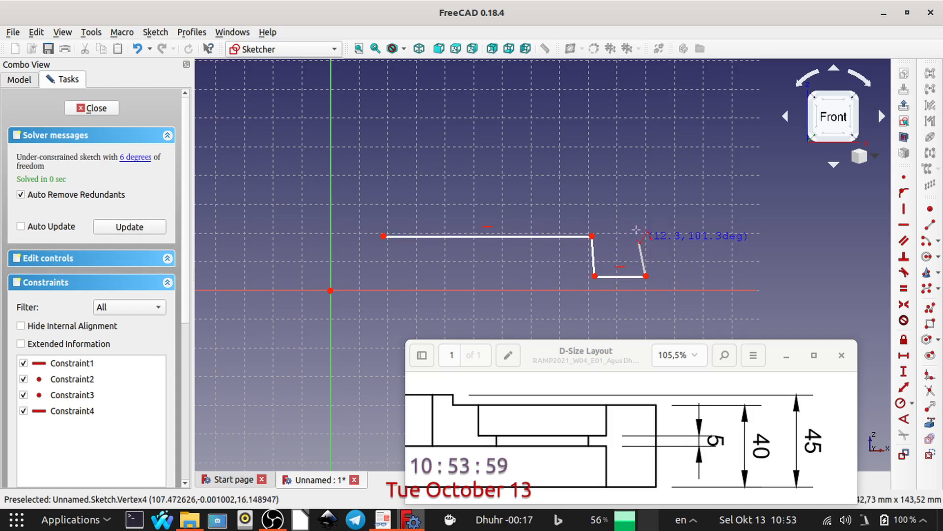
pyautogui.click(639, 167)
pyautogui.click(581, 164)
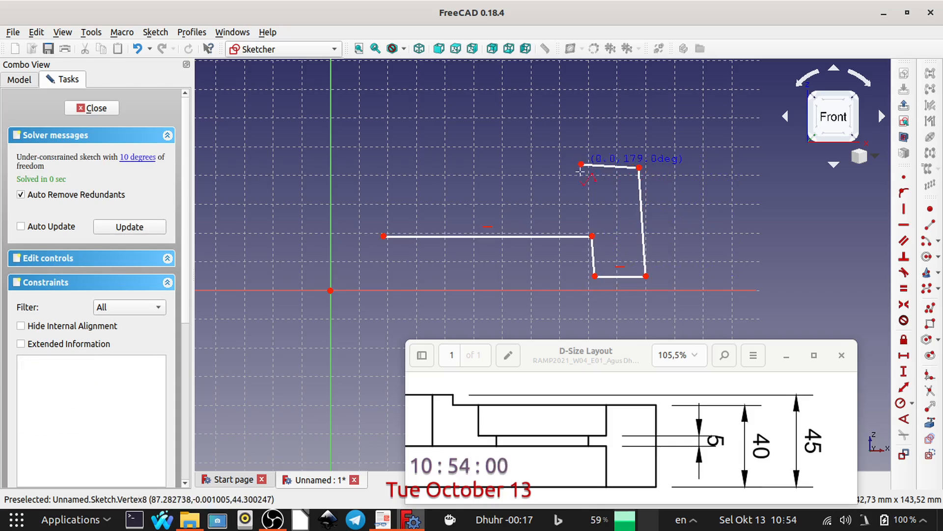
pyautogui.click(584, 221)
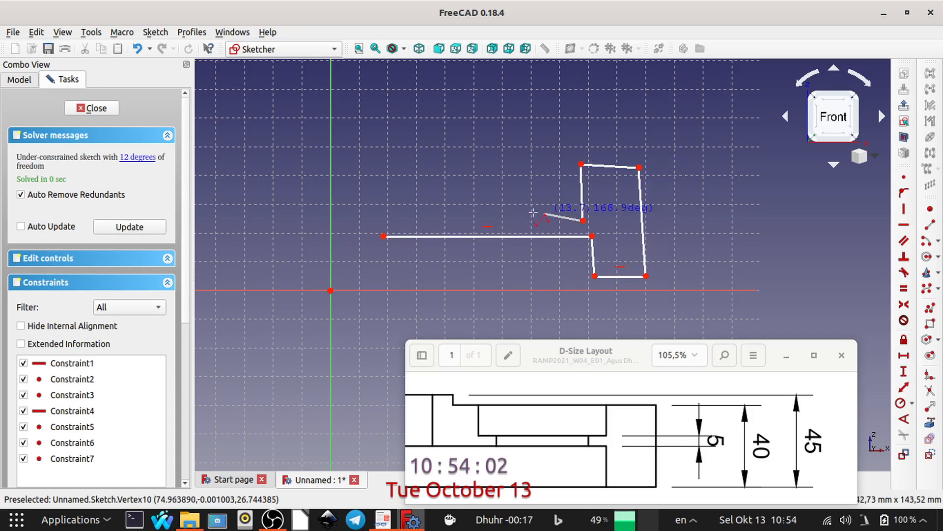
pyautogui.click(456, 221)
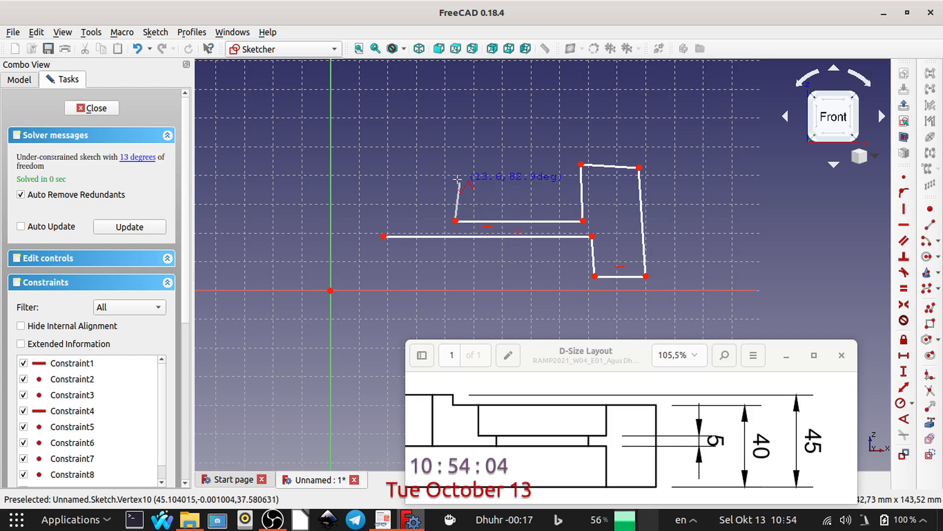
pyautogui.click(458, 179)
pyautogui.click(412, 182)
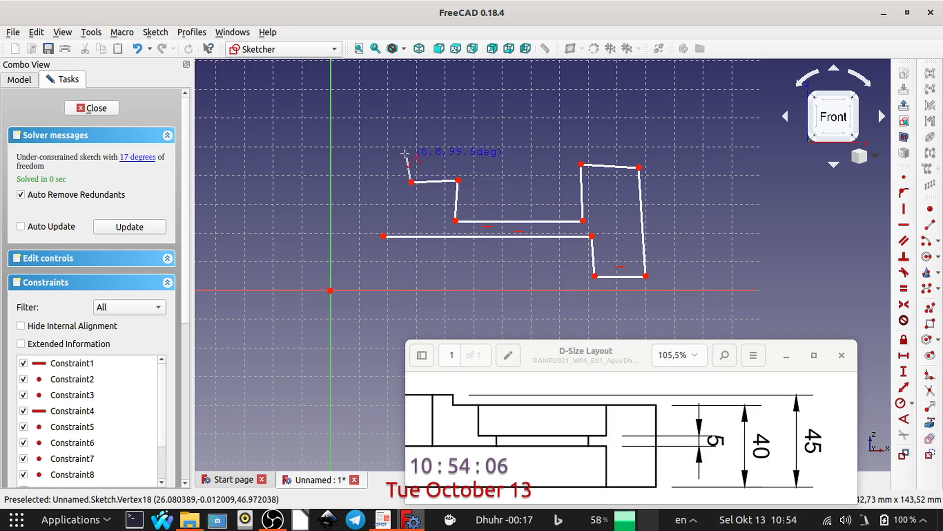
pyautogui.click(407, 148)
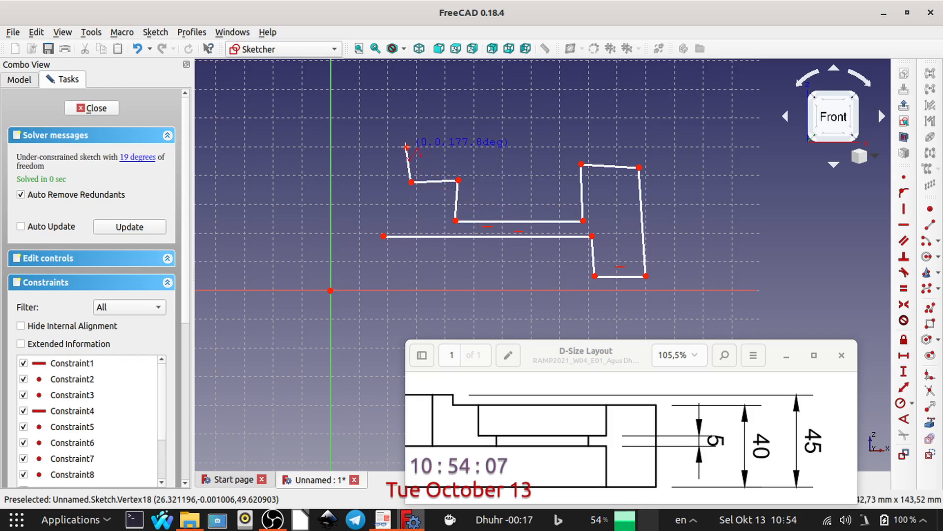
pyautogui.click(374, 146)
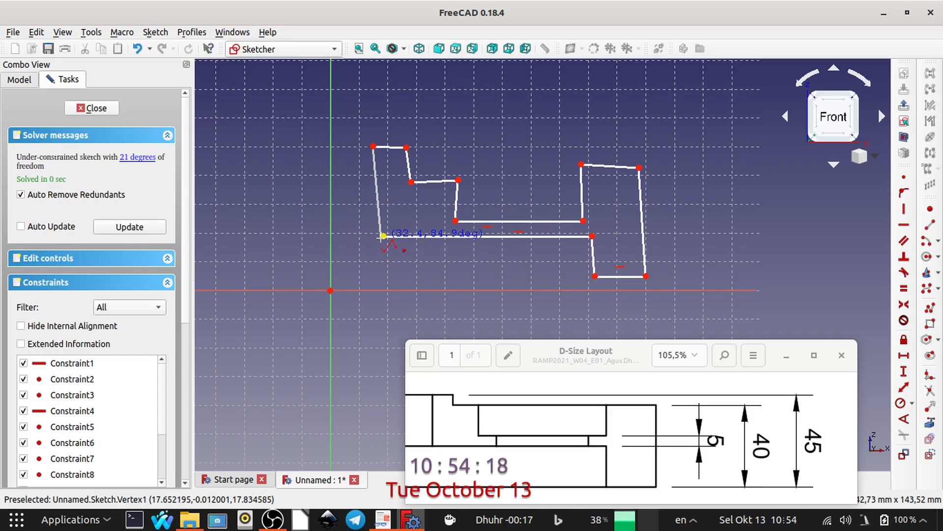
pyautogui.click(383, 235)
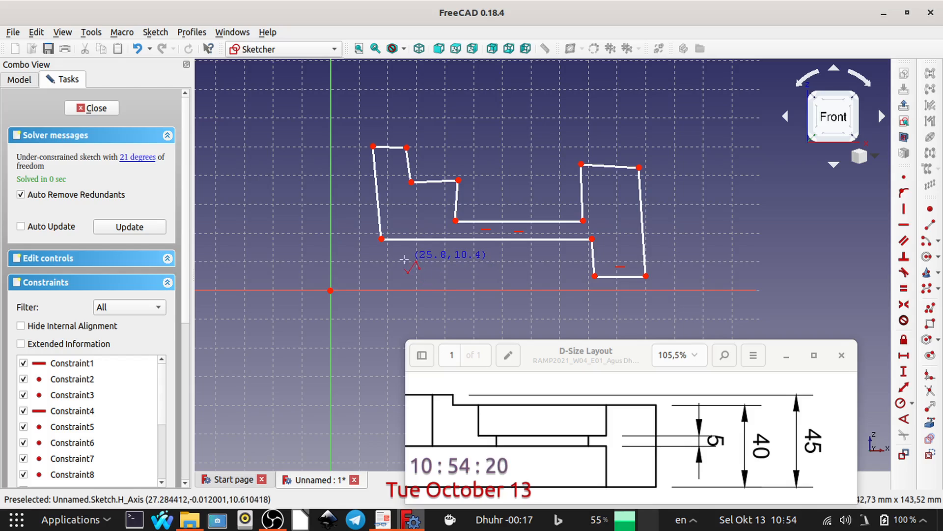
pyautogui.rightClick(707, 154)
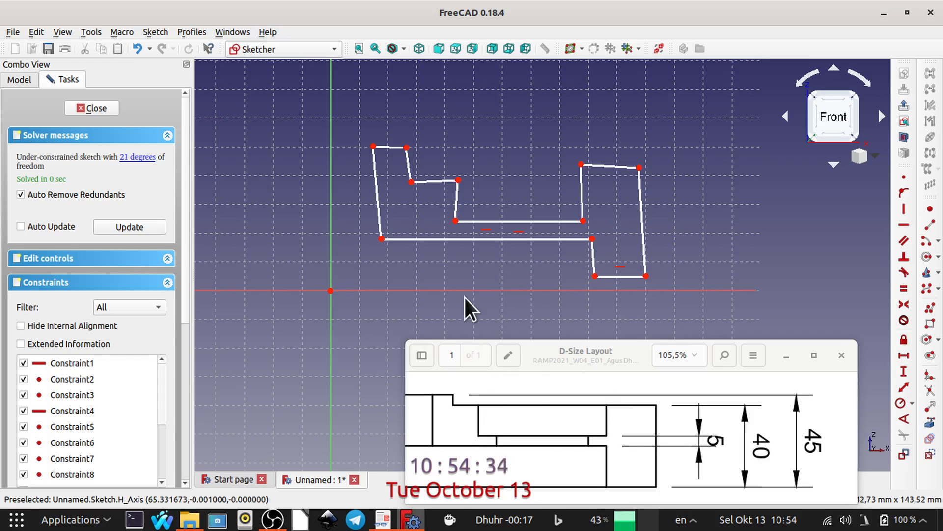
pyautogui.click(515, 240)
pyautogui.click(526, 221)
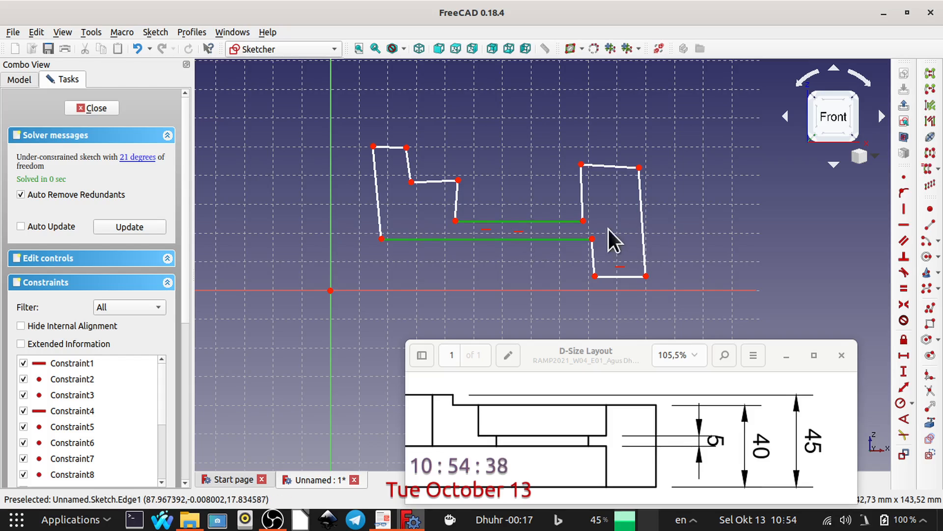
pyautogui.click(724, 192)
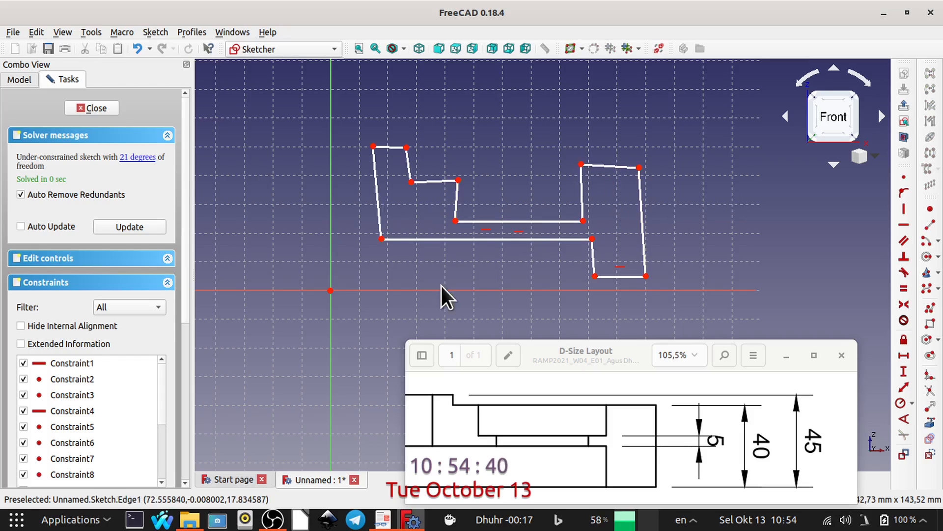
# - Apply vertical constraints to all six upright edges of the profile: the bore edge, both hub steps and the three rim edges
pyautogui.click(378, 220)
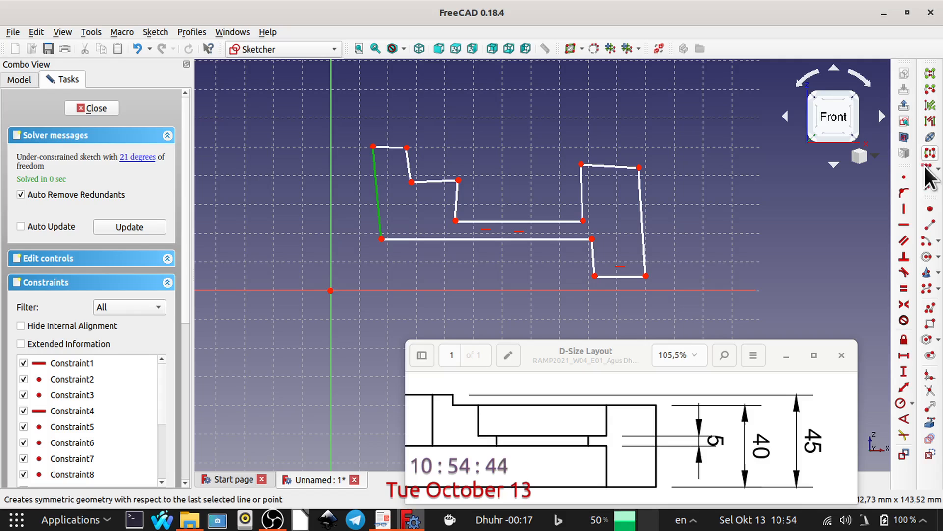
pyautogui.click(905, 207)
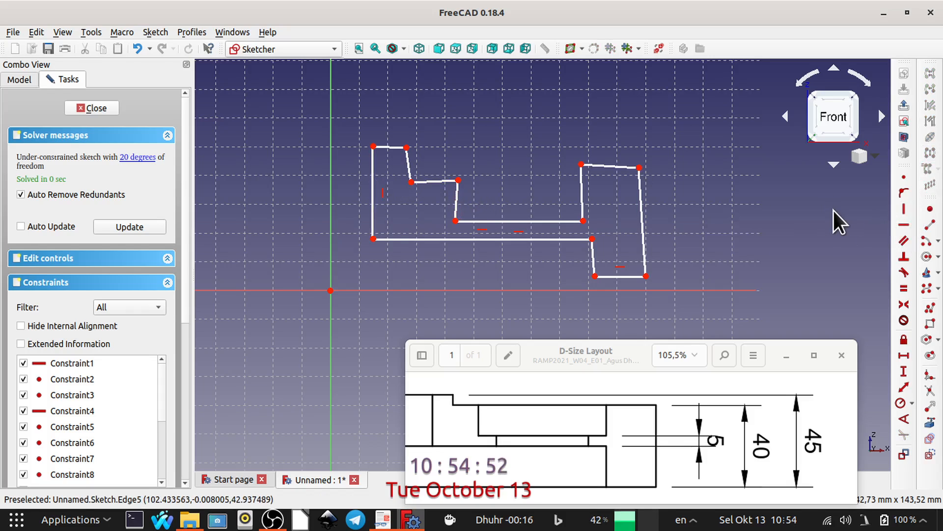
pyautogui.click(904, 208)
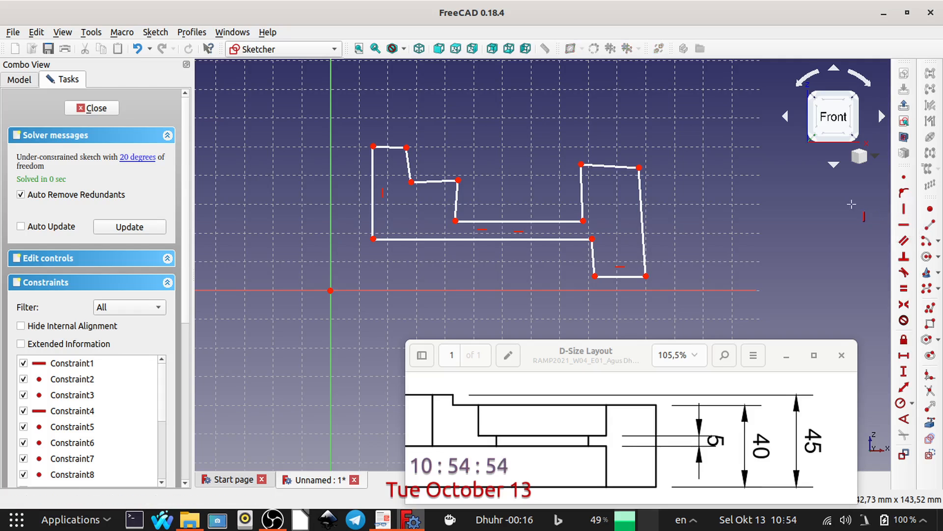
pyautogui.click(644, 227)
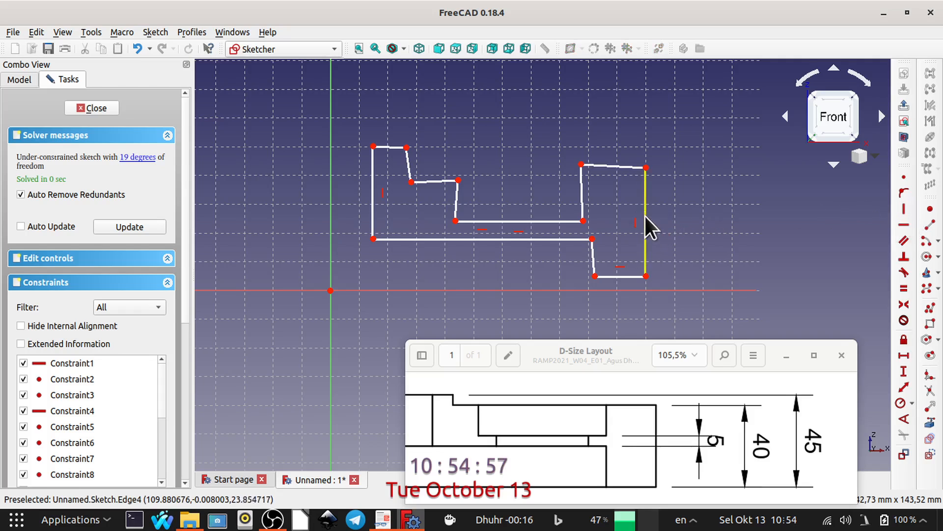
pyautogui.click(582, 195)
pyautogui.click(457, 204)
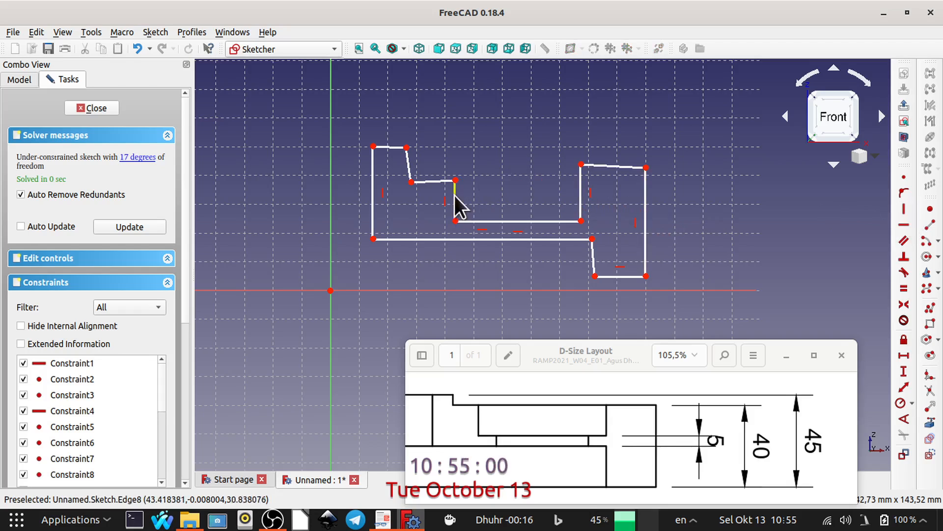
pyautogui.click(410, 166)
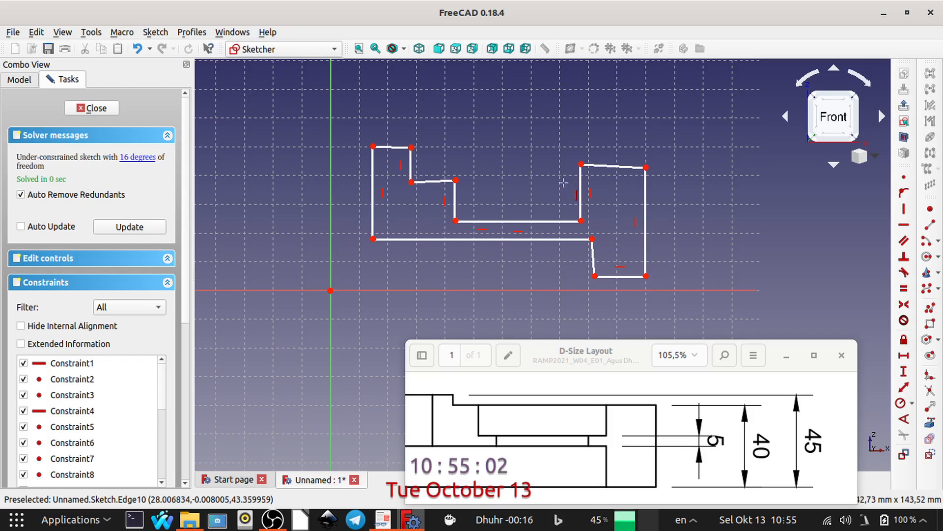
pyautogui.click(595, 260)
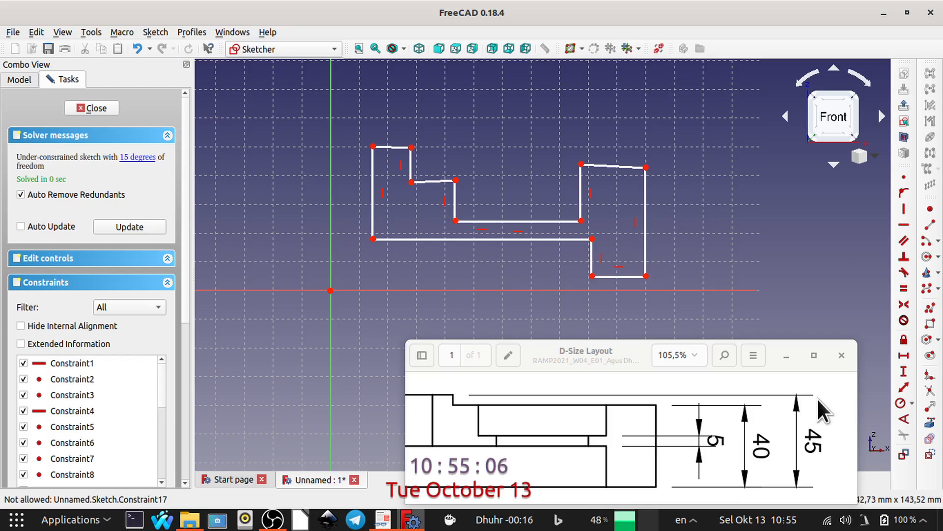
# - Apply horizontal constraints to the rim's upper edge and the two upper edges of the stepped hub
pyautogui.click(904, 223)
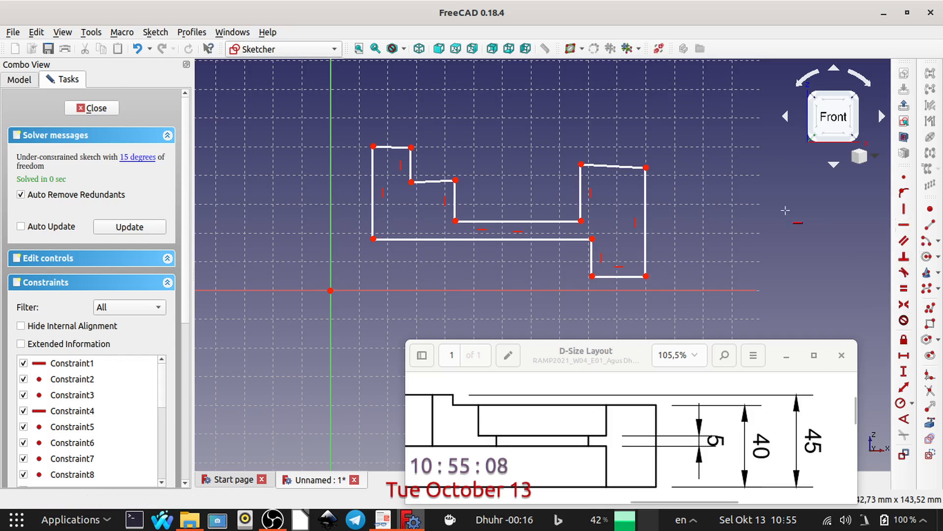
pyautogui.click(607, 165)
pyautogui.rightClick(431, 182)
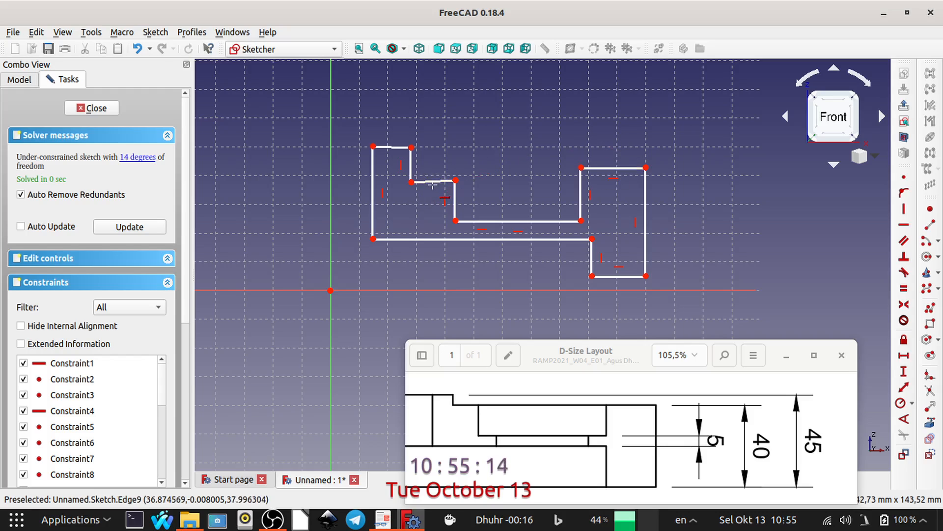
pyautogui.press('h')
pyautogui.click(432, 182)
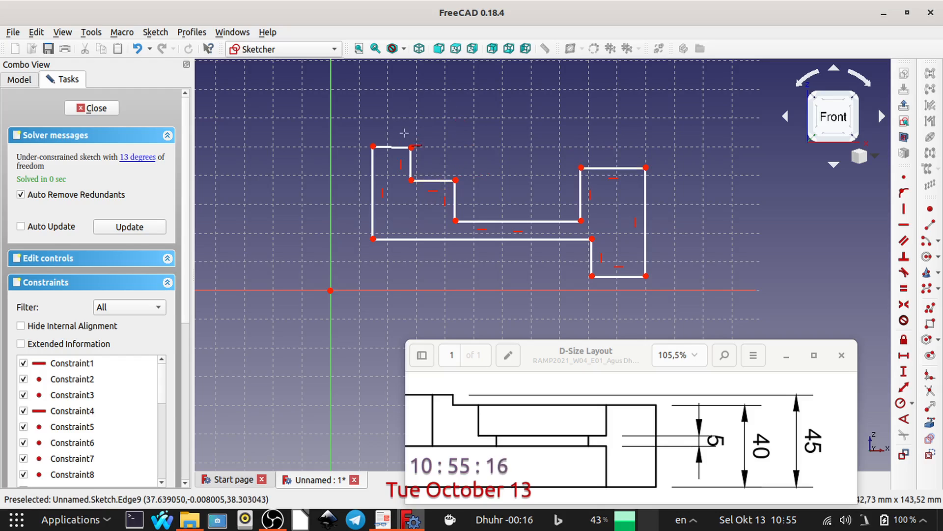
pyautogui.click(391, 147)
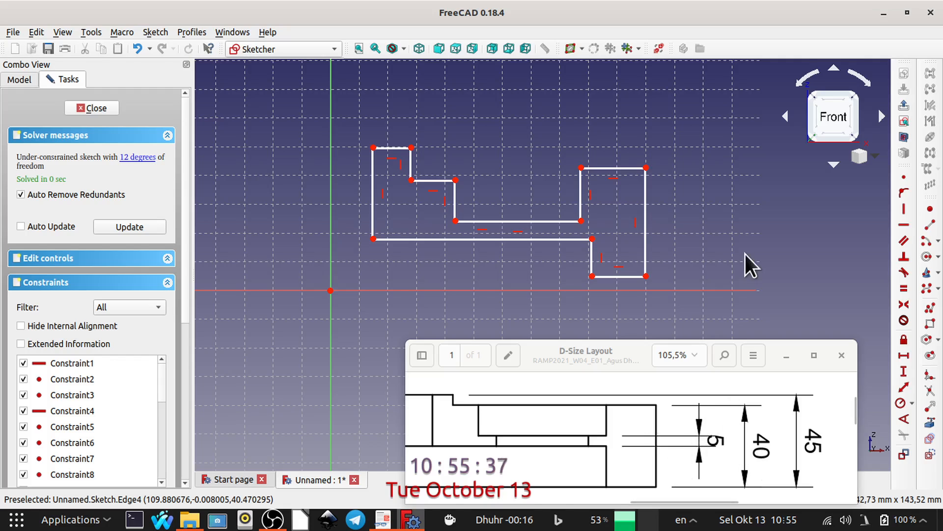
# - Constrain the rim's outer edge to a vertical length of 40 mm and place the dimension outside the profile
pyautogui.click(646, 220)
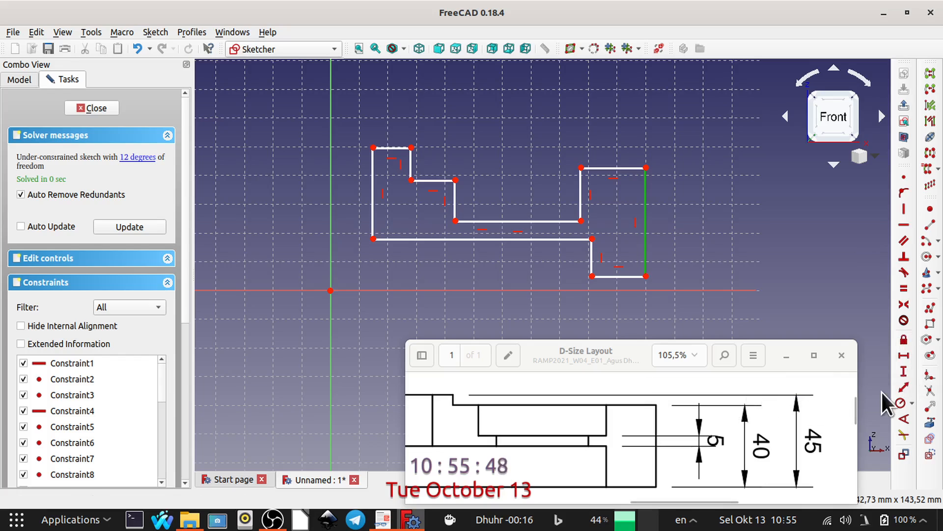
pyautogui.click(902, 371)
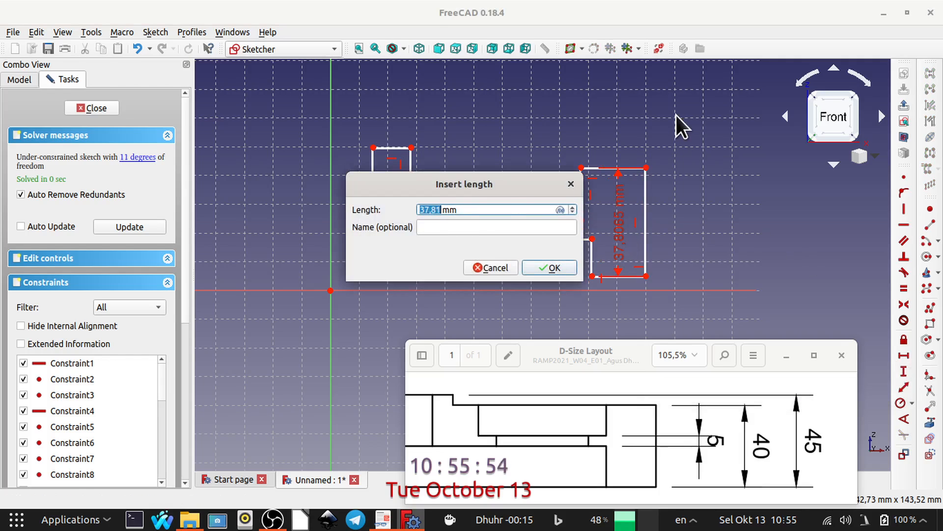
pyautogui.write('40')
pyautogui.press('Return')
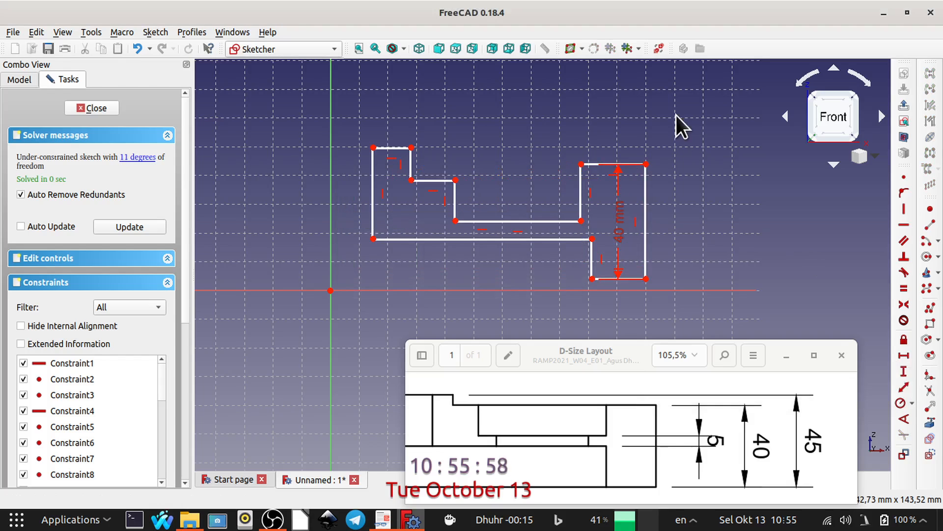
pyautogui.moveTo(623, 243); pyautogui.dragTo(729, 214)
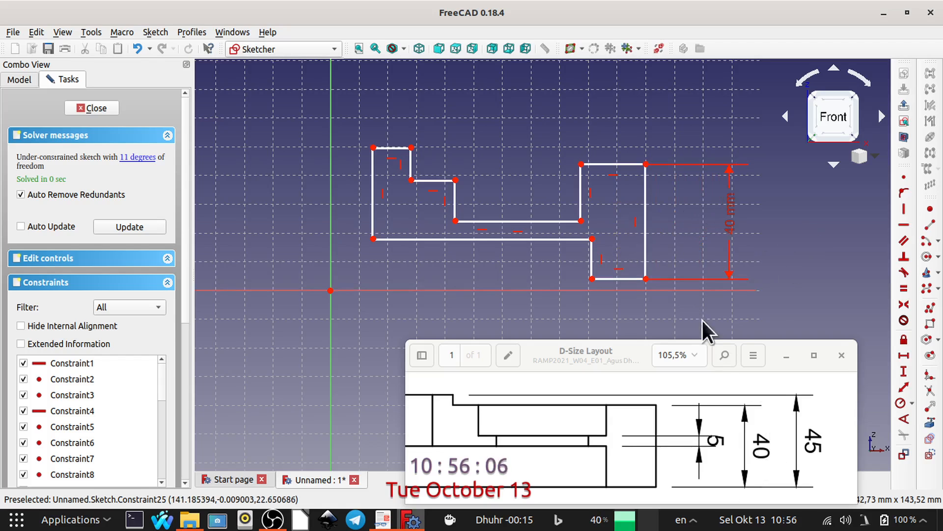
# - Set the vertical distance between the web's two corners at the rim to 5 mm and place the dimension outside the rim
pyautogui.click(593, 240)
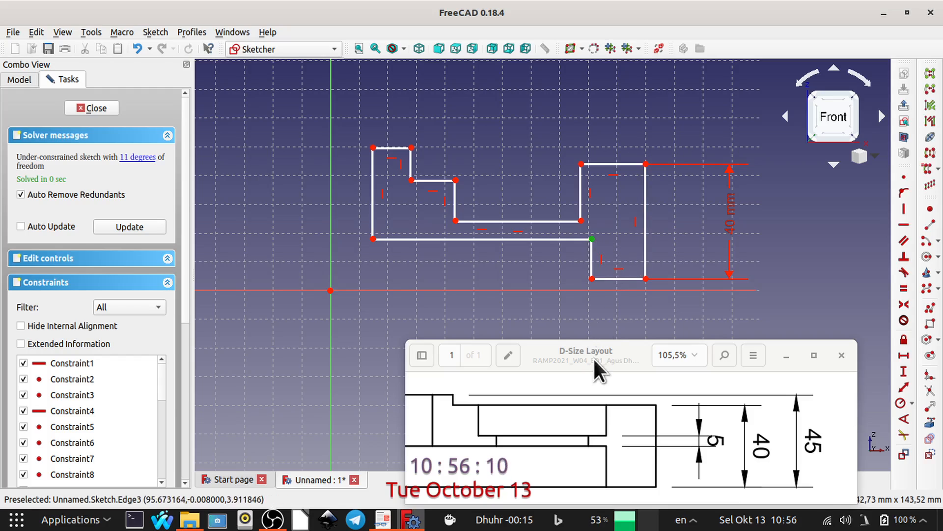
pyautogui.click(580, 221)
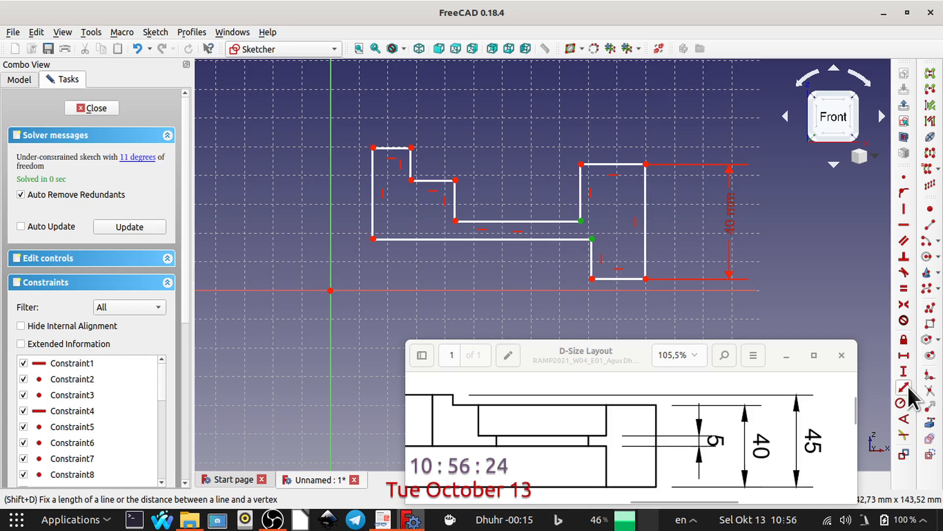
pyautogui.click(904, 371)
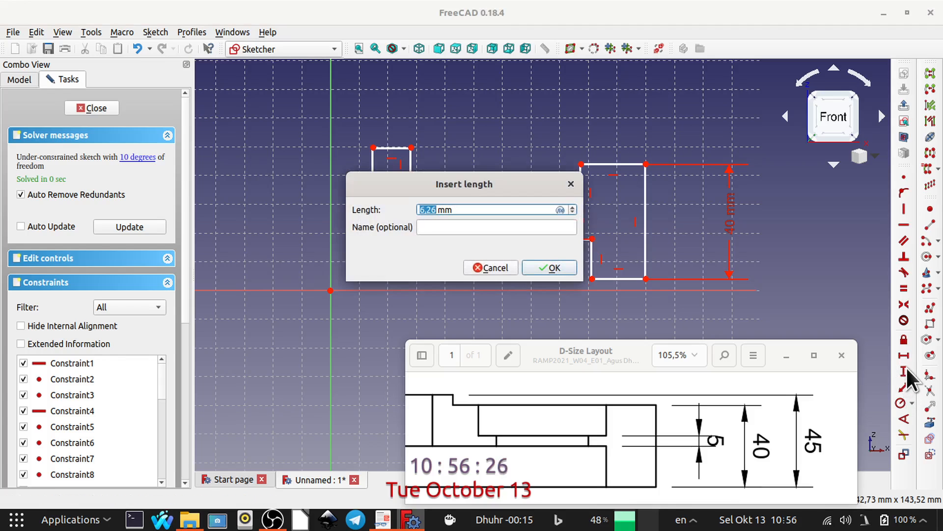
pyautogui.write('5')
pyautogui.press('Return')
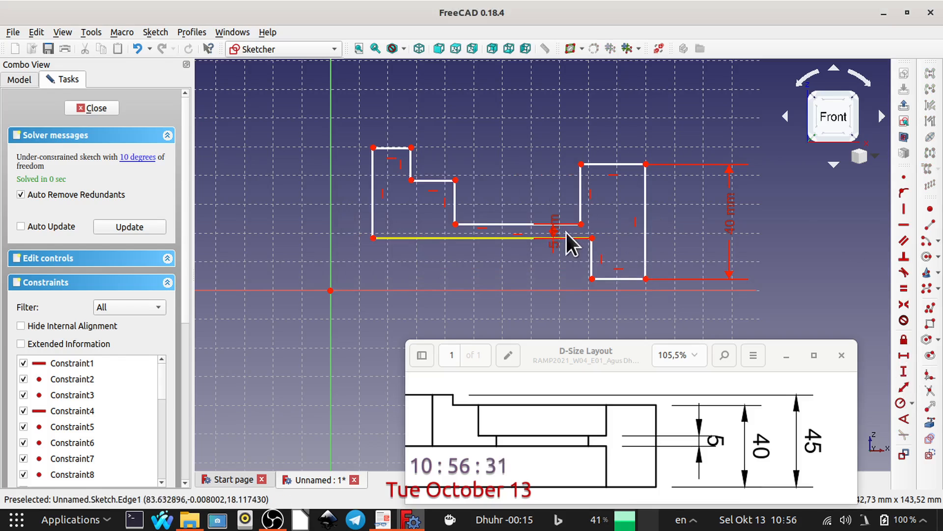
pyautogui.moveTo(556, 231)
pyautogui.mouseDown()
pyautogui.moveTo(695, 242)
pyautogui.moveTo(707, 288)
pyautogui.moveTo(693, 295)
pyautogui.moveTo(692, 320)
pyautogui.mouseUp()
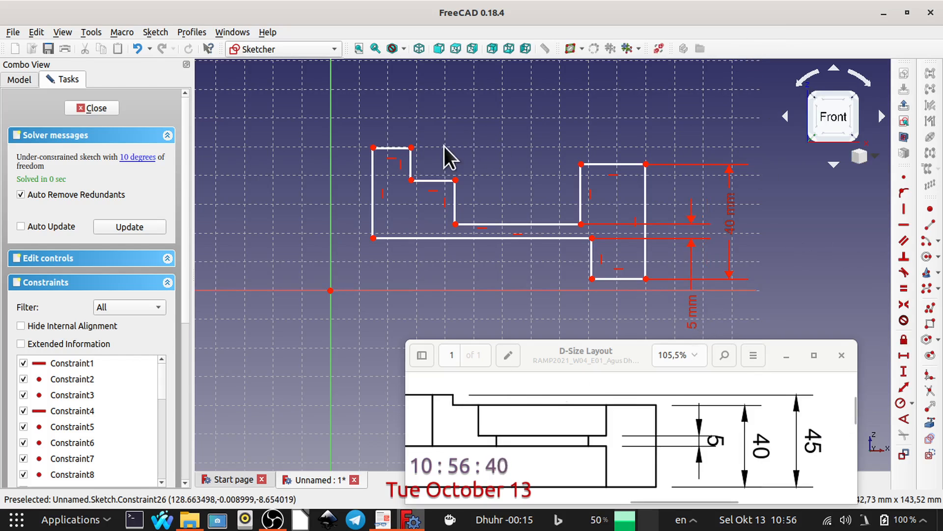
# - Set the vertical distance from the hub's top corner to the rim's lower outer corner to 45 mm, and arrange the 45 mm and 5 mm dimensions beside the profile
pyautogui.click(409, 148)
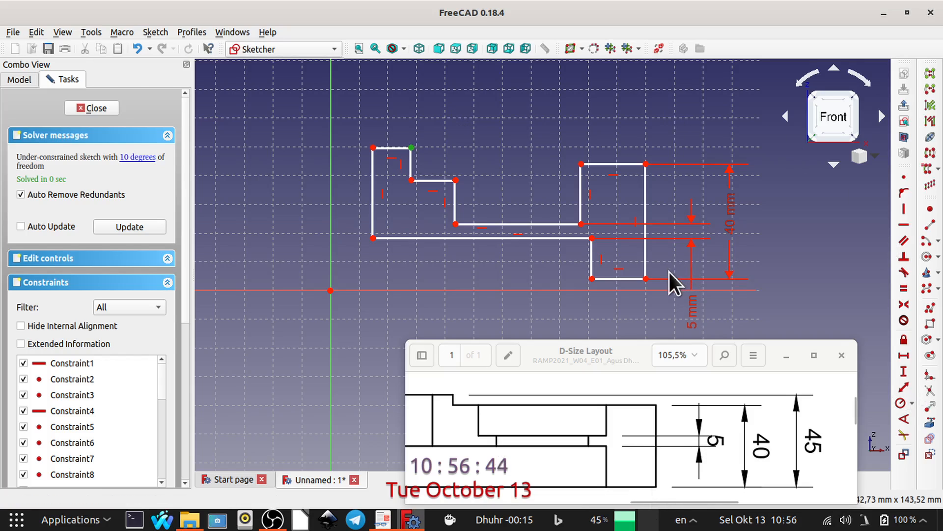
pyautogui.click(647, 280)
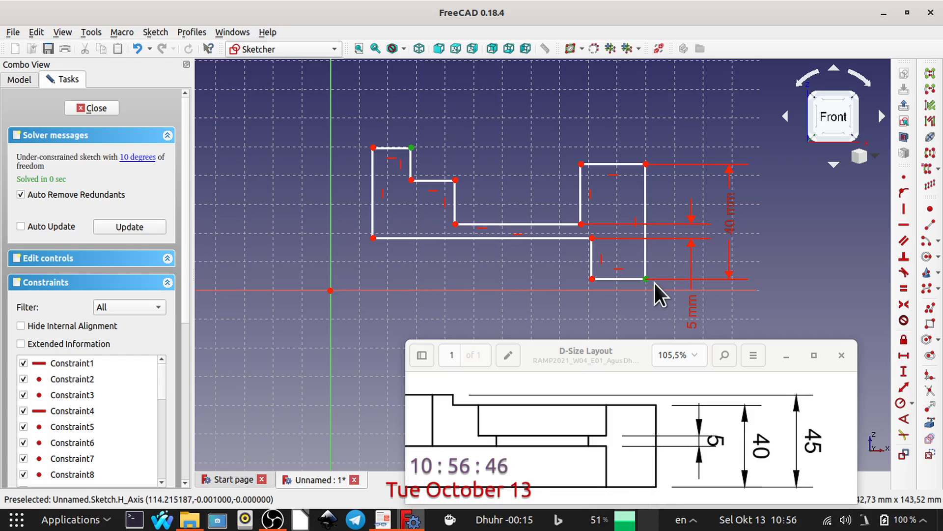
pyautogui.click(412, 147)
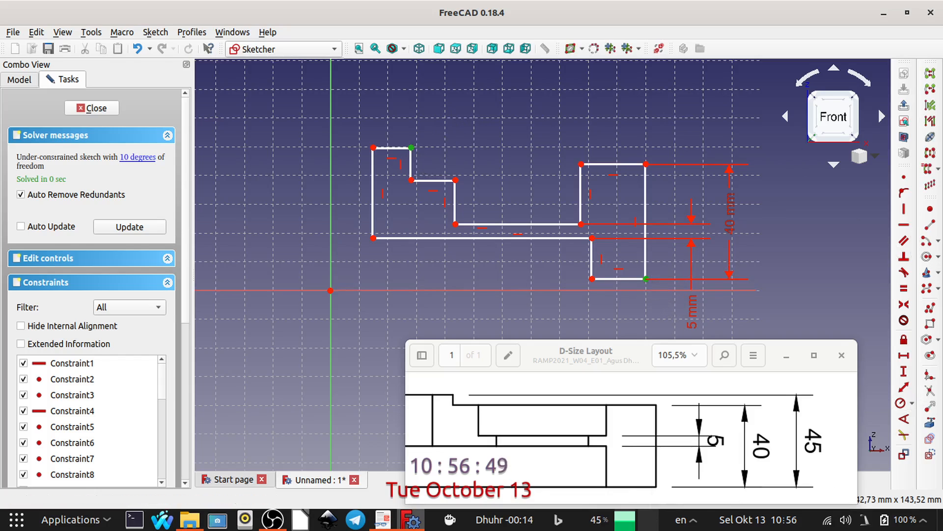
pyautogui.click(904, 371)
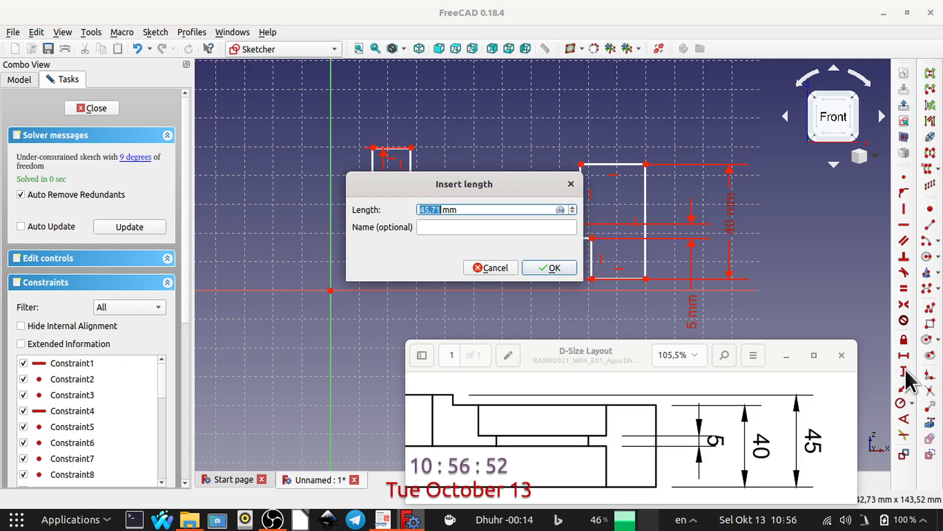
pyautogui.write('45')
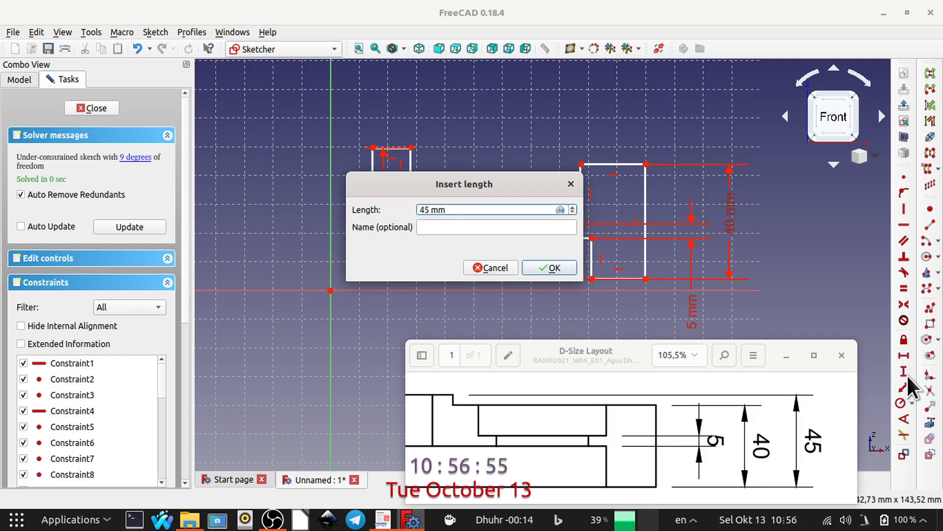
pyautogui.press('Return')
pyautogui.moveTo(385, 229)
pyautogui.mouseDown()
pyautogui.moveTo(427, 243)
pyautogui.moveTo(775, 235)
pyautogui.mouseUp()
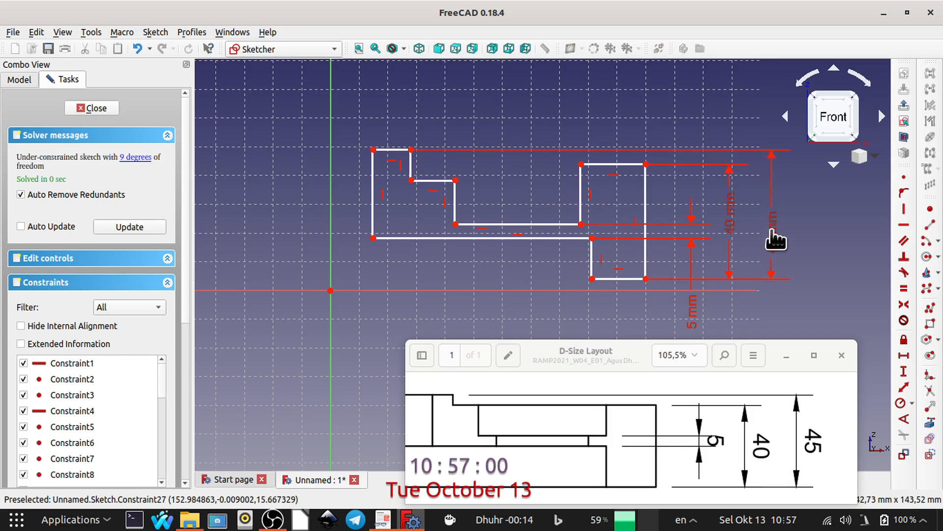
pyautogui.moveTo(692, 308); pyautogui.dragTo(690, 202)
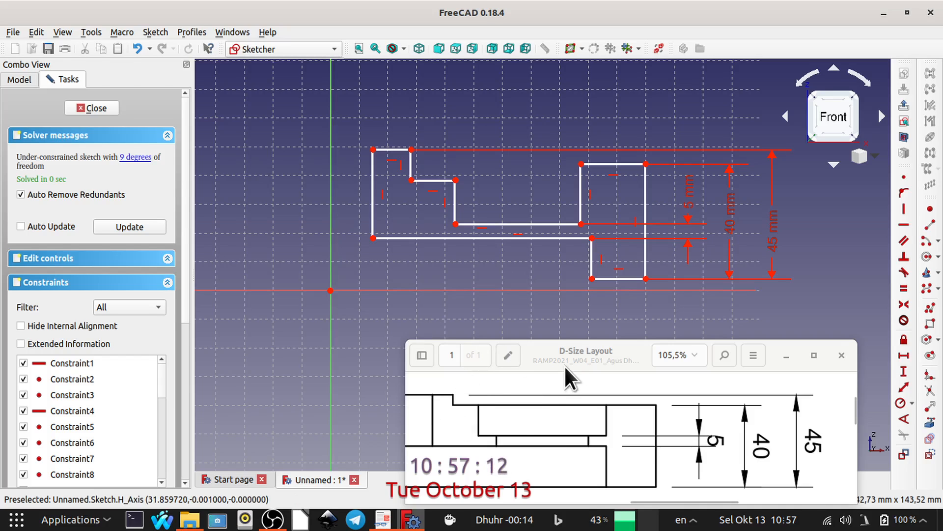
# - Examine the enlarged PDF drawing's front view and section A-A for the remaining profile dimensions, and return its window below the sketch
pyautogui.moveTo(556, 353); pyautogui.dragTo(425, 176)
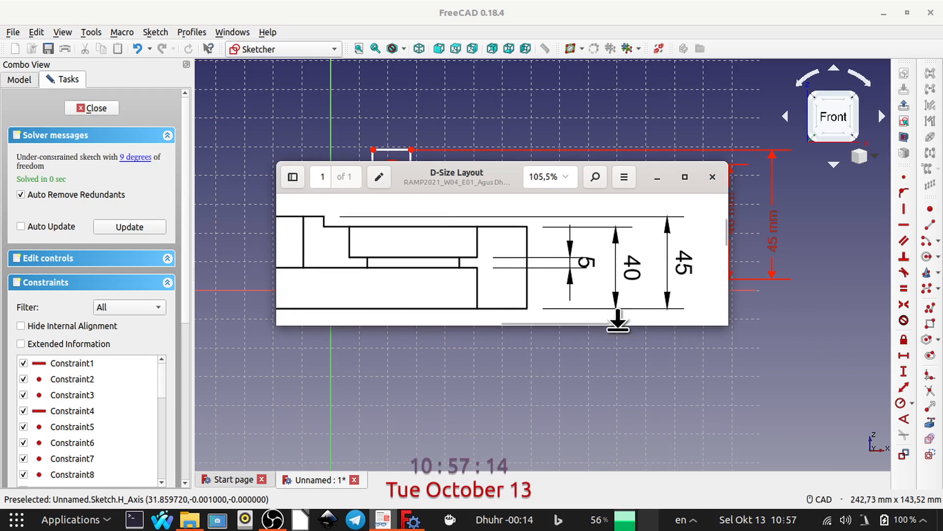
pyautogui.click(685, 181)
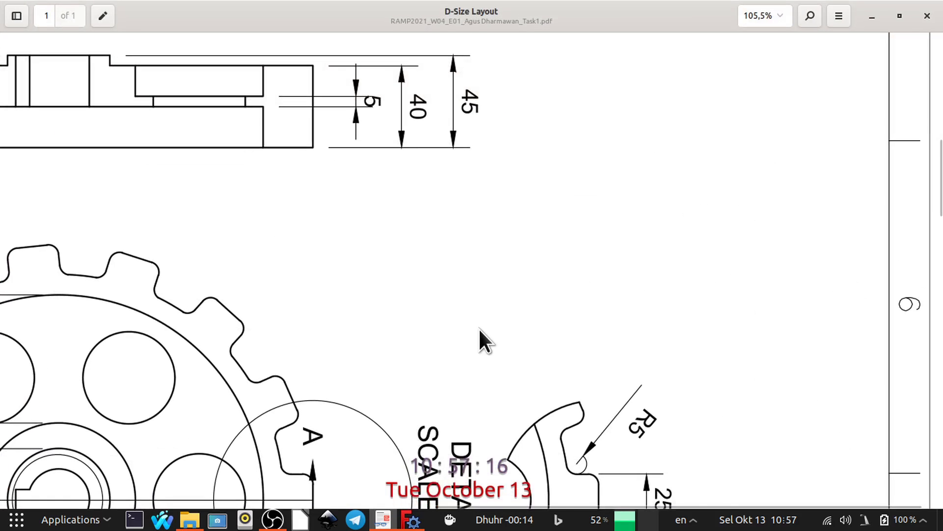
pyautogui.moveTo(496, 312); pyautogui.dragTo(643, 159, button='middle')
pyautogui.scroll(-2, 643, 158)
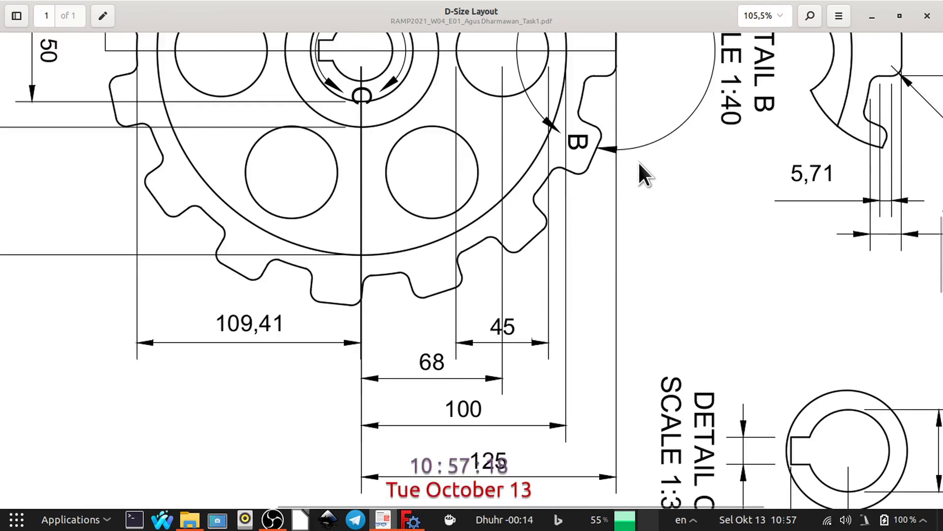
pyautogui.keyDown('ctrl'); pyautogui.scroll(-2, 638, 161); pyautogui.keyUp('ctrl')
pyautogui.moveTo(641, 172); pyautogui.dragTo(625, 355, button='middle')
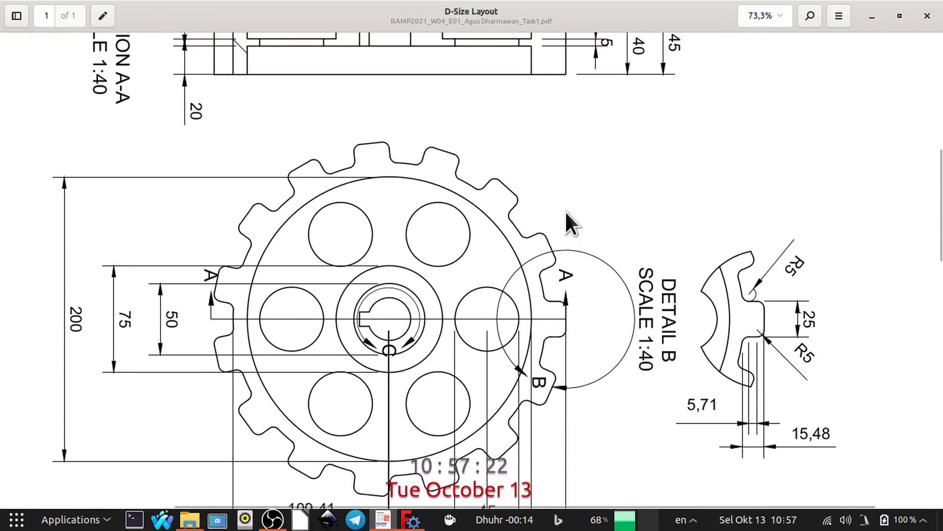
pyautogui.moveTo(566, 212); pyautogui.dragTo(608, 320, button='middle')
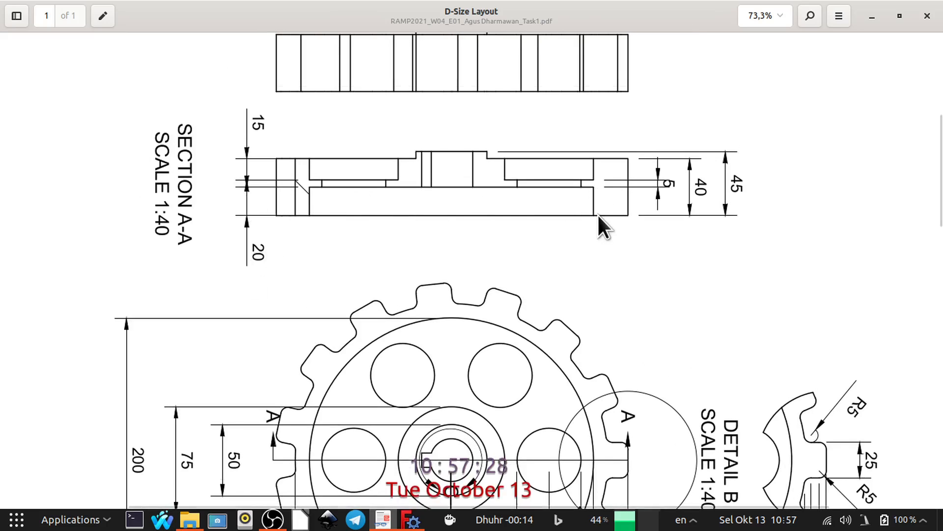
pyautogui.click(899, 16)
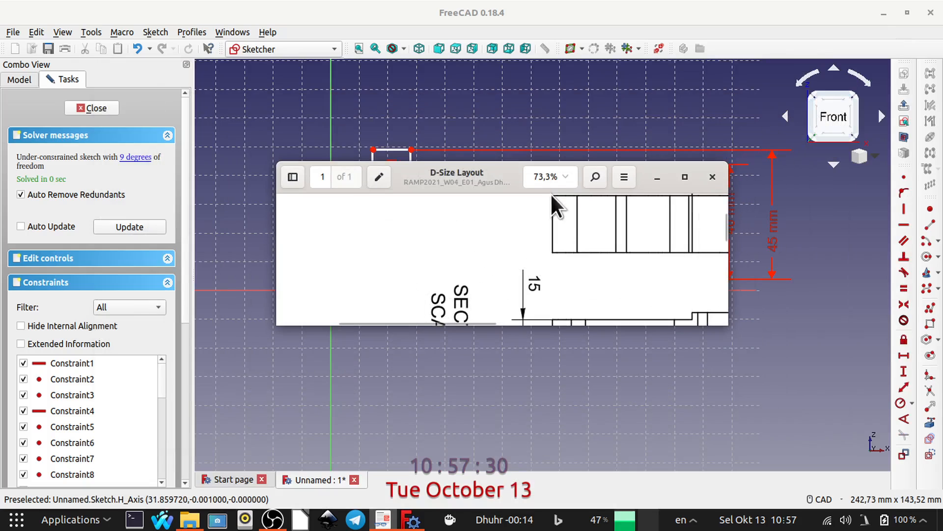
pyautogui.moveTo(507, 190); pyautogui.dragTo(529, 372)
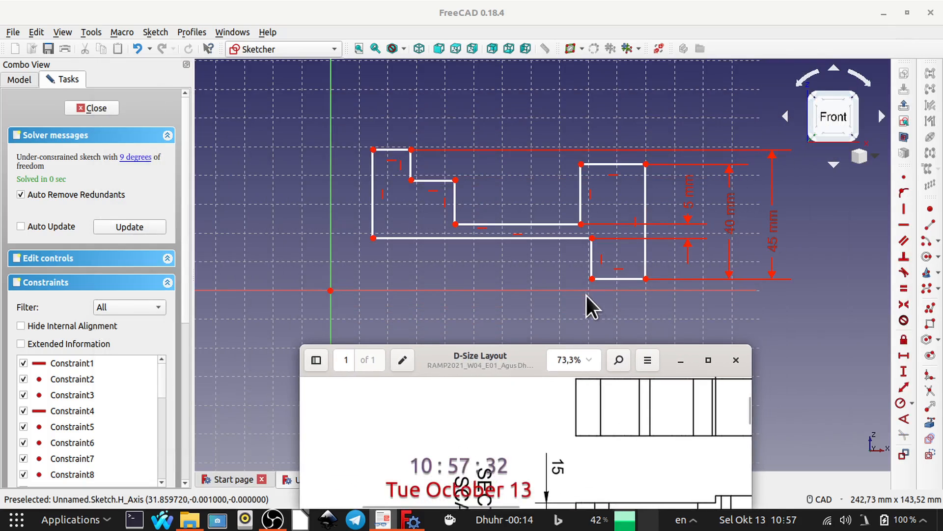
# - Constrain the rim's lower inner edge to a vertical length of 20 mm and place the dimension away from the edge
pyautogui.click(593, 261)
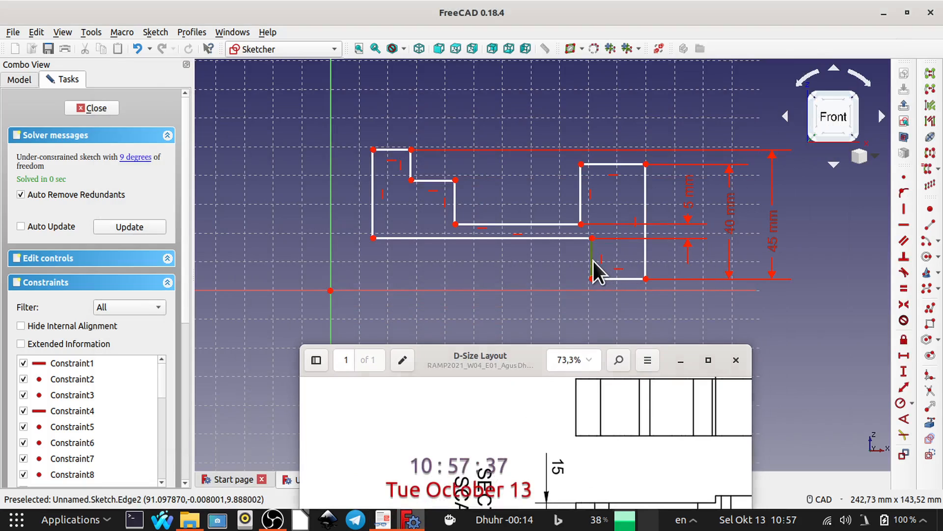
pyautogui.click(905, 370)
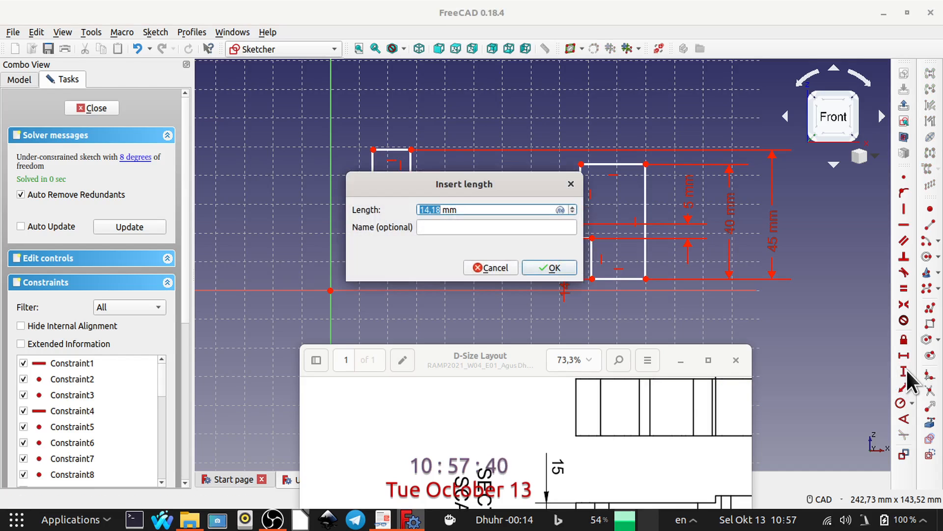
pyautogui.write('2')
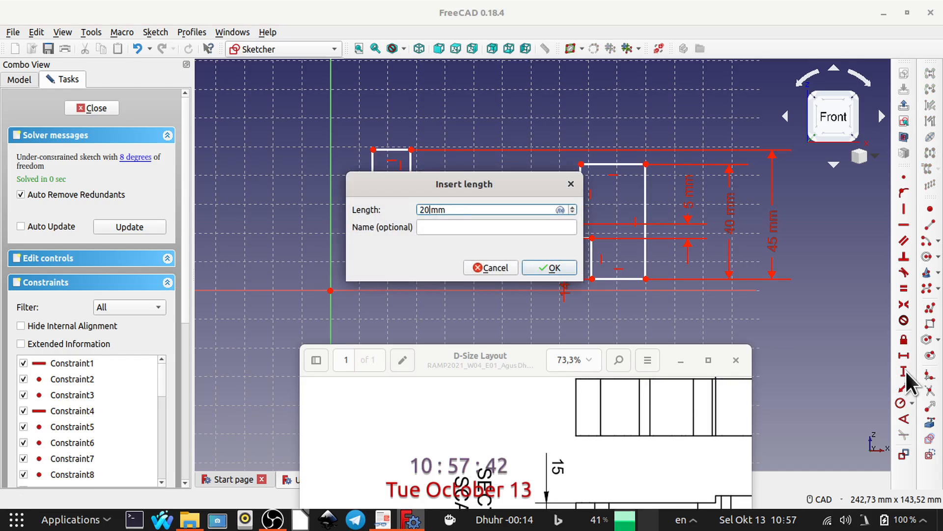
pyautogui.write('0')
pyautogui.press('Return')
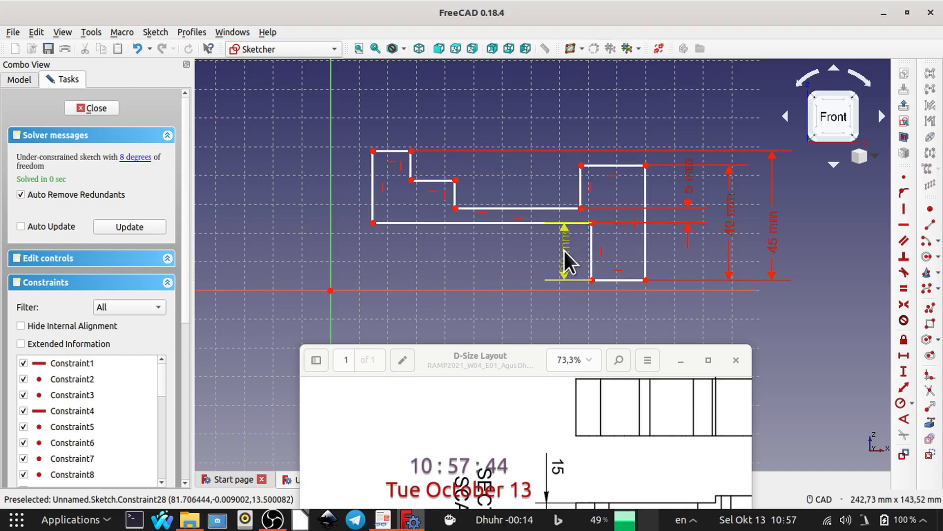
pyautogui.moveTo(567, 263); pyautogui.dragTo(489, 332)
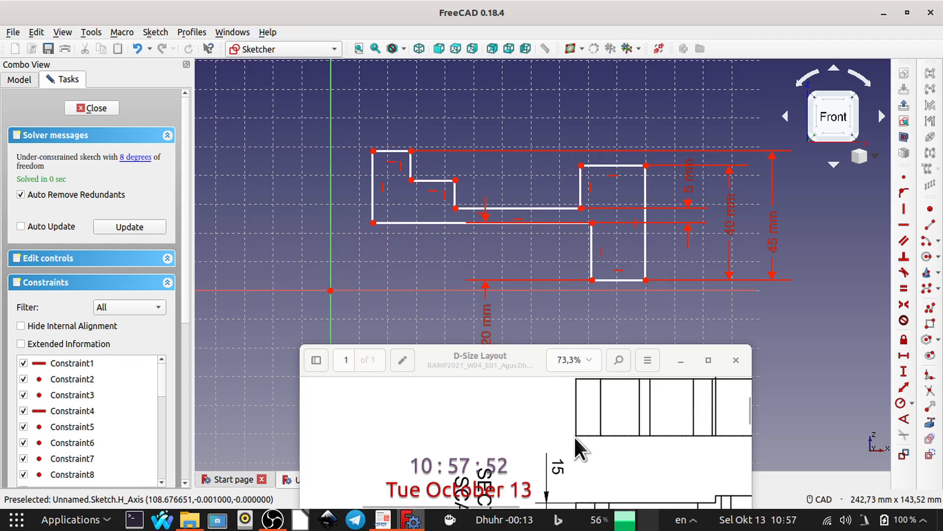
# - Check section A-A in the PDF drawing, and constrain the web's two corners at the rim to be vertically aligned
pyautogui.moveTo(647, 416); pyautogui.dragTo(425, 438, button='middle')
pyautogui.scroll(2, 458, 432)
pyautogui.scroll(-3, 458, 431)
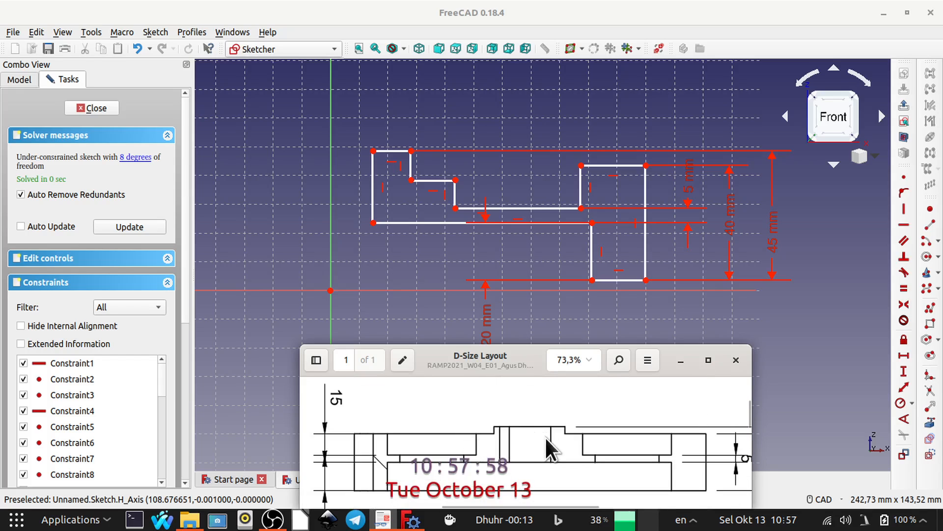
pyautogui.scroll(-1, 545, 436)
pyautogui.hscroll(3, 544, 436)
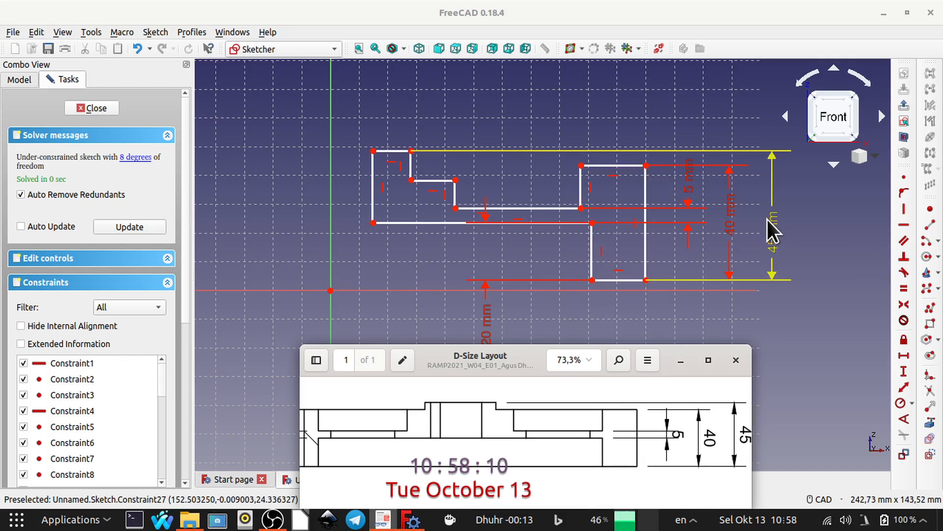
pyautogui.click(592, 223)
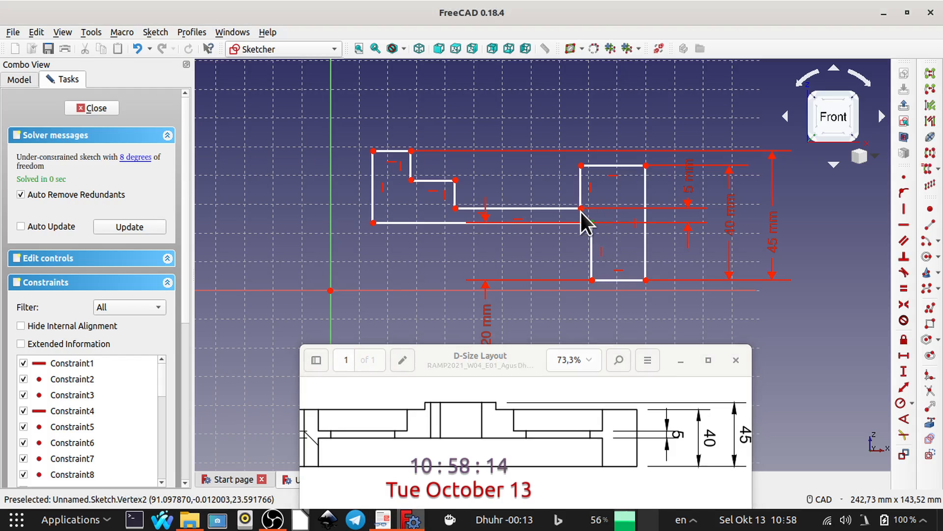
pyautogui.click(581, 209)
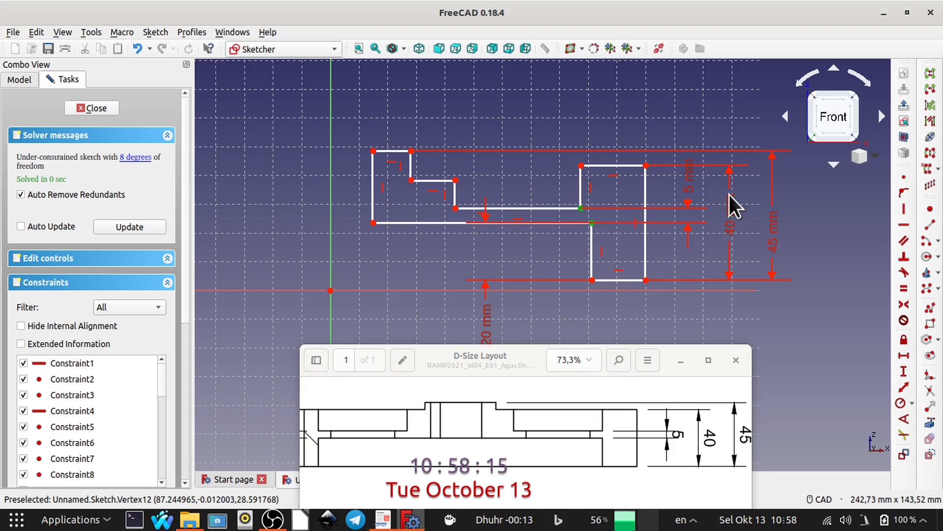
pyautogui.click(903, 205)
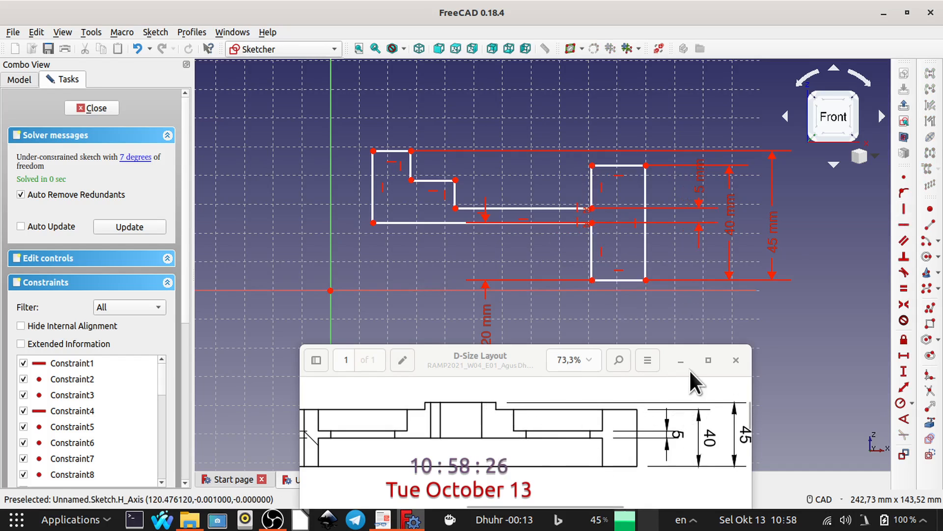
# - Consult the PDF's front view and Detail C, set the horizontal distance from origin to the hub's lower inner corner to 15 mm, and place the dimension
pyautogui.click(709, 360)
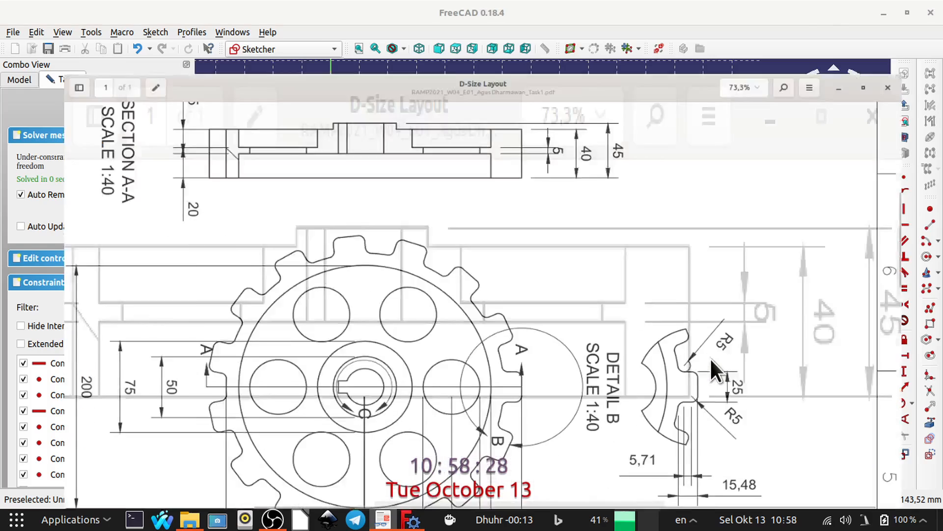
pyautogui.moveTo(448, 354)
pyautogui.mouseDown(button='middle')
pyautogui.moveTo(459, 268)
pyautogui.moveTo(486, 210)
pyautogui.moveTo(511, 219)
pyautogui.mouseUp(button='middle')
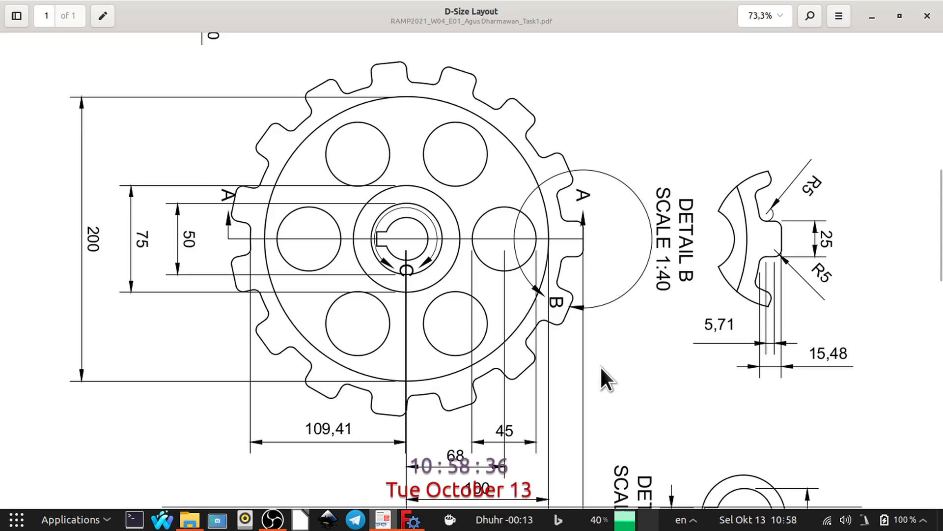
pyautogui.moveTo(600, 366); pyautogui.dragTo(461, 164, button='middle')
pyautogui.moveTo(535, 379); pyautogui.dragTo(535, 416, button='middle')
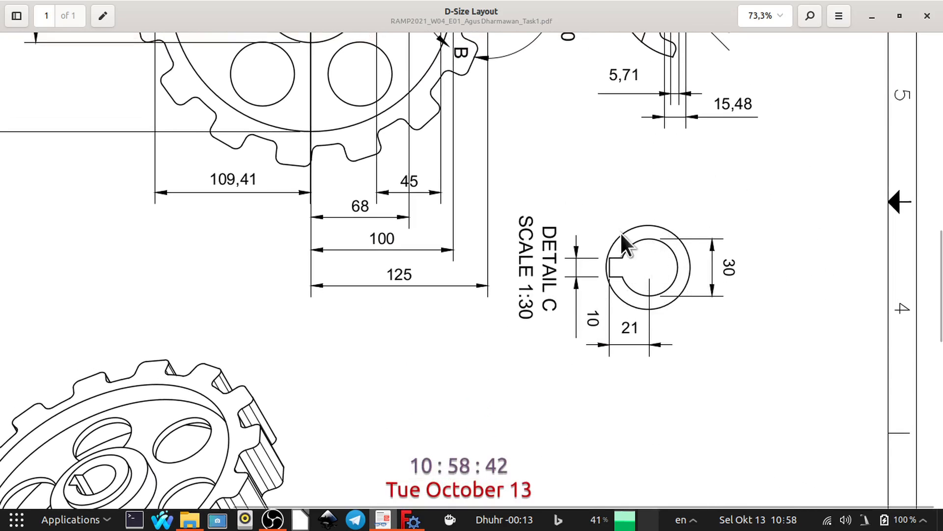
pyautogui.scroll(5, 620, 231)
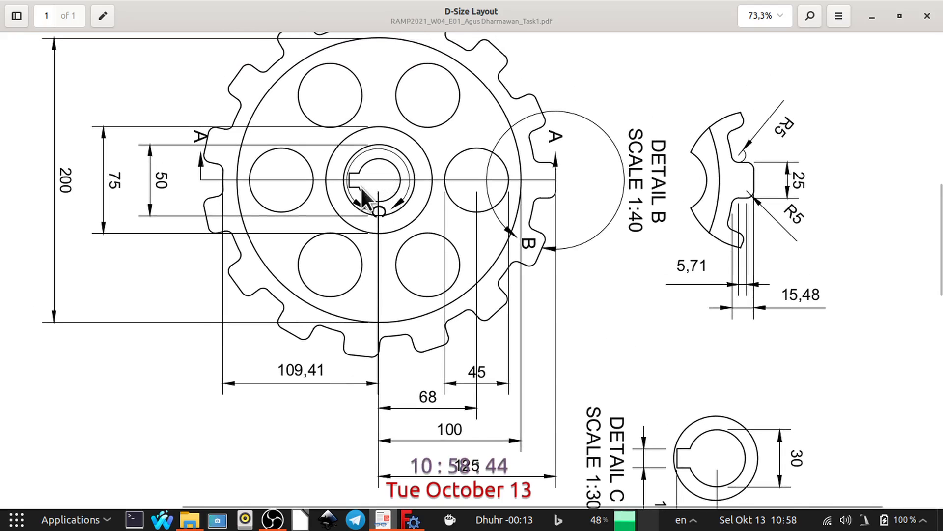
pyautogui.click(873, 16)
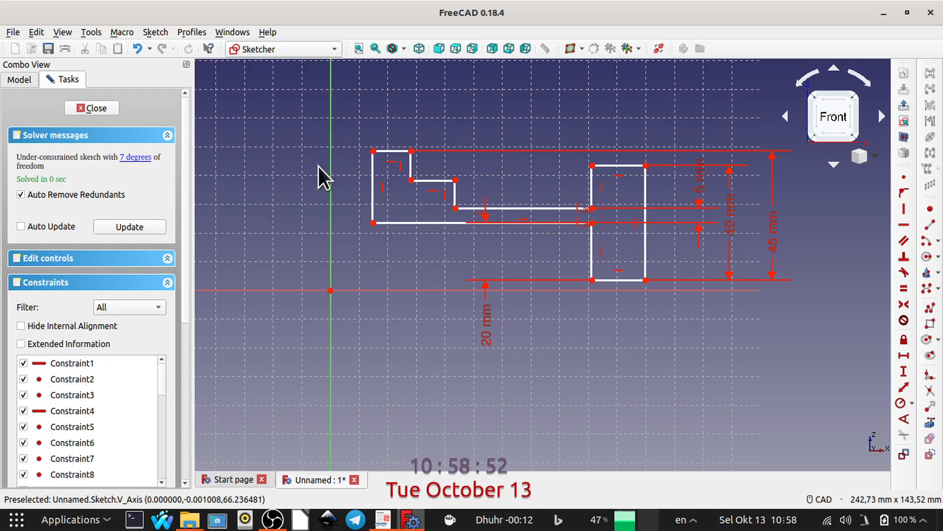
pyautogui.click(373, 223)
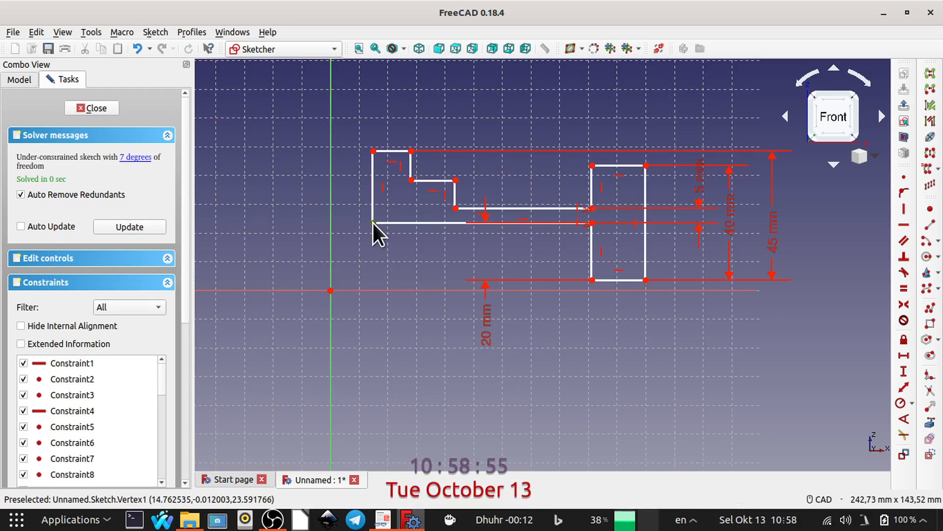
pyautogui.click(330, 290)
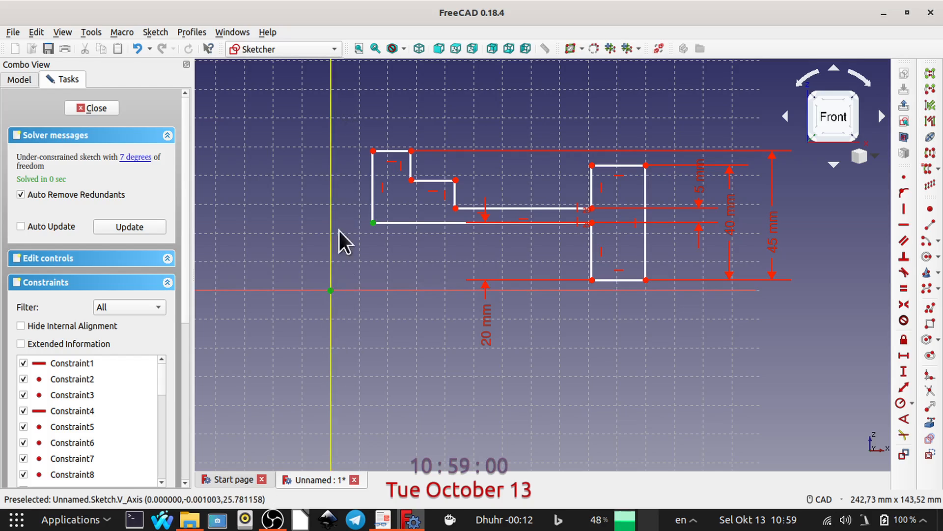
pyautogui.click(903, 353)
pyautogui.write('15mm')
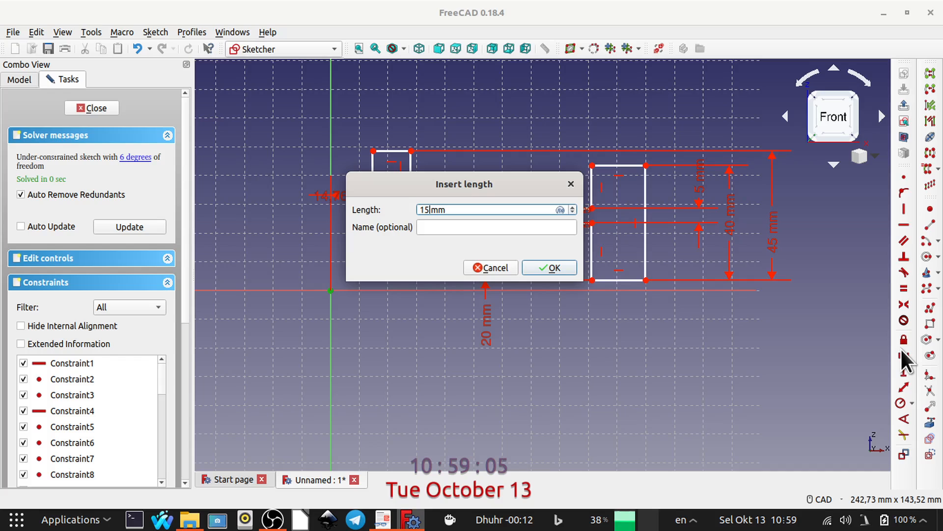
pyautogui.press('Return')
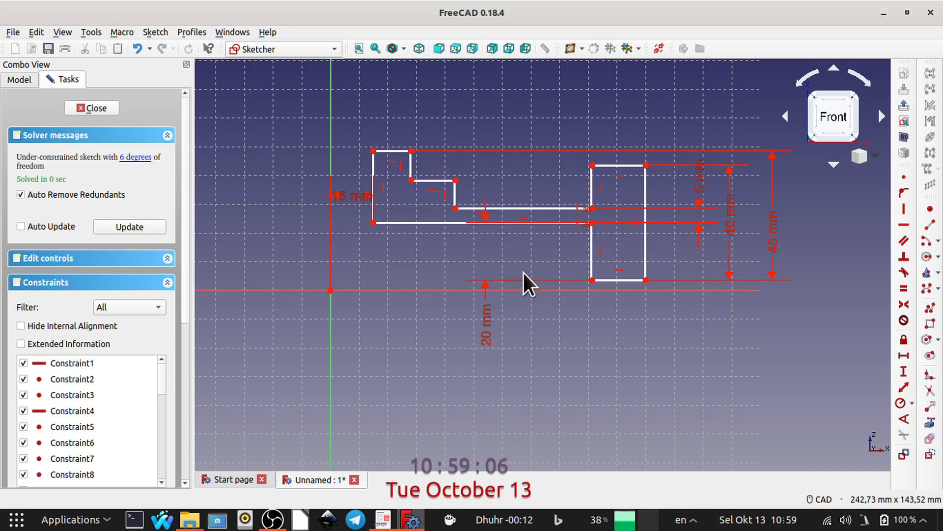
pyautogui.moveTo(344, 195)
pyautogui.mouseDown()
pyautogui.moveTo(354, 249)
pyautogui.moveTo(426, 261)
pyautogui.mouseUp()
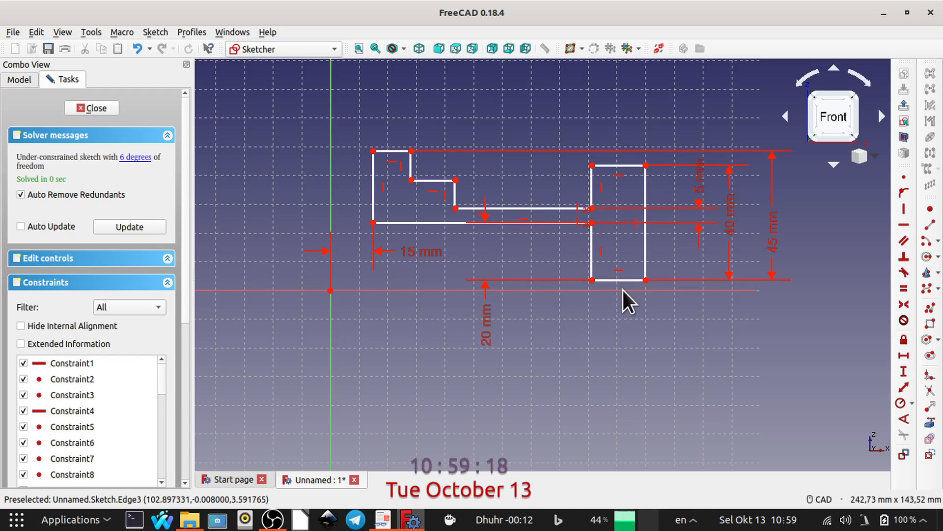
# - Constrain the rim's lower inner corner to lie on the sketch's horizontal axis
pyautogui.click(591, 282)
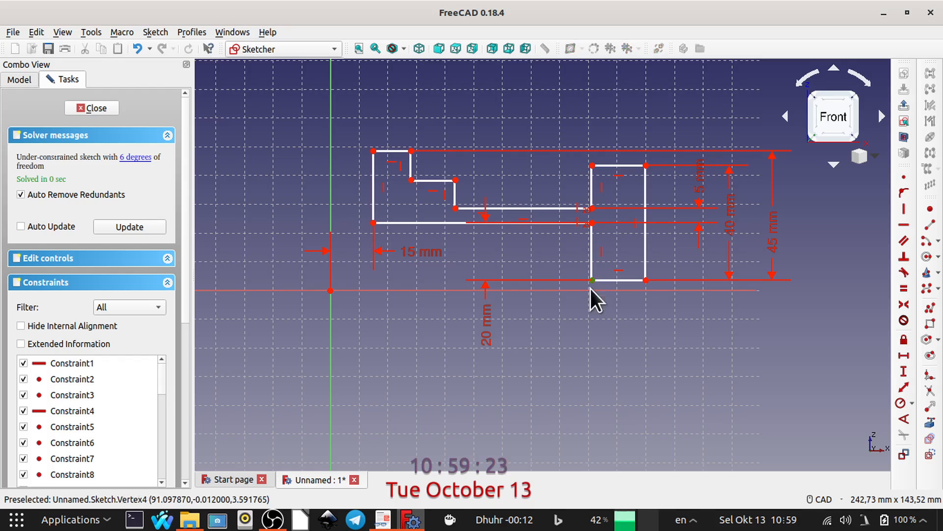
pyautogui.click(645, 281)
pyautogui.click(647, 317)
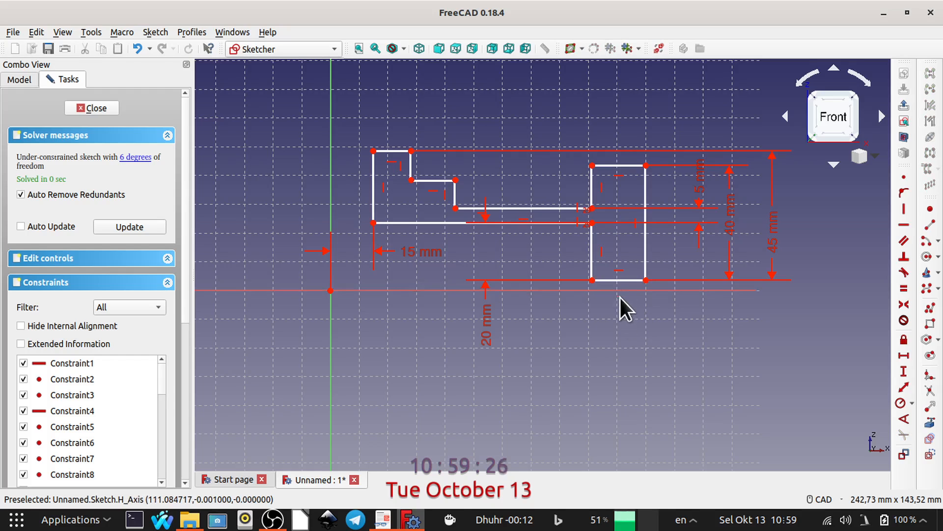
pyautogui.click(591, 279)
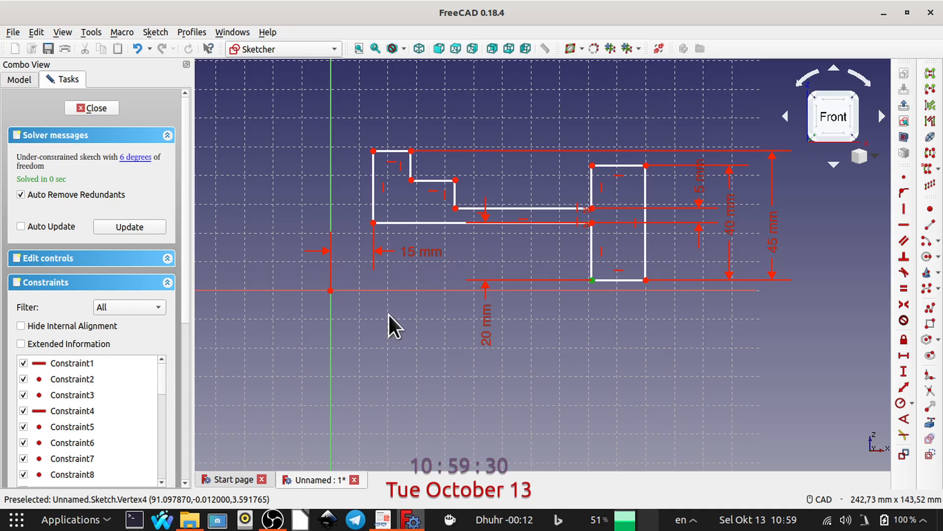
pyautogui.click(406, 291)
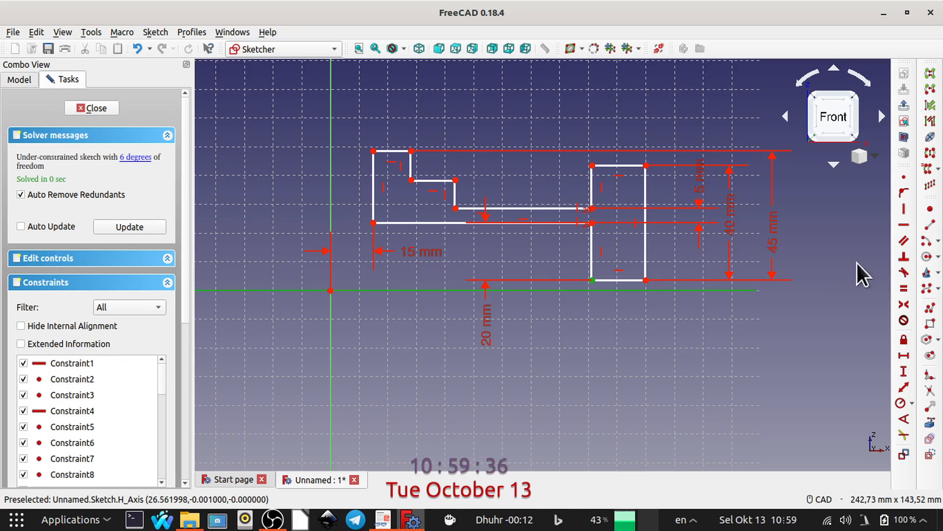
pyautogui.click(903, 190)
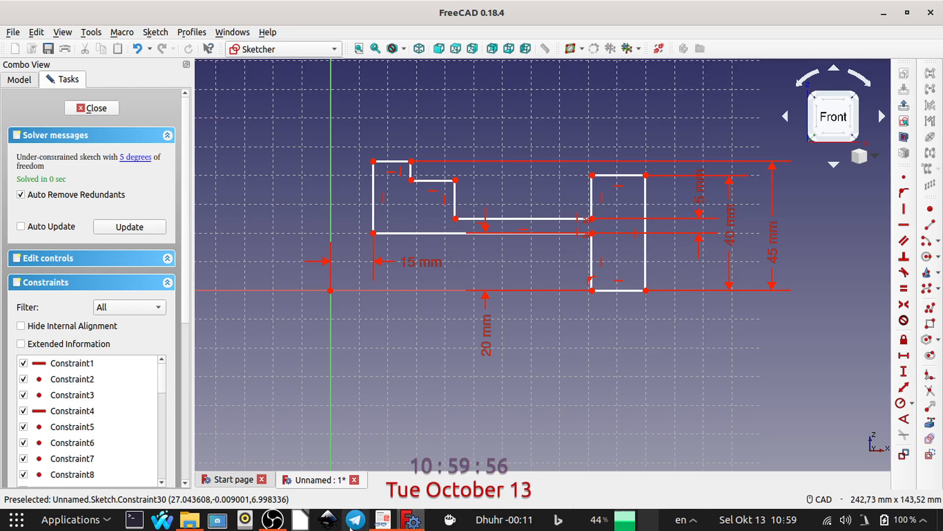
# - Consult the PDF's hub diameters, set the hub's top edge to a horizontal length of 10 mm, and place the dimension beside the edge
pyautogui.click(402, 500)
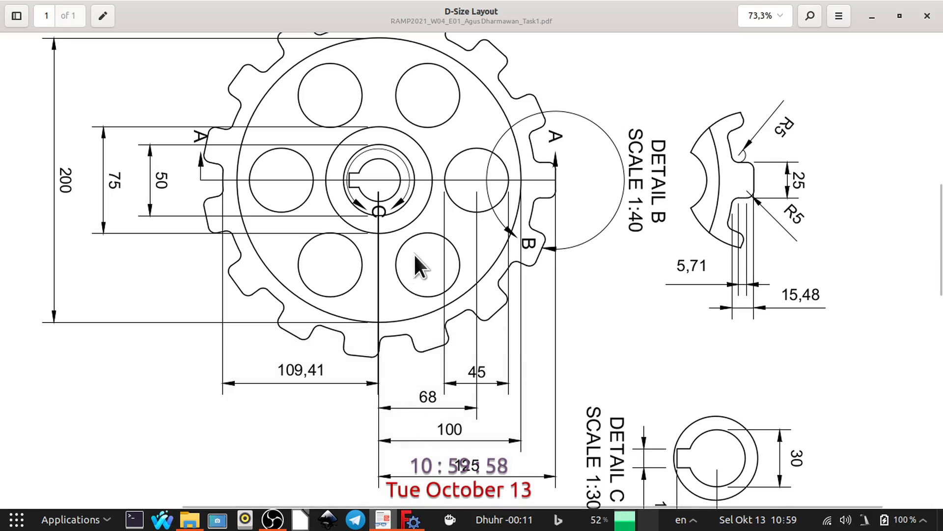
pyautogui.moveTo(826, 433); pyautogui.dragTo(778, 318, button='middle')
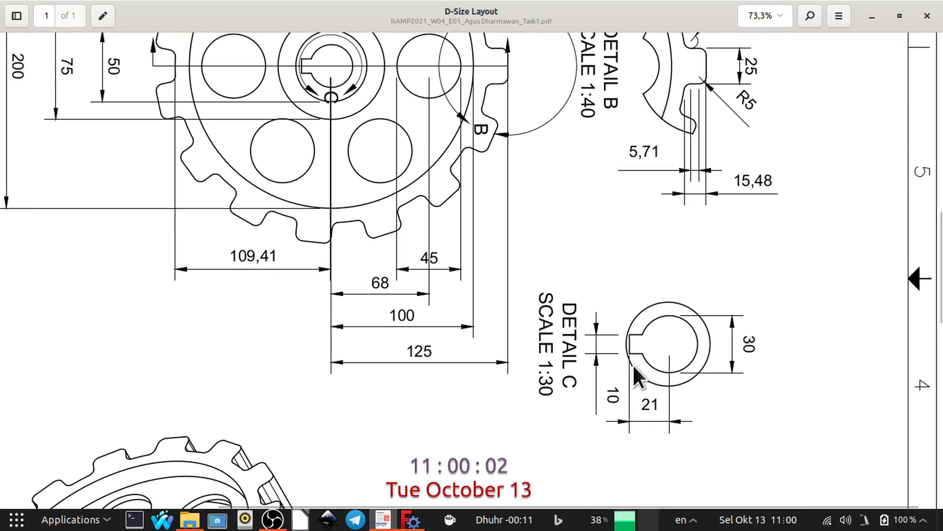
pyautogui.moveTo(652, 240); pyautogui.dragTo(713, 307, button='middle')
pyautogui.moveTo(465, 202)
pyautogui.mouseDown(button='middle')
pyautogui.moveTo(600, 294)
pyautogui.moveTo(592, 256)
pyautogui.mouseUp(button='middle')
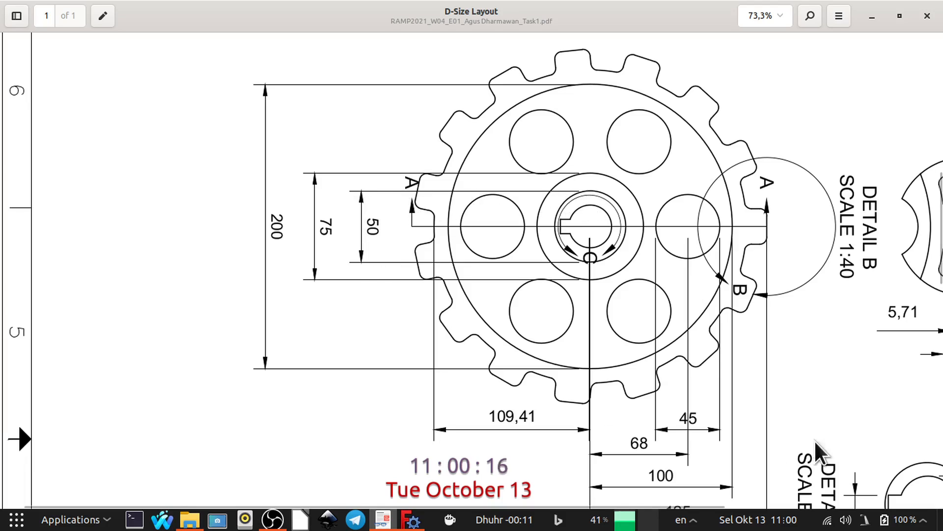
pyautogui.click(898, 18)
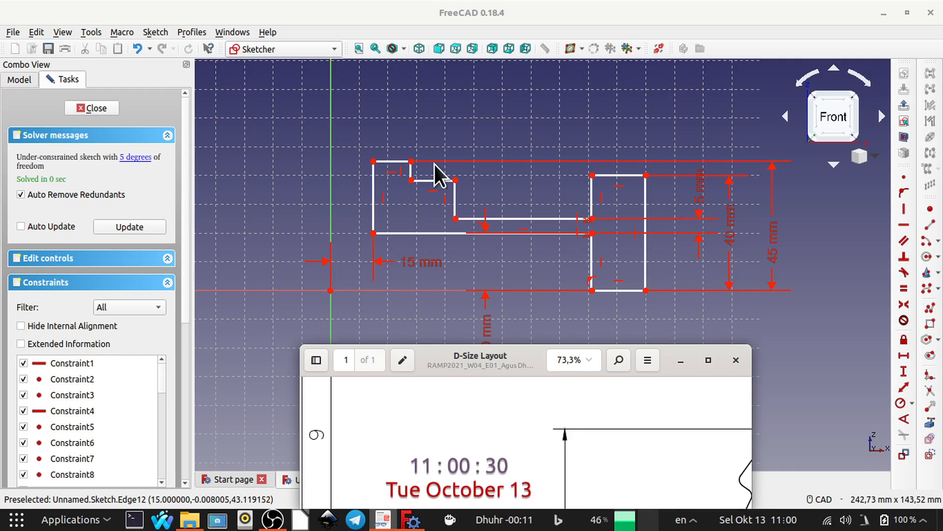
pyautogui.click(396, 162)
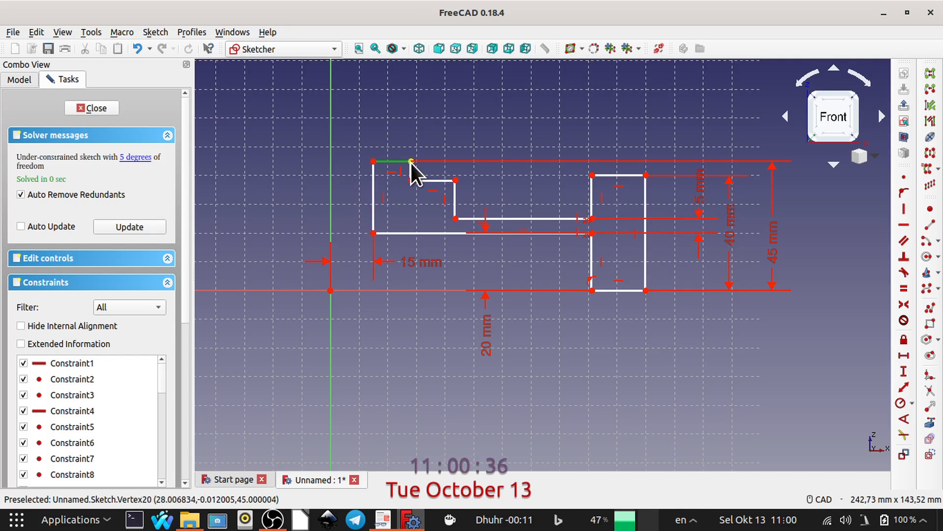
pyautogui.click(332, 174)
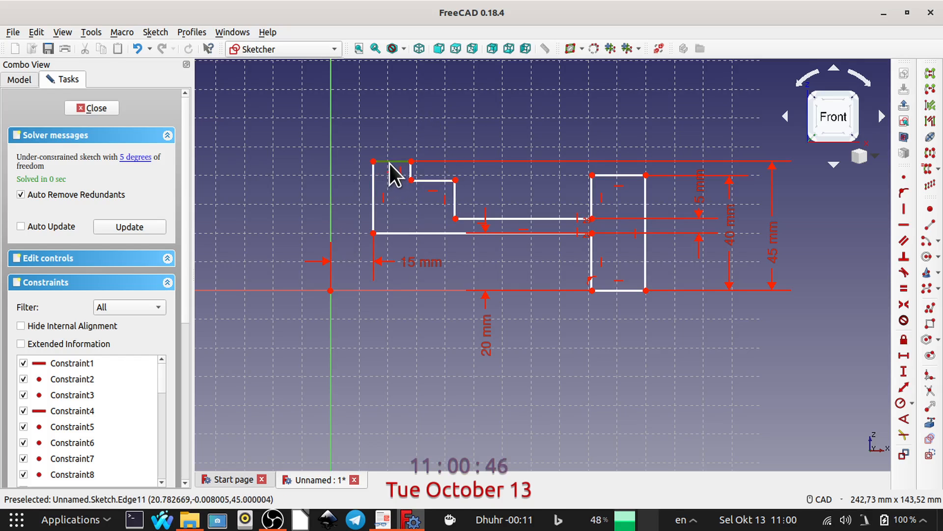
pyautogui.click(903, 354)
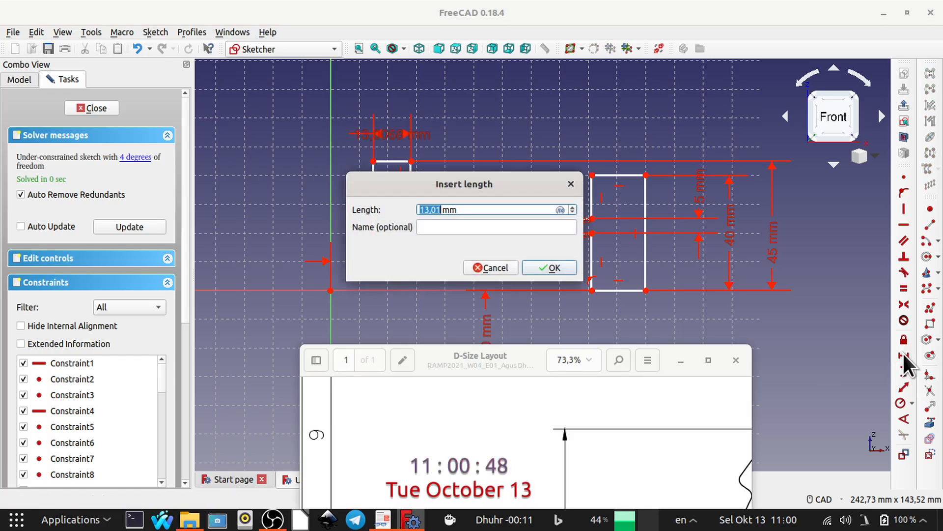
pyautogui.write('15')
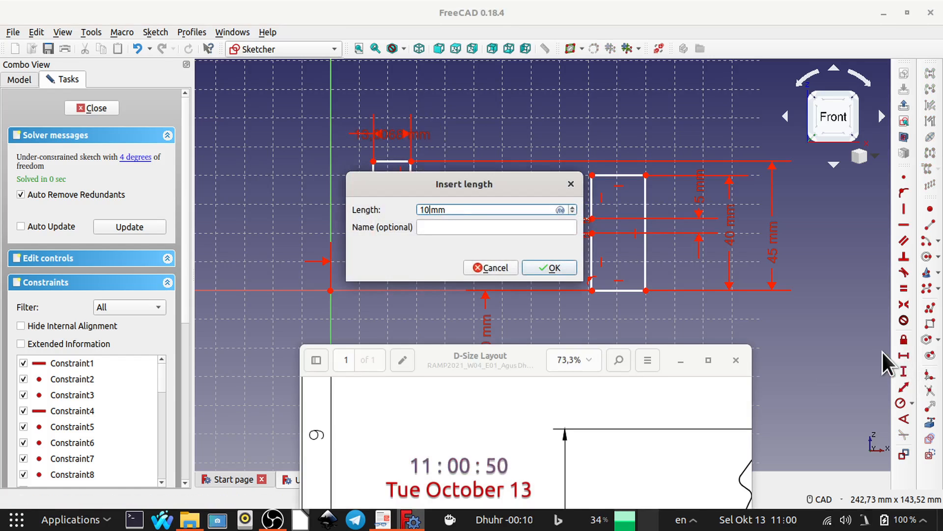
pyautogui.press('Return')
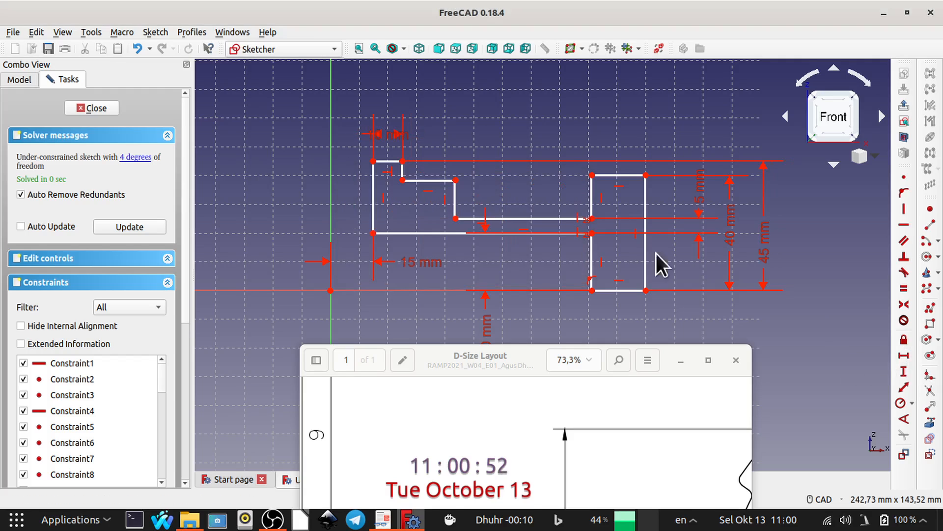
pyautogui.moveTo(391, 138); pyautogui.dragTo(483, 135)
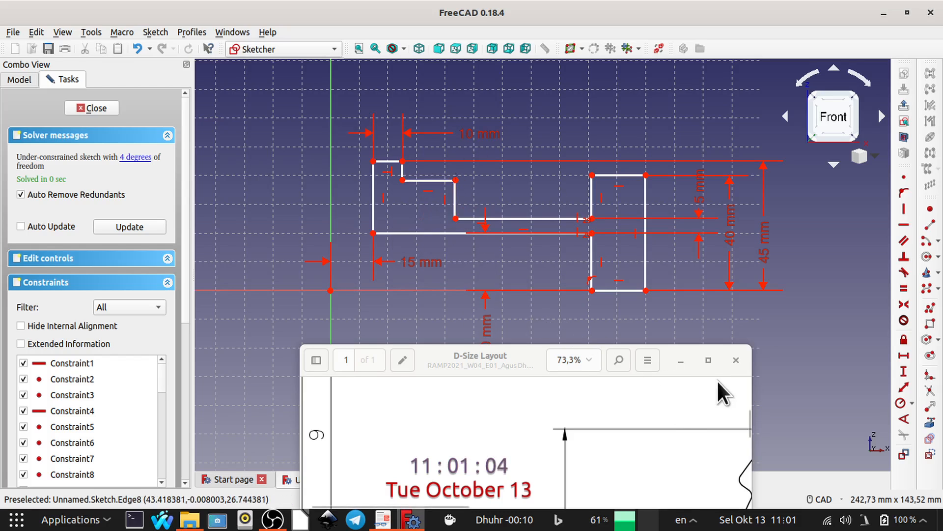
# - Consult the PDF's hub diameters, set the hub step's horizontal edge to 12.5 mm (75/2-25), and spread the two hub dimensions above the profile
pyautogui.click(708, 360)
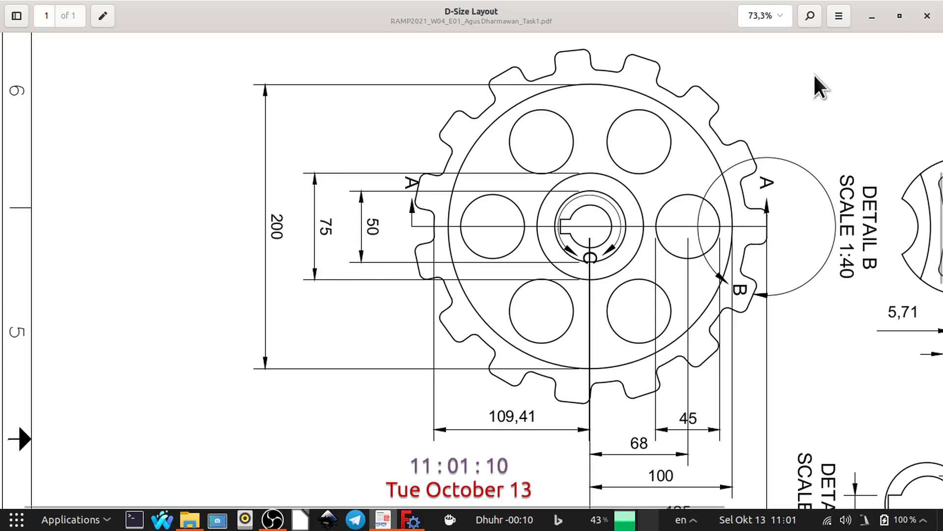
pyautogui.click(899, 16)
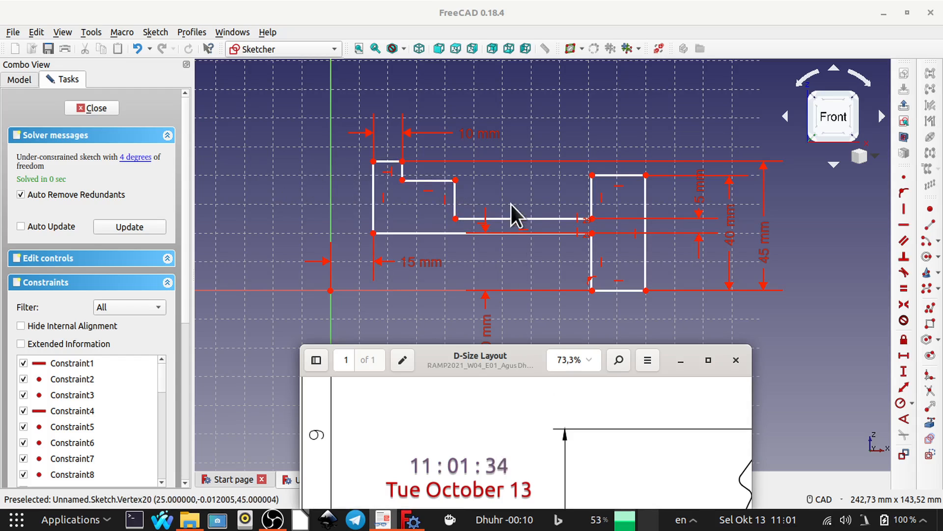
pyautogui.click(438, 181)
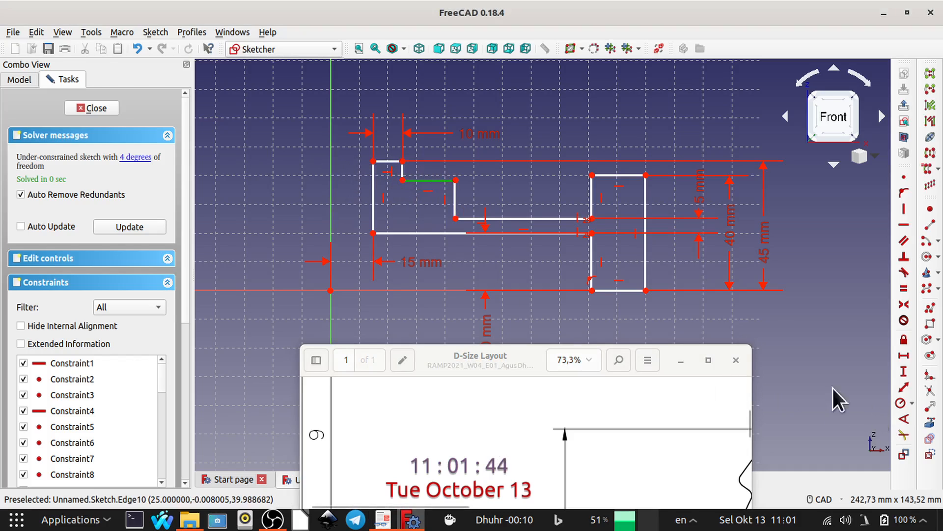
pyautogui.click(904, 355)
pyautogui.write('7')
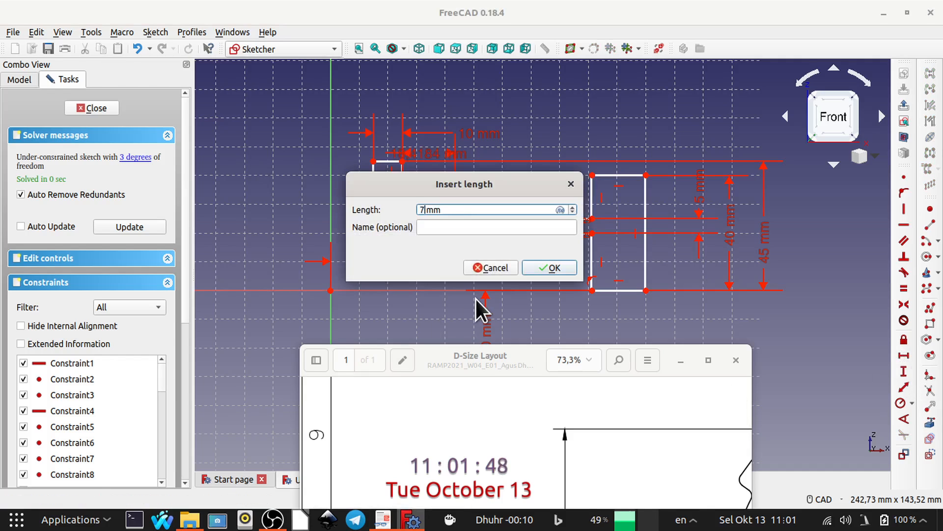
pyautogui.write('5/2')
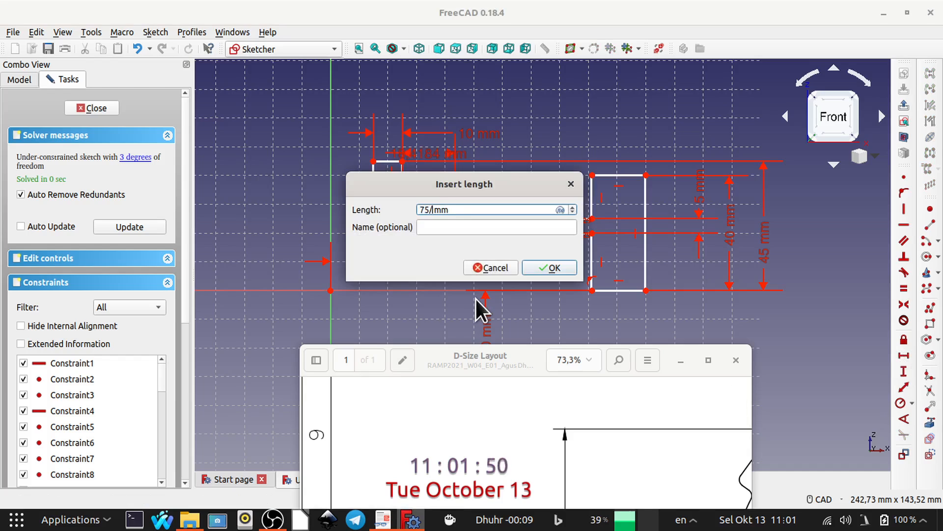
pyautogui.write('-25')
pyautogui.press('Return')
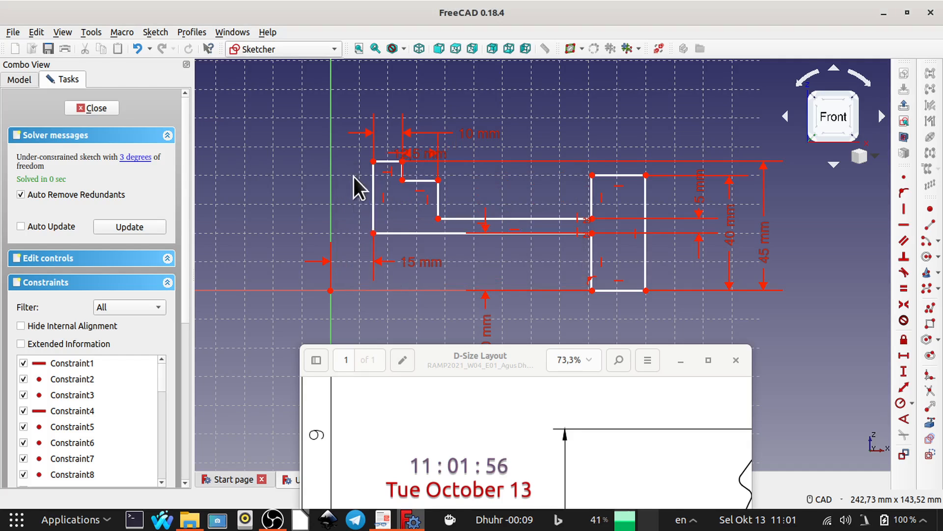
pyautogui.moveTo(425, 153); pyautogui.dragTo(487, 111)
pyautogui.moveTo(502, 149)
pyautogui.mouseDown()
pyautogui.moveTo(506, 132)
pyautogui.moveTo(509, 143)
pyautogui.mouseUp()
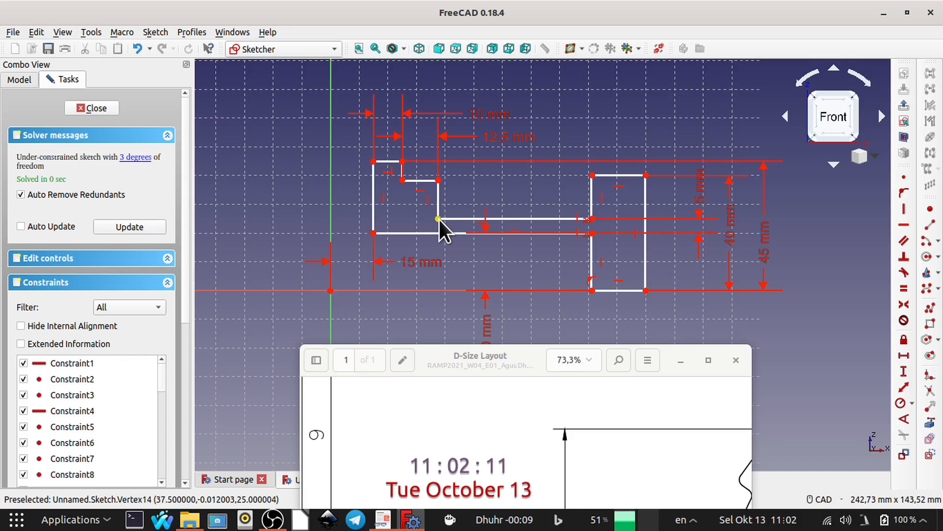
# - Consult the PDF's front view, set the horizontal distance from the origin to the rim's lower outer corner to 125 mm, and place the dimension below the profile
pyautogui.moveTo(439, 219); pyautogui.dragTo(446, 219)
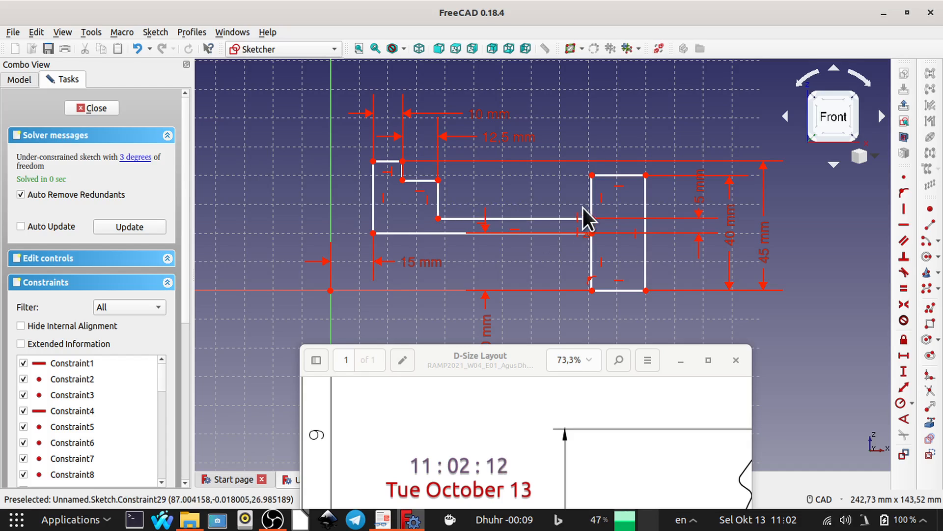
pyautogui.moveTo(592, 211)
pyautogui.mouseDown()
pyautogui.moveTo(610, 203)
pyautogui.moveTo(589, 211)
pyautogui.mouseUp()
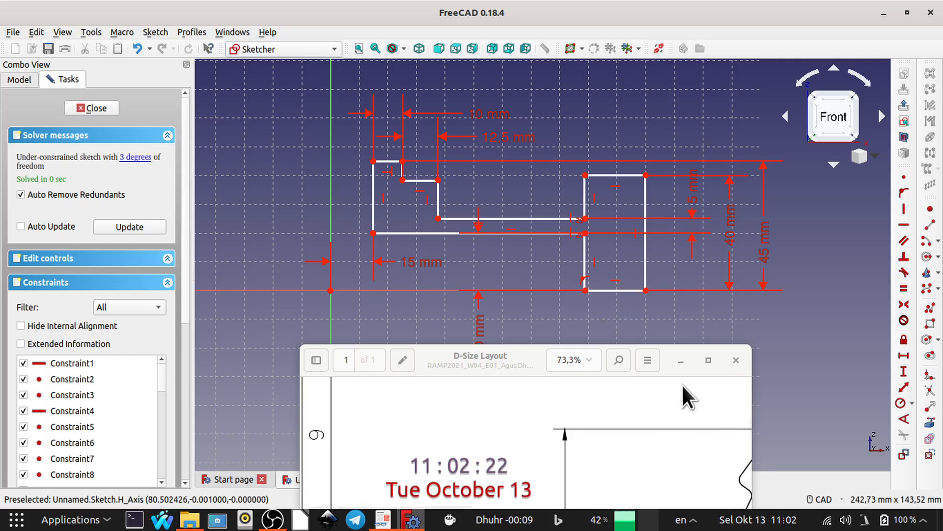
pyautogui.click(708, 360)
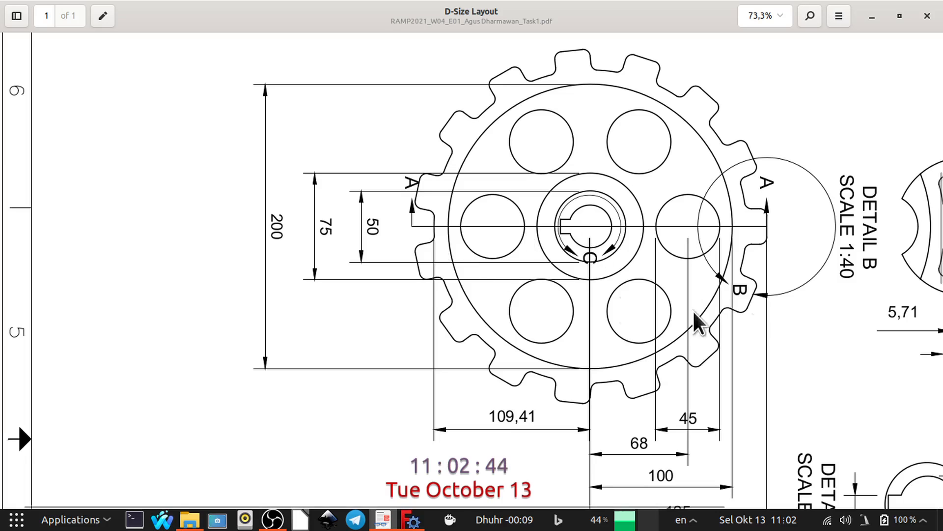
pyautogui.moveTo(785, 380); pyautogui.dragTo(729, 255, button='middle')
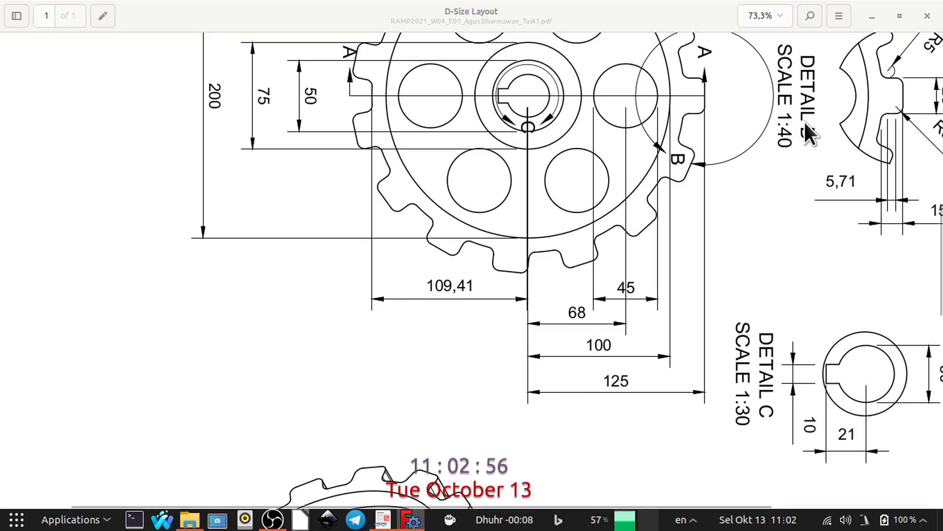
pyautogui.click(895, 16)
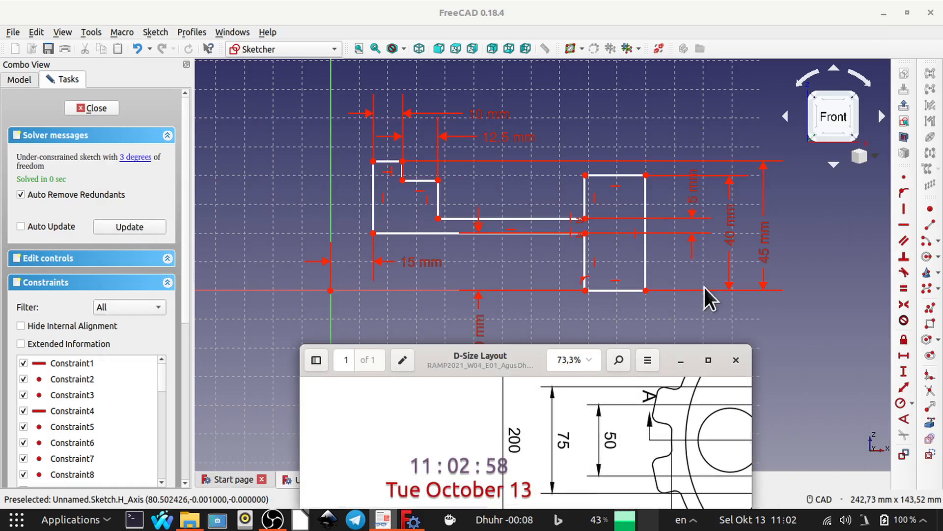
pyautogui.click(645, 291)
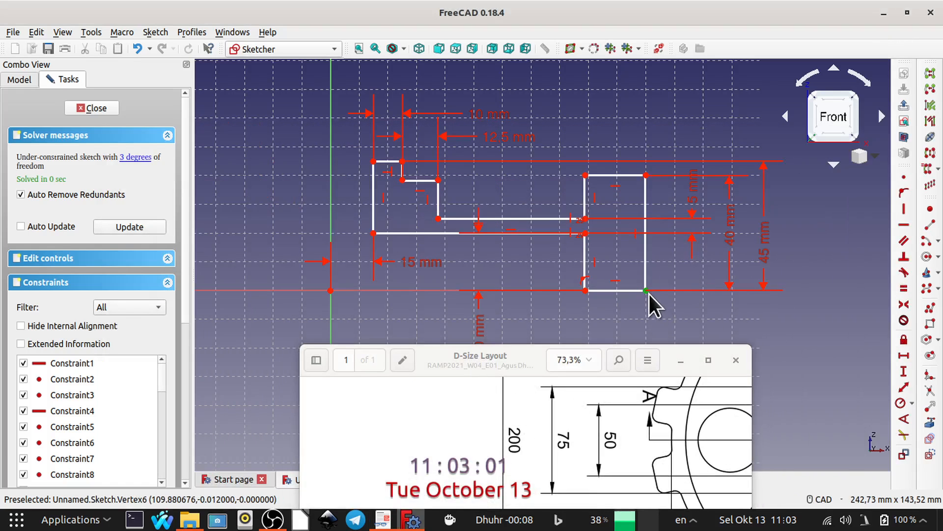
pyautogui.click(330, 290)
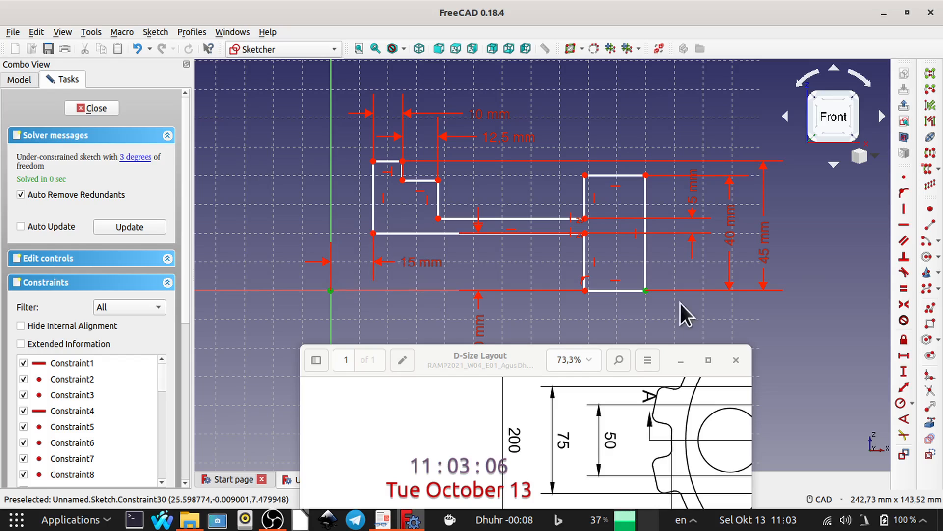
pyautogui.click(900, 351)
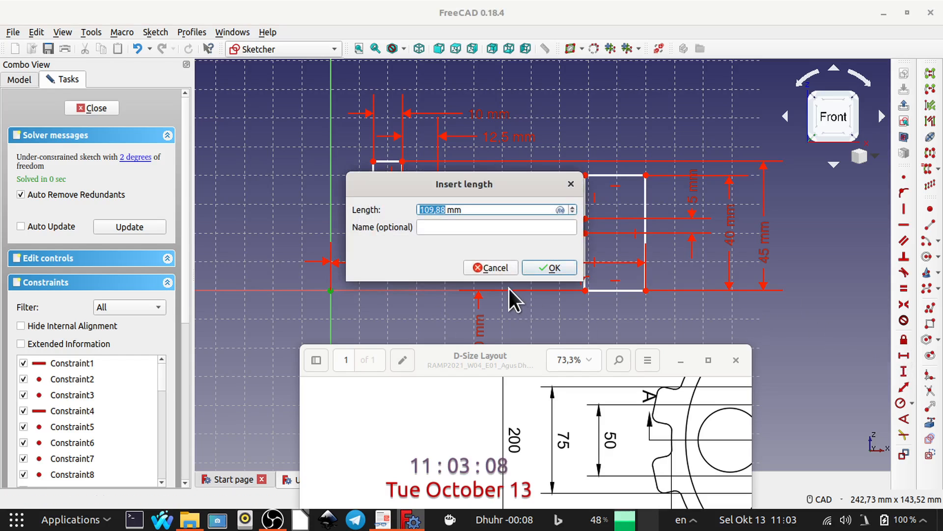
pyautogui.write('12')
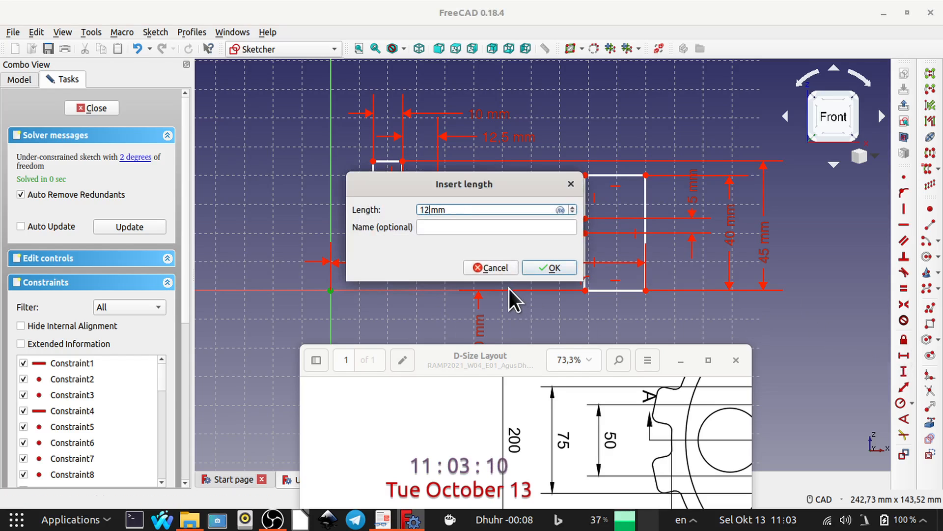
pyautogui.write('5')
pyautogui.press('Return')
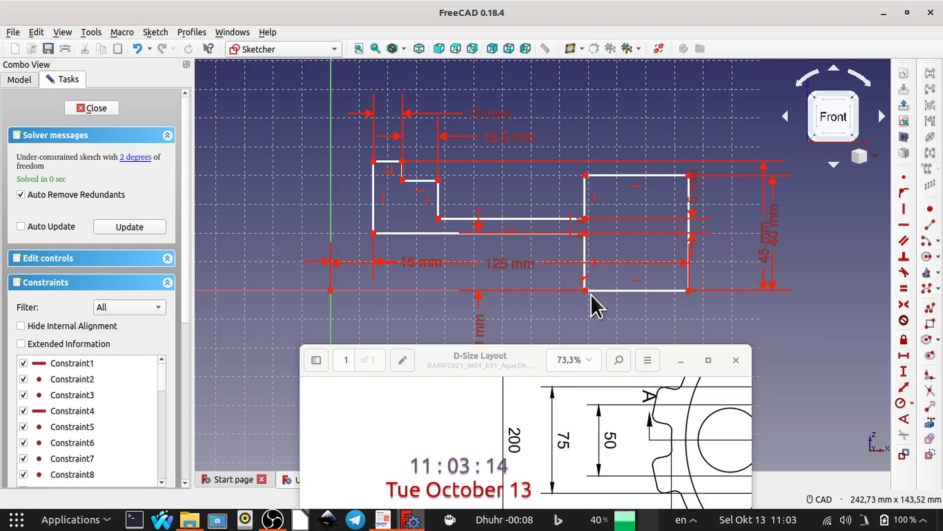
pyautogui.moveTo(495, 266)
pyautogui.mouseDown()
pyautogui.moveTo(510, 314)
pyautogui.moveTo(475, 326)
pyautogui.mouseUp()
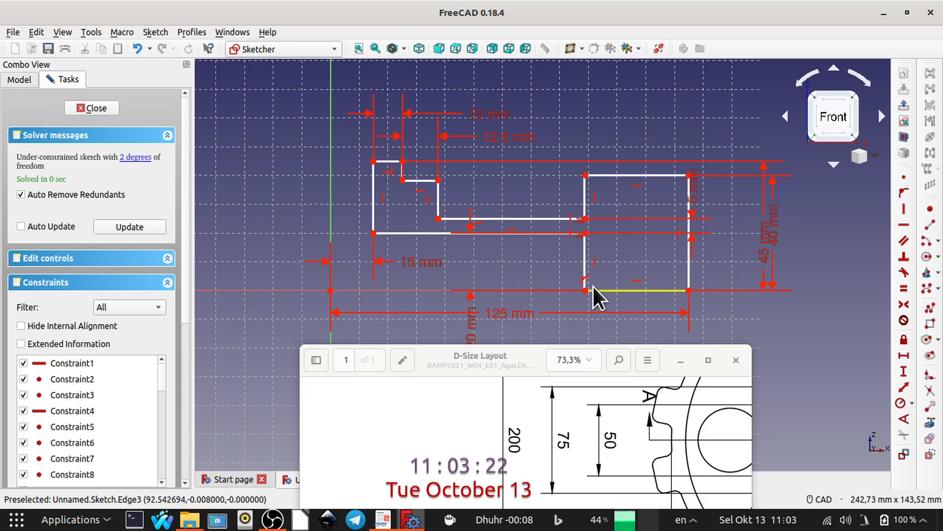
# - Consult the PDF's 100 and 125 radii, and set the rim's bottom edge to a horizontal length of 25 mm
pyautogui.moveTo(586, 290); pyautogui.dragTo(616, 291)
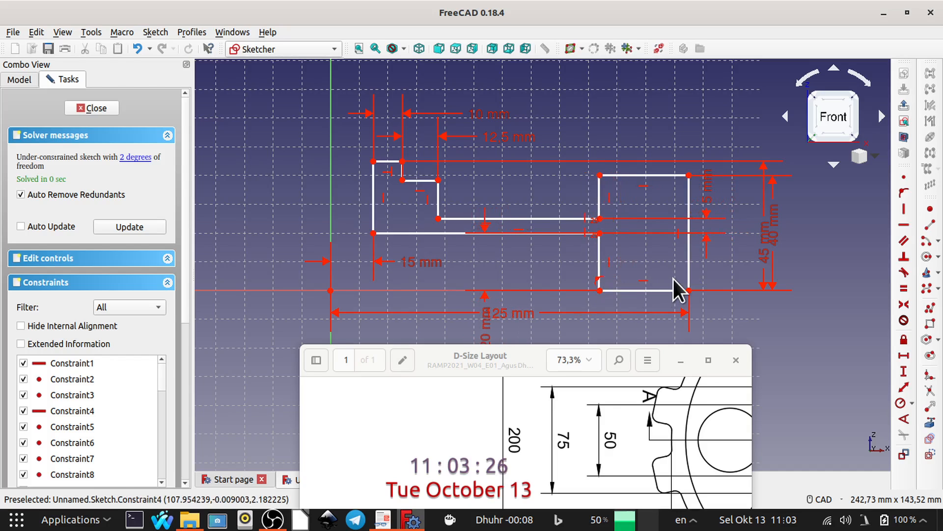
pyautogui.click(708, 359)
pyautogui.moveTo(720, 211)
pyautogui.mouseDown(button='middle')
pyautogui.moveTo(646, 292)
pyautogui.moveTo(641, 313)
pyautogui.mouseUp(button='middle')
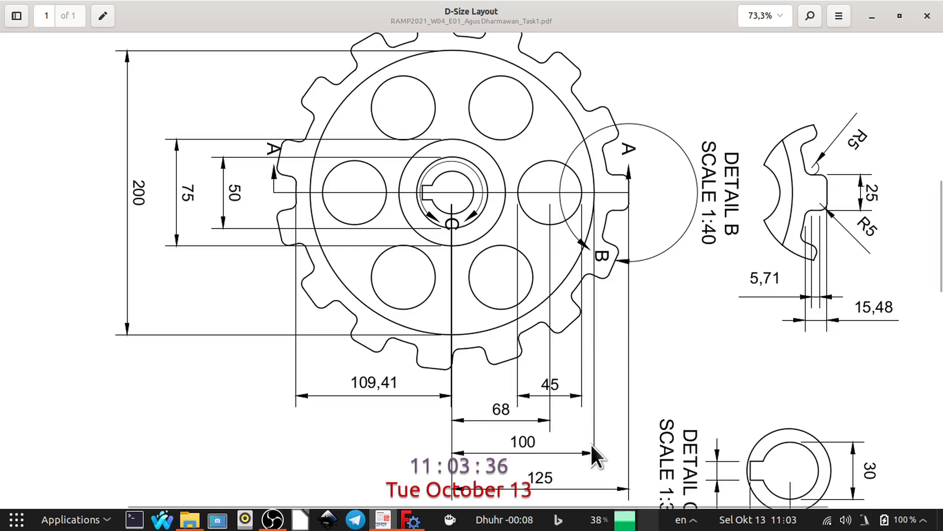
pyautogui.moveTo(678, 379); pyautogui.dragTo(667, 344, button='middle')
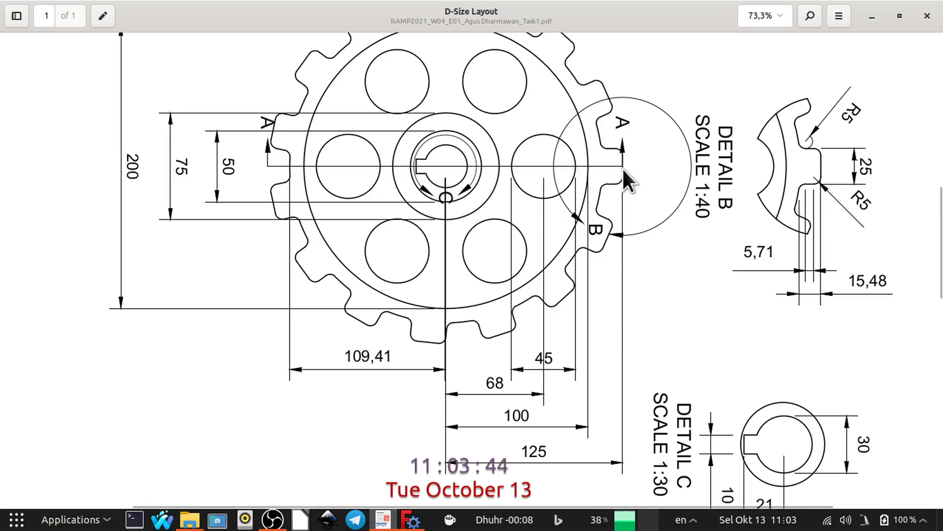
pyautogui.click(899, 16)
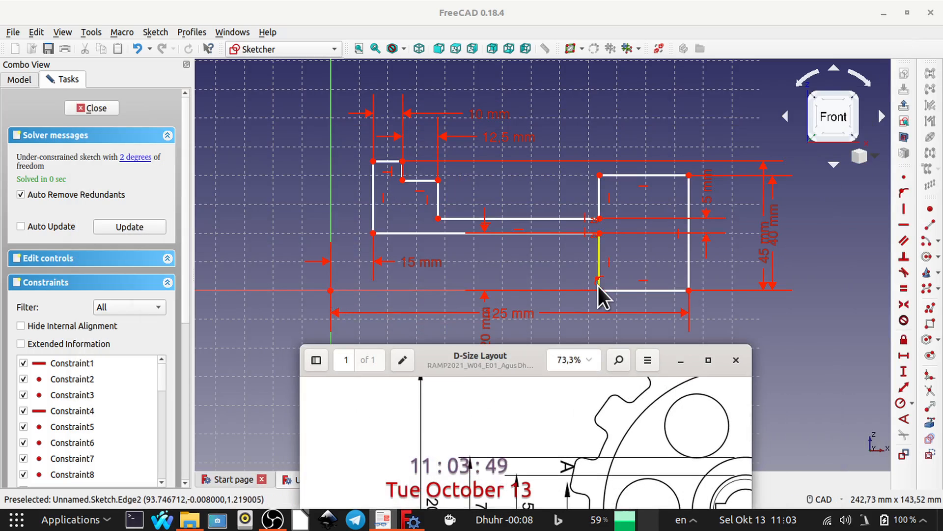
pyautogui.click(644, 291)
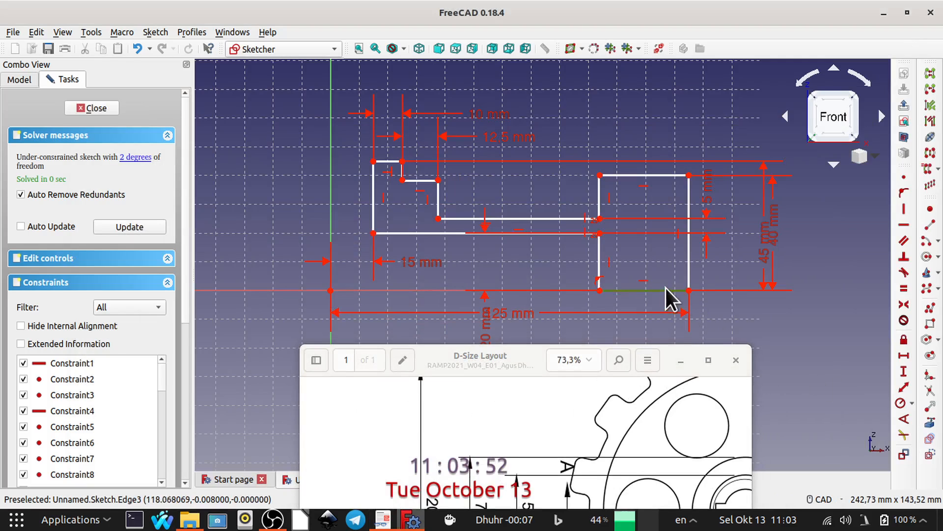
pyautogui.click(903, 354)
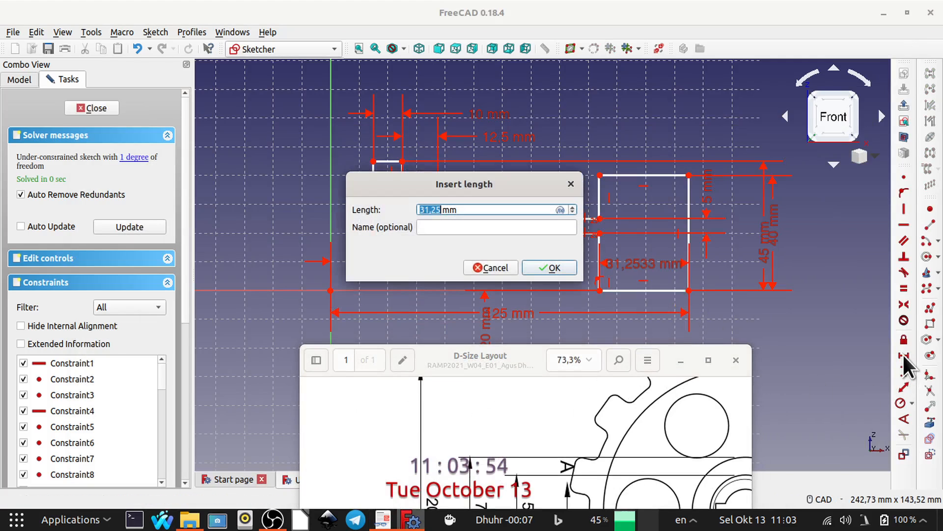
pyautogui.write('2')
pyautogui.press('Return')
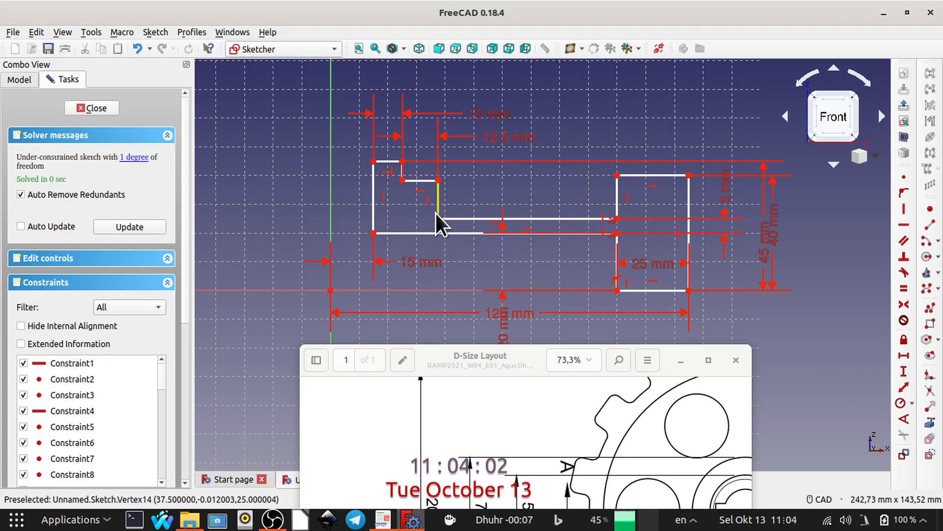
# - Check section A-A in the PDF, constrain the hub step's outer corner horizontally level with the rim's upper inner corner, and close the sketch
pyautogui.moveTo(435, 207)
pyautogui.mouseDown()
pyautogui.moveTo(450, 205)
pyautogui.moveTo(442, 201)
pyautogui.mouseUp()
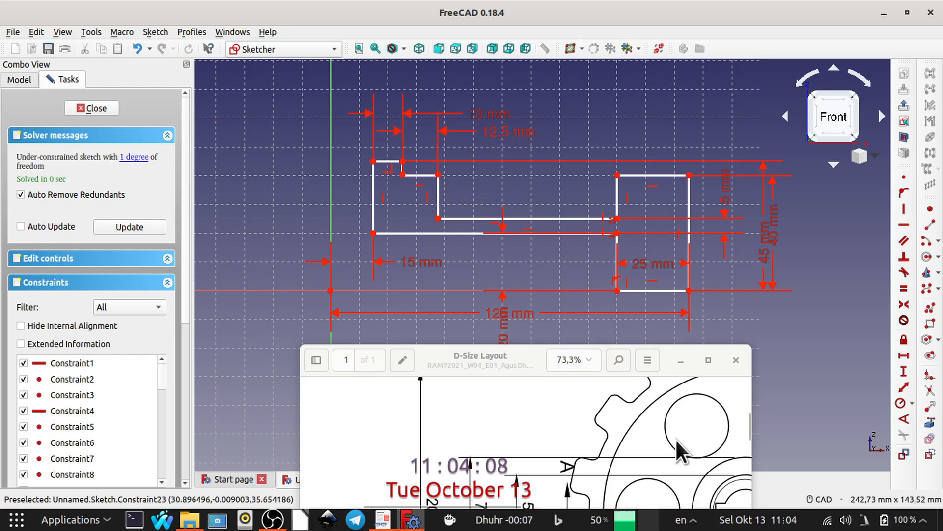
pyautogui.click(708, 360)
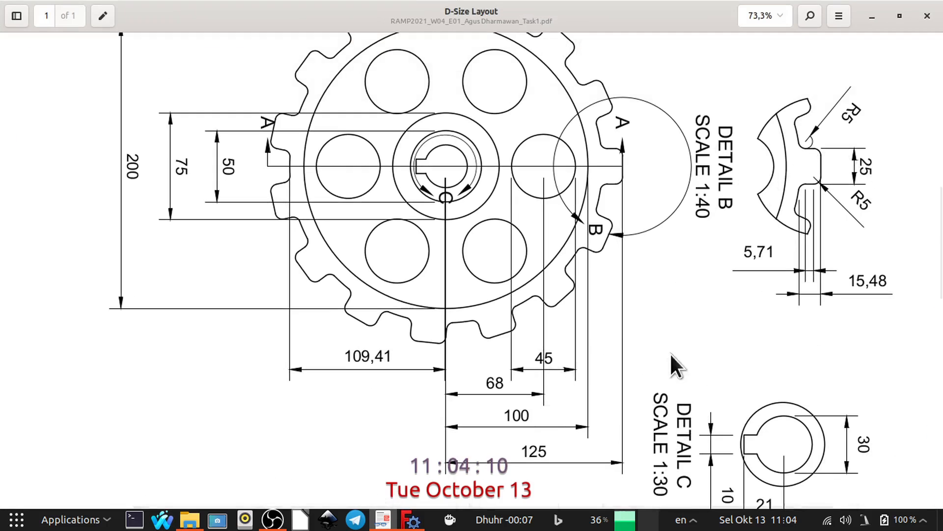
pyautogui.moveTo(625, 227); pyautogui.dragTo(607, 418)
pyautogui.moveTo(590, 206); pyautogui.dragTo(575, 272)
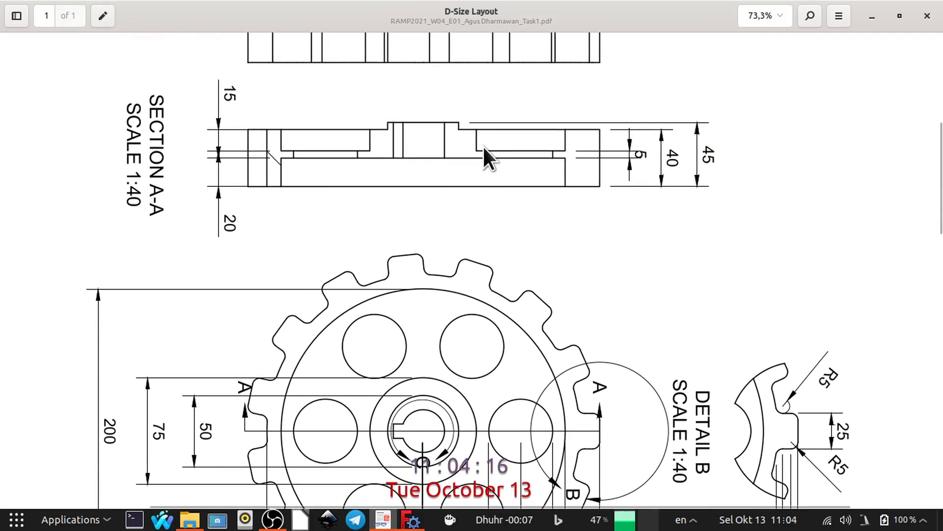
pyautogui.keyDown('ctrl'); pyautogui.scroll(3, 483, 145); pyautogui.keyUp('ctrl')
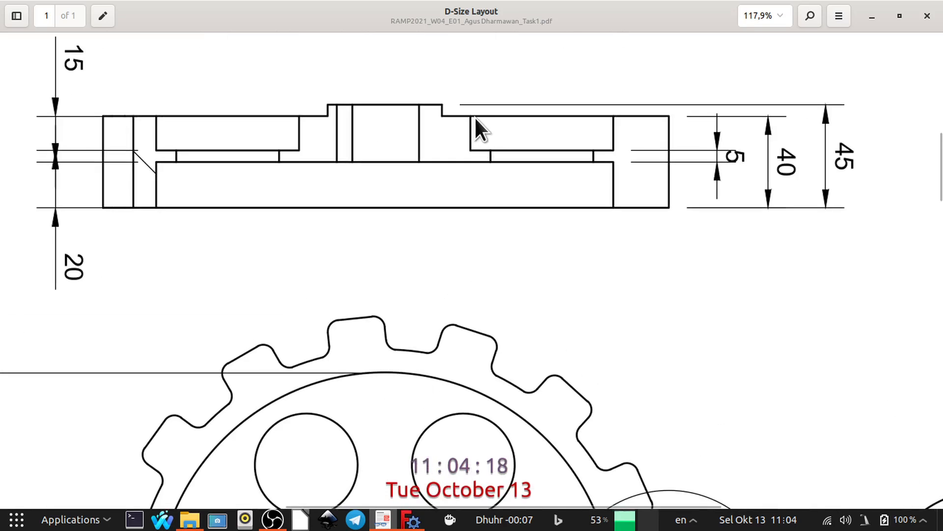
pyautogui.click(901, 16)
pyautogui.moveTo(570, 462); pyautogui.dragTo(497, 422, button='middle')
pyautogui.moveTo(556, 437); pyautogui.dragTo(394, 437, button='middle')
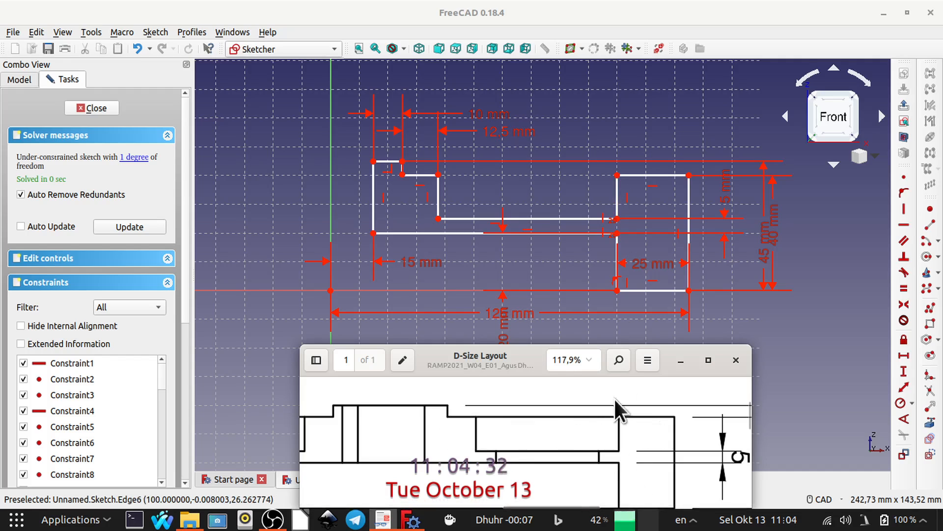
pyautogui.click(439, 175)
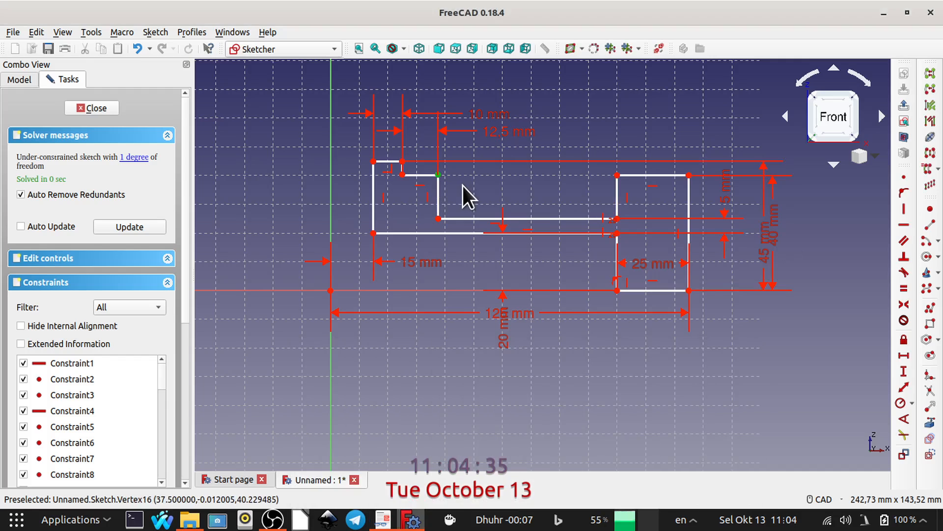
pyautogui.click(616, 175)
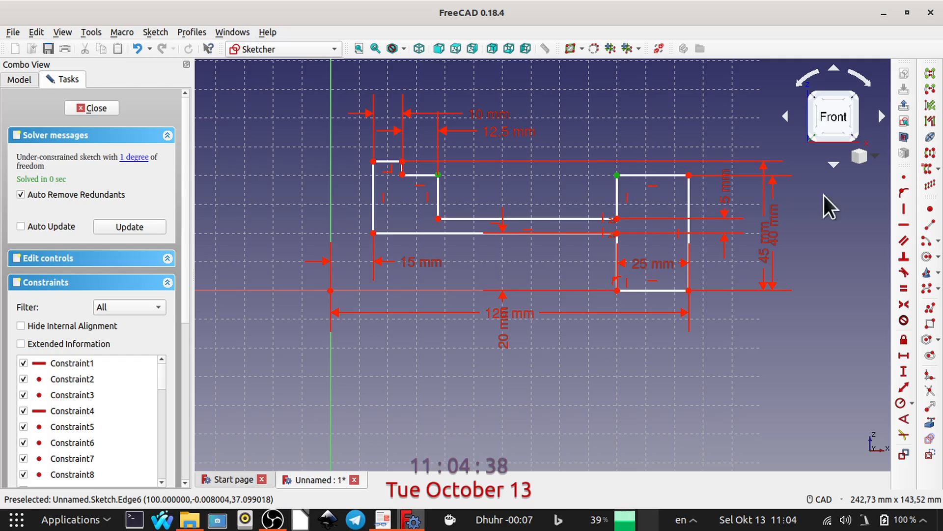
pyautogui.click(904, 223)
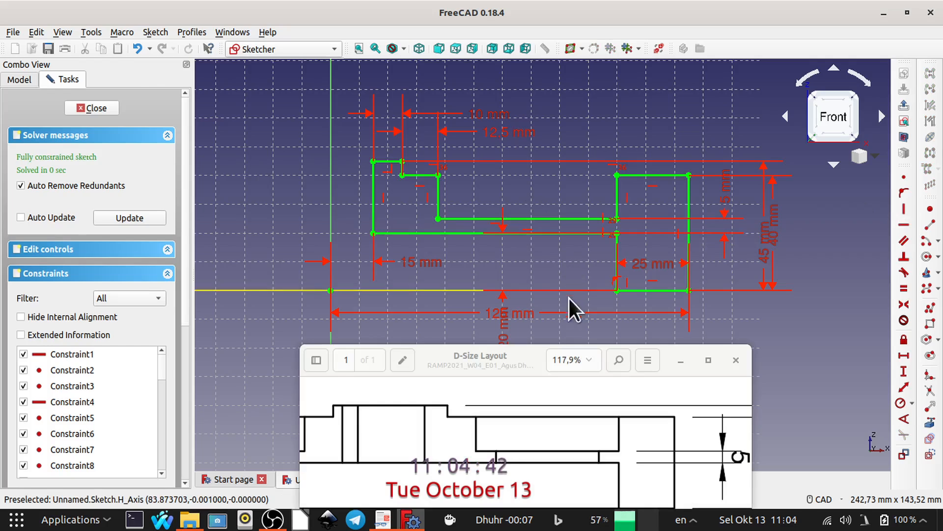
pyautogui.click(94, 108)
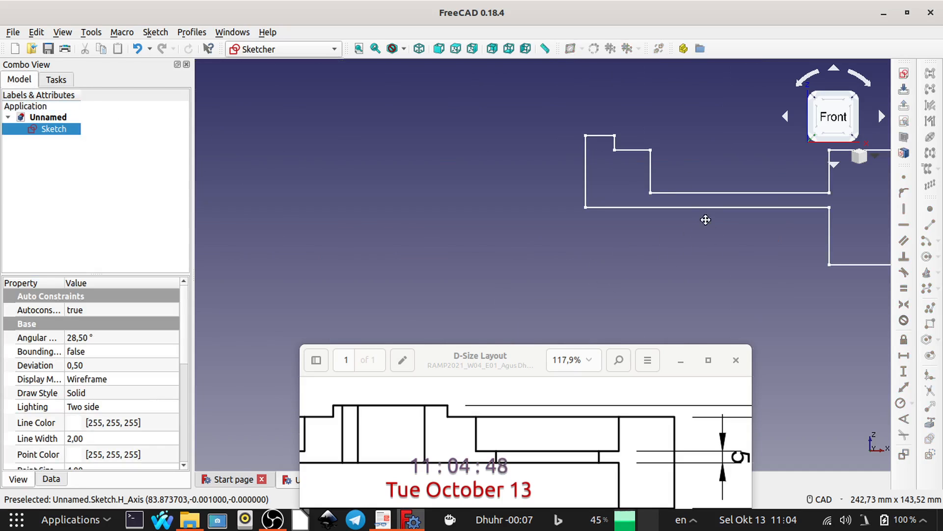
pyautogui.moveTo(706, 219); pyautogui.dragTo(535, 250, button='middle')
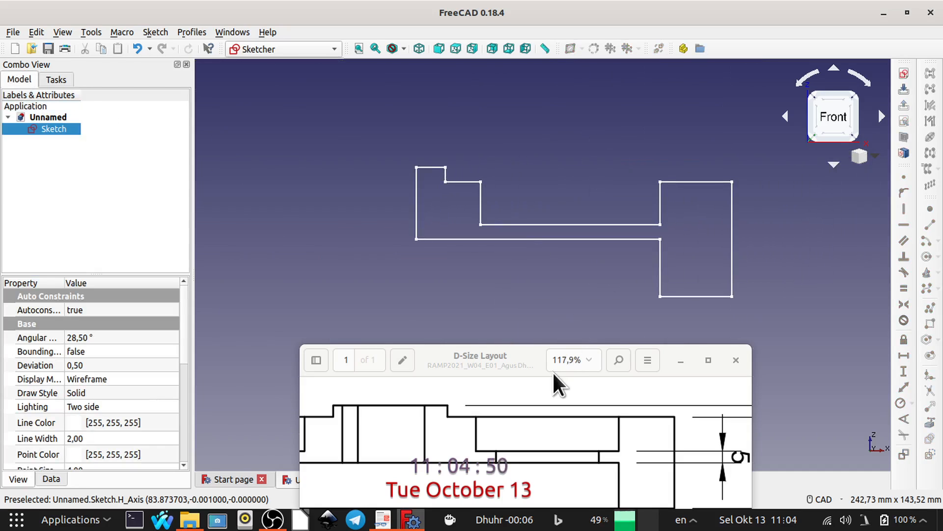
# - Check section A-A in the PDF, switch to the Part Design workbench, and return to the model tree
pyautogui.click(522, 388)
pyautogui.scroll(-2, 521, 393)
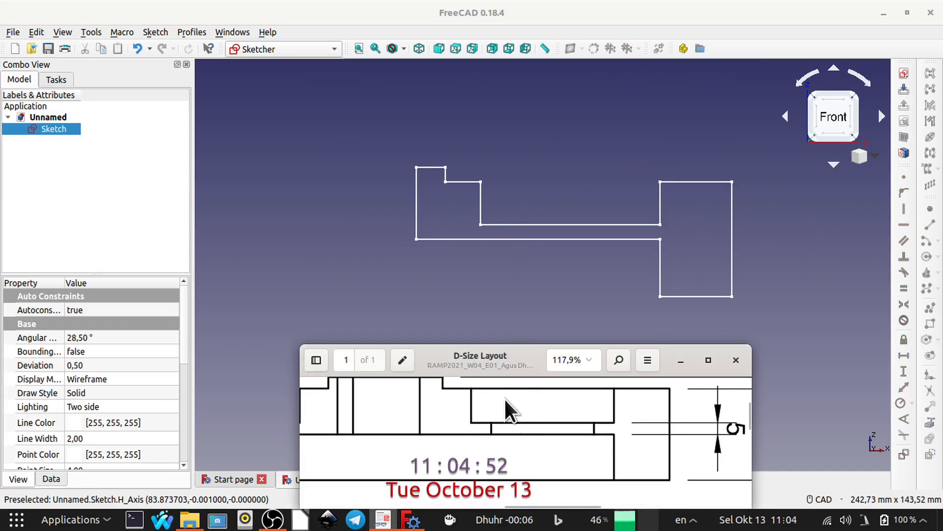
pyautogui.moveTo(504, 402); pyautogui.dragTo(507, 414, button='middle')
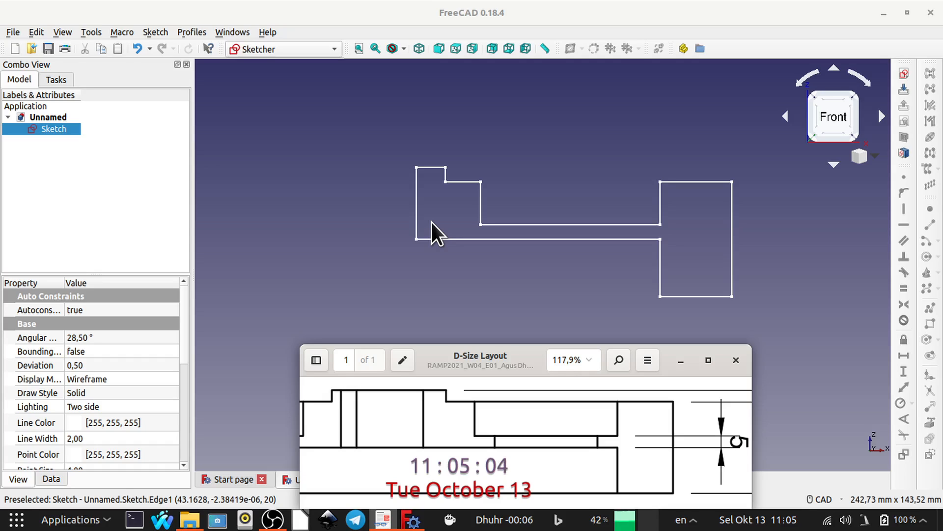
pyautogui.click(333, 53)
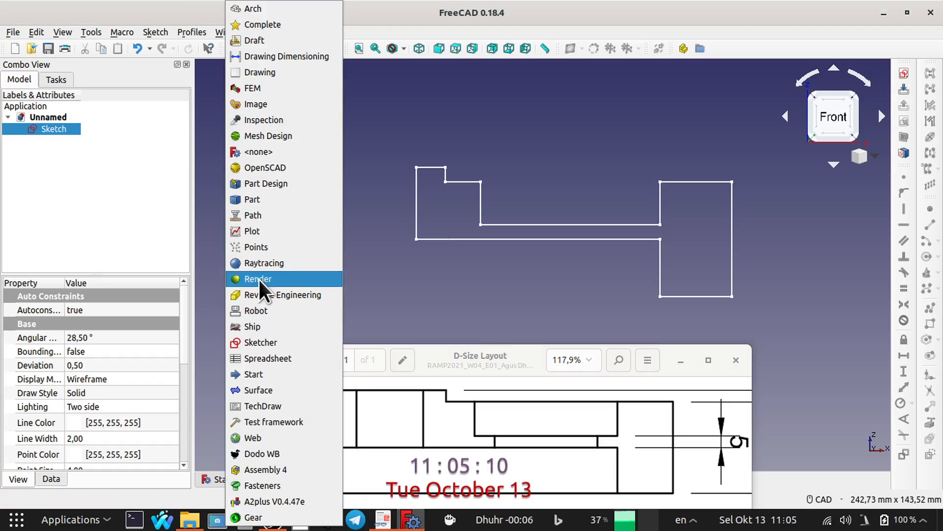
pyautogui.click(277, 186)
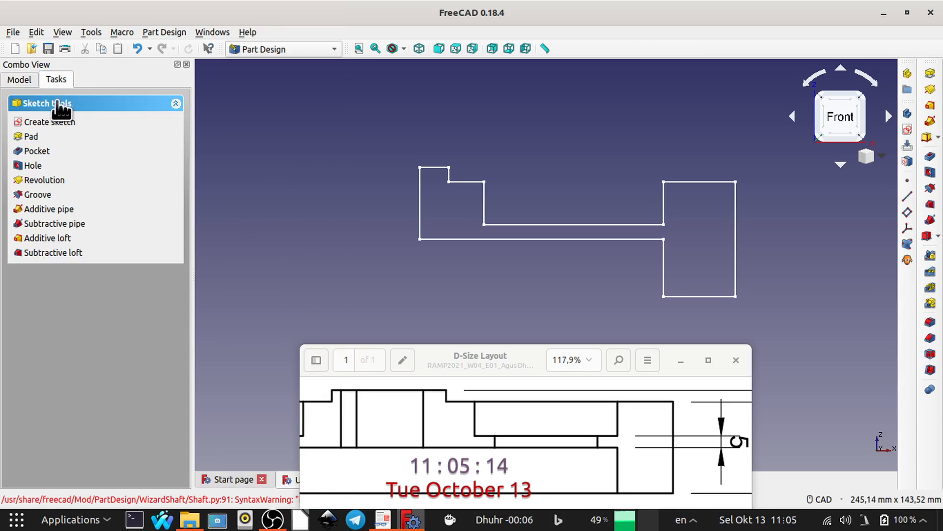
pyautogui.click(21, 78)
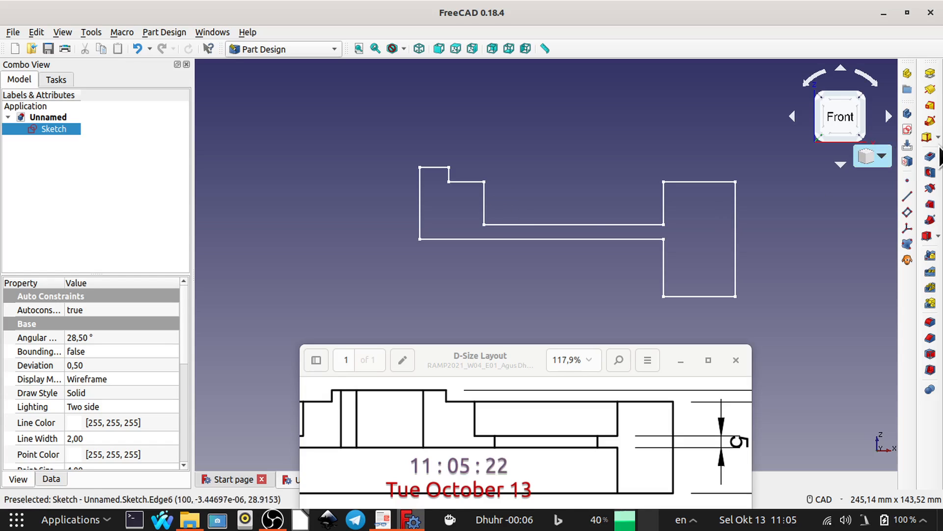
# - Try to revolve the half cross-section sketch, and create a new body in the document
pyautogui.click(930, 88)
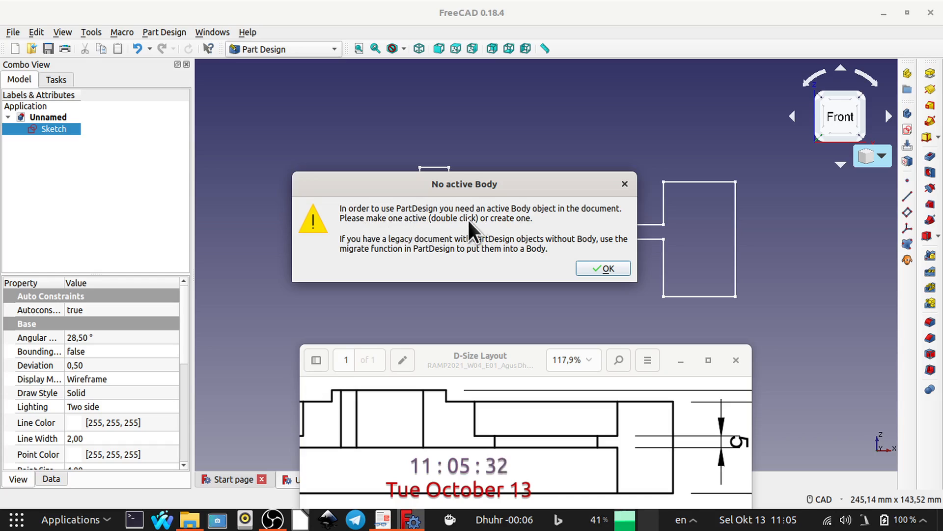
pyautogui.click(604, 268)
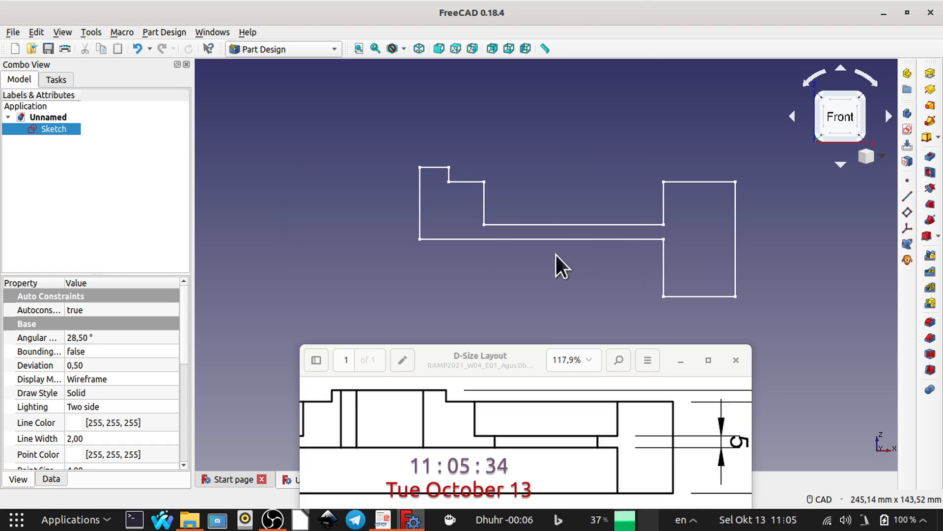
pyautogui.click(107, 197)
pyautogui.click(172, 29)
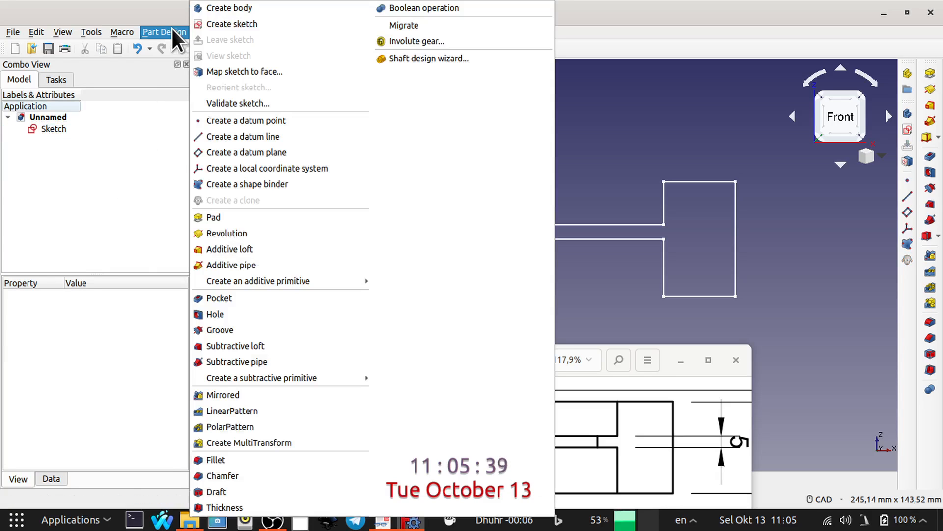
pyautogui.click(239, 6)
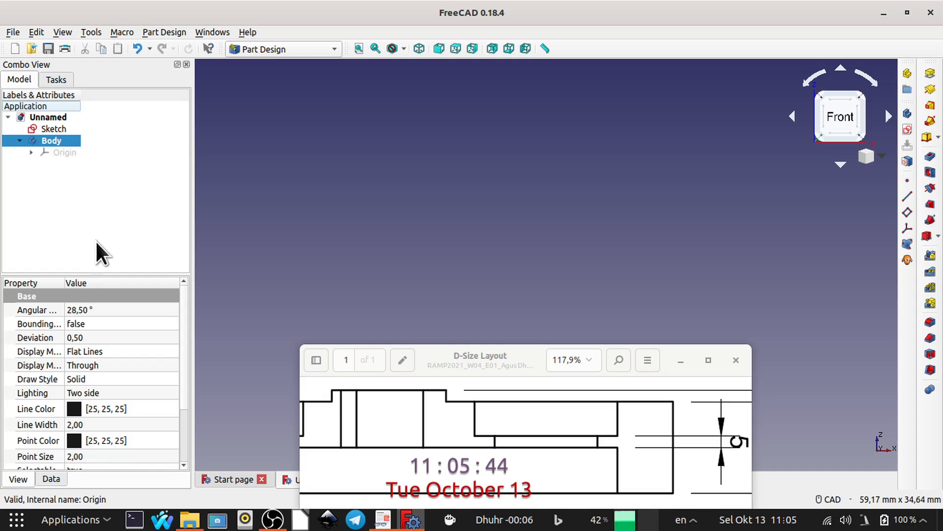
pyautogui.click(73, 219)
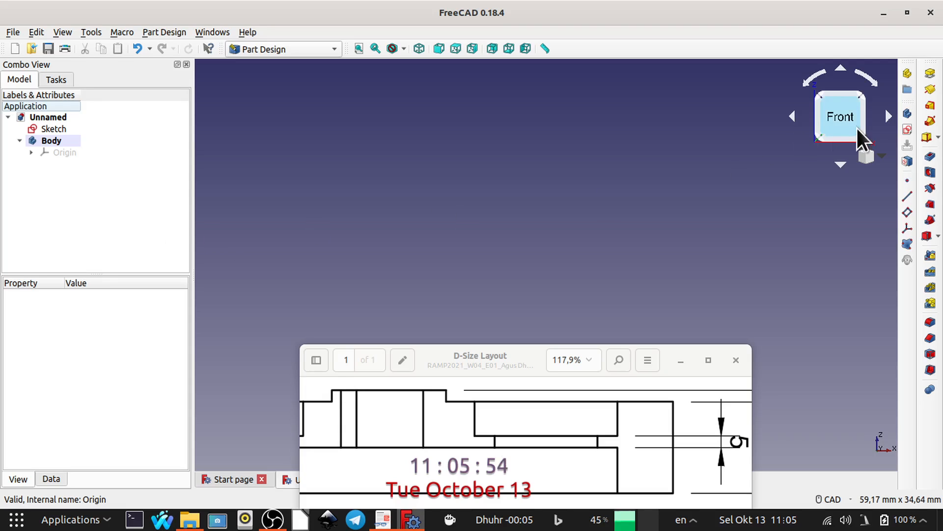
pyautogui.click(937, 92)
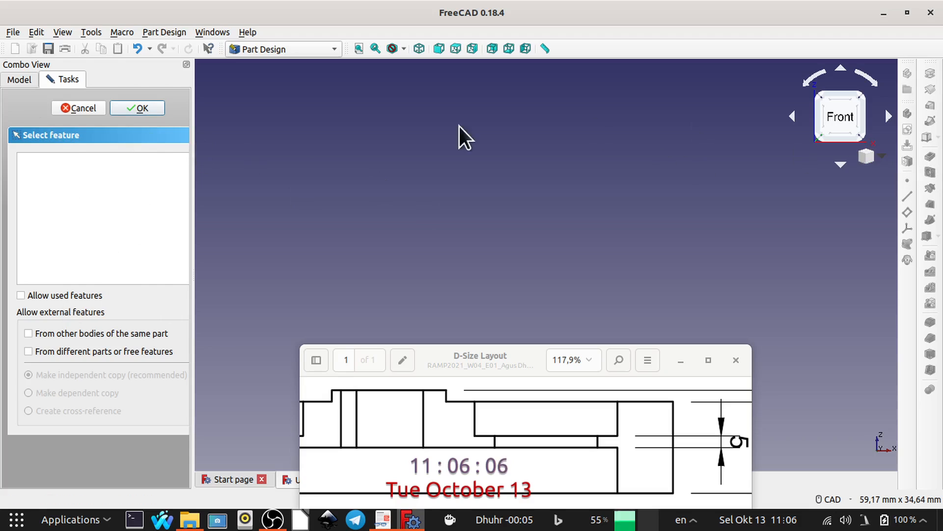
pyautogui.scroll(-10, 426, 155)
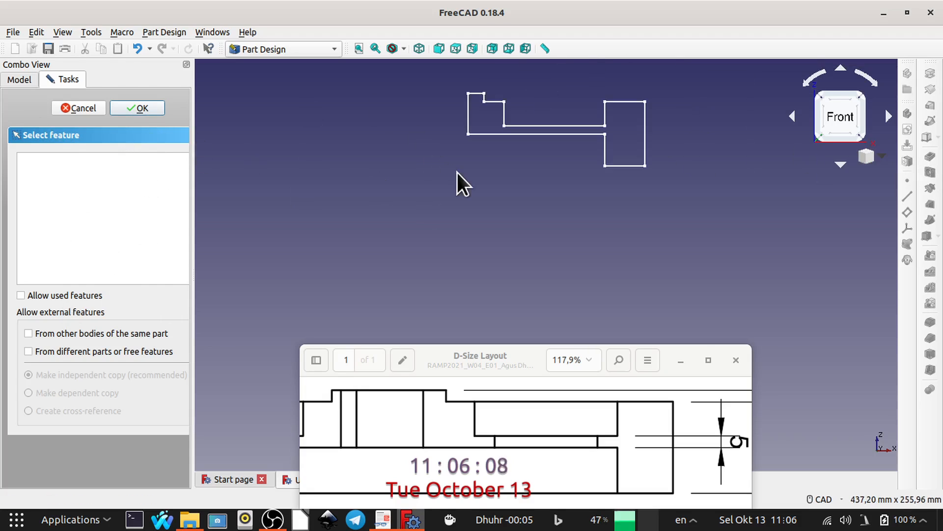
pyautogui.moveTo(458, 179); pyautogui.dragTo(468, 261, button='middle')
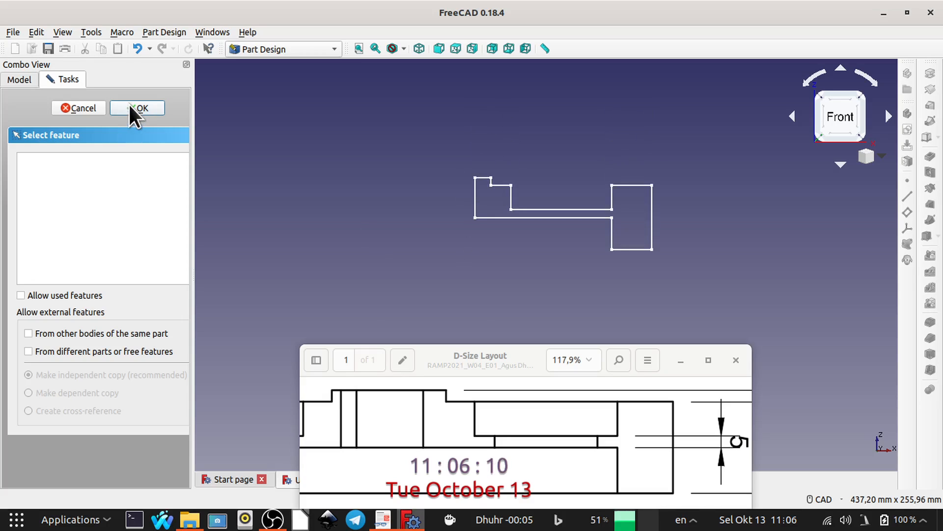
pyautogui.click(81, 105)
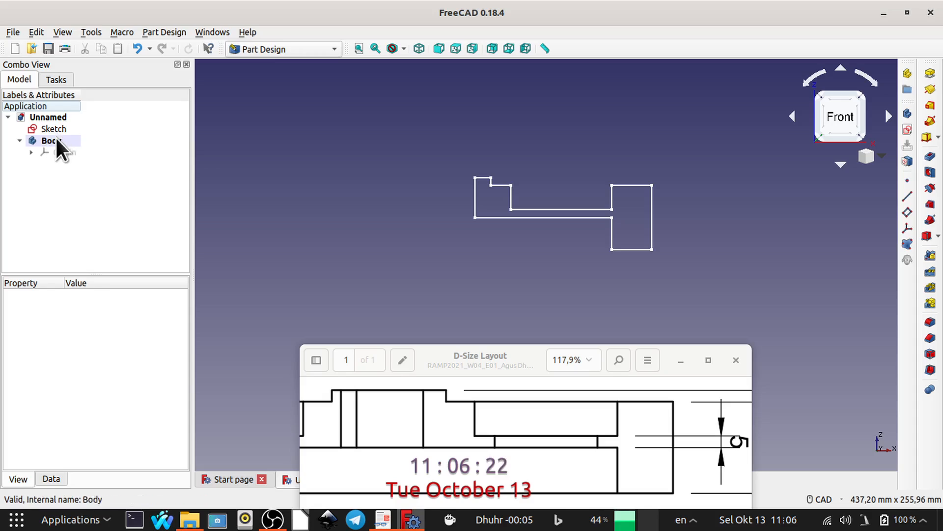
# - Move the half cross-section sketch into the body and revolve it 360° about the vertical sketch axis
pyautogui.click(50, 123)
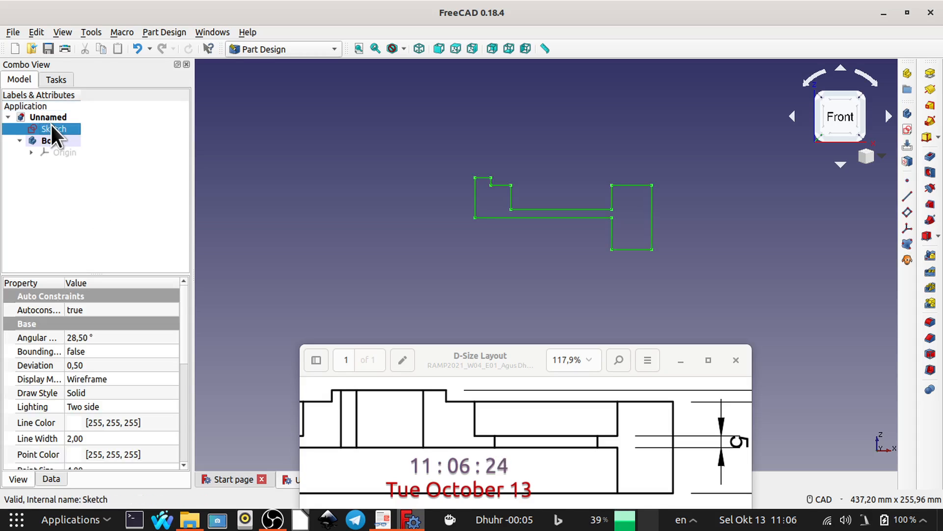
pyautogui.moveTo(51, 124); pyautogui.dragTo(60, 146)
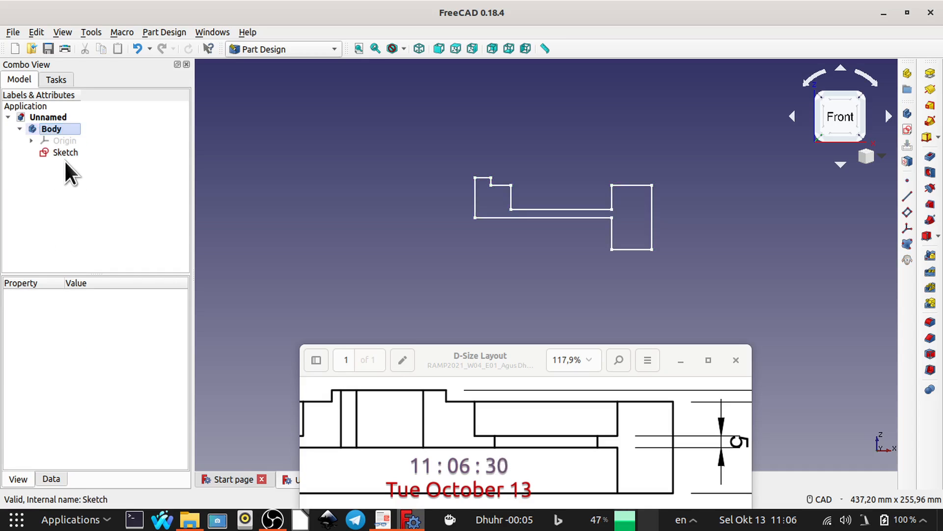
pyautogui.click(931, 90)
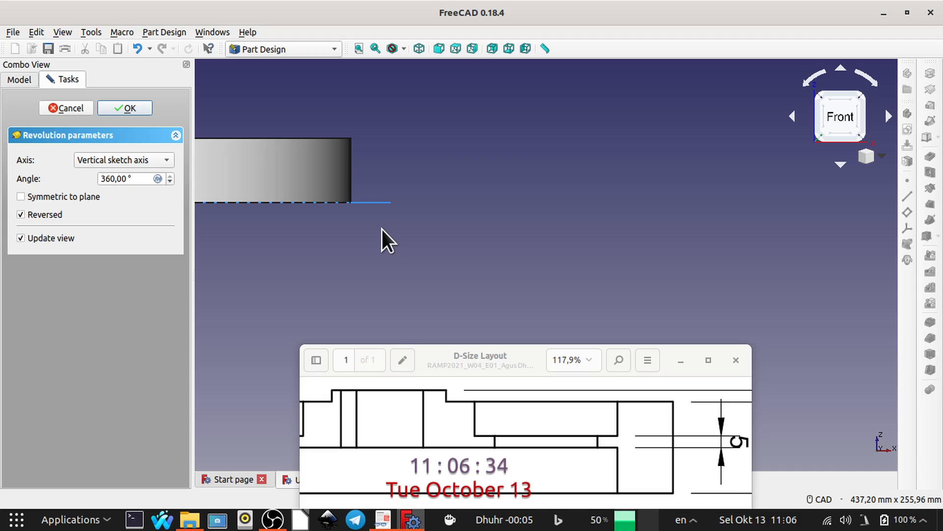
pyautogui.click(127, 109)
pyautogui.moveTo(369, 172); pyautogui.dragTo(621, 189, button='middle')
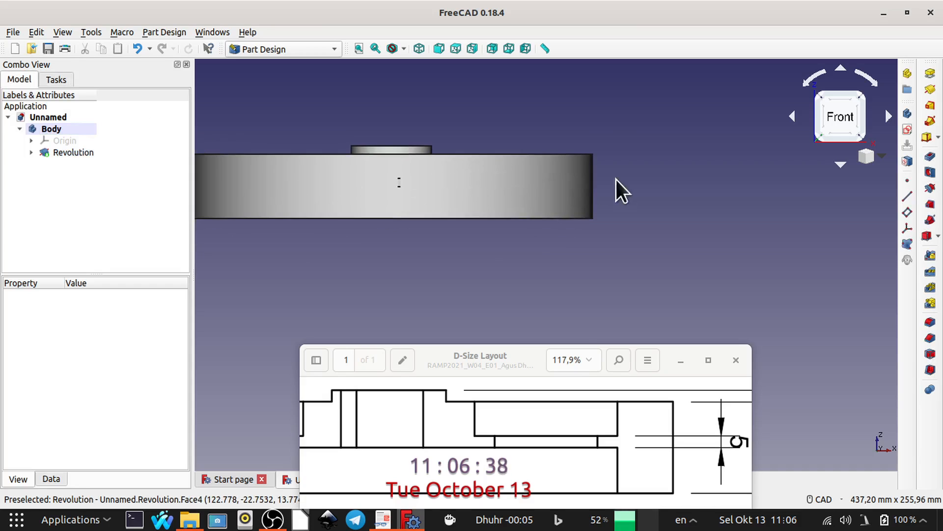
pyautogui.moveTo(508, 213); pyautogui.dragTo(594, 229, button='middle')
pyautogui.moveTo(577, 143); pyautogui.dragTo(594, 183, button='middle')
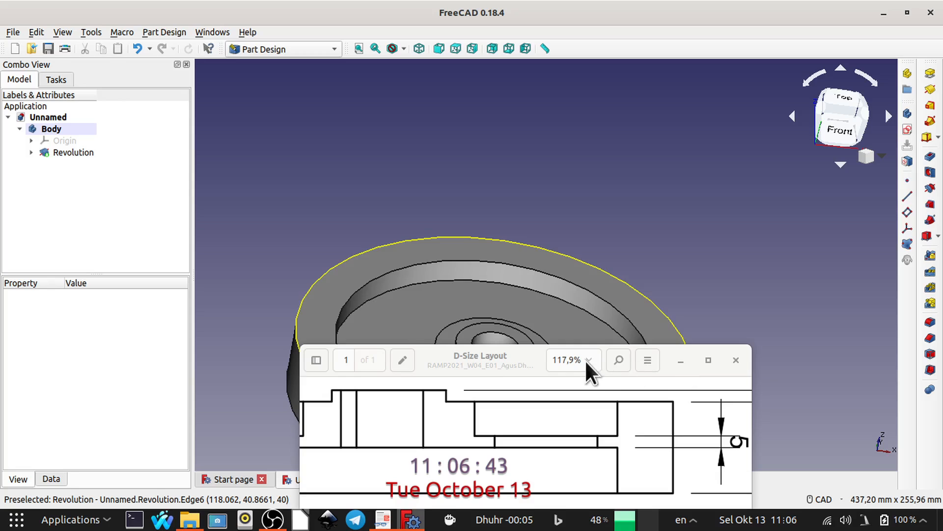
pyautogui.moveTo(537, 302); pyautogui.dragTo(564, 154, button='middle')
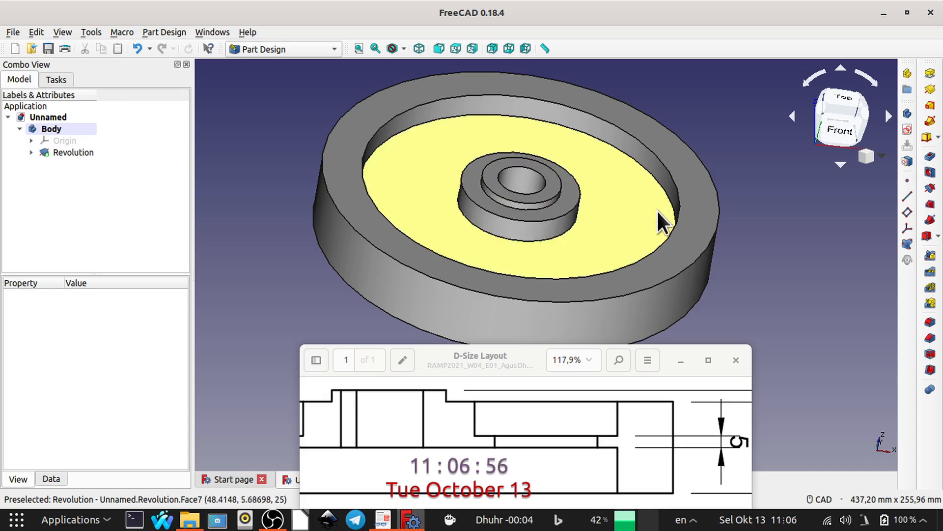
# - Examine the PDF's enlarged front view for the six web holes, the bore with keyway and the teeth
pyautogui.click(709, 359)
pyautogui.moveTo(514, 303); pyautogui.dragTo(707, 88, button='middle')
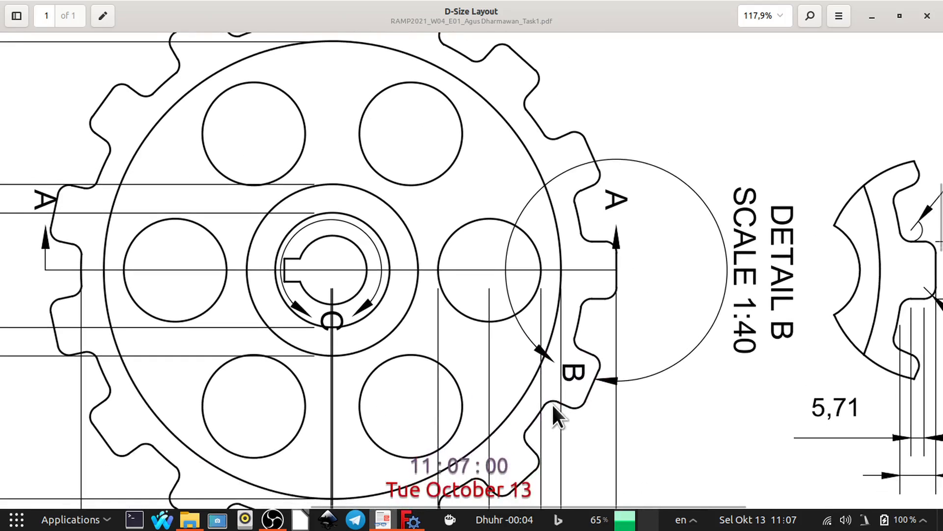
pyautogui.moveTo(580, 403); pyautogui.dragTo(693, 364, button='middle')
pyautogui.moveTo(670, 335); pyautogui.dragTo(674, 365, button='middle')
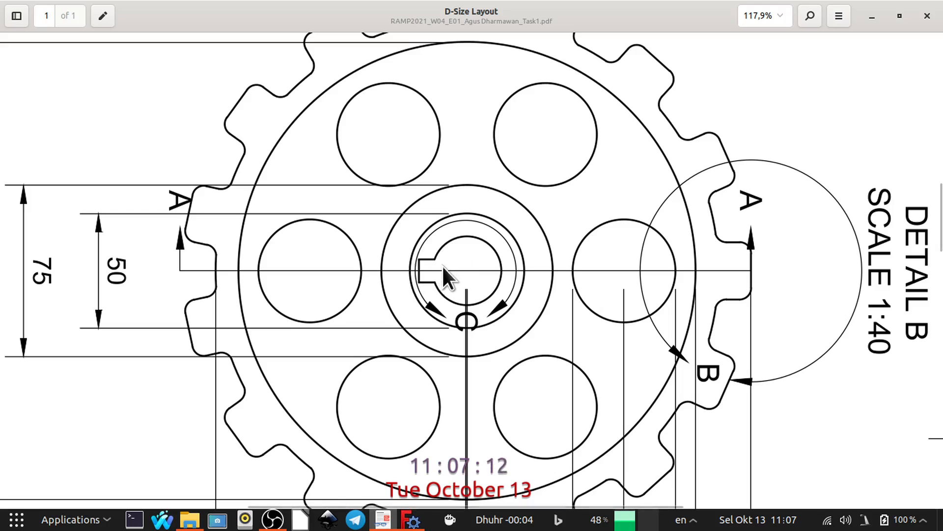
pyautogui.click(895, 18)
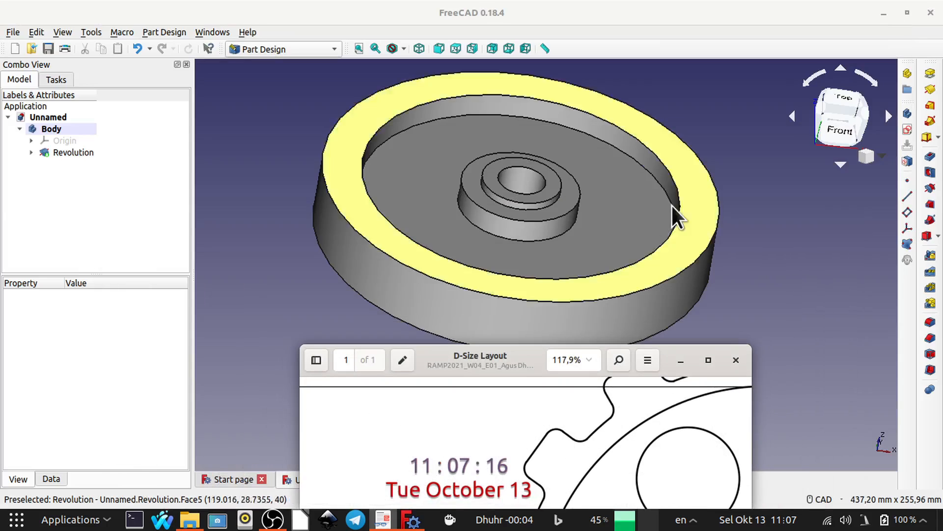
# - Reopen the PDF at full size and examine the hole dimensions, details B and C, and the isometric views
pyautogui.middleClick(492, 360)
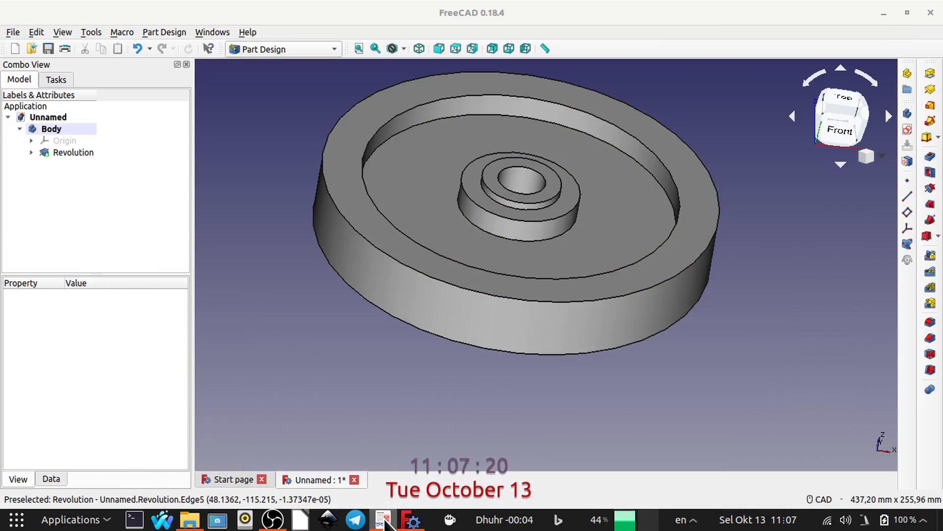
pyautogui.click(410, 518)
pyautogui.moveTo(383, 518)
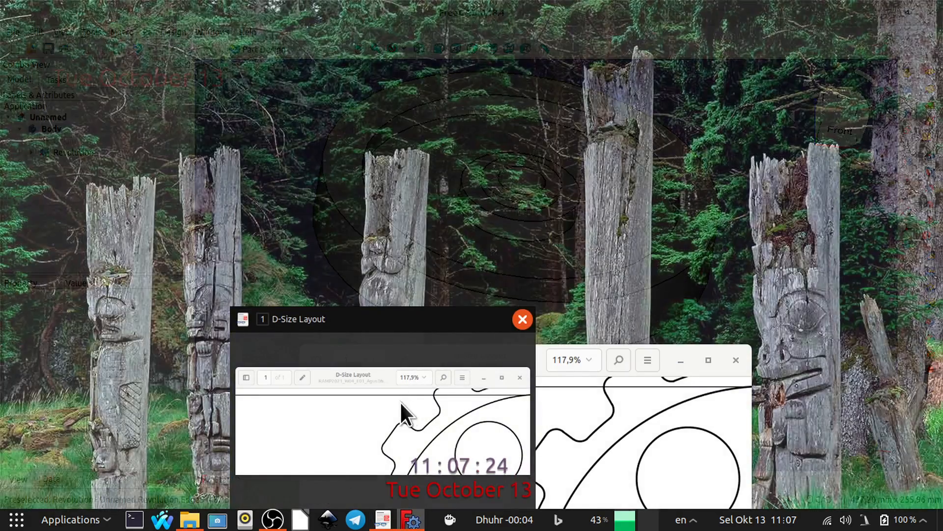
pyautogui.click(400, 401)
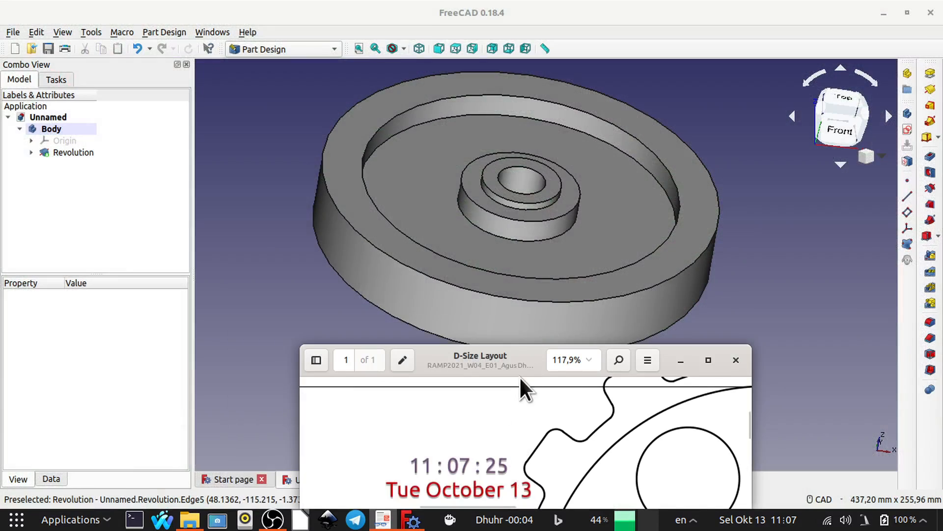
pyautogui.moveTo(517, 366); pyautogui.dragTo(500, 349)
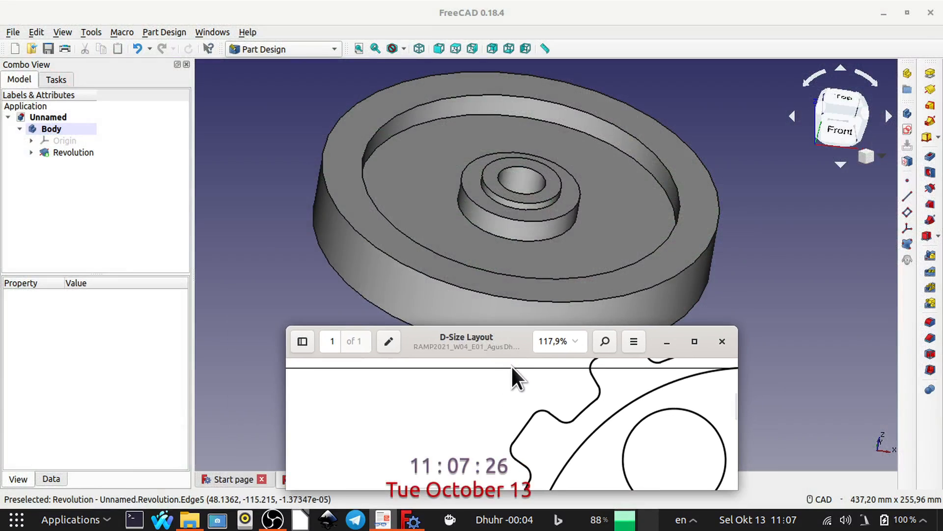
pyautogui.click(693, 339)
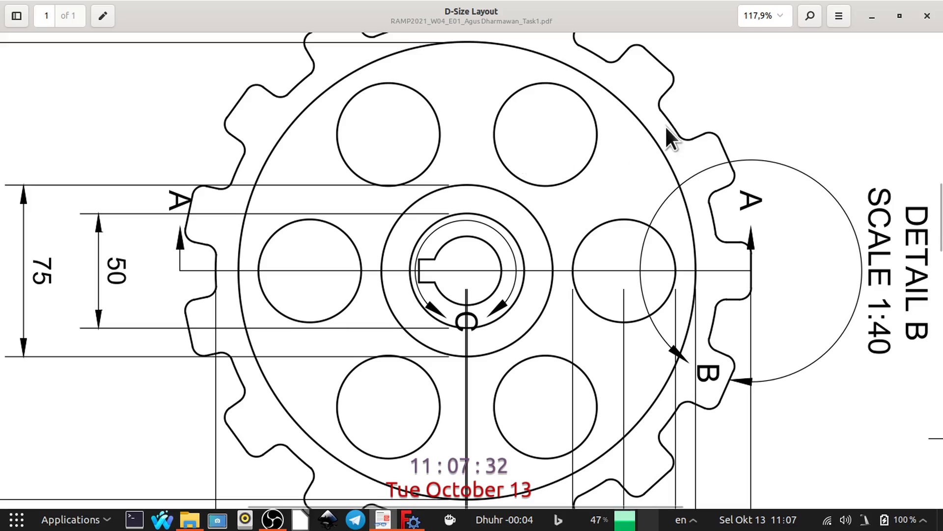
pyautogui.scroll(-2, 759, 123)
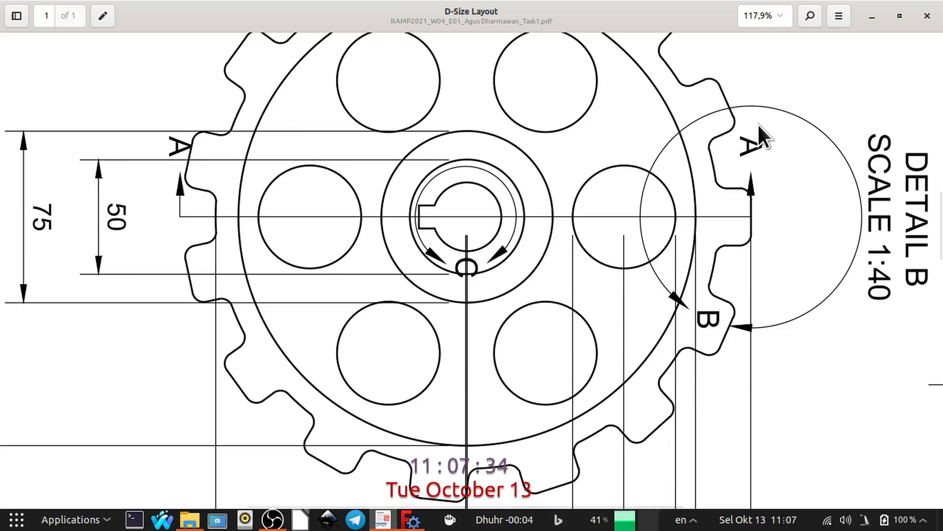
pyautogui.scroll(-2, 769, 109)
pyautogui.keyDown('ctrl'); pyautogui.scroll(-6, 768, 107); pyautogui.keyUp('ctrl')
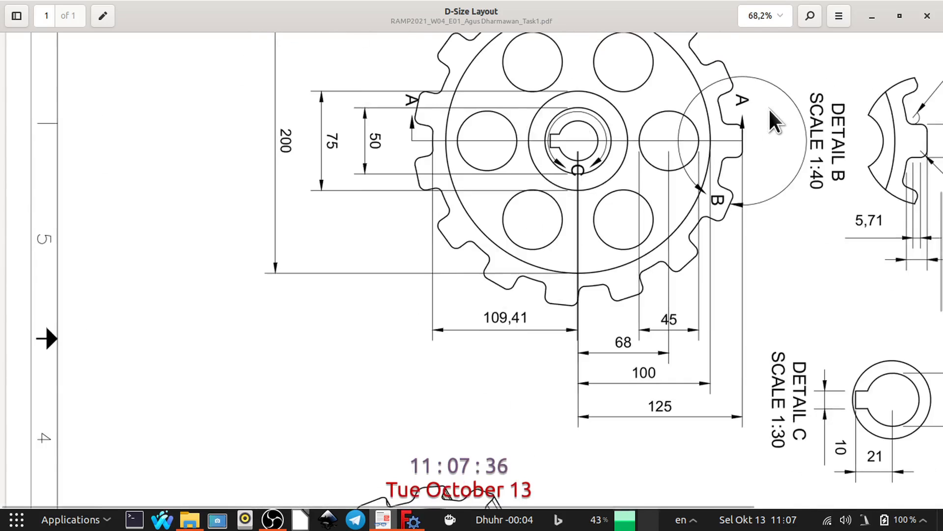
pyautogui.scroll(-4, 766, 173)
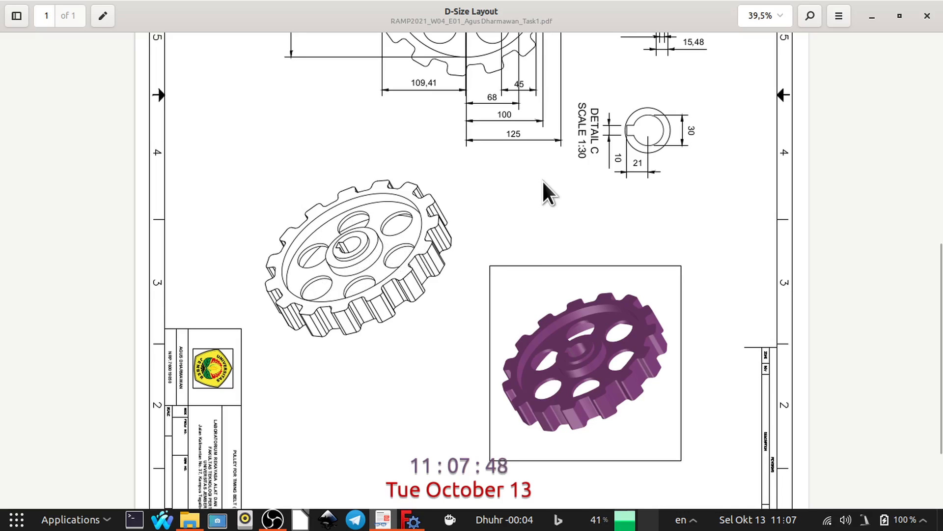
pyautogui.scroll(5, 544, 181)
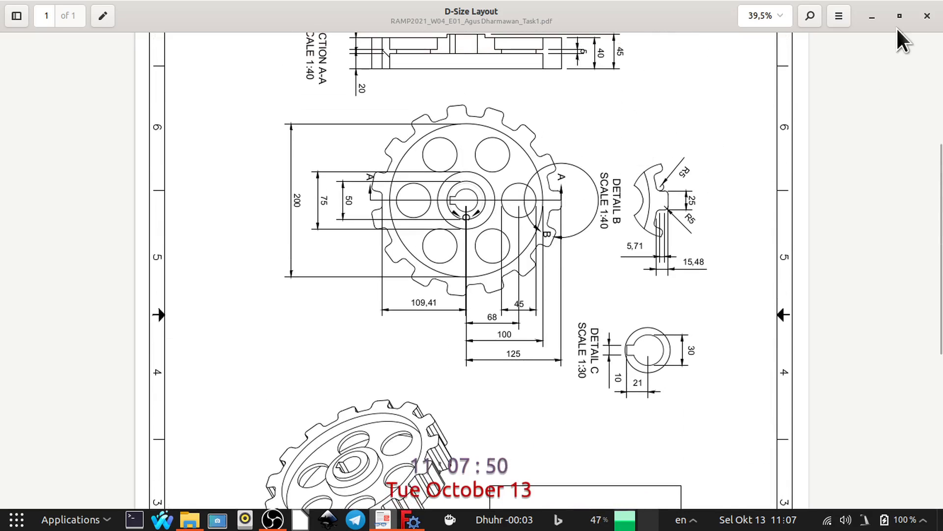
pyautogui.click(898, 17)
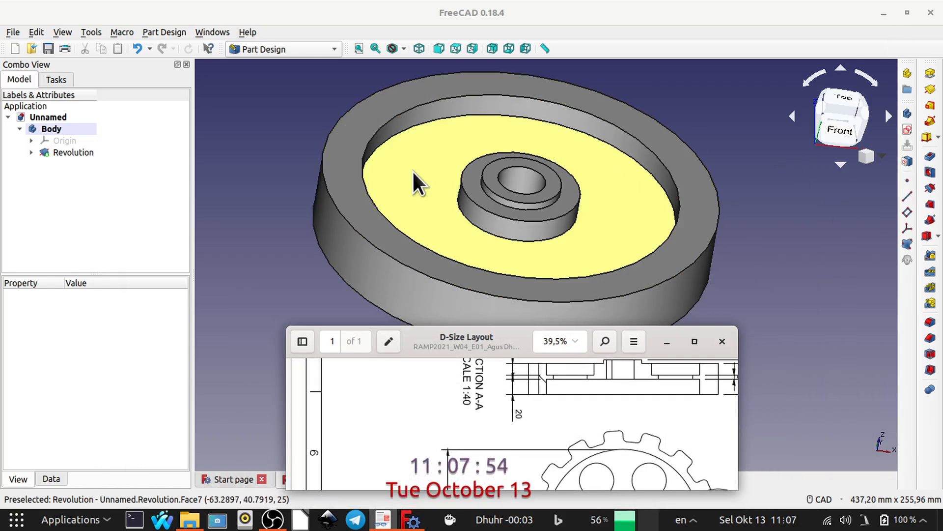
# - Create a new sketch on the recessed web face of the revolved pulley body
pyautogui.click(815, 240)
pyautogui.click(627, 201)
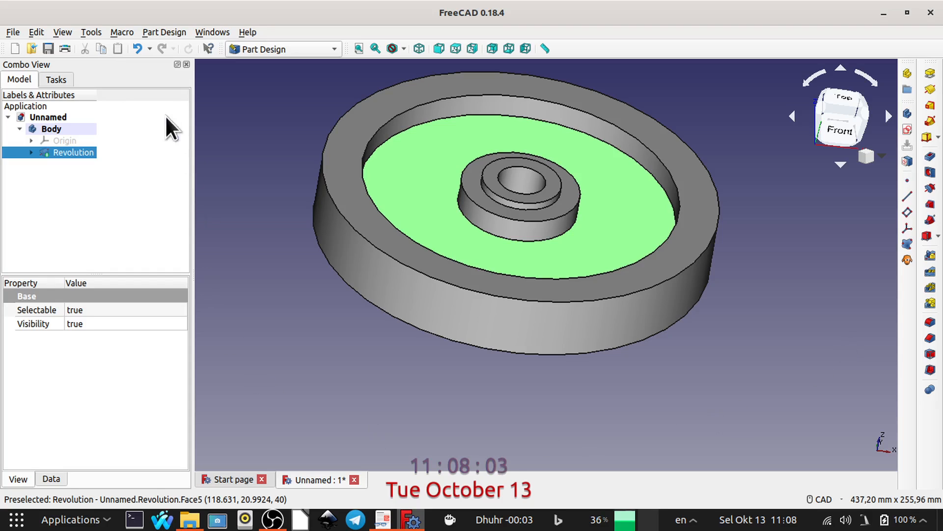
pyautogui.click(150, 29)
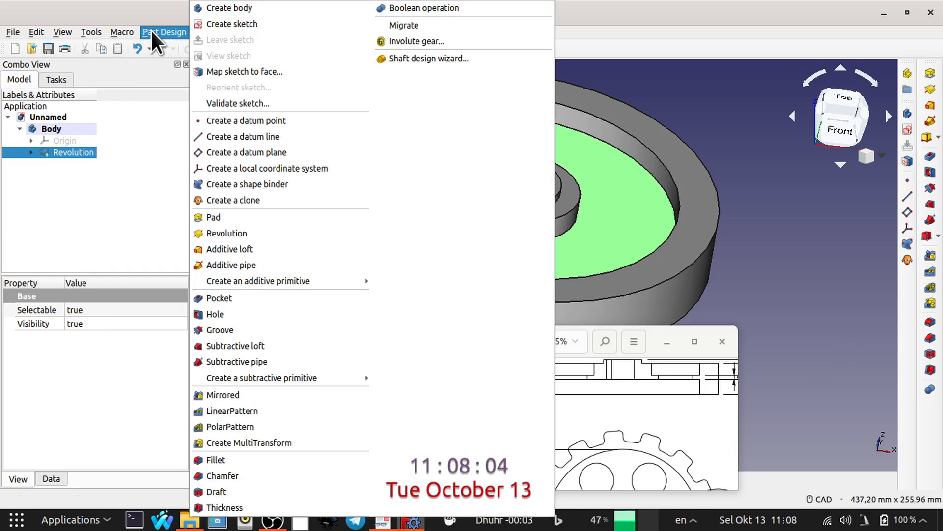
pyautogui.click(229, 23)
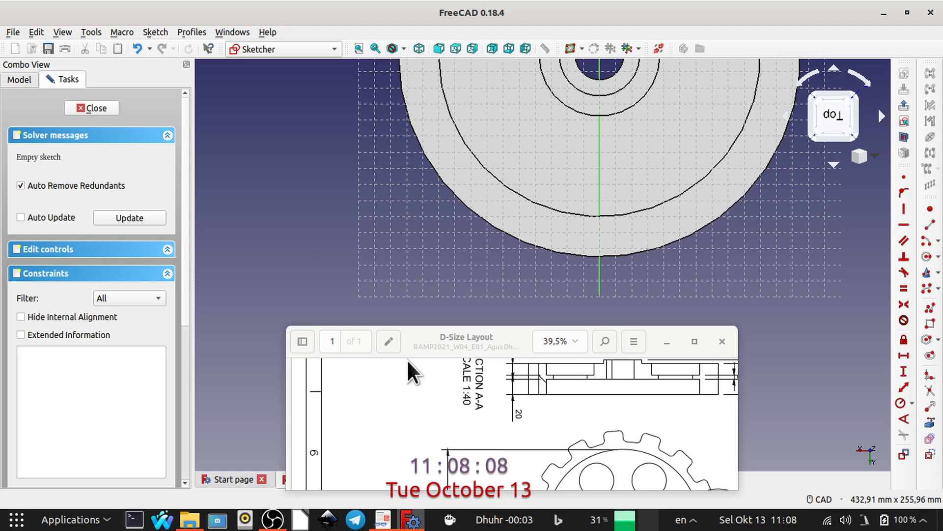
# - Hide the PDF drawing and examine the rim, web and hub outlines around the sketch's vertical axis
pyautogui.moveTo(779, 276); pyautogui.dragTo(777, 395, button='middle')
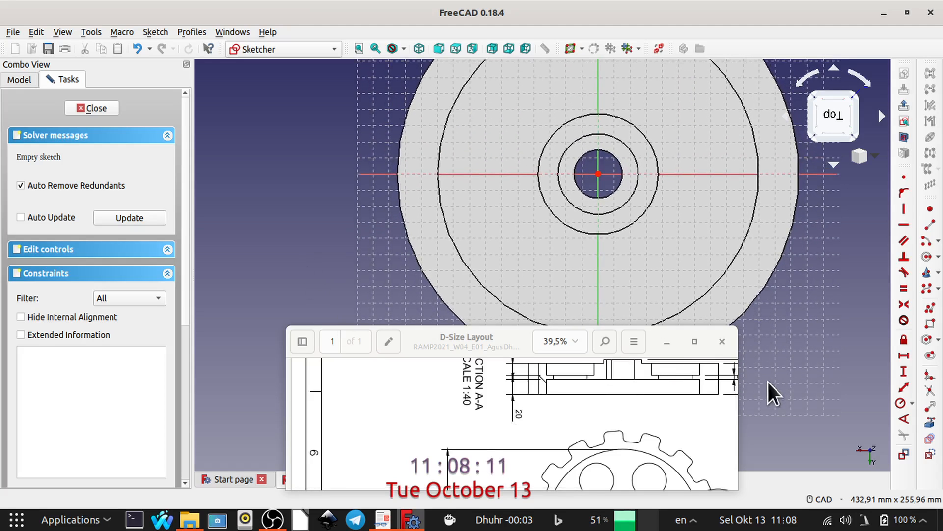
pyautogui.click(667, 341)
pyautogui.moveTo(789, 283); pyautogui.dragTo(753, 379, button='middle')
pyautogui.moveTo(825, 305); pyautogui.dragTo(813, 310, button='middle')
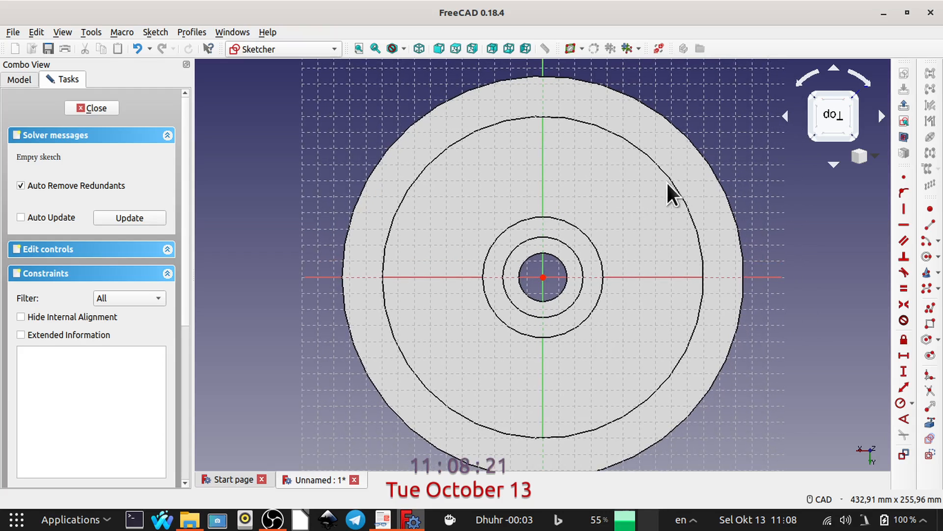
pyautogui.moveTo(786, 208); pyautogui.dragTo(800, 246, button='middle')
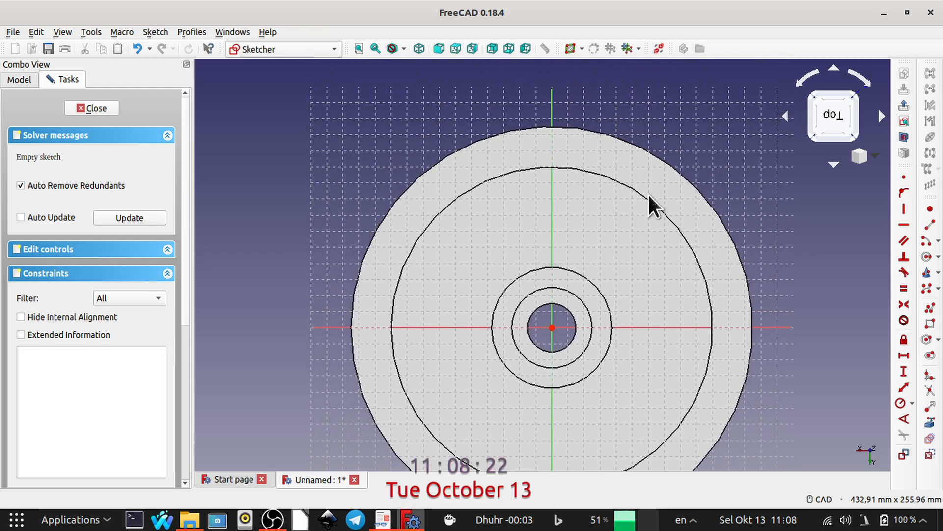
pyautogui.scroll(5, 610, 175)
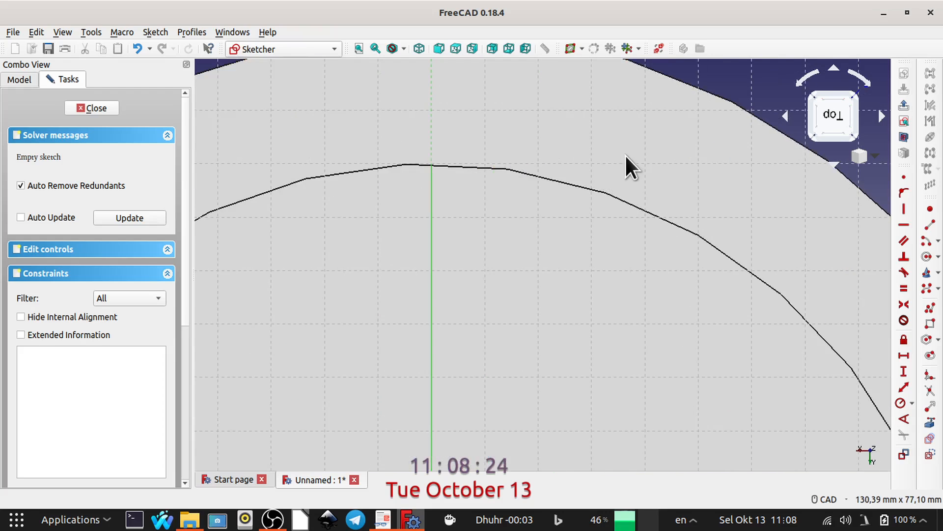
pyautogui.moveTo(628, 167)
pyautogui.mouseDown(button='middle')
pyautogui.moveTo(687, 234)
pyautogui.moveTo(689, 289)
pyautogui.mouseUp(button='middle')
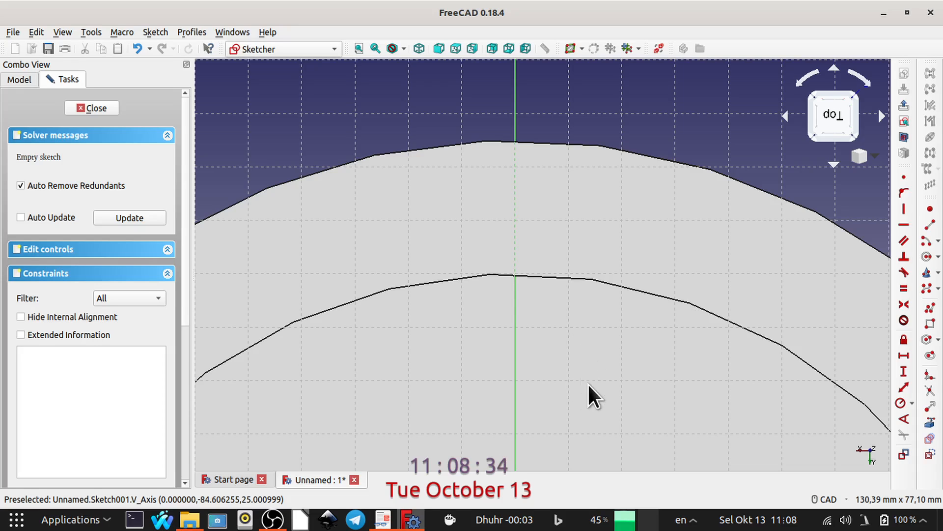
pyautogui.scroll(-4, 634, 366)
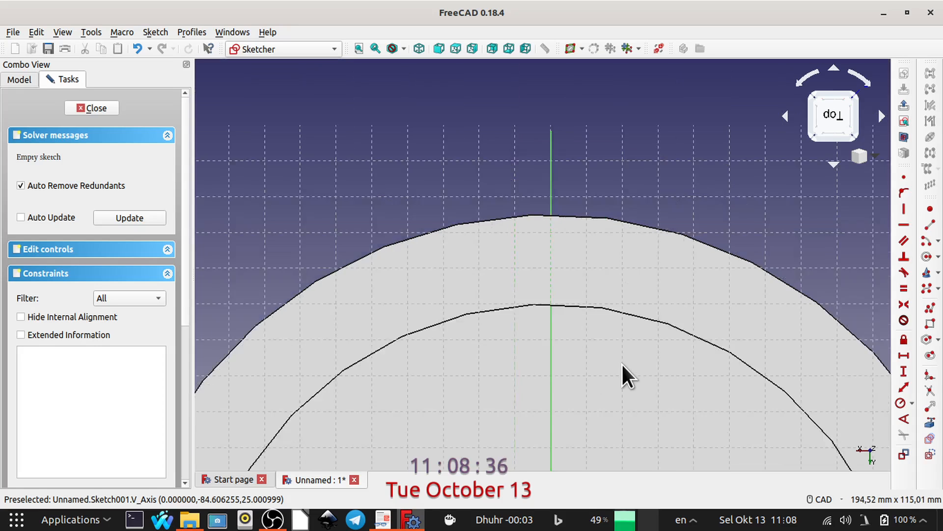
pyautogui.moveTo(635, 396); pyautogui.dragTo(629, 197, button='middle')
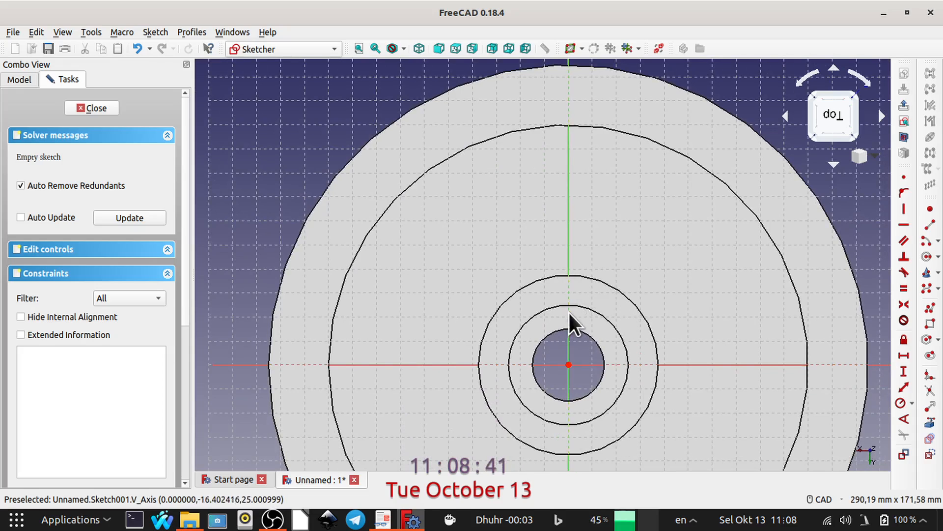
pyautogui.click(568, 292)
# - Reopen the PDF drawing at full size and check the web hole's diameter and distance from the pulley centre
pyautogui.click(384, 527)
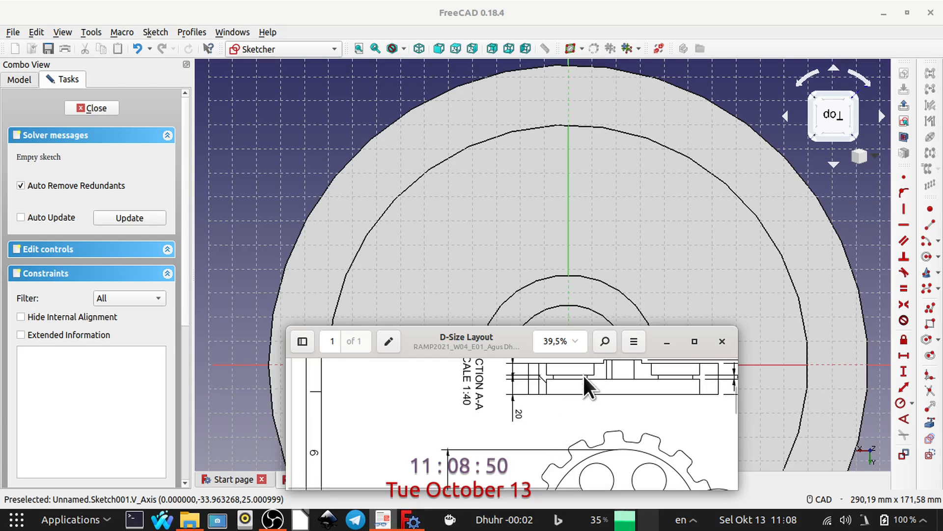
pyautogui.click(695, 340)
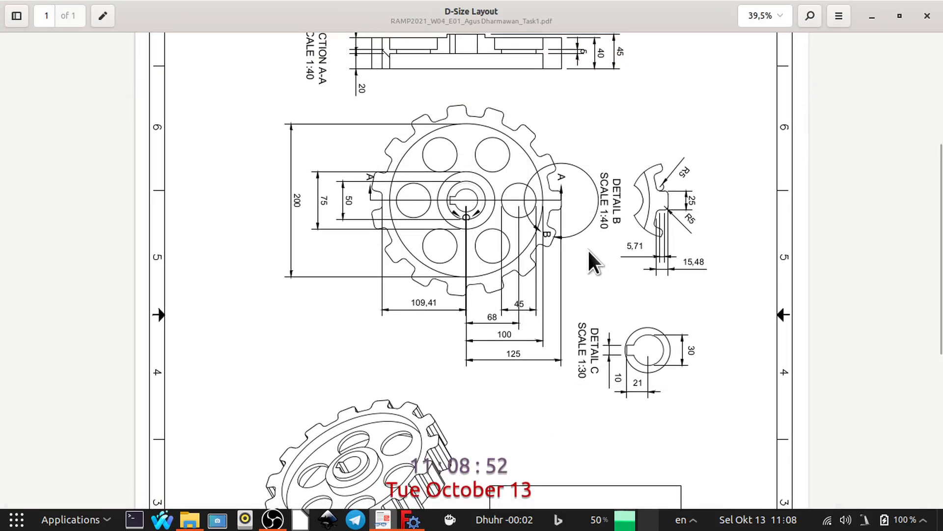
pyautogui.scroll(3, 551, 277)
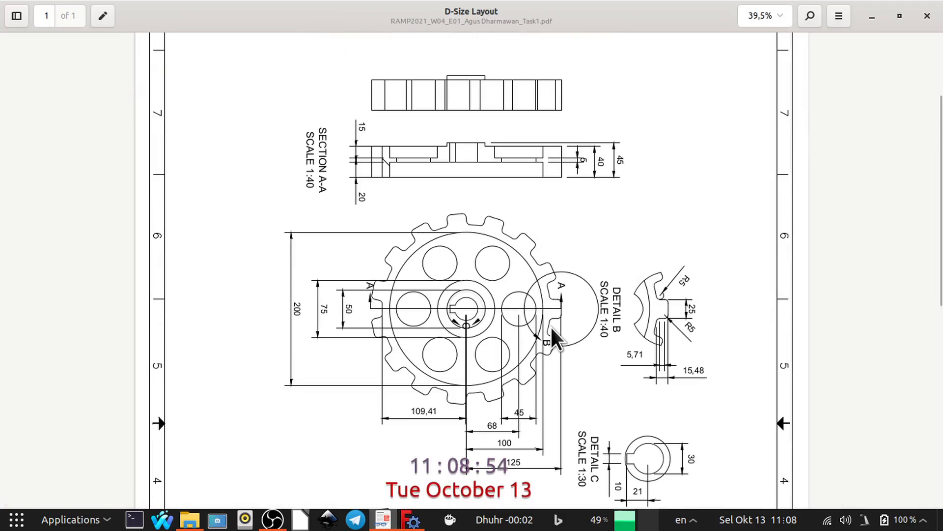
pyautogui.keyDown('ctrl'); pyautogui.scroll(3, 551, 326); pyautogui.keyUp('ctrl')
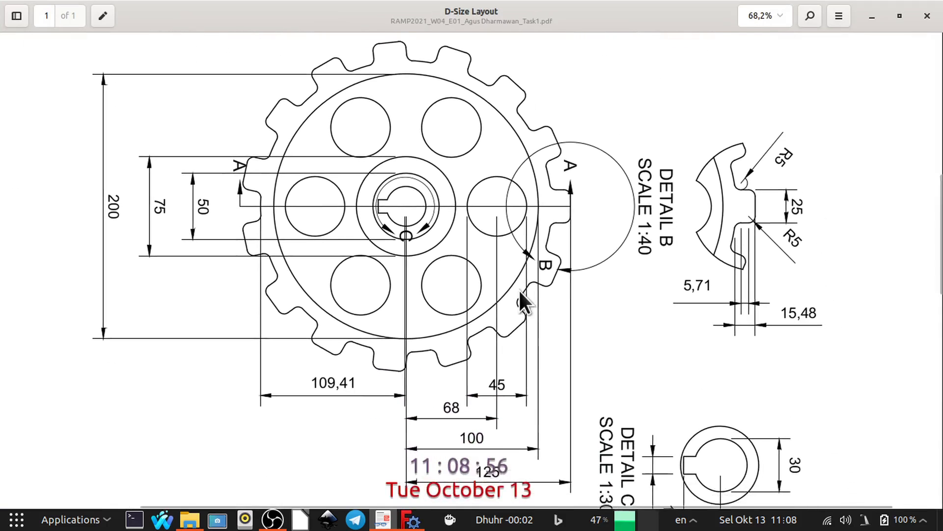
pyautogui.scroll(-1, 520, 291)
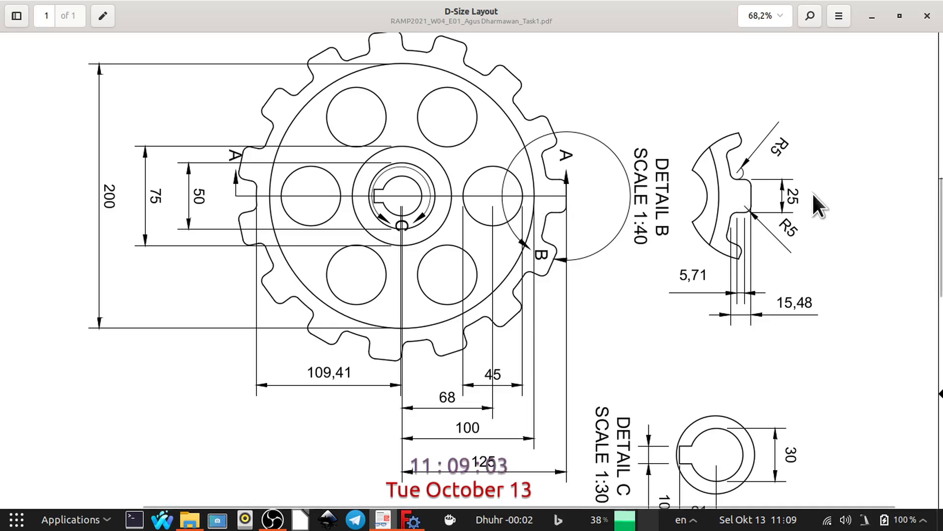
pyautogui.click(900, 15)
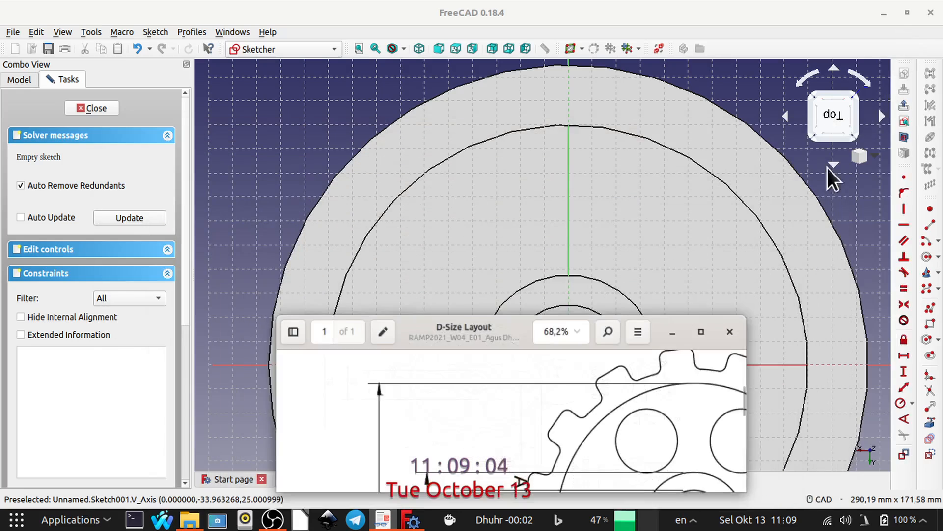
# - Sketch a circle of about 21.4 mm radius on the web above the hub and move its centre across the vertical axis
pyautogui.click(928, 257)
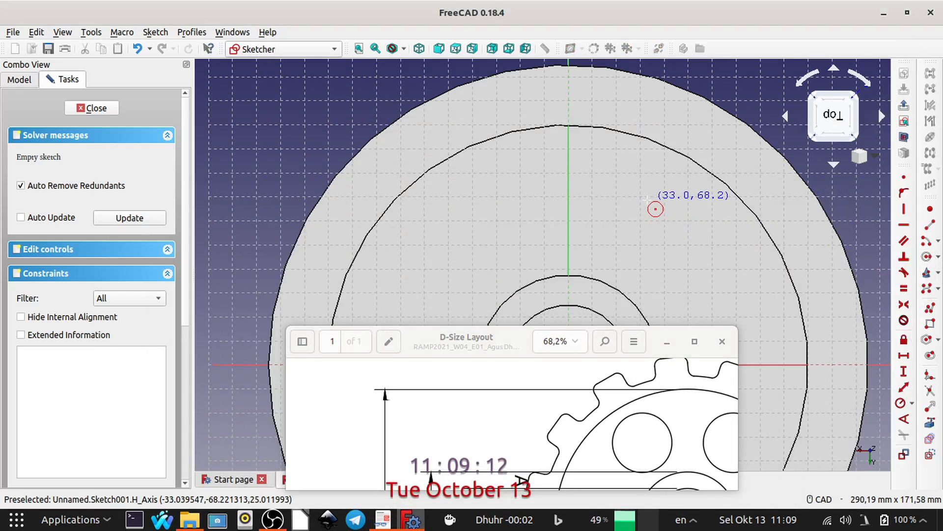
pyautogui.click(520, 184)
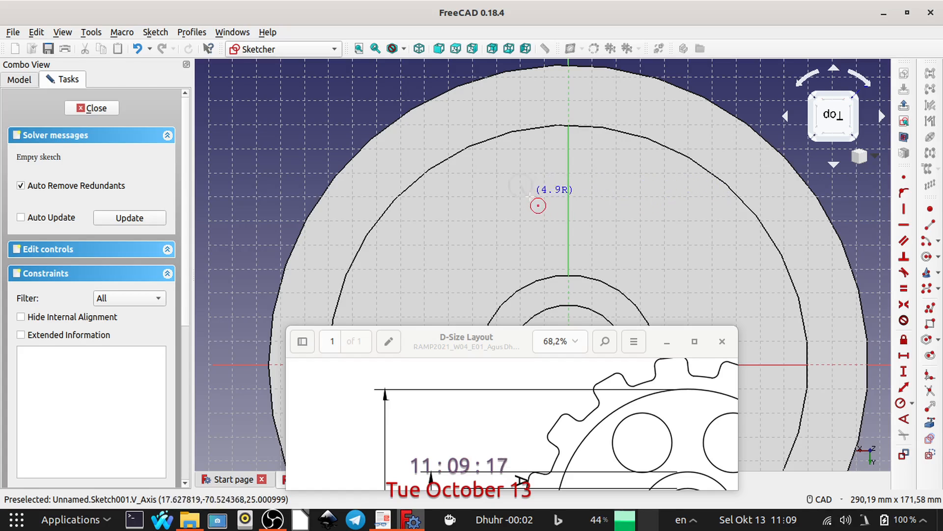
pyautogui.click(570, 223)
pyautogui.press('Escape')
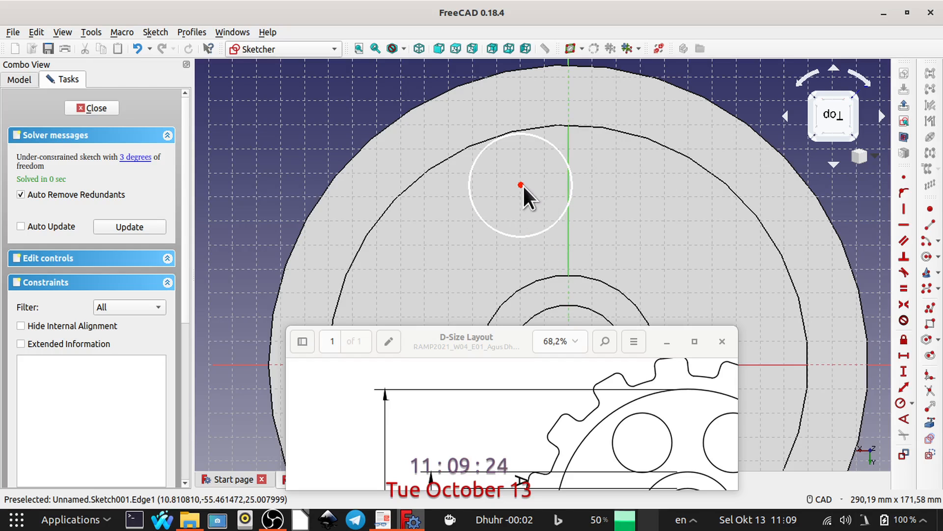
pyautogui.moveTo(521, 185)
pyautogui.mouseDown()
pyautogui.moveTo(546, 194)
pyautogui.moveTo(538, 198)
pyautogui.moveTo(604, 204)
pyautogui.moveTo(547, 201)
pyautogui.moveTo(592, 208)
pyautogui.mouseUp()
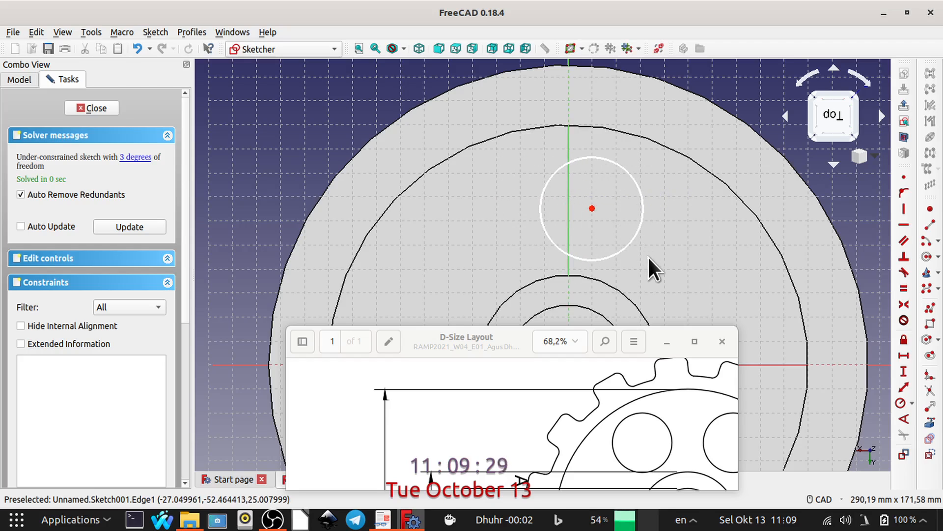
# - Constrain the circle's radius to 45/2 mm, and move its dimension label and the circle farther from the vertical axis
pyautogui.click(636, 234)
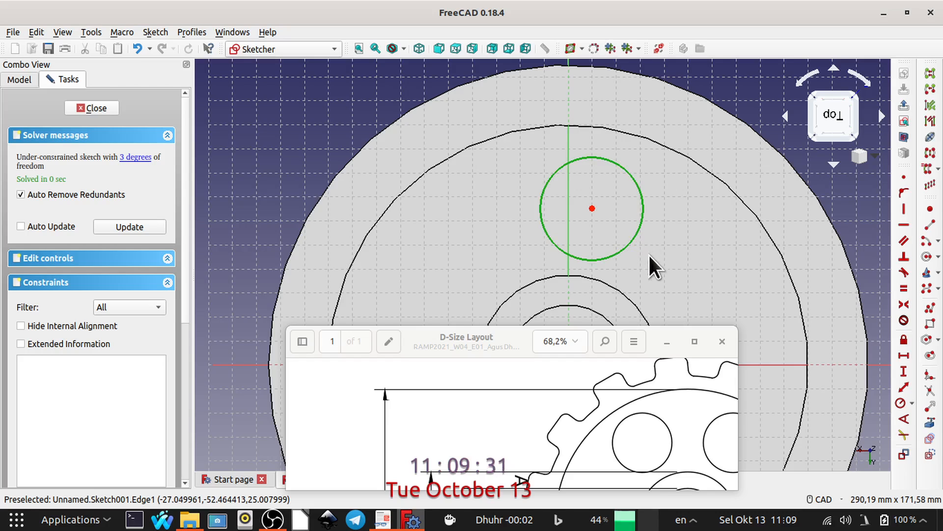
pyautogui.click(897, 403)
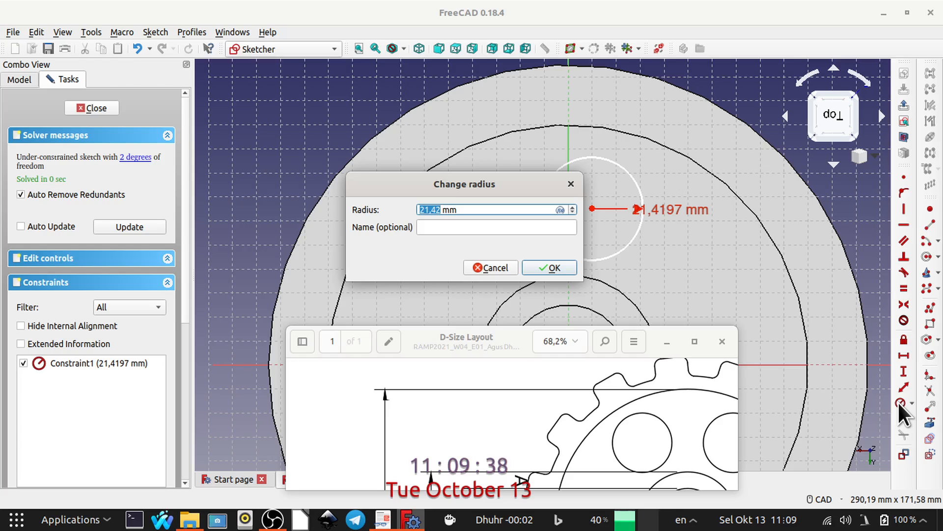
pyautogui.write('45')
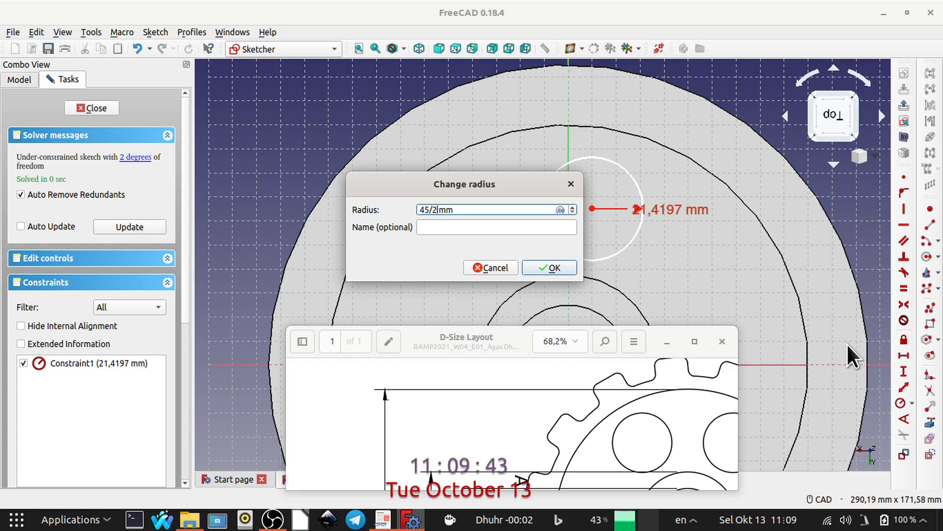
pyautogui.write('/2')
pyautogui.press('Return')
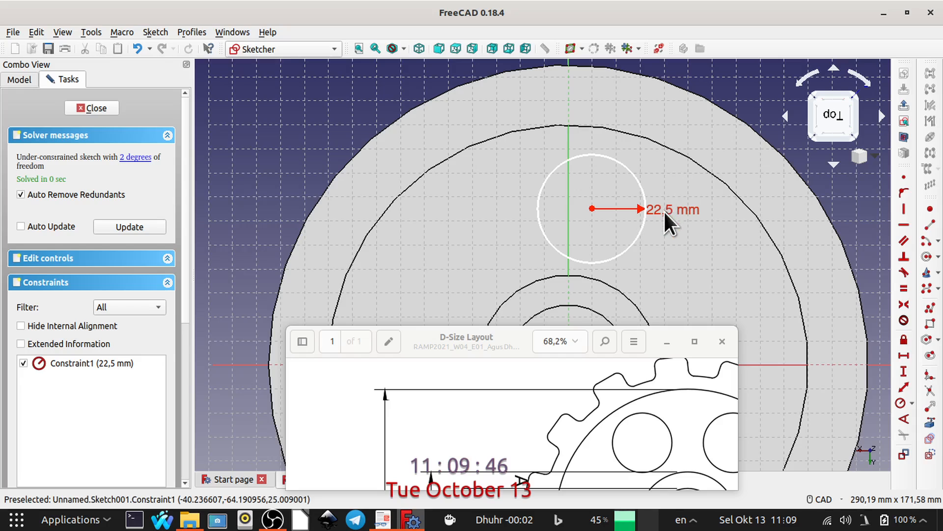
pyautogui.moveTo(684, 214); pyautogui.dragTo(763, 212)
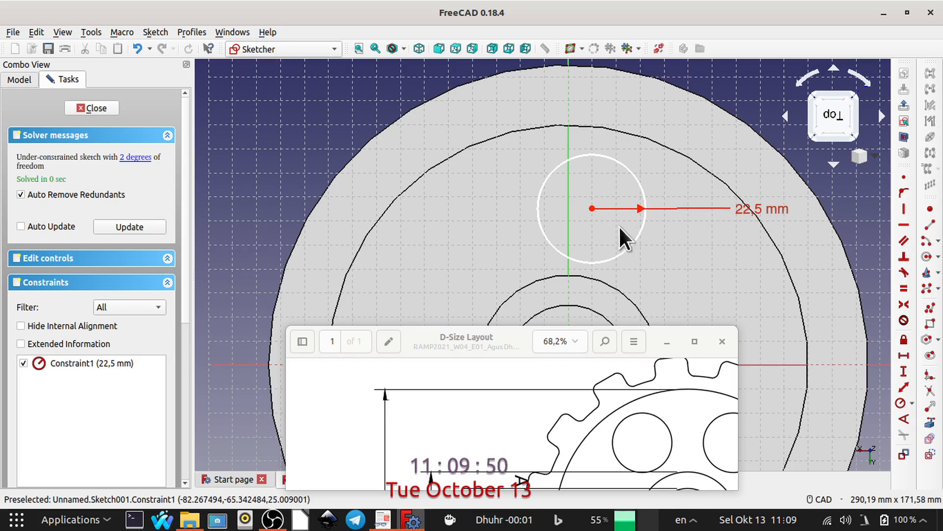
pyautogui.moveTo(593, 208)
pyautogui.mouseDown()
pyautogui.moveTo(629, 168)
pyautogui.moveTo(609, 169)
pyautogui.moveTo(660, 220)
pyautogui.moveTo(643, 205)
pyautogui.mouseUp()
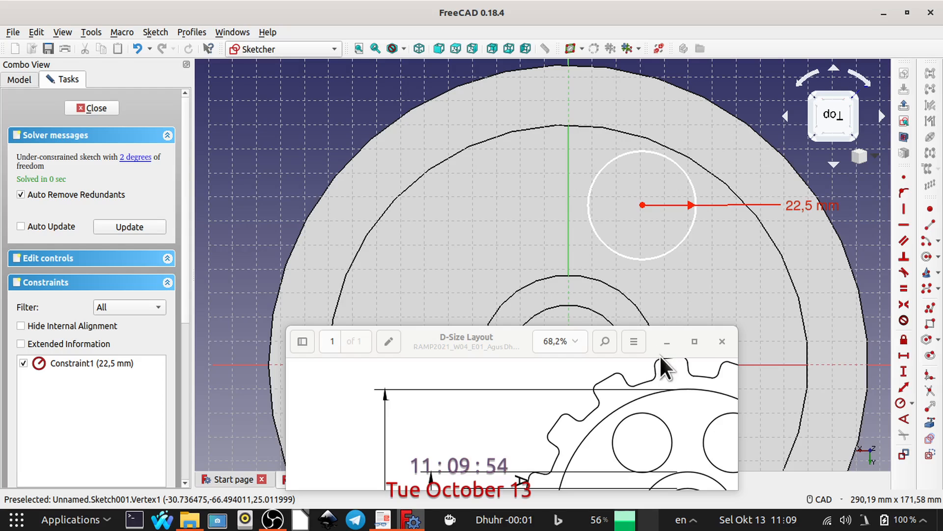
# - Check the hole-circle radius on the drawing and constrain the distance between the origin and the sketched circle's centre to 68 mm
pyautogui.click(694, 341)
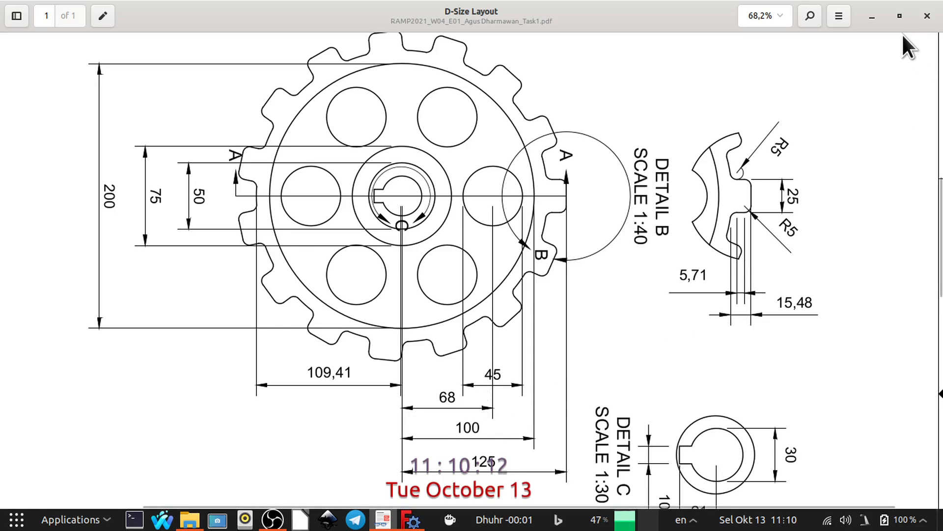
pyautogui.click(900, 20)
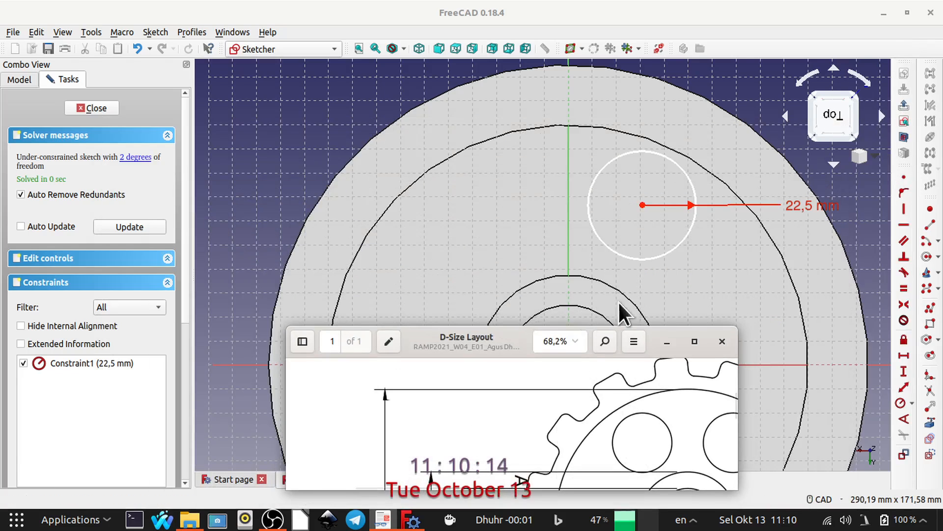
pyautogui.moveTo(647, 270); pyautogui.dragTo(628, 223, button='middle')
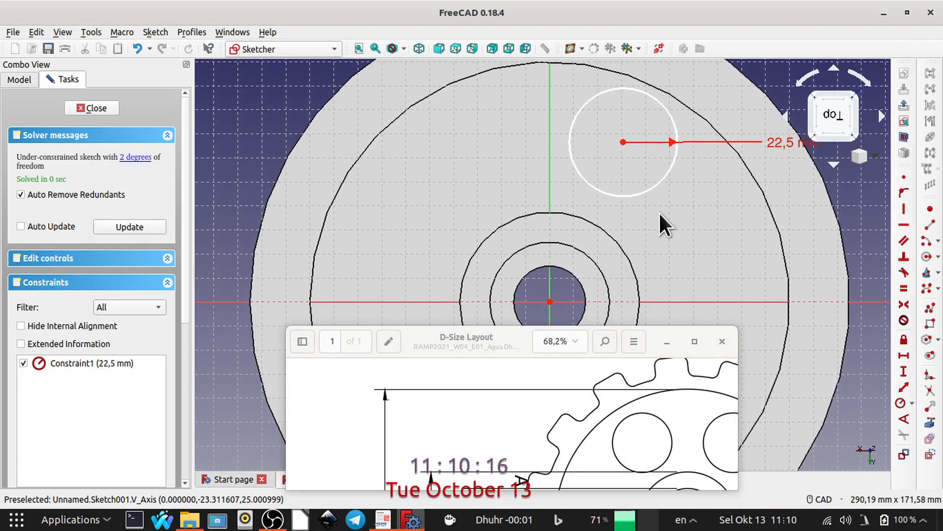
pyautogui.click(548, 303)
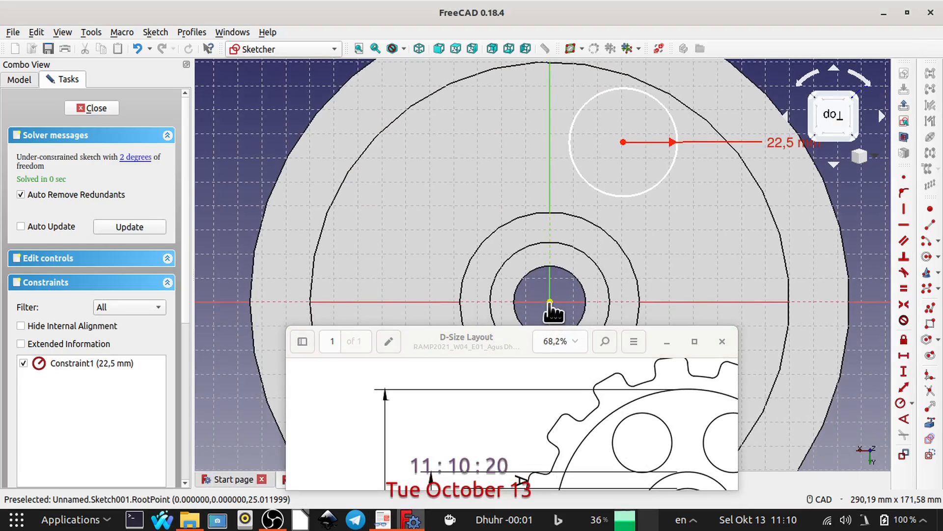
pyautogui.click(549, 302)
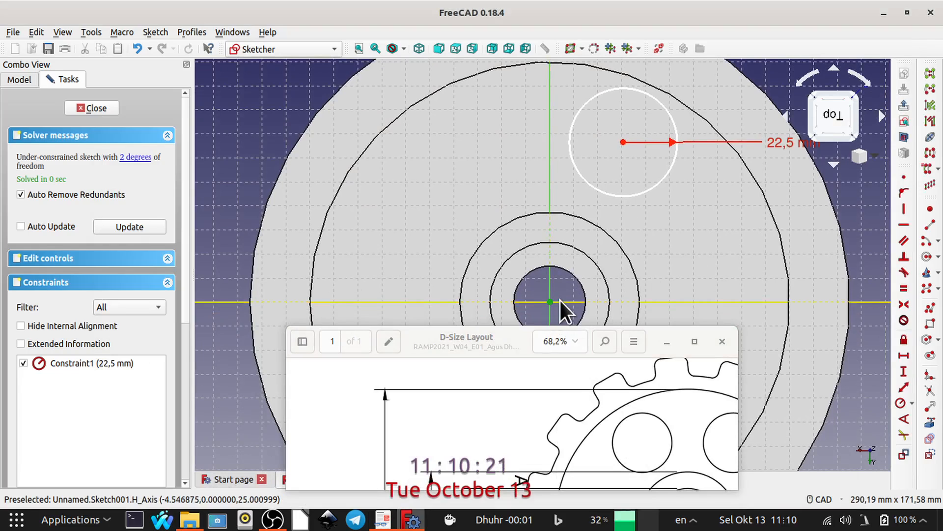
pyautogui.click(623, 142)
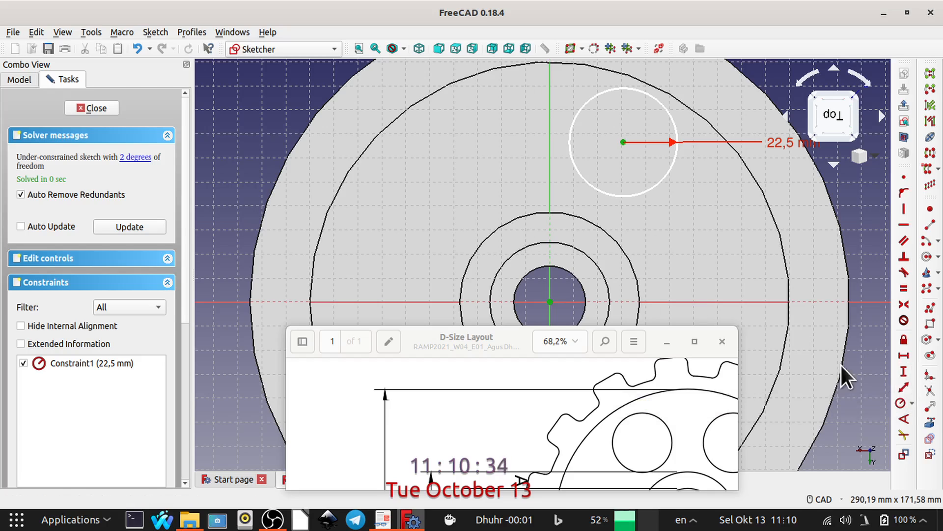
pyautogui.click(904, 386)
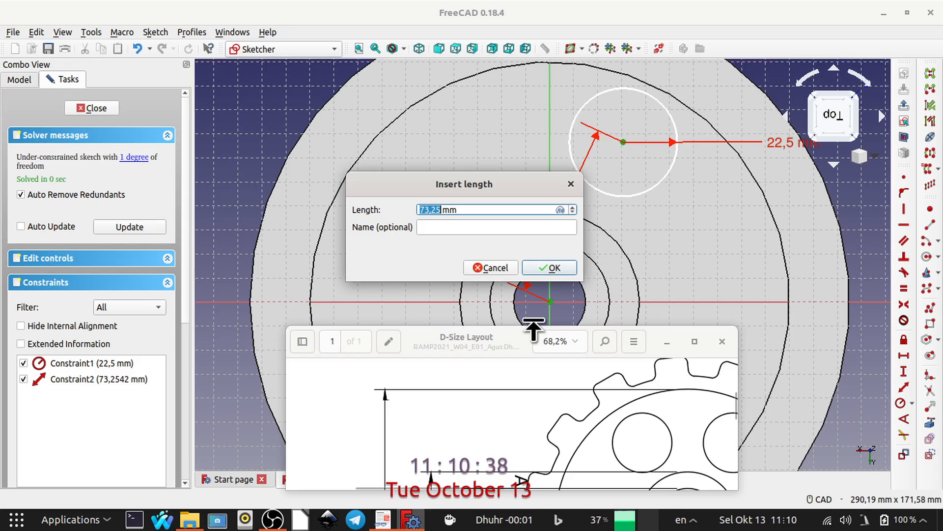
pyautogui.write('68')
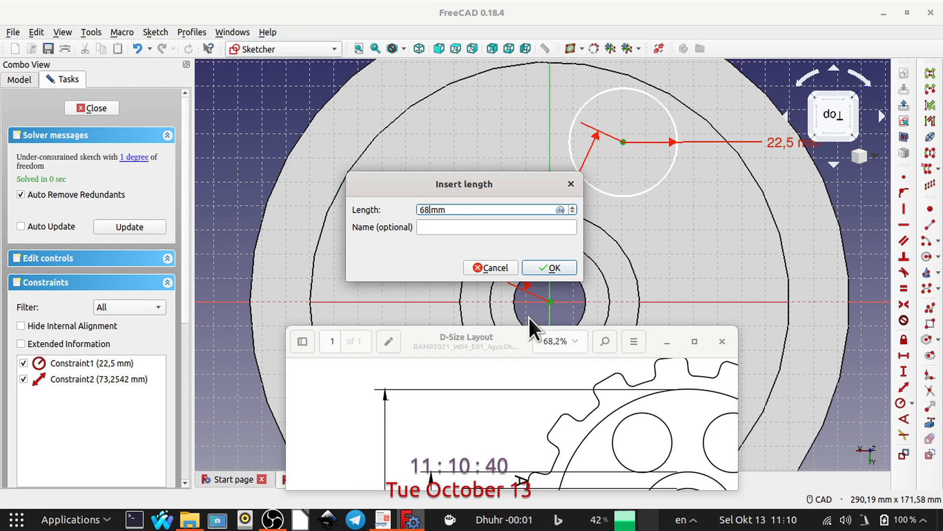
pyautogui.press('Return')
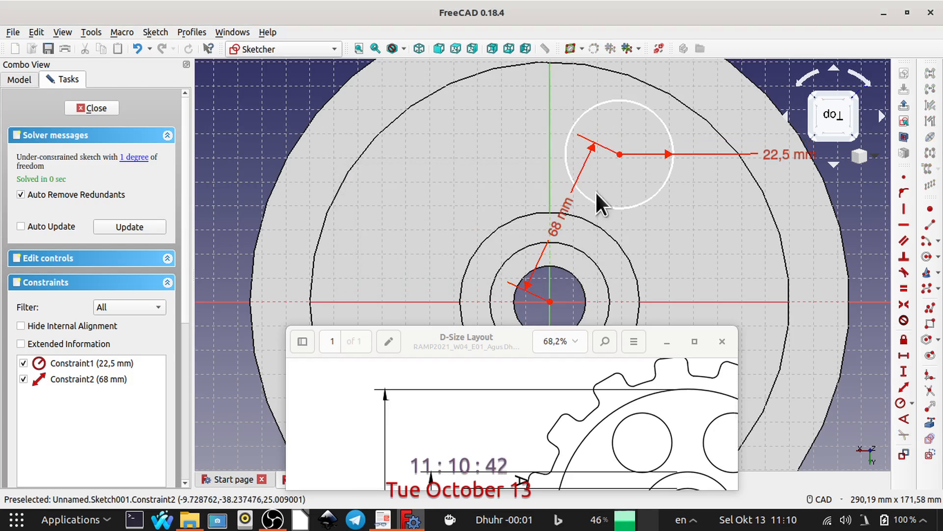
# - Constrain the circle's centre onto the sketch's vertical axis and finish the sketch
pyautogui.moveTo(619, 154); pyautogui.dragTo(673, 205)
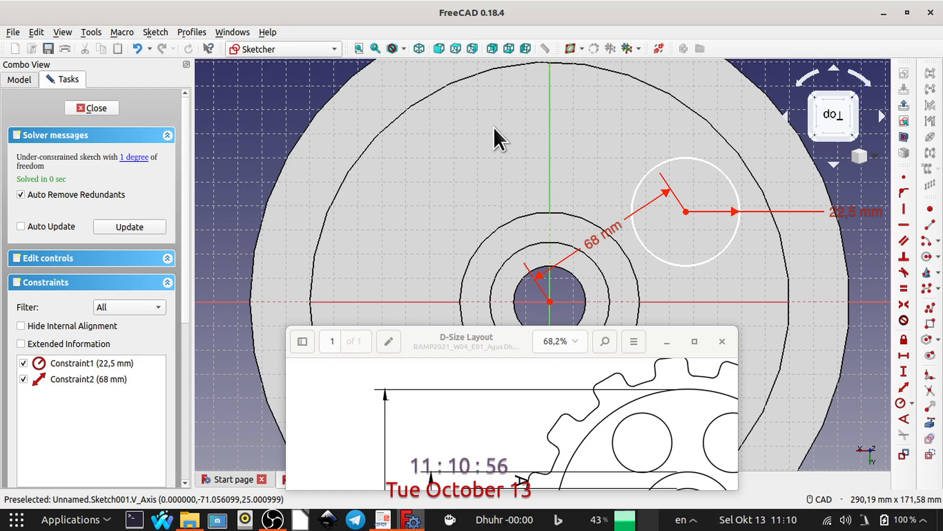
pyautogui.click(688, 215)
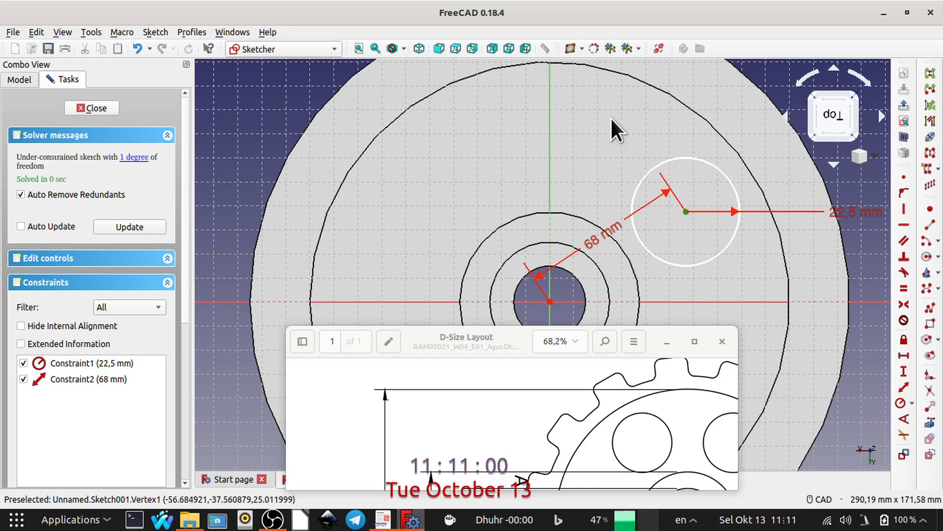
pyautogui.click(548, 141)
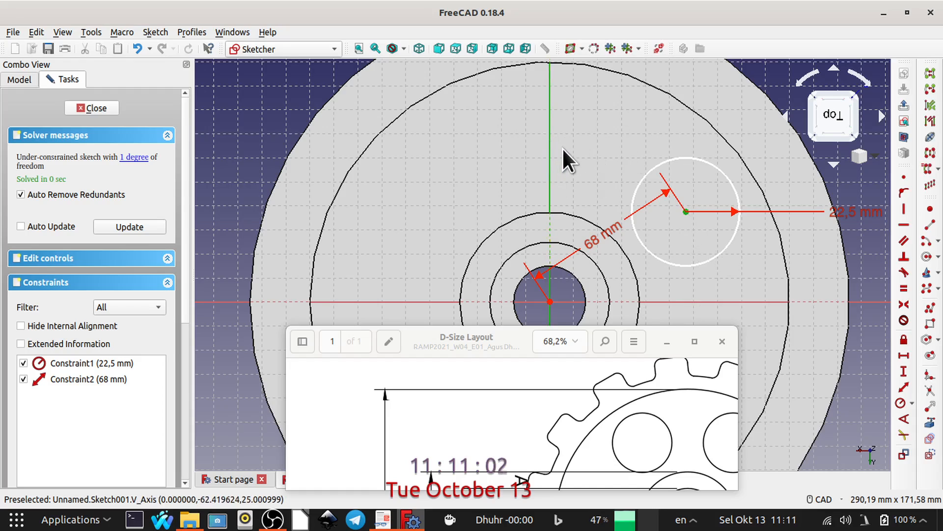
pyautogui.click(904, 191)
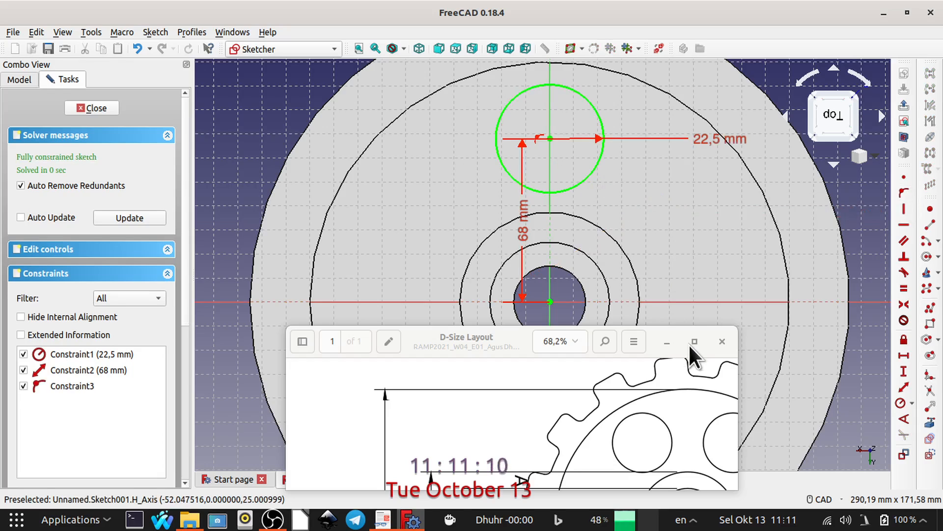
pyautogui.click(668, 342)
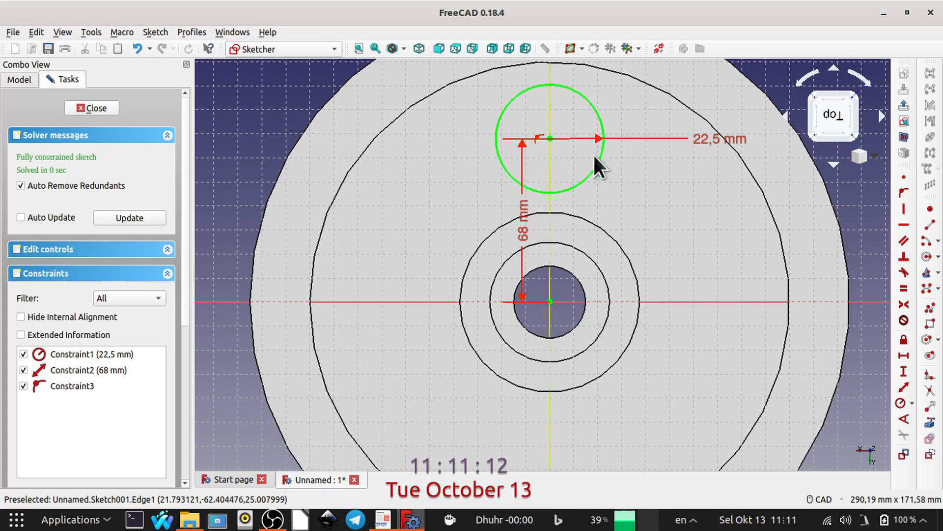
pyautogui.click(94, 108)
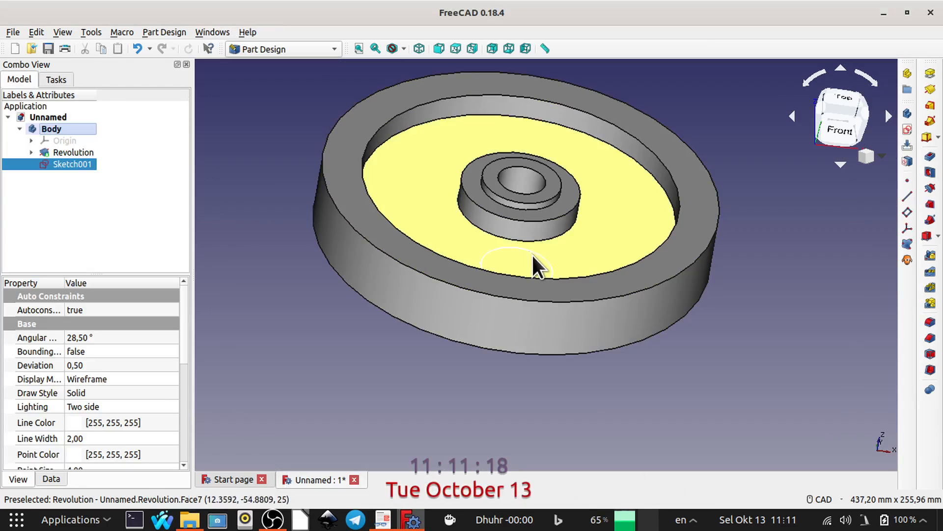
# - Cut the circle sketch as a 5 mm deep pocket through the wheel's web
pyautogui.click(712, 426)
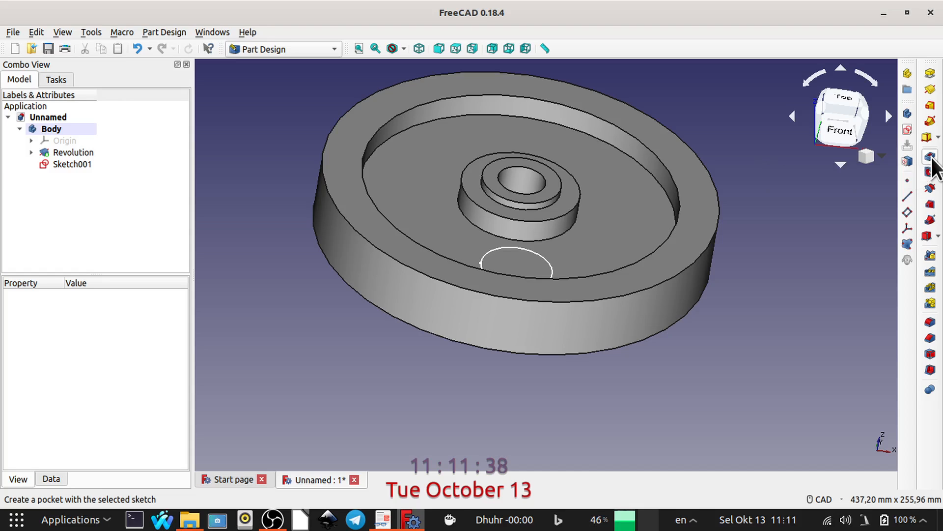
pyautogui.click(930, 157)
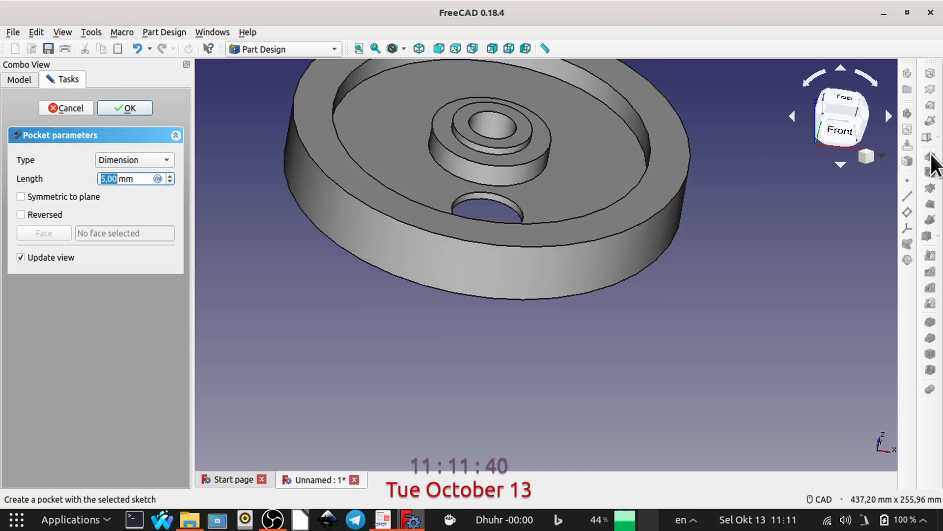
pyautogui.moveTo(598, 290); pyautogui.dragTo(602, 343, button='middle')
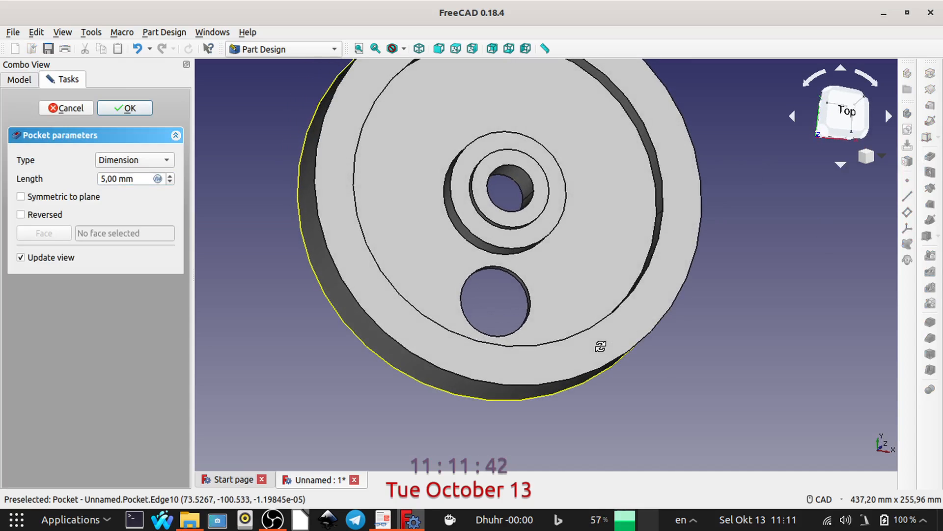
pyautogui.click(122, 108)
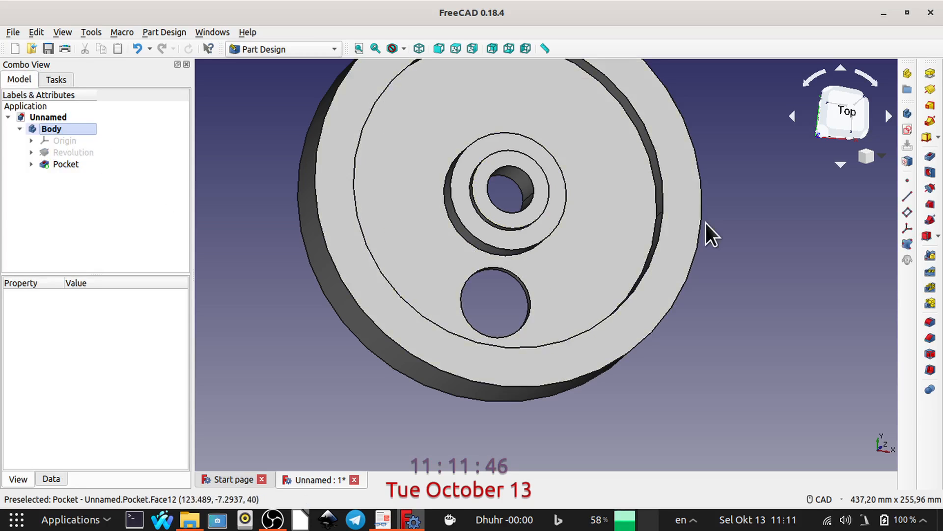
# - Consult the drawing and repeat the hole pocket in a polar pattern of 6 occurrences over 360° about the normal sketch axis
pyautogui.moveTo(730, 194); pyautogui.dragTo(719, 206, button='middle')
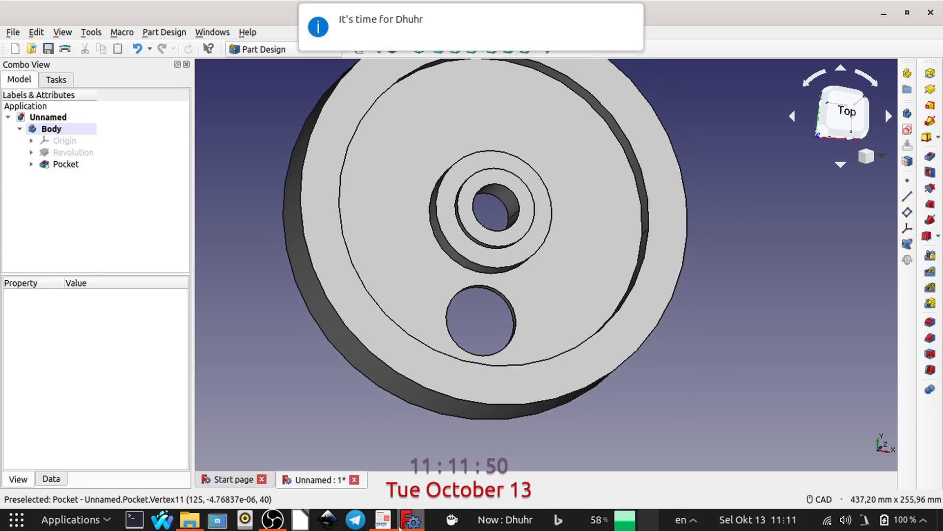
pyautogui.click(386, 522)
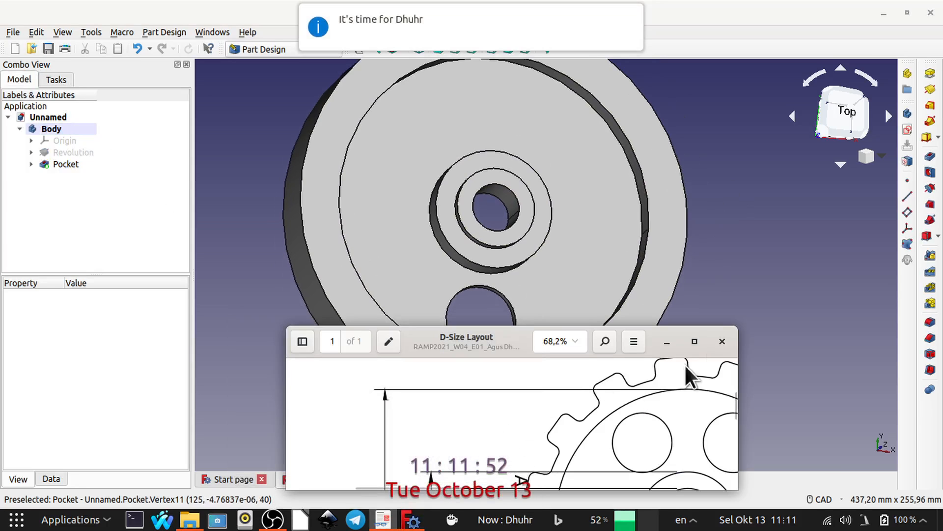
pyautogui.click(695, 341)
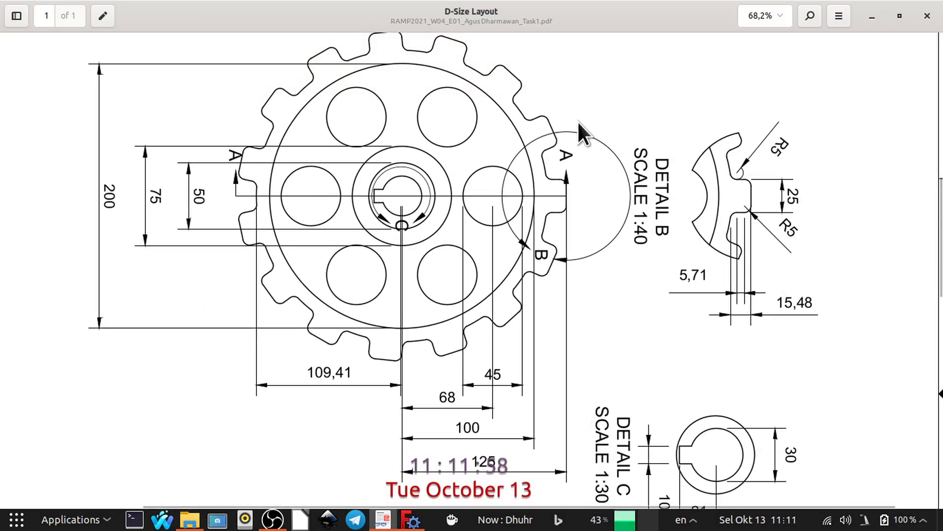
pyautogui.click(873, 16)
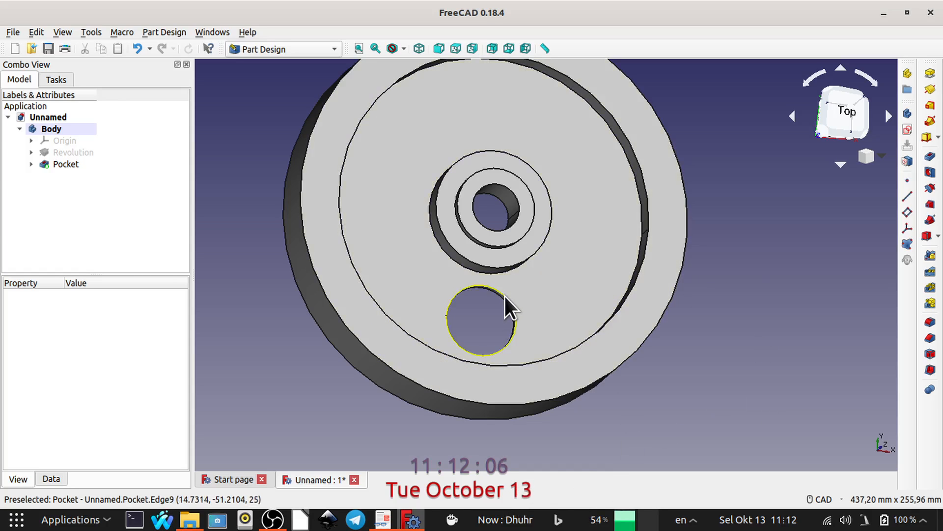
pyautogui.click(504, 294)
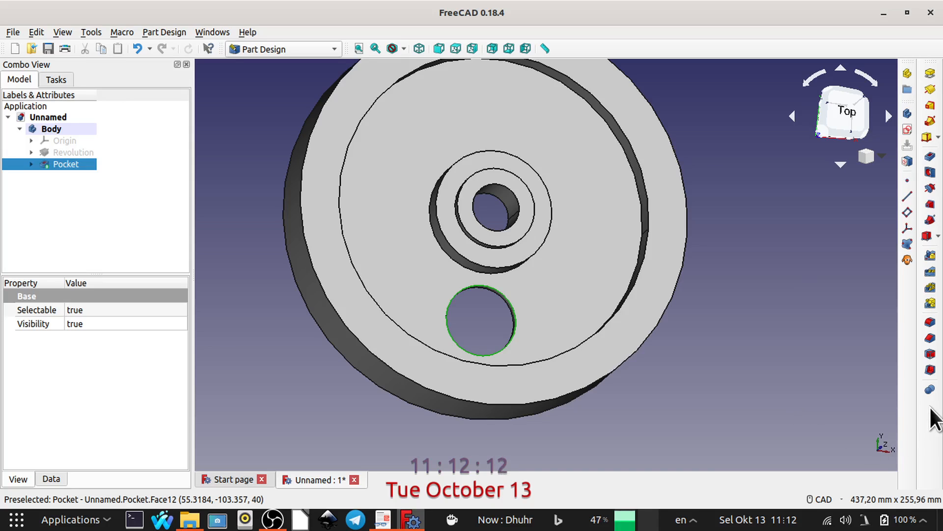
pyautogui.click(933, 290)
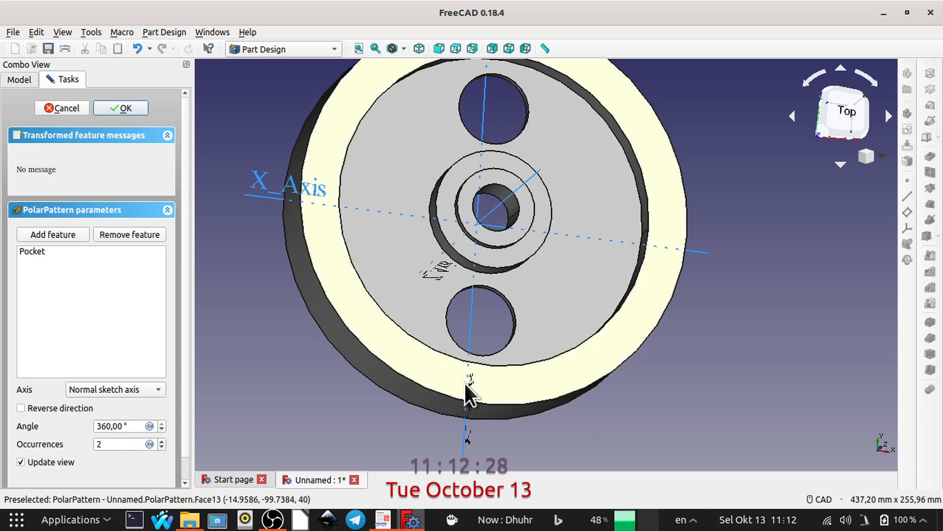
pyautogui.click(103, 443)
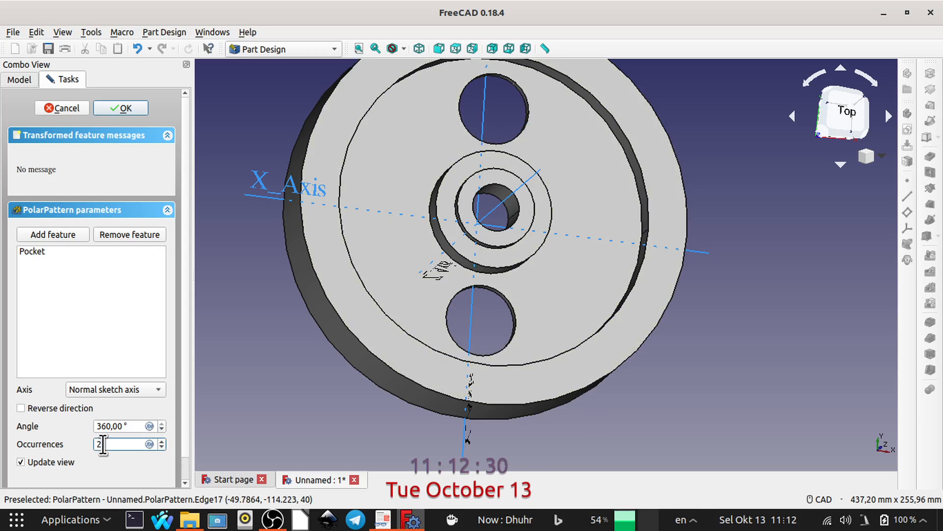
pyautogui.doubleClick(103, 444)
pyautogui.write('6')
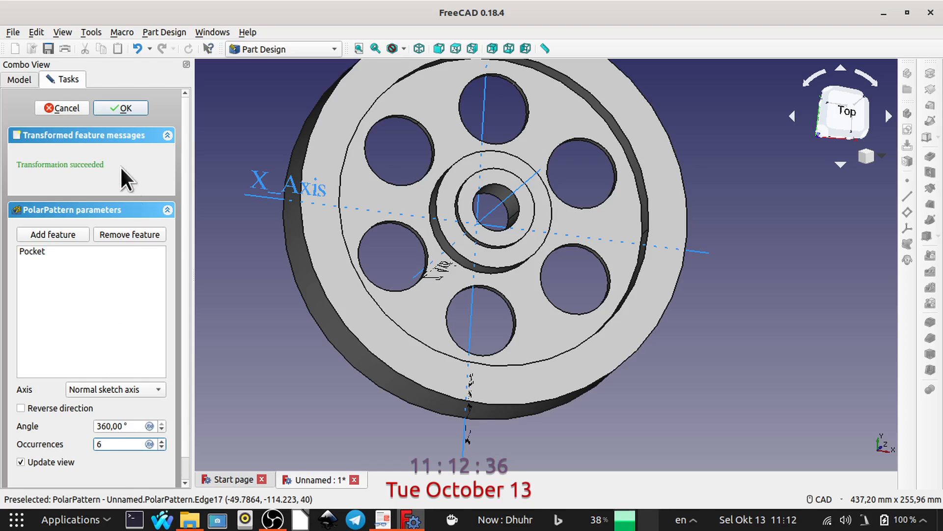
pyautogui.click(113, 107)
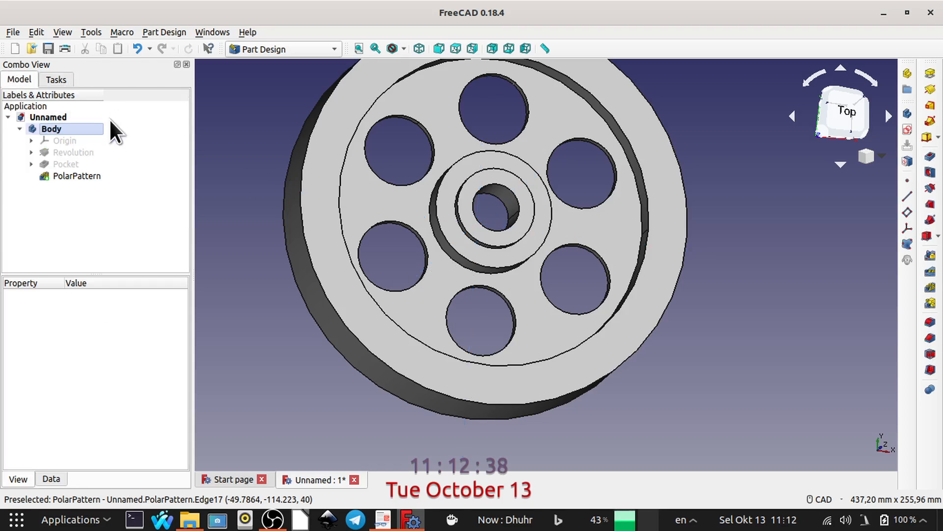
# - Switch to the PDF drawing in Document Viewer and rotate the page clockwise three times to set the gear's front view upright
pyautogui.moveTo(559, 257); pyautogui.dragTo(589, 282, button='middle')
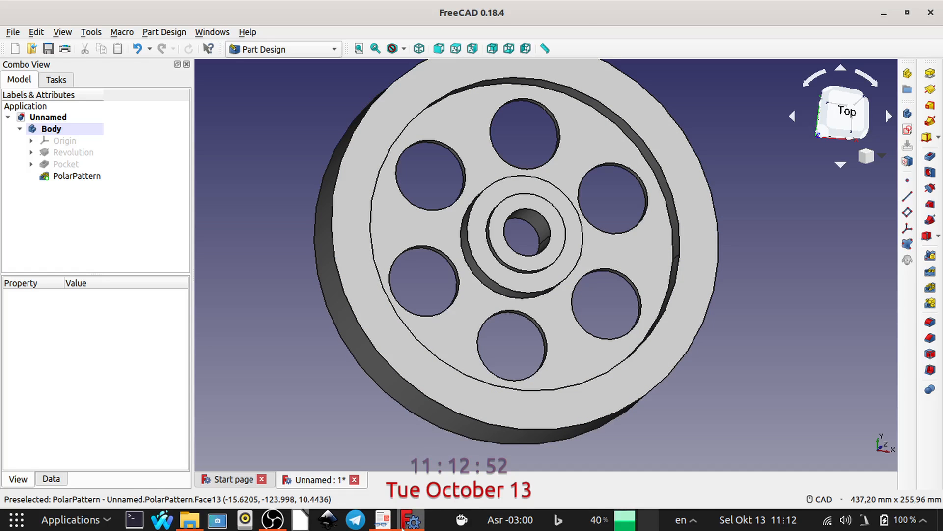
pyautogui.moveTo(383, 519)
pyautogui.click(384, 418)
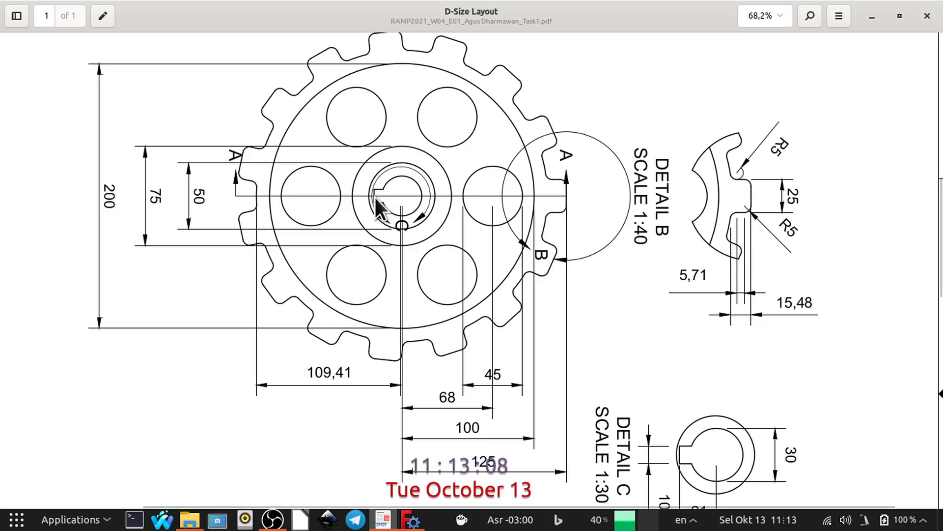
pyautogui.moveTo(659, 113); pyautogui.dragTo(580, 141, button='middle')
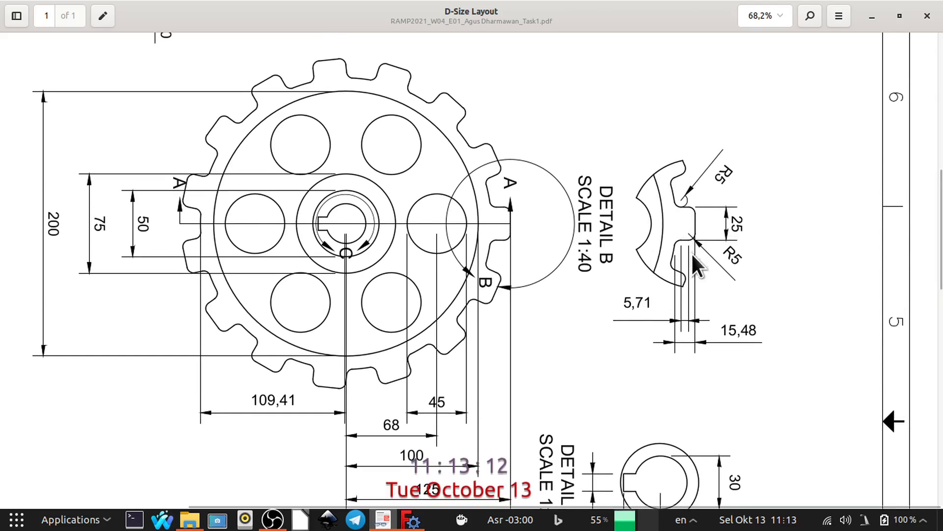
pyautogui.click(837, 17)
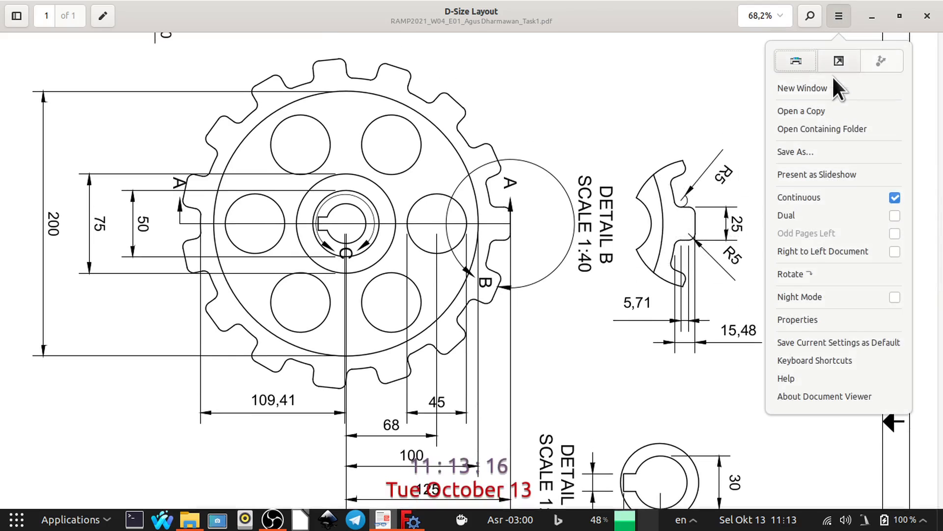
pyautogui.click(800, 270)
pyautogui.click(838, 17)
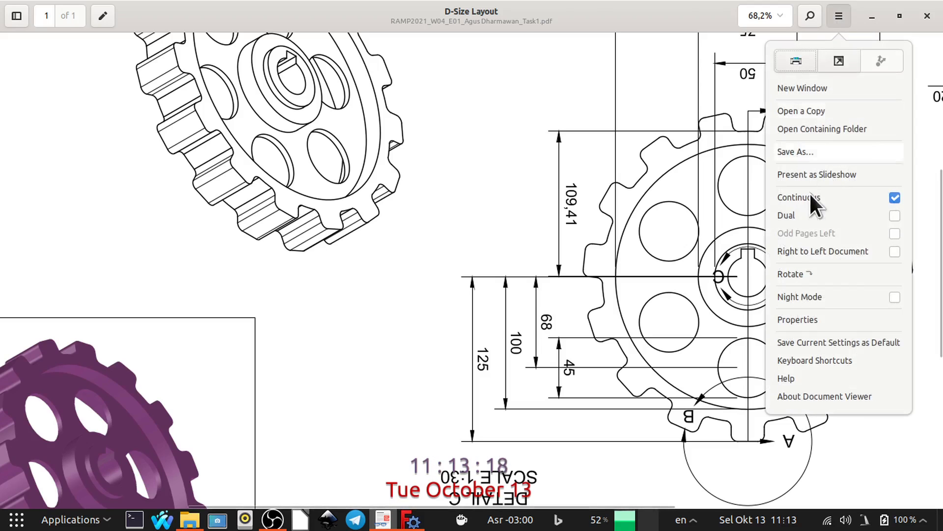
pyautogui.click(797, 274)
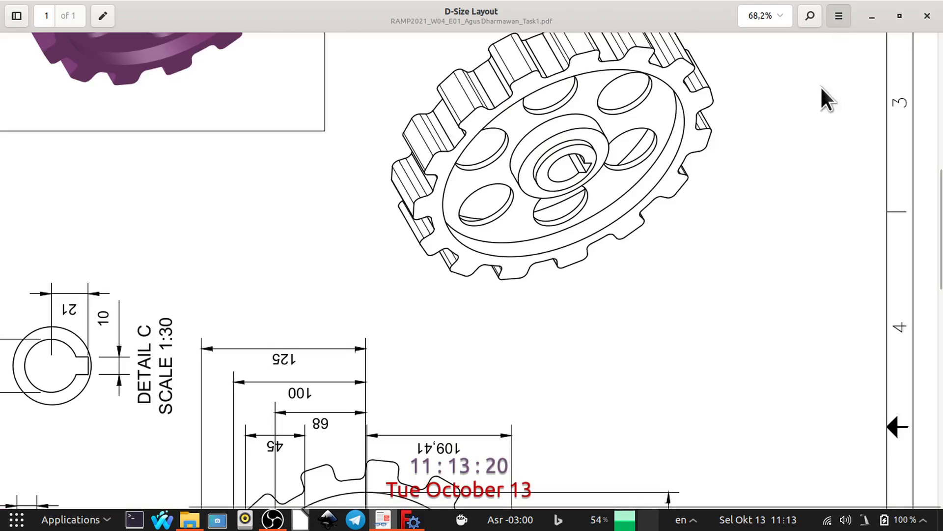
pyautogui.click(839, 16)
pyautogui.click(795, 276)
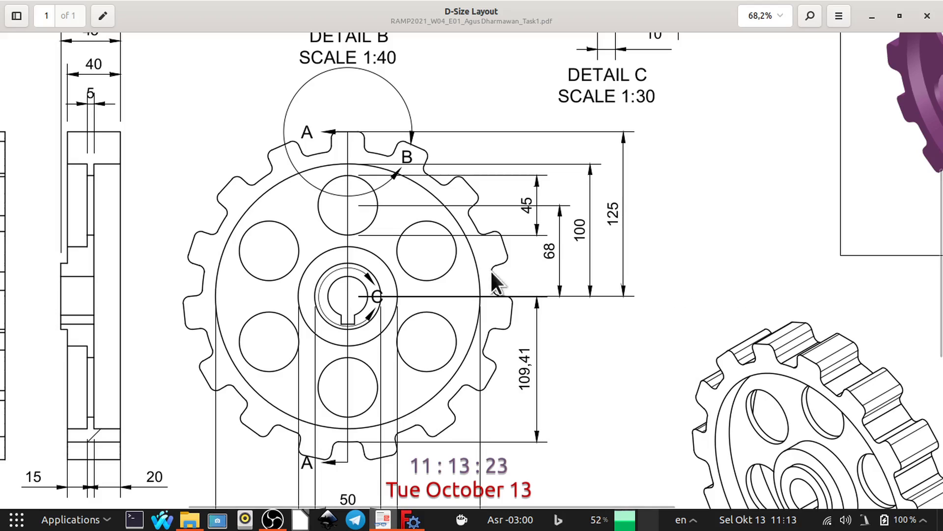
# - Examine Detail B, Detail C, the front view and the isometric view in the PDF, comparing them with the wheel in FreeCAD
pyautogui.moveTo(697, 178); pyautogui.dragTo(732, 248, button='middle')
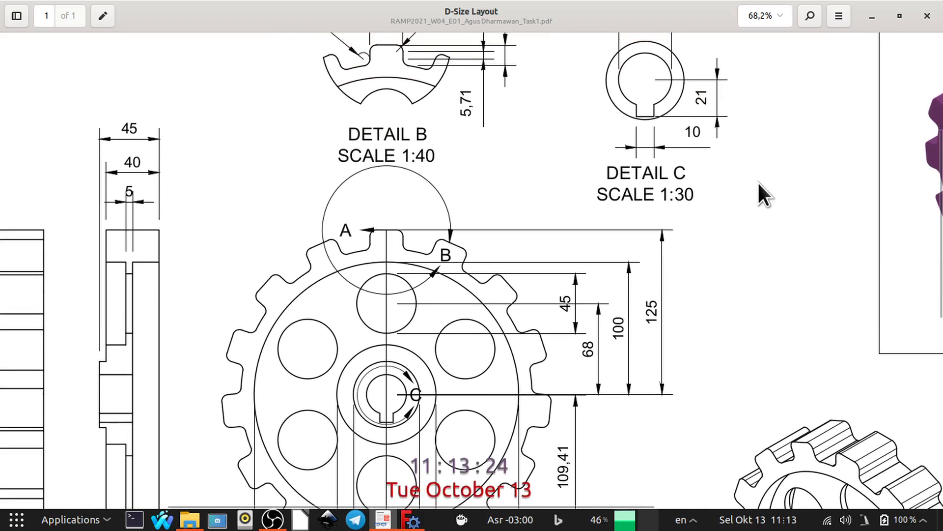
pyautogui.moveTo(758, 188); pyautogui.dragTo(763, 301, button='middle')
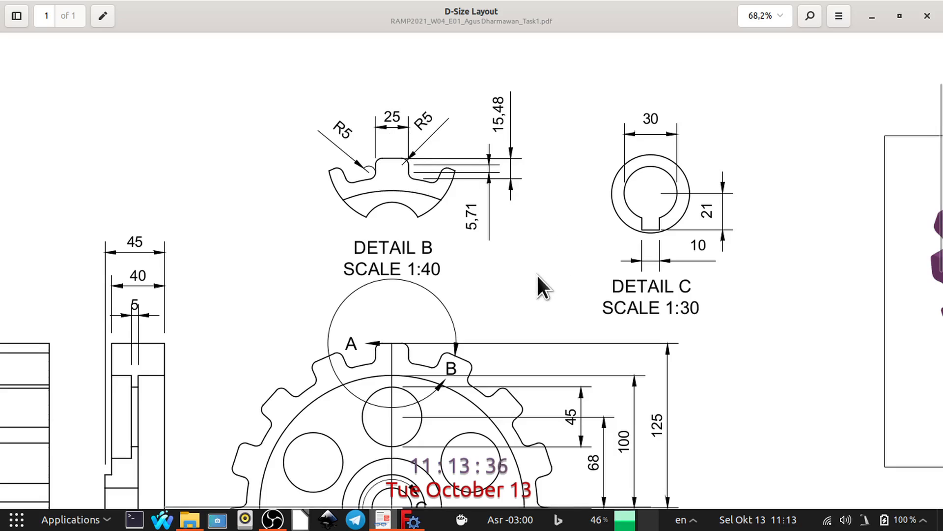
pyautogui.scroll(-5, 538, 274)
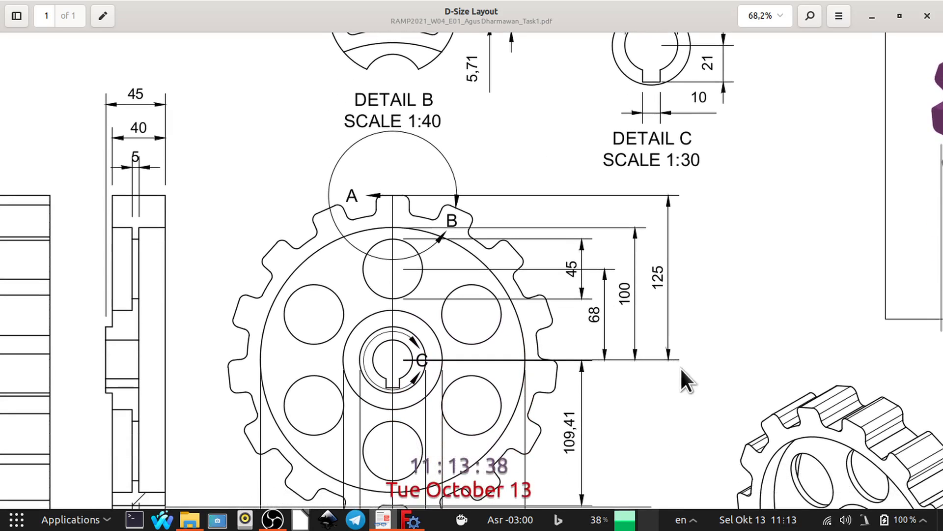
pyautogui.scroll(-3, 682, 370)
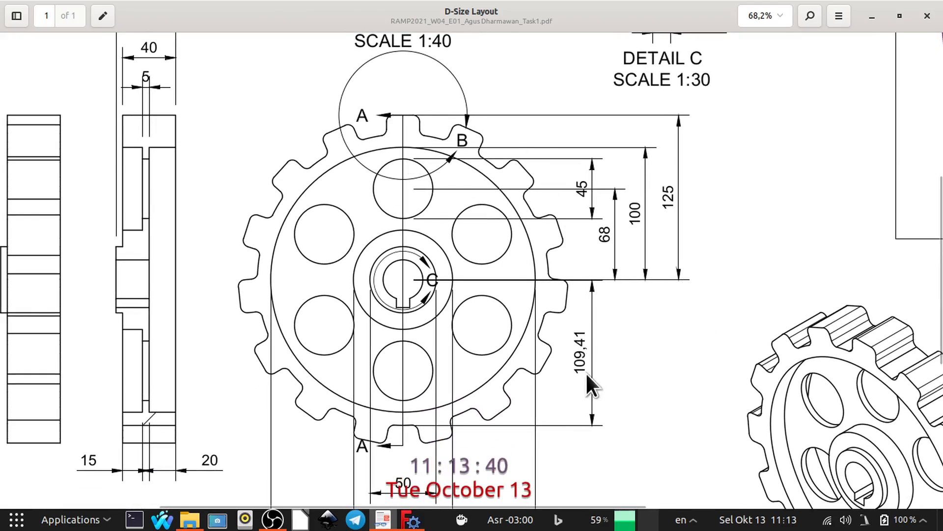
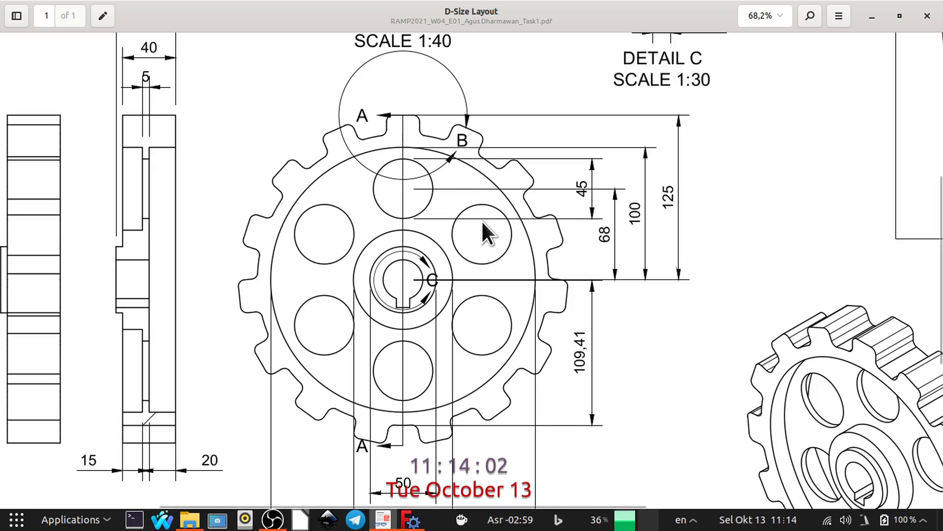
pyautogui.click(412, 519)
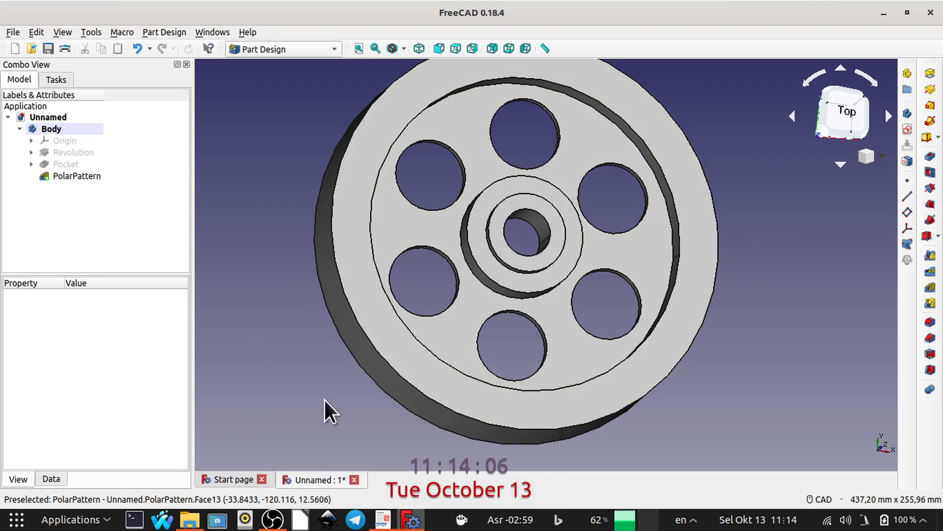
pyautogui.moveTo(265, 253); pyautogui.dragTo(194, 326, button='middle')
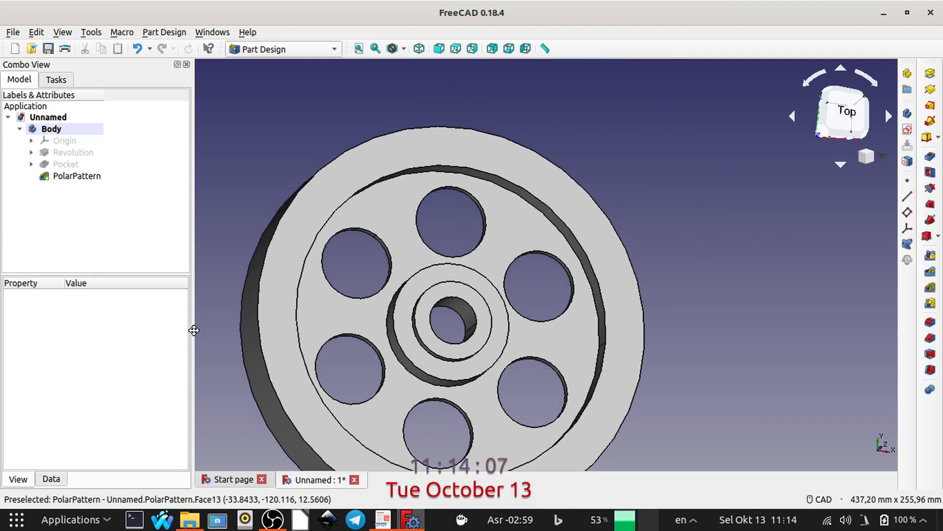
pyautogui.click(385, 521)
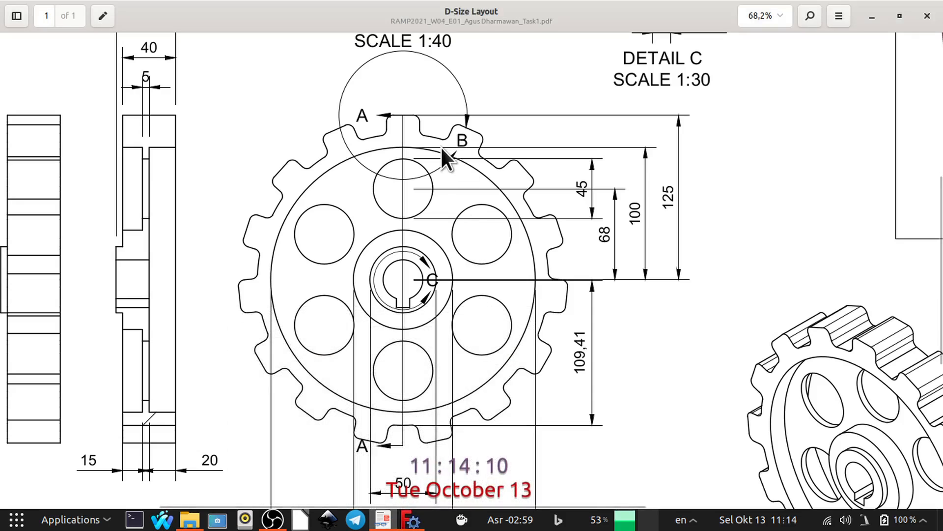
pyautogui.moveTo(709, 331)
pyautogui.mouseDown(button='middle')
pyautogui.moveTo(511, 193)
pyautogui.moveTo(512, 184)
pyautogui.mouseUp(button='middle')
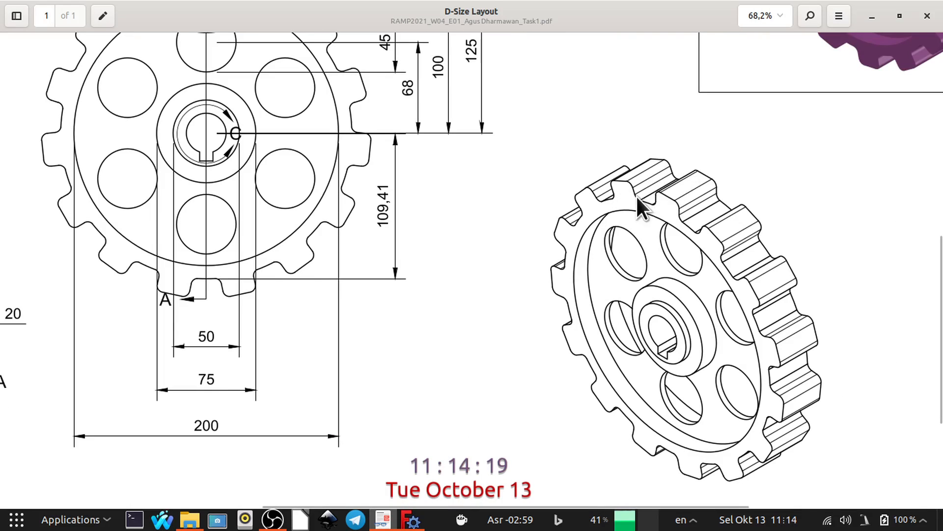
# - Switch to FreeCAD and create a new sketch on the wheel's flat outer rim face
pyautogui.click(414, 521)
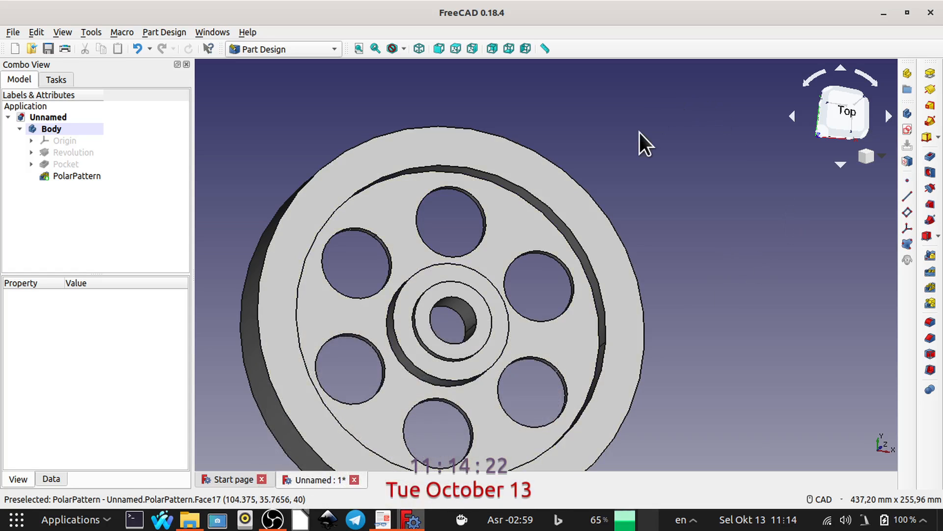
pyautogui.moveTo(680, 175); pyautogui.dragTo(621, 257, button='middle')
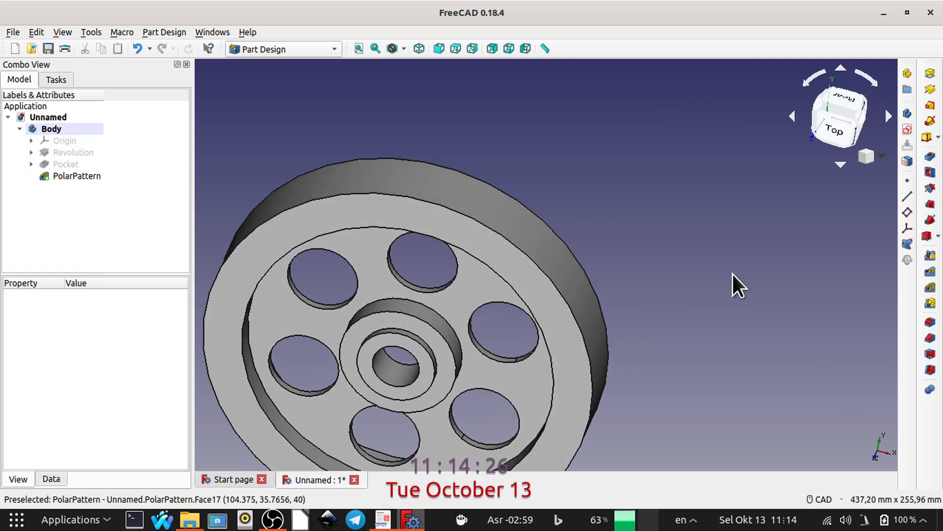
pyautogui.click(524, 270)
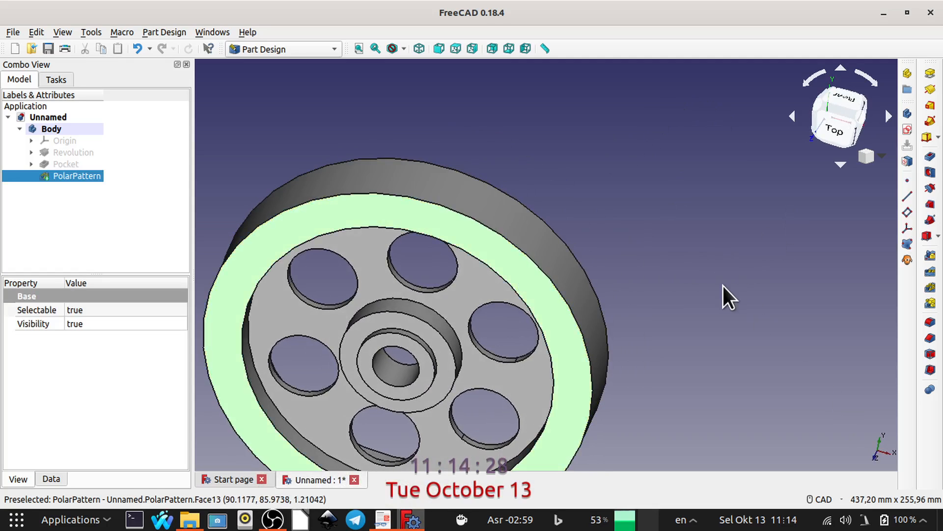
pyautogui.moveTo(723, 284); pyautogui.dragTo(809, 234, button='middle')
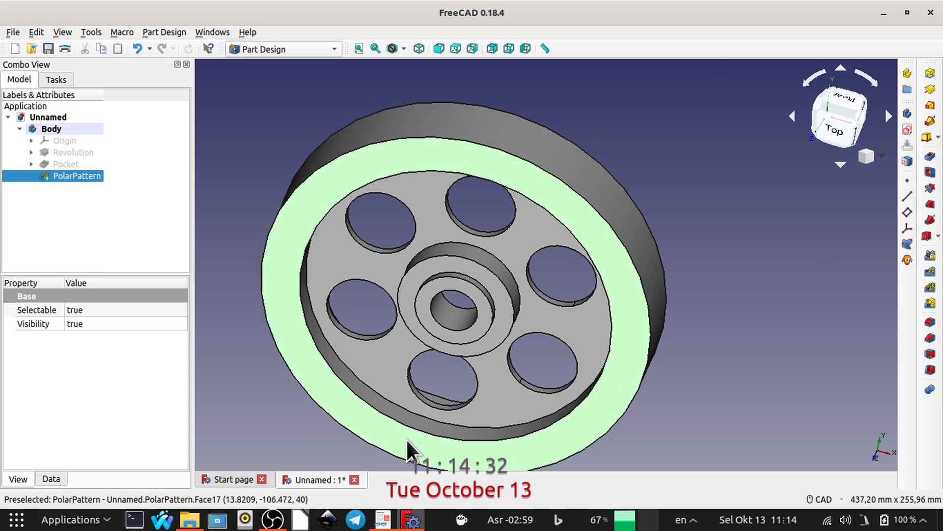
pyautogui.click(794, 248)
pyautogui.click(602, 221)
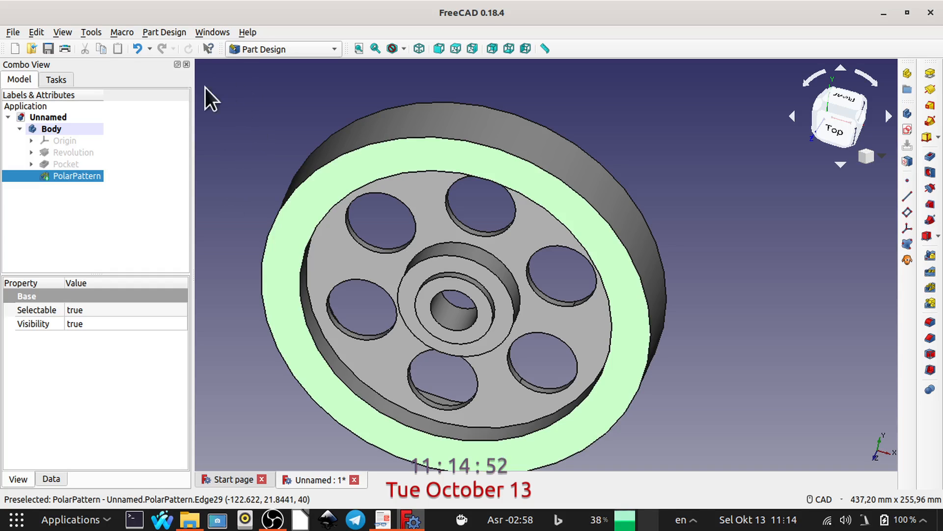
pyautogui.click(162, 31)
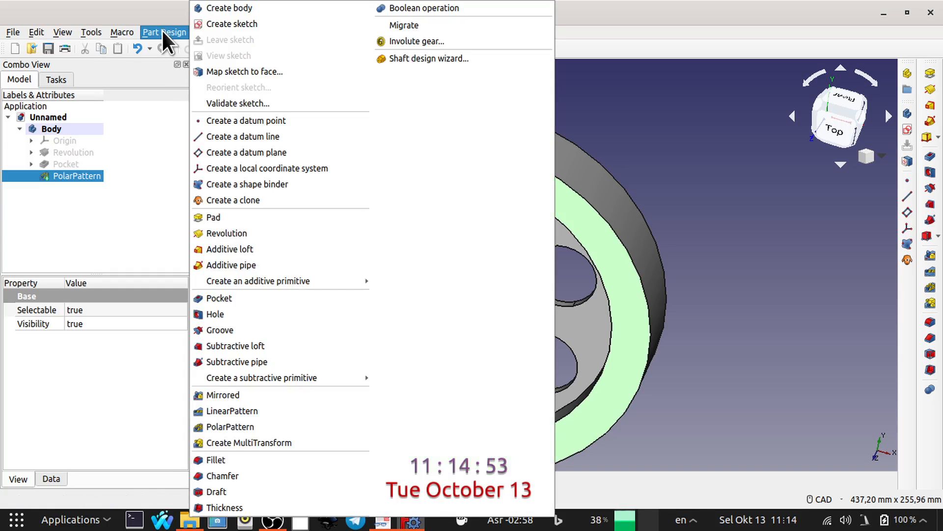
pyautogui.click(221, 24)
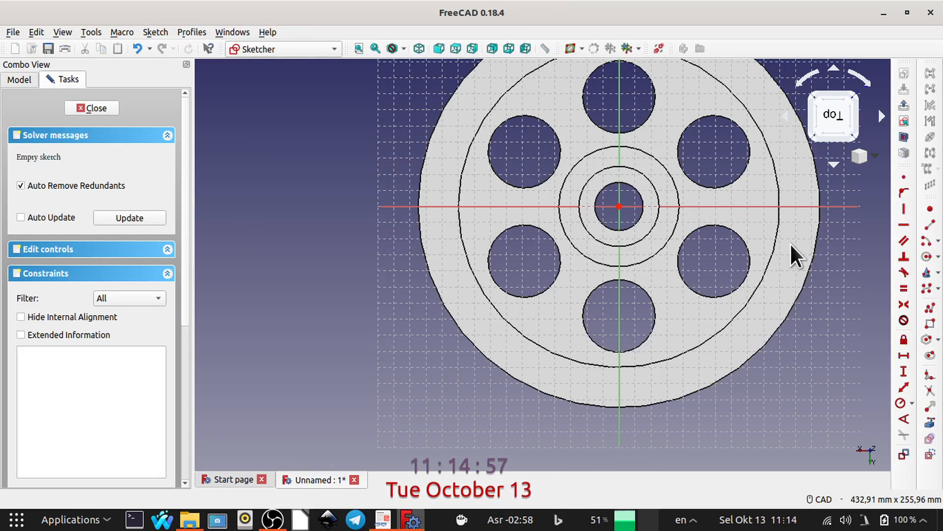
# - Check the sketch plane from the side, close the empty sketch and reopen it for editing
pyautogui.moveTo(768, 231); pyautogui.dragTo(722, 354, button='middle')
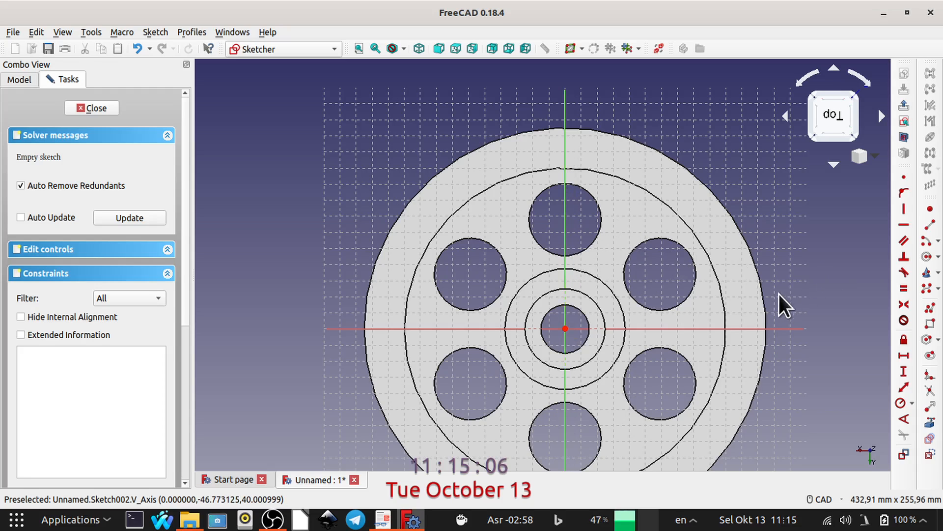
pyautogui.moveTo(779, 294); pyautogui.dragTo(608, 292, button='middle')
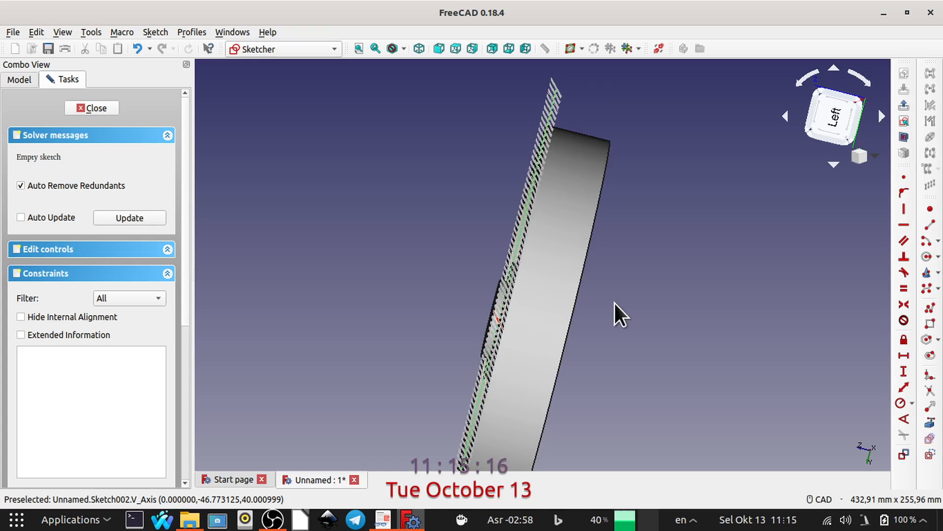
pyautogui.moveTo(558, 254); pyautogui.dragTo(562, 255, button='middle')
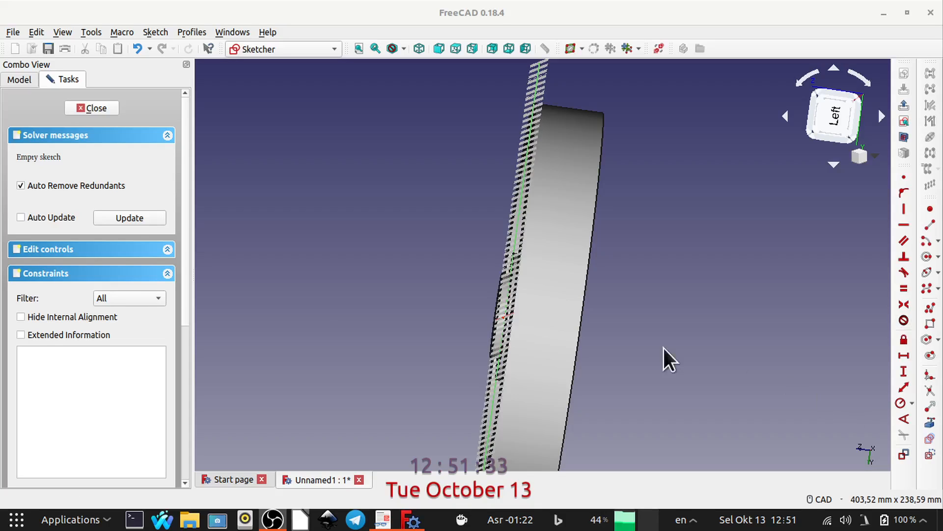
pyautogui.click(101, 108)
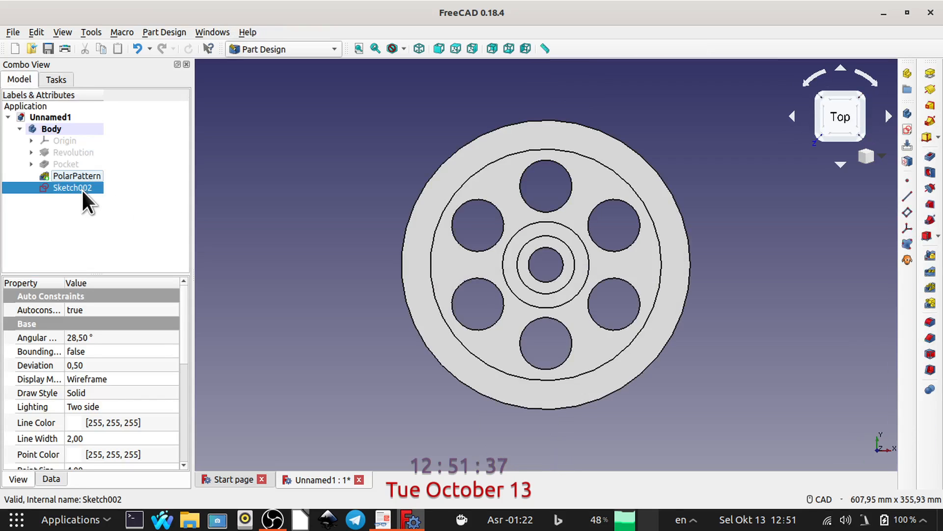
pyautogui.doubleClick(82, 189)
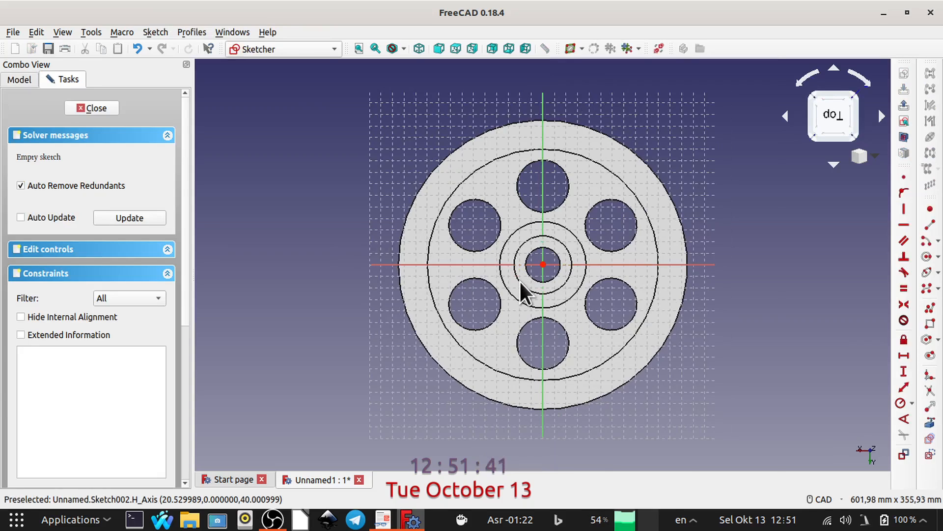
# - Consult the front view in the PDF drawing and reduce its window so it floats over the FreeCAD sketch
pyautogui.scroll(4, 520, 280)
pyautogui.moveTo(585, 206)
pyautogui.mouseDown(button='middle')
pyautogui.moveTo(506, 267)
pyautogui.moveTo(497, 289)
pyautogui.mouseUp(button='middle')
pyautogui.moveTo(529, 237)
pyautogui.mouseDown(button='middle')
pyautogui.moveTo(511, 283)
pyautogui.moveTo(516, 268)
pyautogui.mouseUp(button='middle')
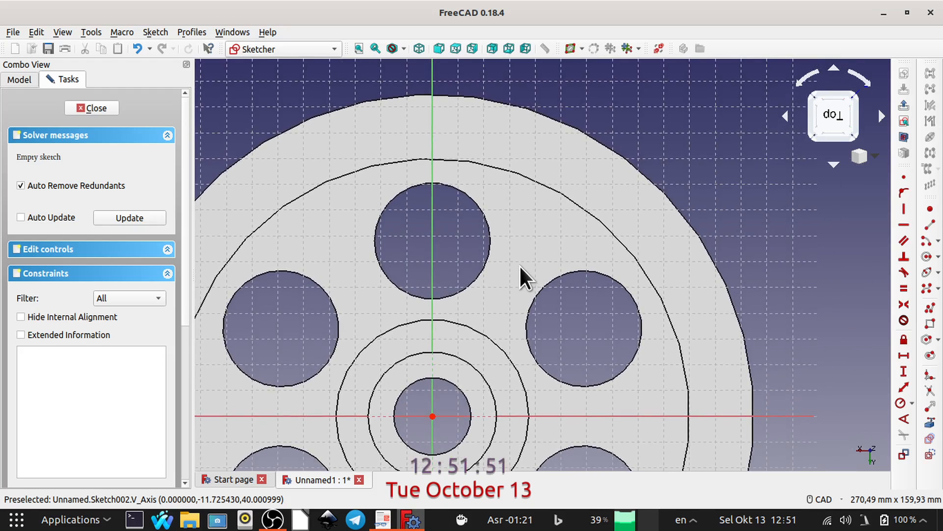
pyautogui.click(386, 521)
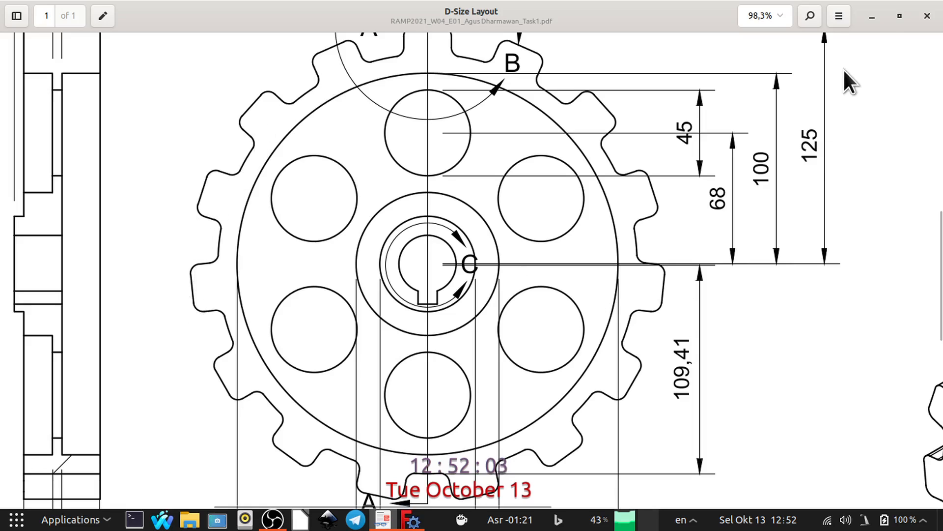
pyautogui.click(898, 16)
pyautogui.click(759, 199)
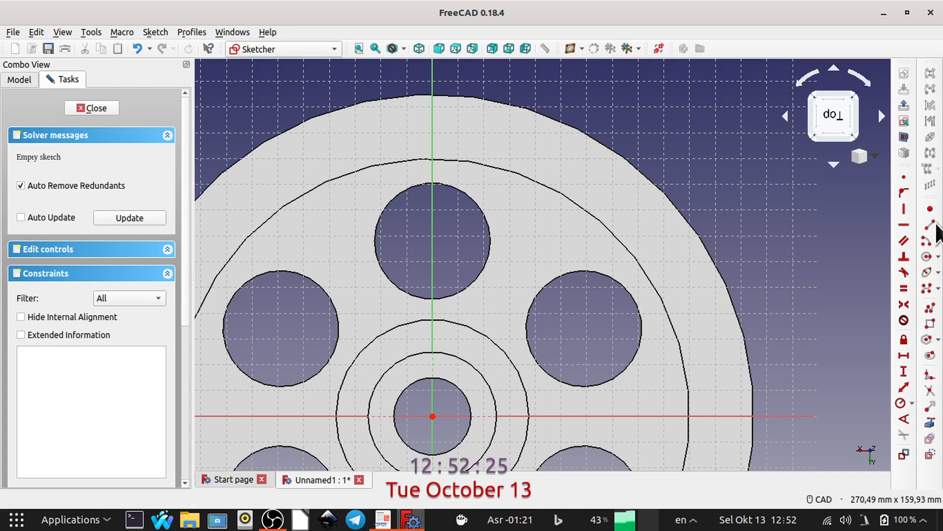
pyautogui.hotkey('alt', 'Tab')
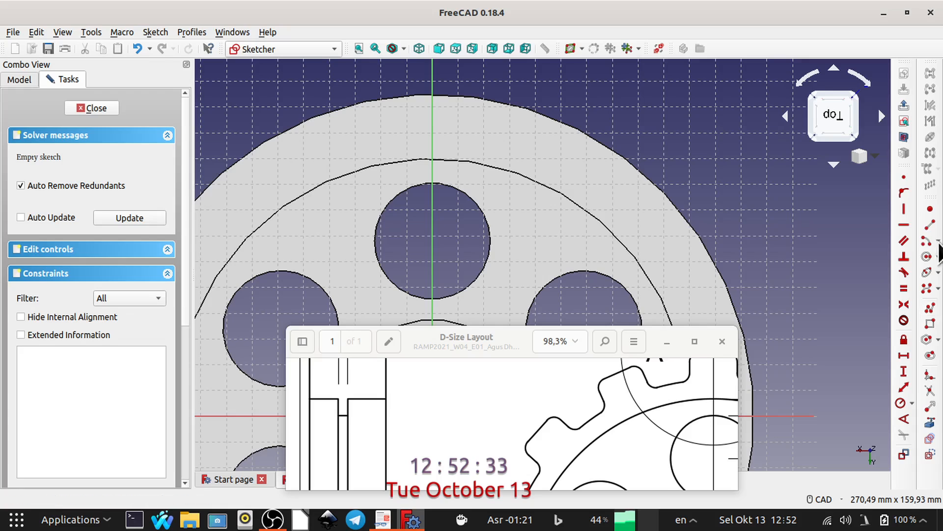
# - Try out a normal line and a construction line outside the wheel's rim, and delete both lines
pyautogui.click(930, 225)
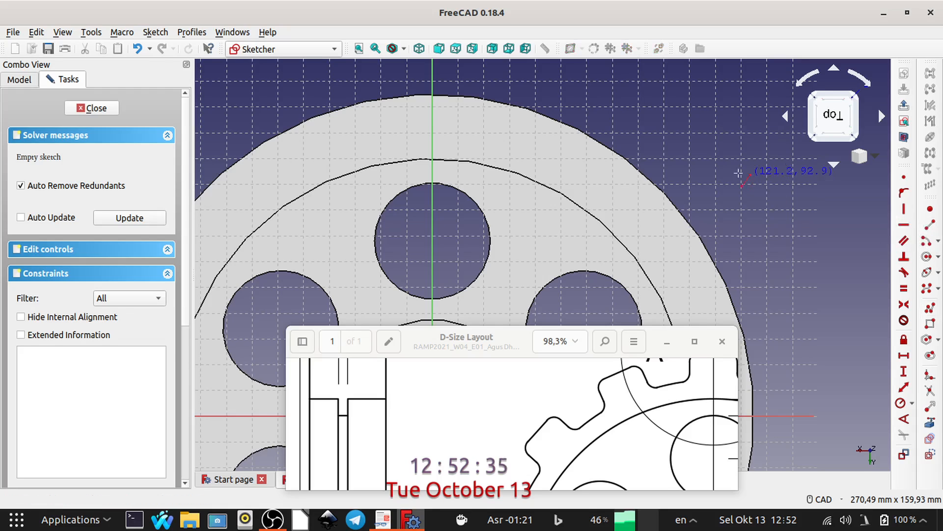
pyautogui.click(677, 151)
pyautogui.click(767, 187)
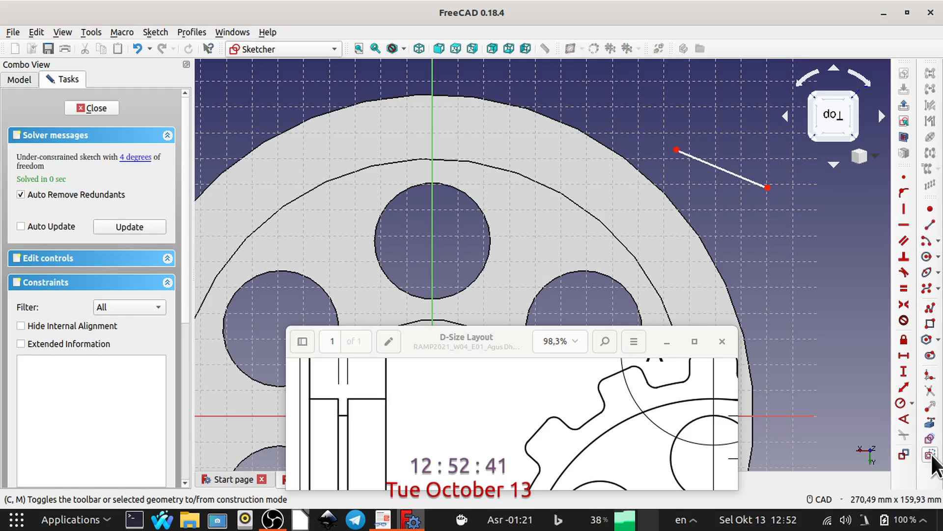
pyautogui.click(684, 169)
pyautogui.click(776, 235)
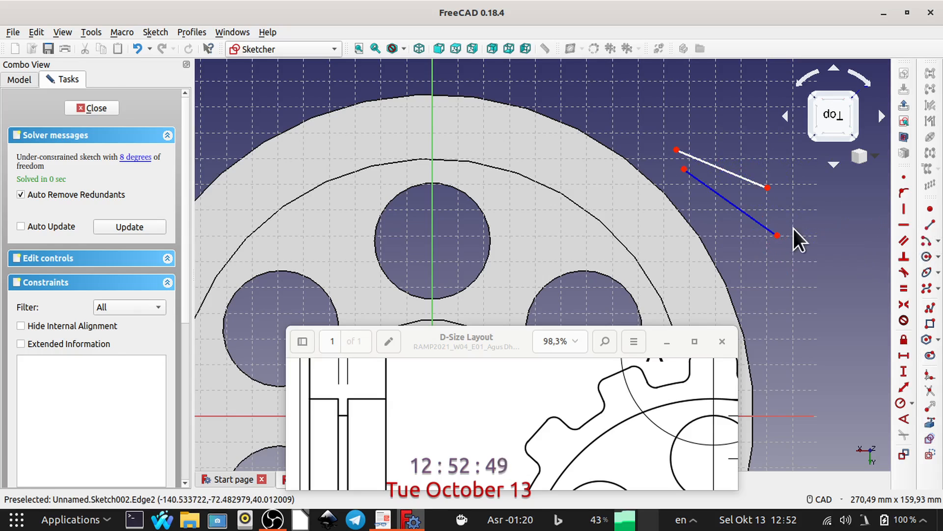
pyautogui.click(766, 228)
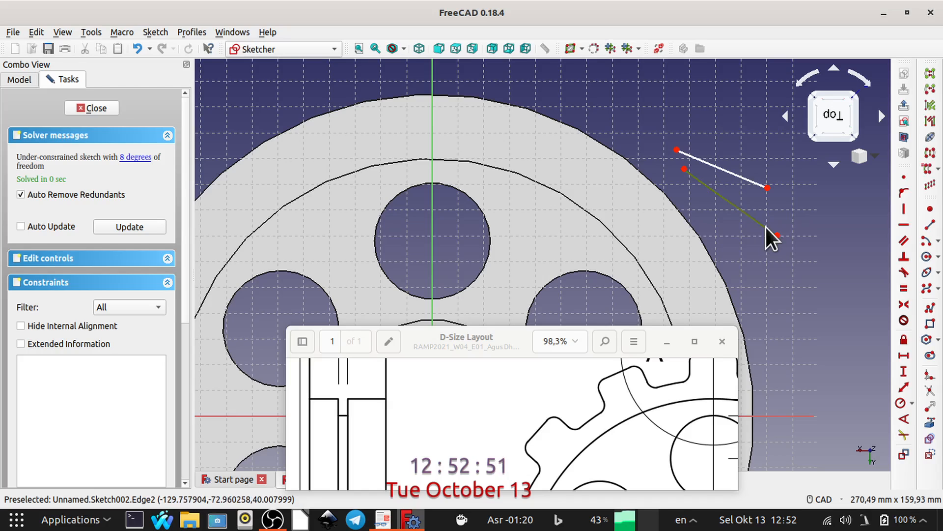
pyautogui.press('Delete')
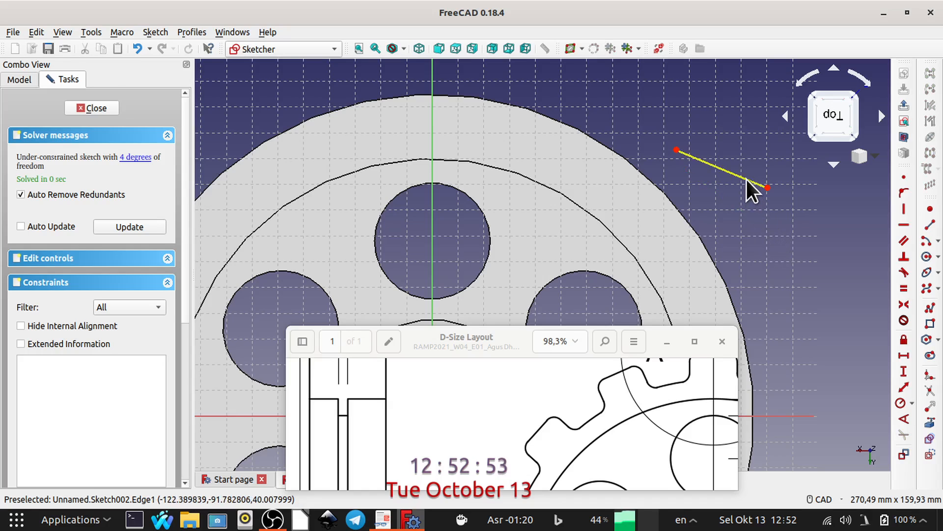
pyautogui.click(747, 179)
pyautogui.press('Delete')
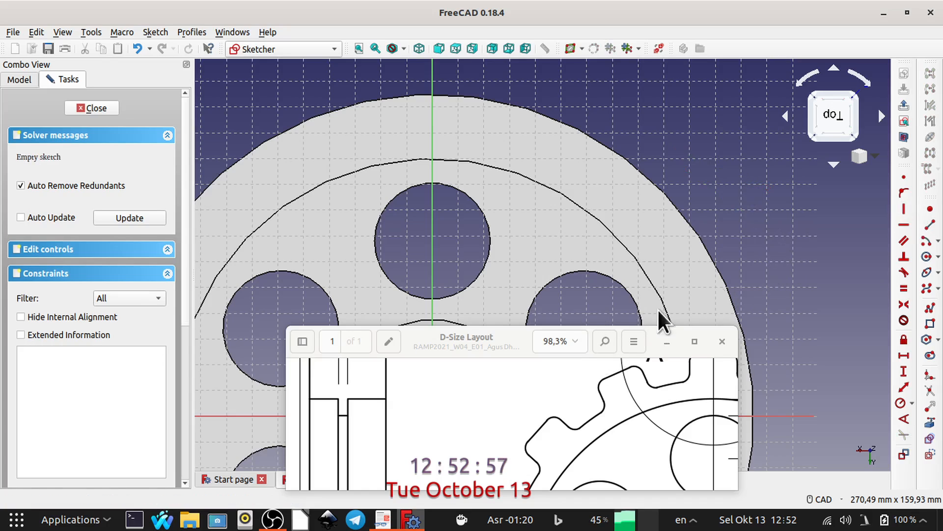
# - Hide the PDF drawing and draw two construction lines from the wheel's center to points beyond its outer rim
pyautogui.click(669, 341)
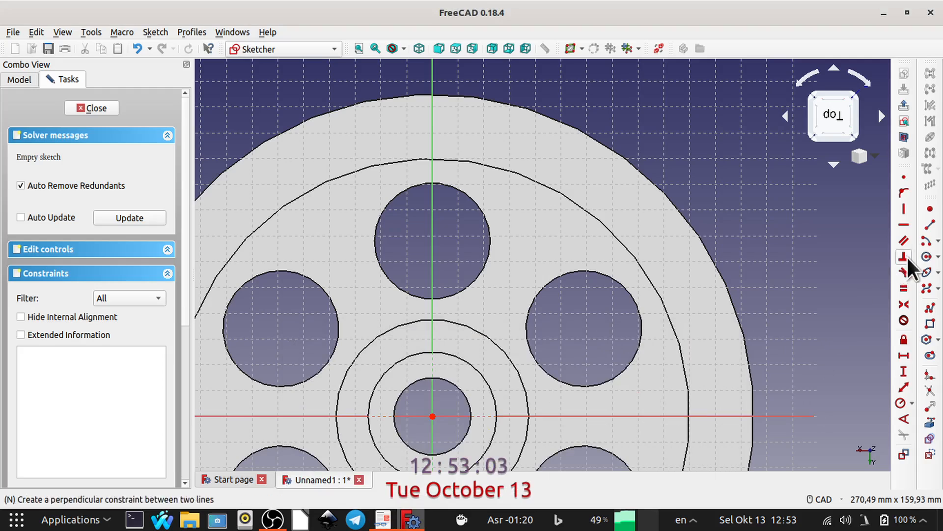
pyautogui.click(928, 225)
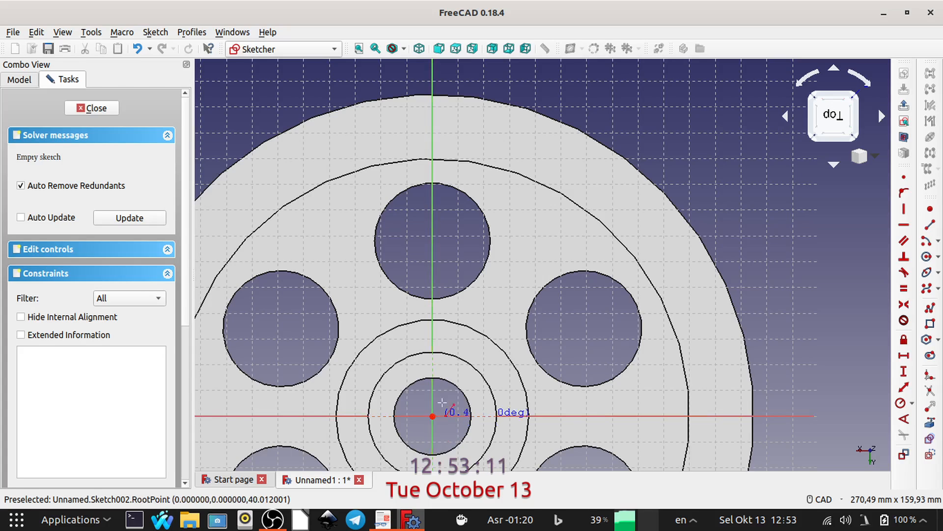
pyautogui.click(433, 416)
pyautogui.click(592, 90)
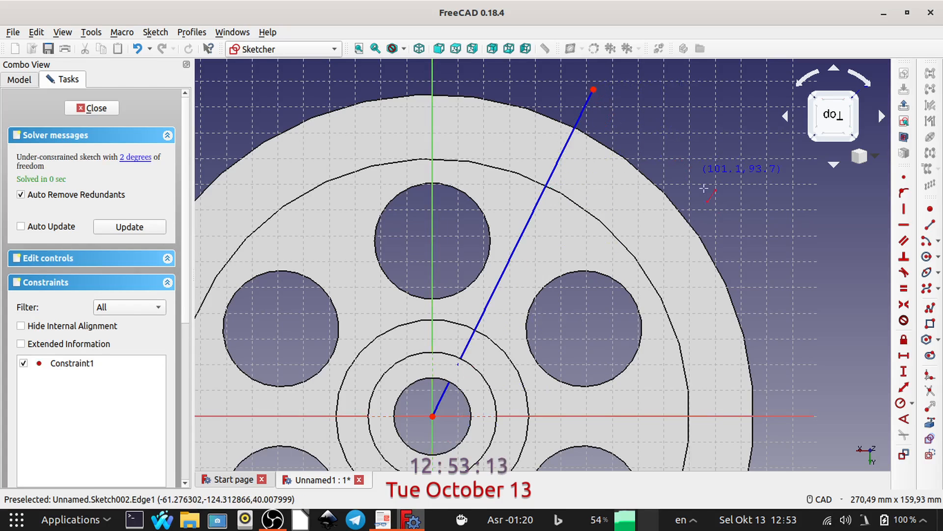
pyautogui.click(433, 416)
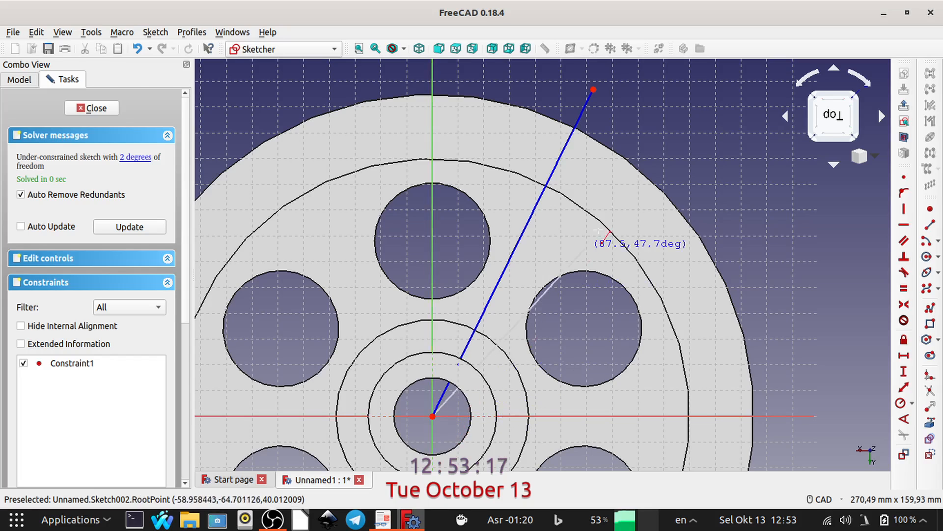
pyautogui.click(712, 120)
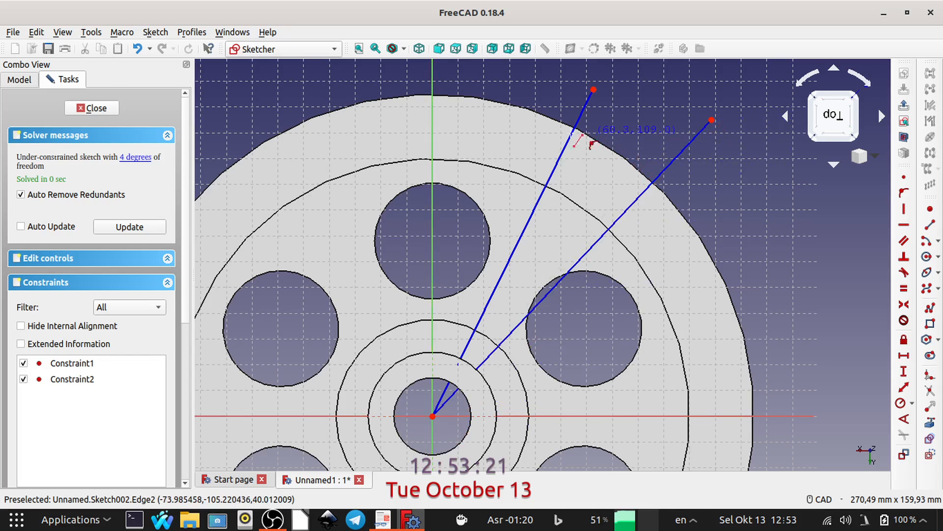
pyautogui.rightClick(751, 158)
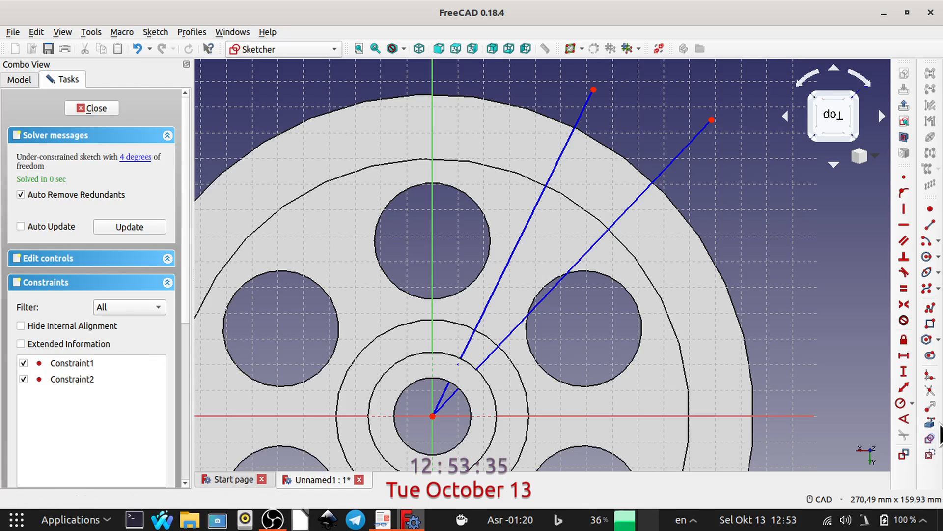
# - Link the wheel's outer rim edge into the sketch as external geometry
pyautogui.click(930, 423)
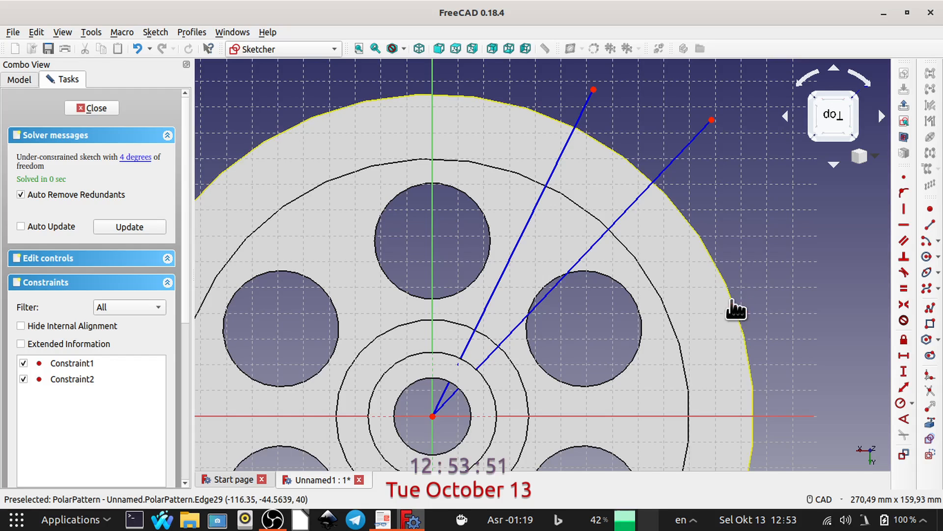
pyautogui.click(734, 299)
pyautogui.rightClick(795, 291)
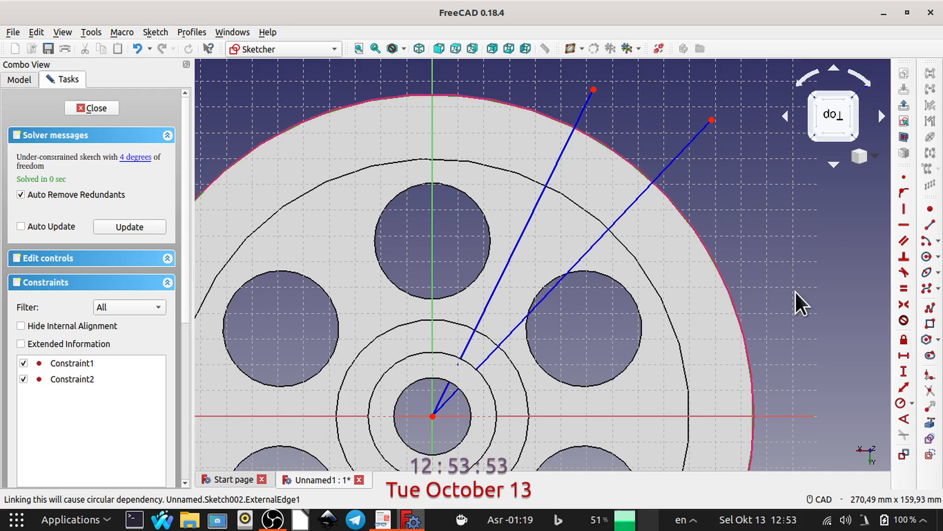
# - Constrain the outer end of the steeper construction line onto the linked outer rim edge
pyautogui.click(733, 307)
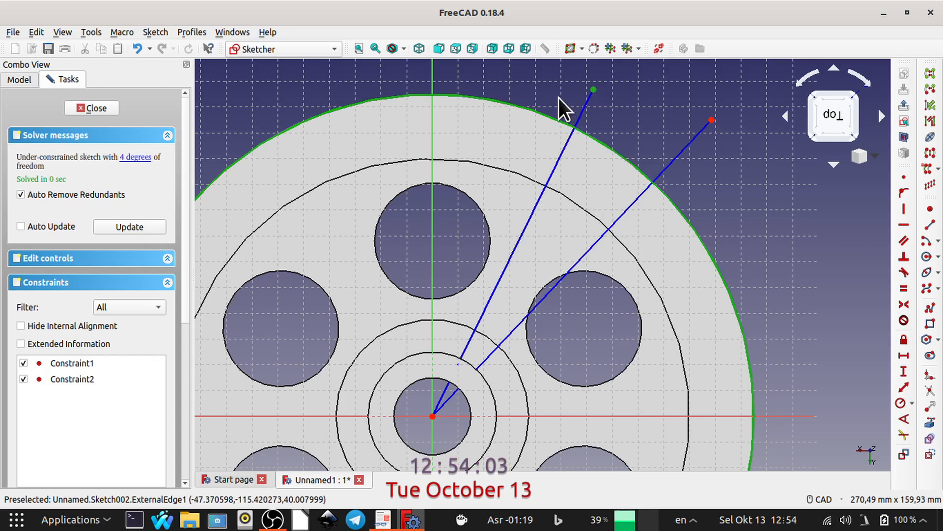
pyautogui.click(515, 105)
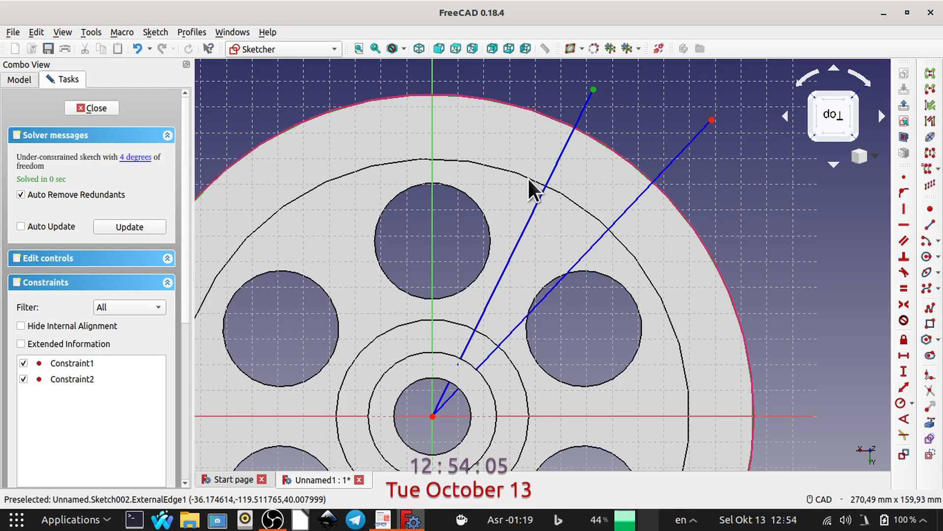
pyautogui.click(654, 99)
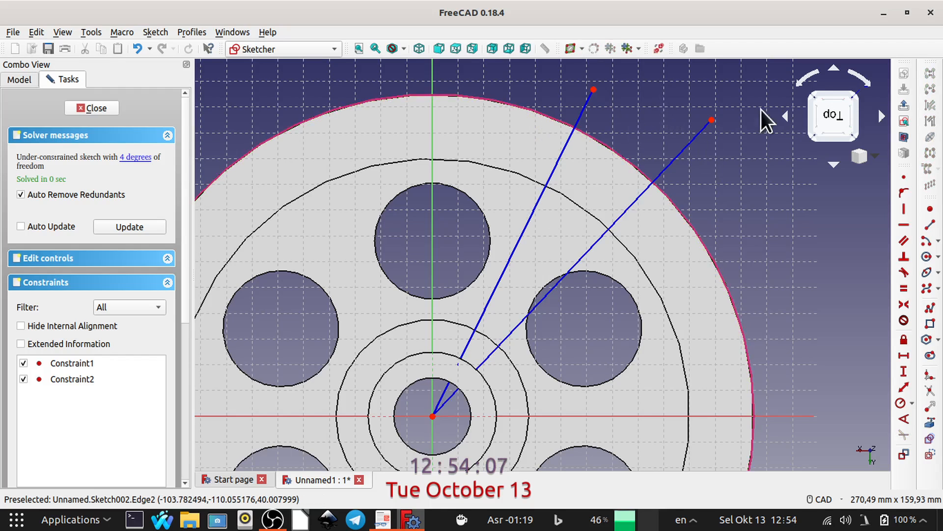
pyautogui.click(594, 90)
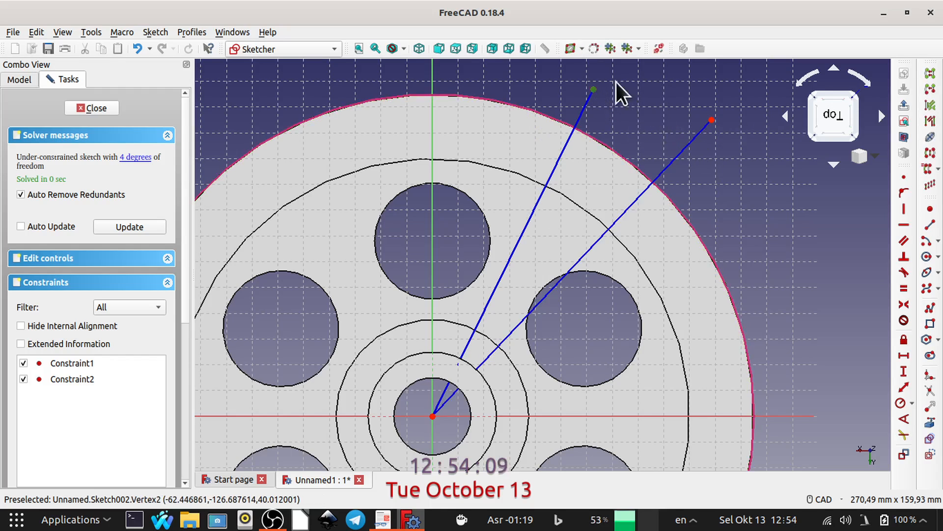
pyautogui.click(525, 106)
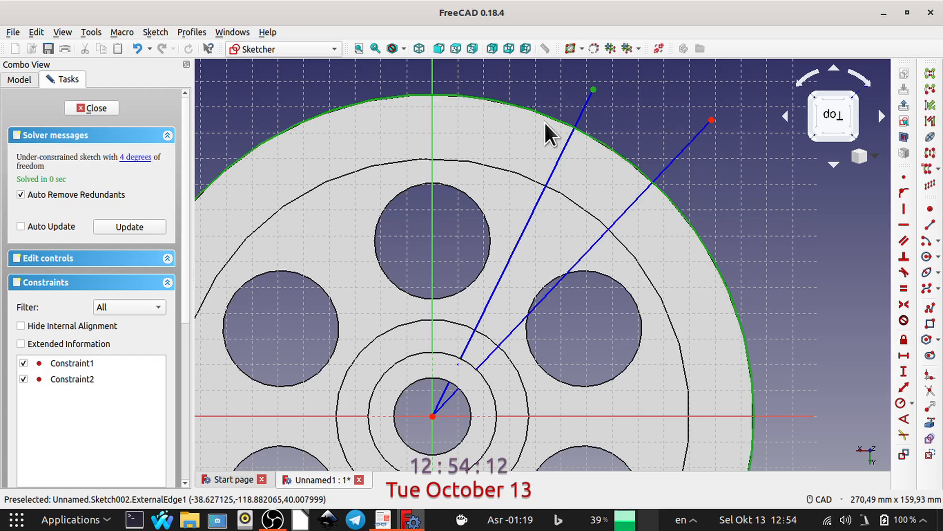
pyautogui.click(903, 191)
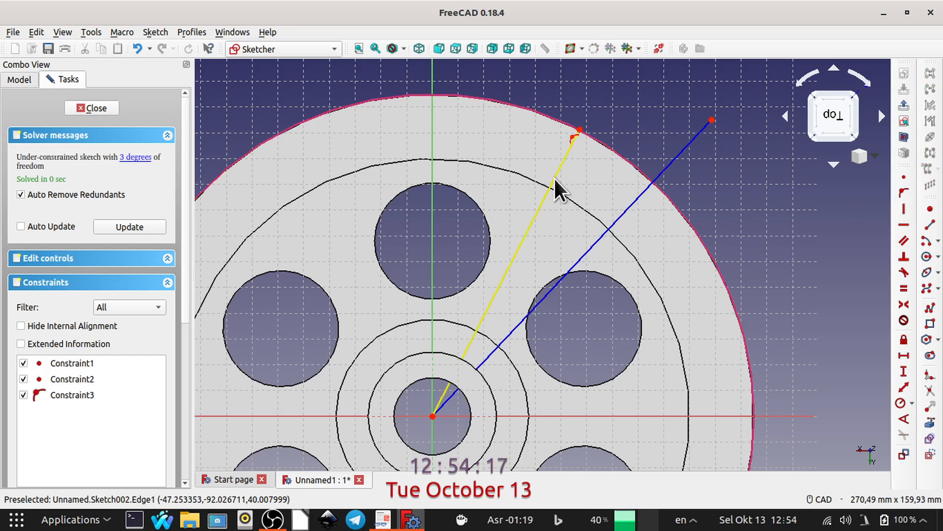
# - Swing the steeper construction line closer to the vertical axis and shift the other line's free end slightly farther outward
pyautogui.moveTo(553, 177); pyautogui.dragTo(503, 165)
pyautogui.moveTo(709, 126); pyautogui.dragTo(730, 126)
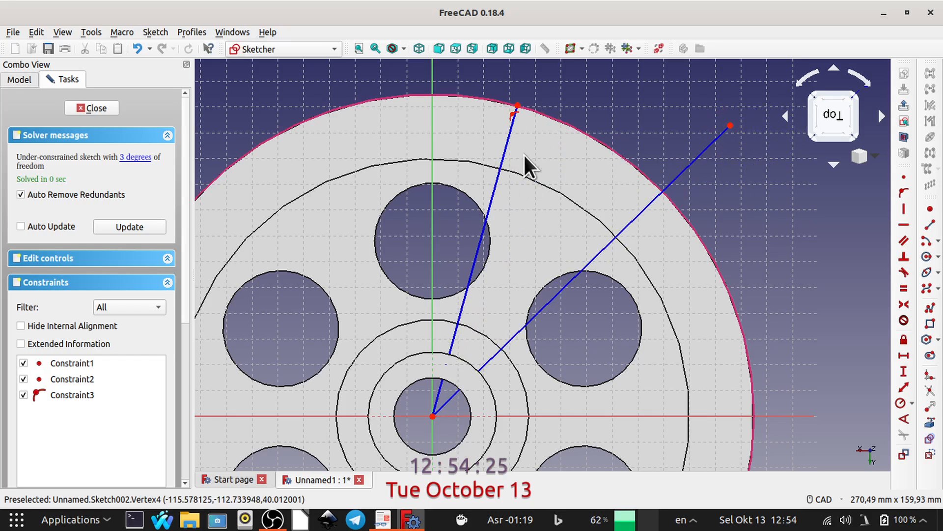
pyautogui.moveTo(498, 173)
pyautogui.mouseDown()
pyautogui.moveTo(565, 223)
pyautogui.moveTo(491, 189)
pyautogui.moveTo(481, 173)
pyautogui.mouseUp()
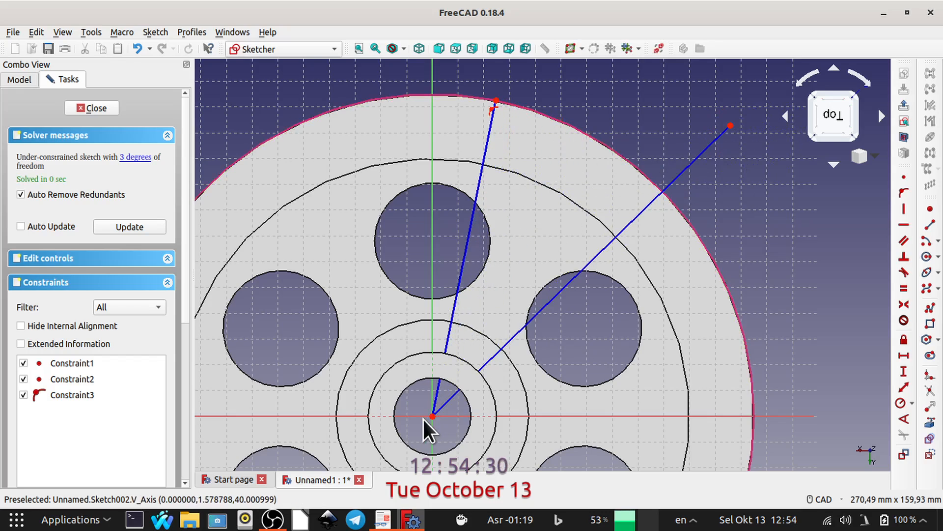
# - Constrain the free end of the second construction line onto the outer rim edge
pyautogui.click(731, 126)
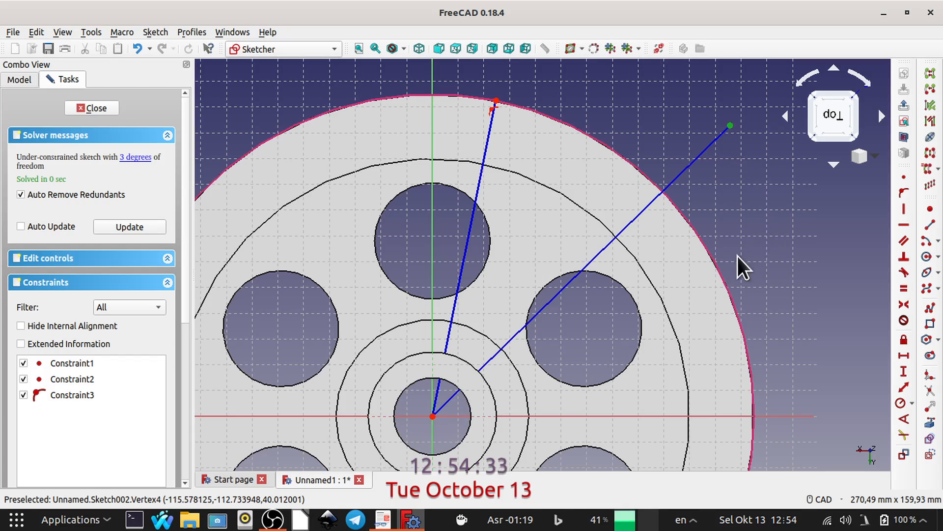
pyautogui.click(718, 268)
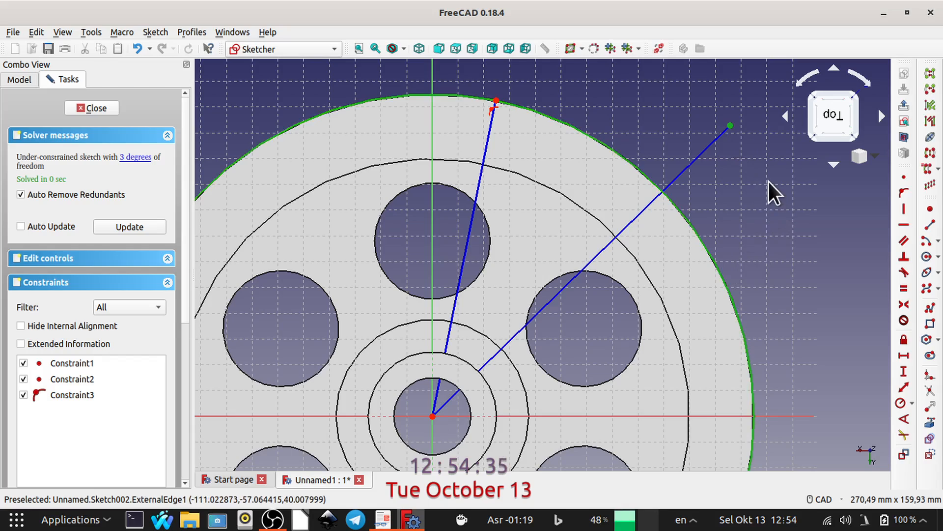
pyautogui.click(902, 193)
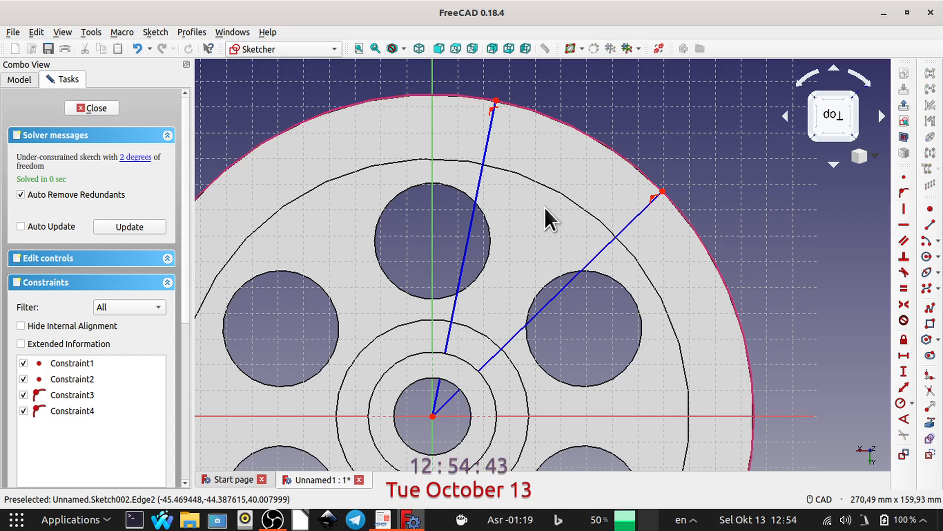
# - Set the angle between the two construction lines to 360/15 (24°) and place its dimension outside the rim
pyautogui.click(484, 160)
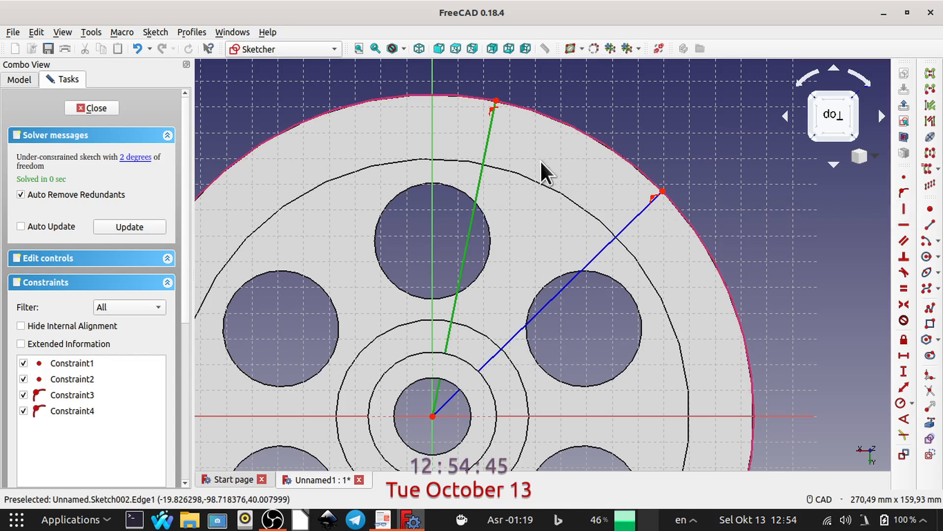
pyautogui.click(629, 220)
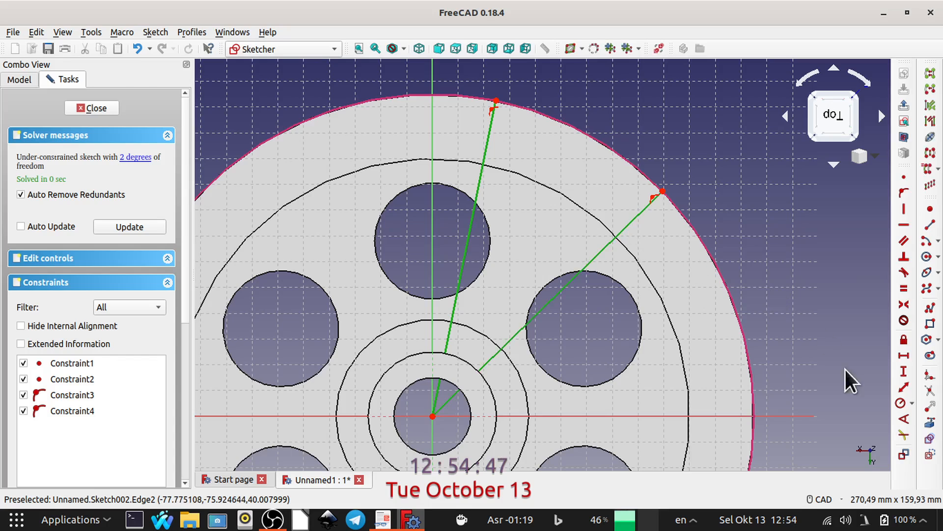
pyautogui.click(908, 418)
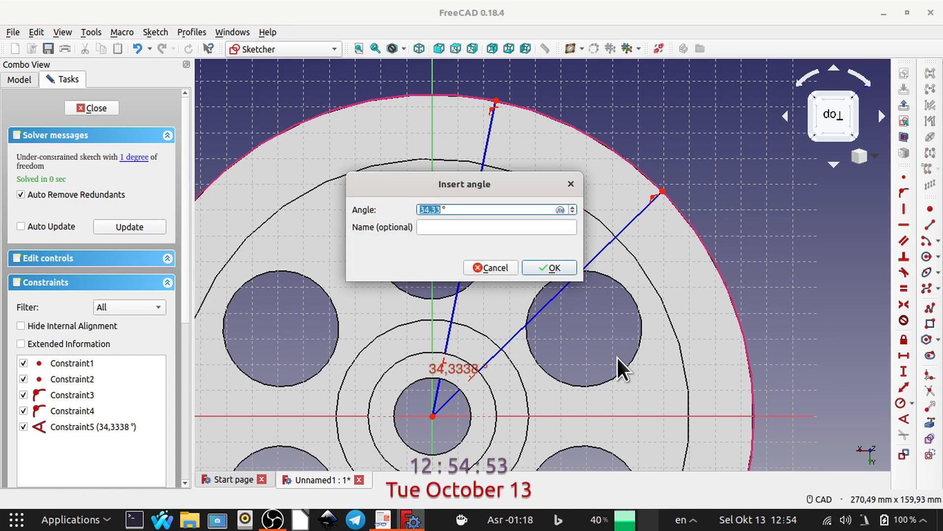
pyautogui.write('360/15')
pyautogui.press('Return')
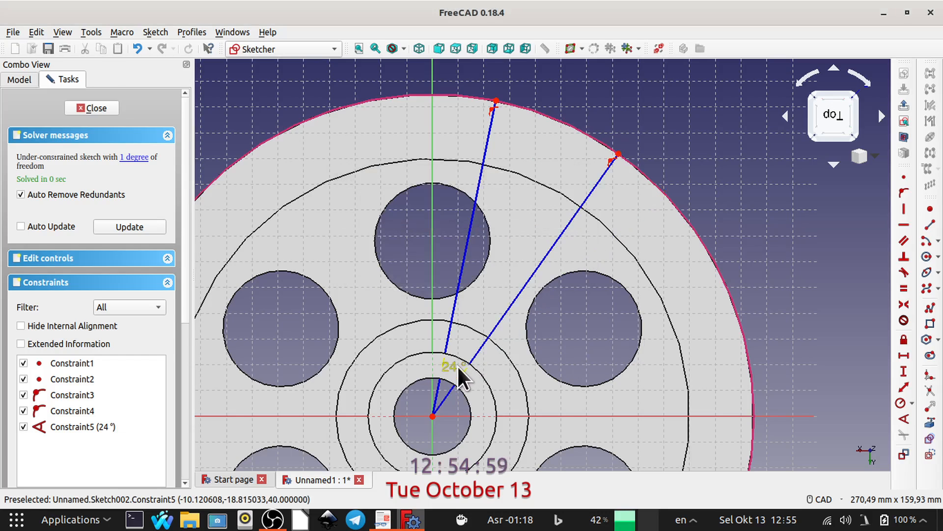
pyautogui.moveTo(457, 364); pyautogui.dragTo(592, 109)
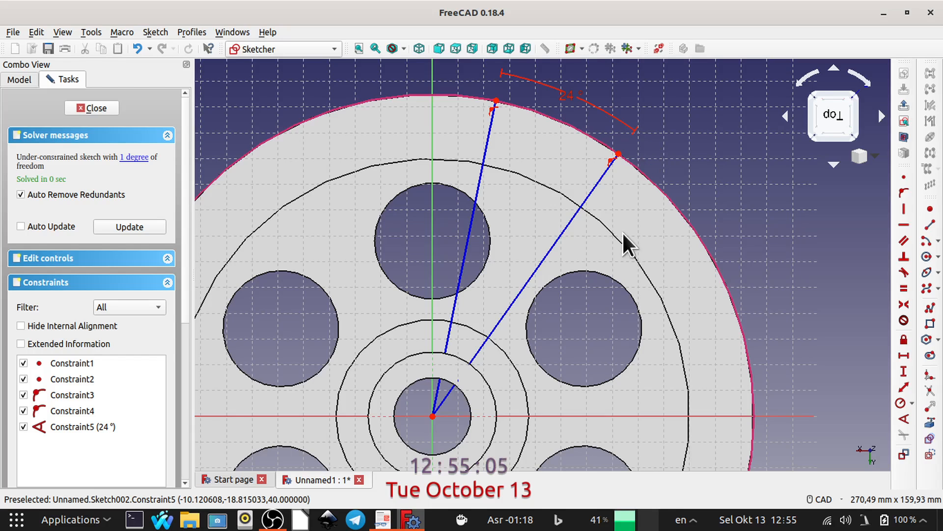
# - Examine the tooth and root dimensions in the PDF drawing's front view at full window size, and return to FreeCAD
pyautogui.click(383, 520)
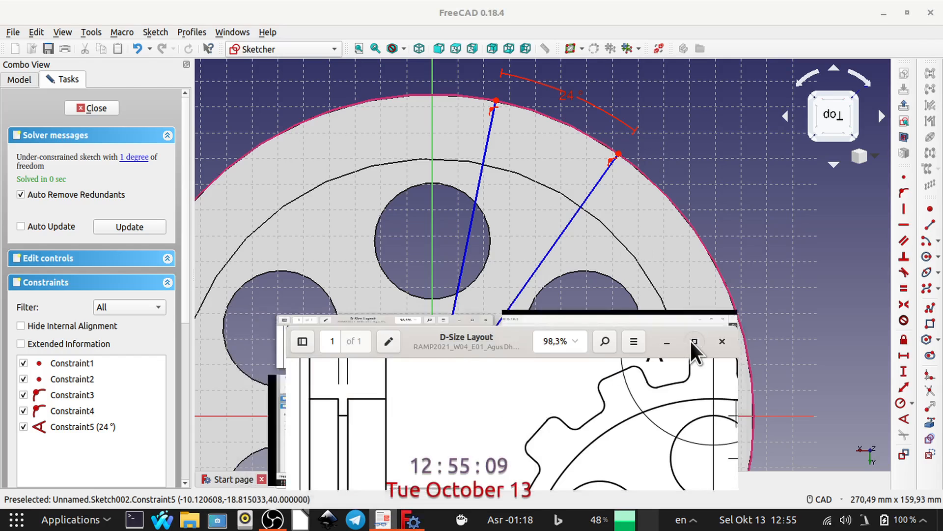
pyautogui.click(691, 341)
pyautogui.scroll(5, 529, 210)
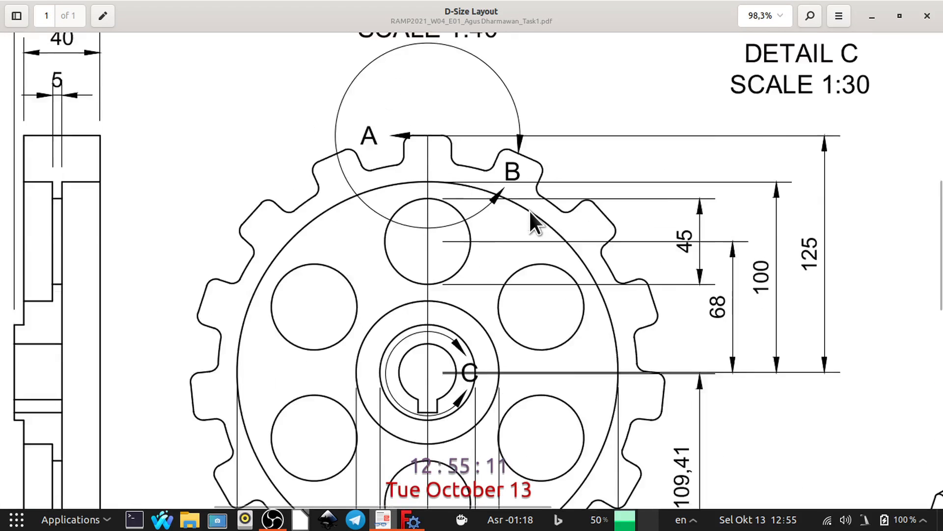
pyautogui.moveTo(514, 114); pyautogui.dragTo(506, 179, button='middle')
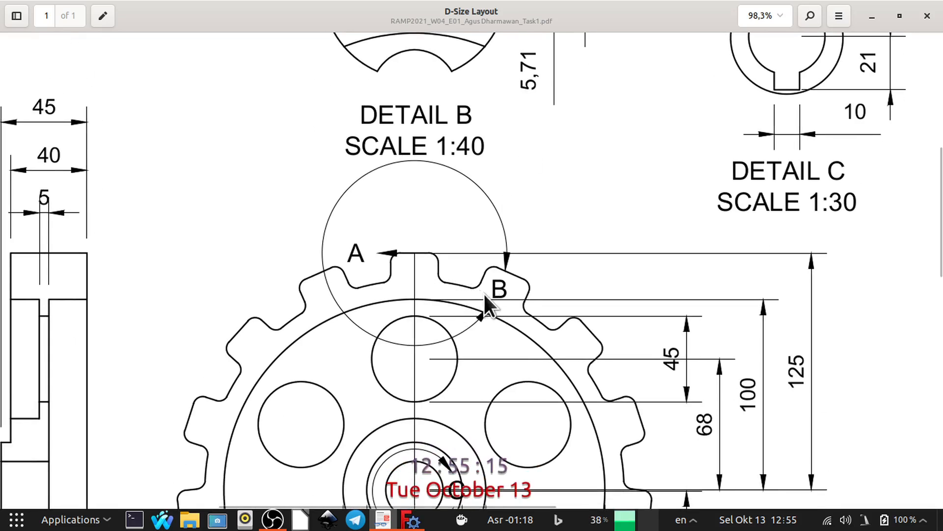
pyautogui.moveTo(512, 370)
pyautogui.mouseDown(button='middle')
pyautogui.moveTo(503, 318)
pyautogui.moveTo(521, 197)
pyautogui.mouseUp(button='middle')
pyautogui.moveTo(509, 347)
pyautogui.mouseDown(button='middle')
pyautogui.moveTo(509, 324)
pyautogui.moveTo(539, 265)
pyautogui.moveTo(558, 231)
pyautogui.moveTo(572, 229)
pyautogui.mouseUp(button='middle')
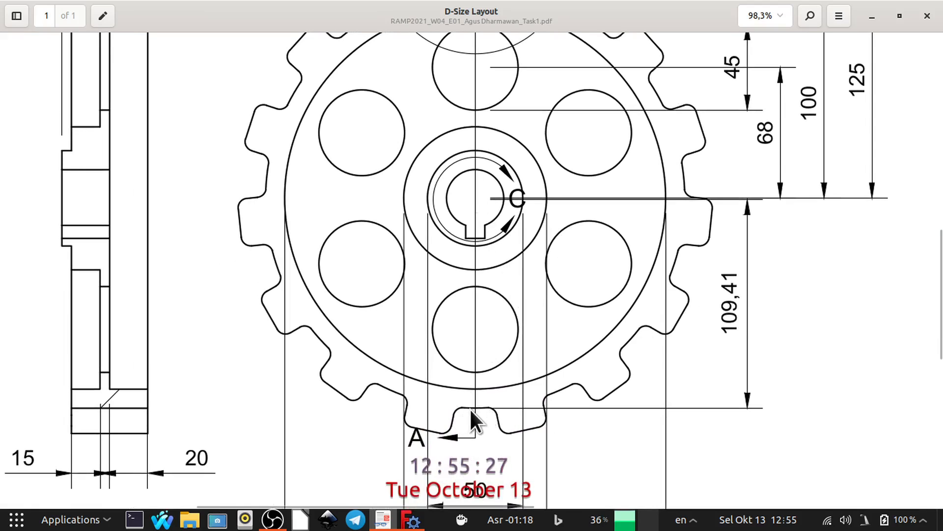
pyautogui.moveTo(416, 519)
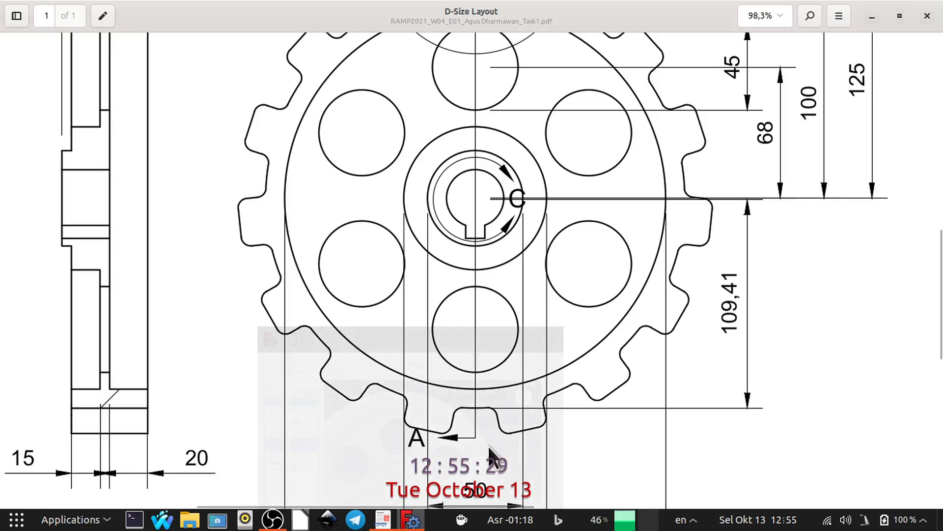
pyautogui.click(490, 447)
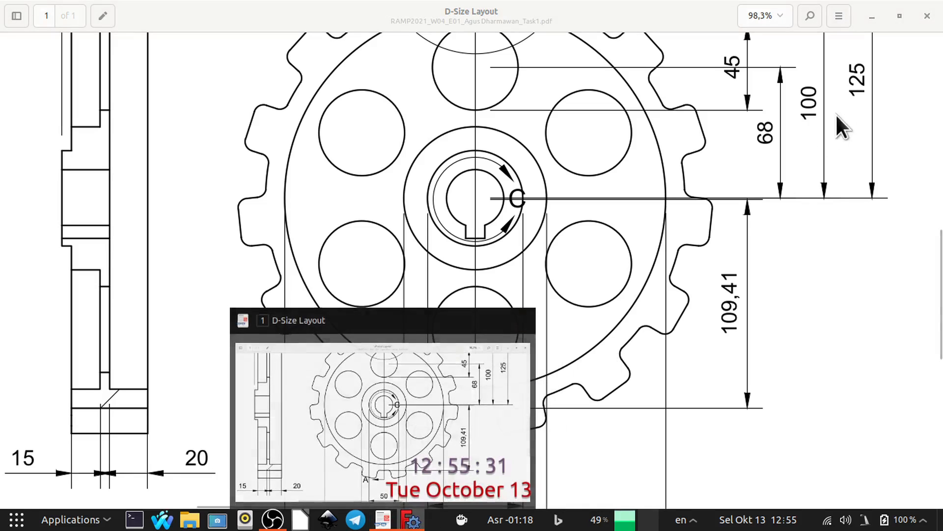
pyautogui.click(873, 16)
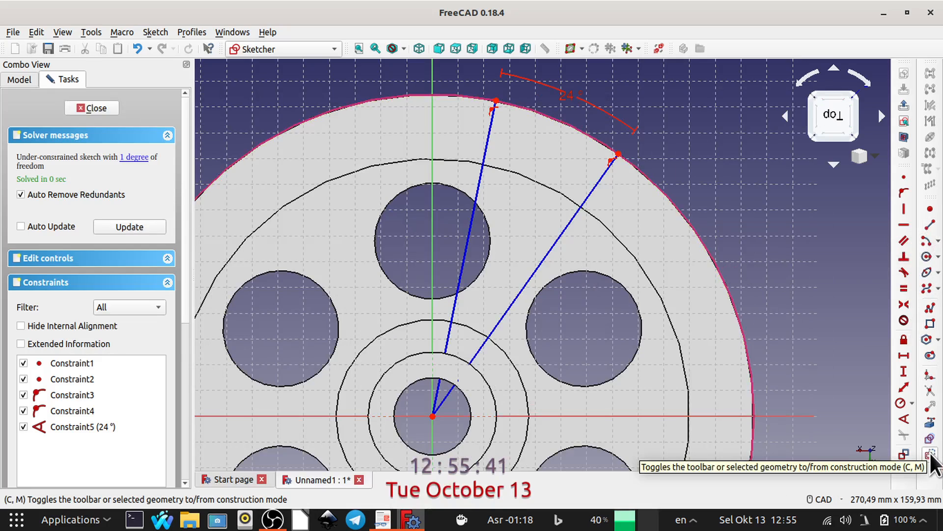
# - Draw a normal arc centered on the wheel's center, between the two construction lines and just inside the outer rim
pyautogui.click(926, 241)
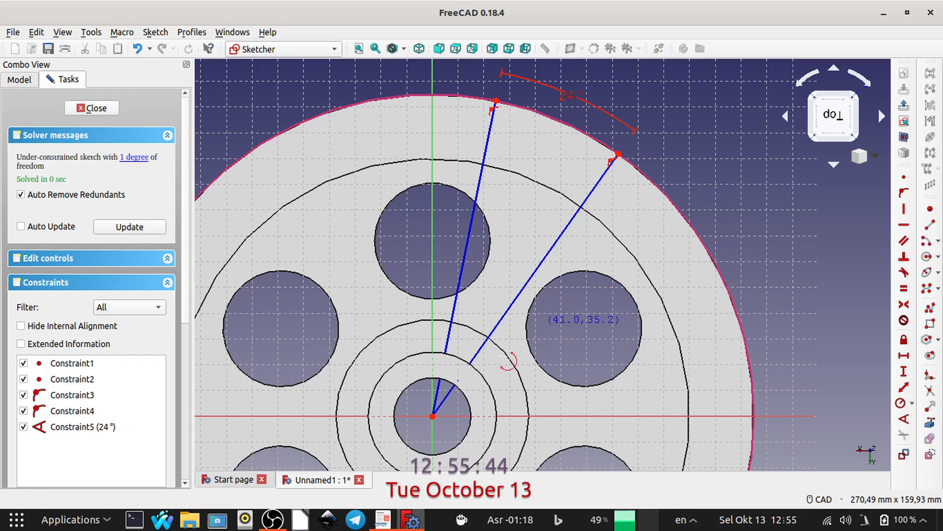
pyautogui.click(433, 416)
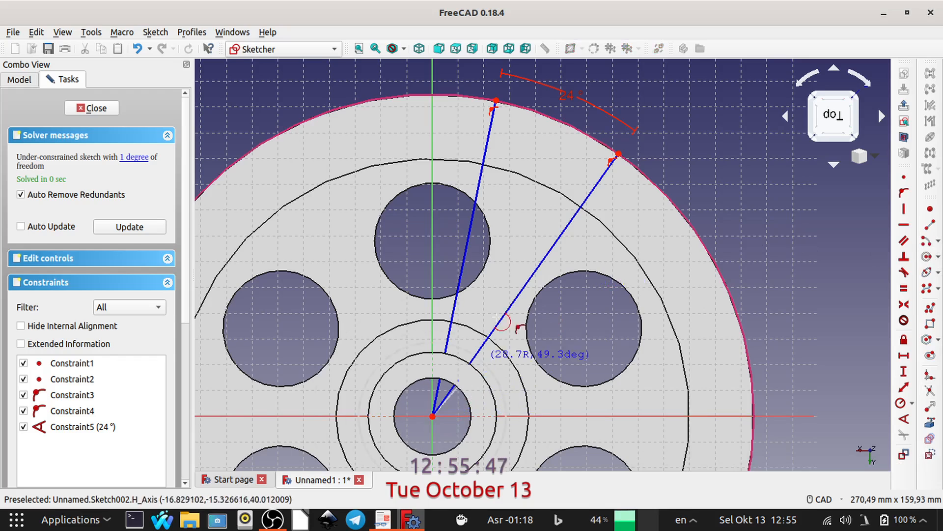
pyautogui.click(504, 139)
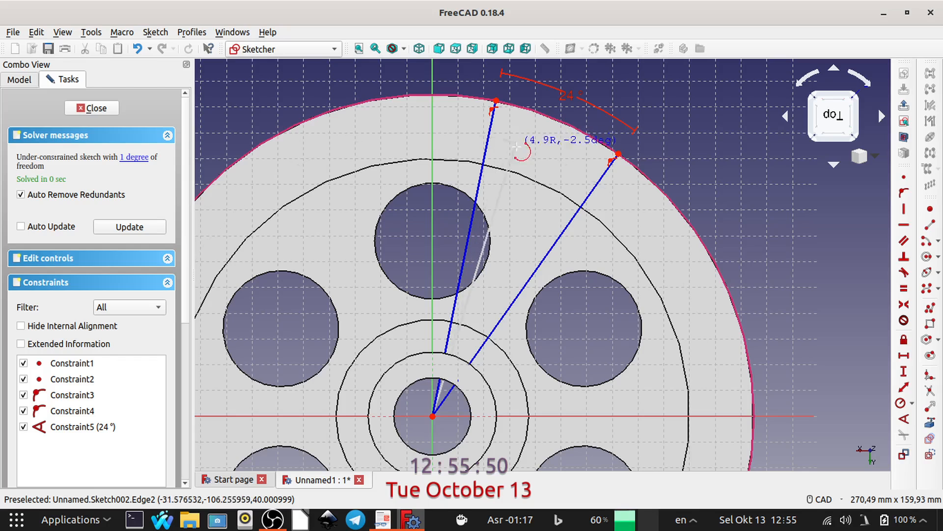
pyautogui.click(576, 171)
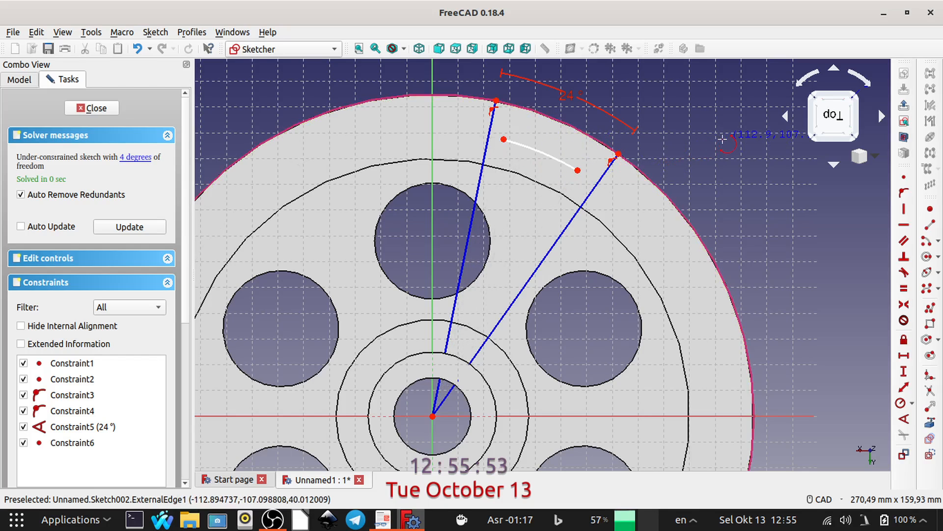
# - Set the inner arc's radius to 109,41 mm and place its dimension outside the outer rim
pyautogui.press('Escape')
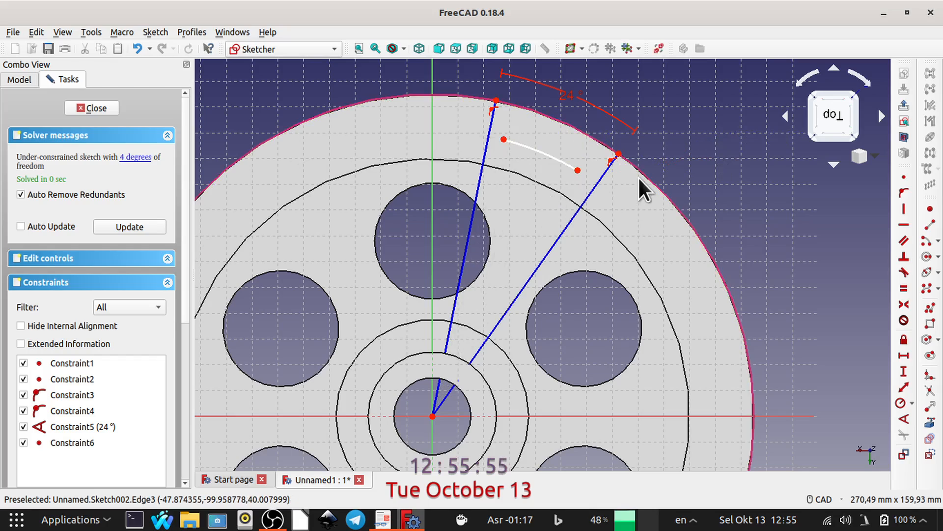
pyautogui.click(556, 160)
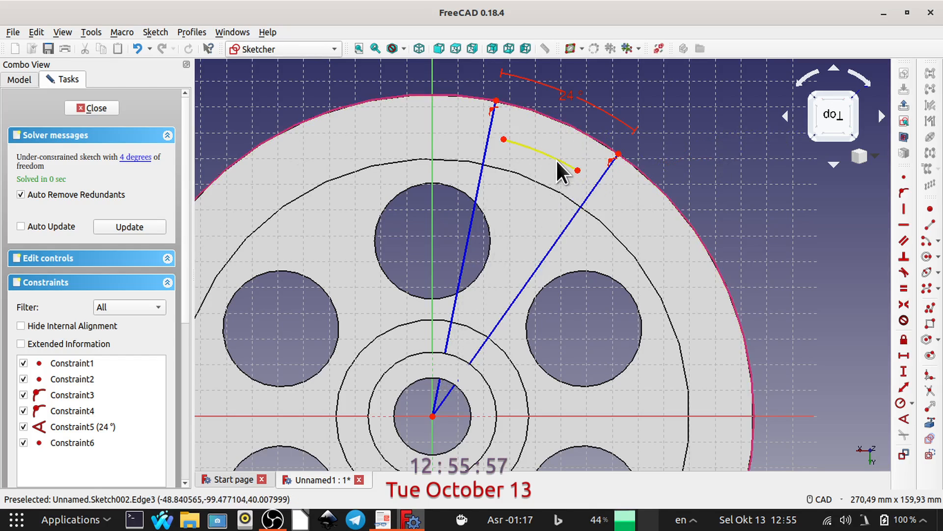
pyautogui.click(900, 403)
pyautogui.write('1')
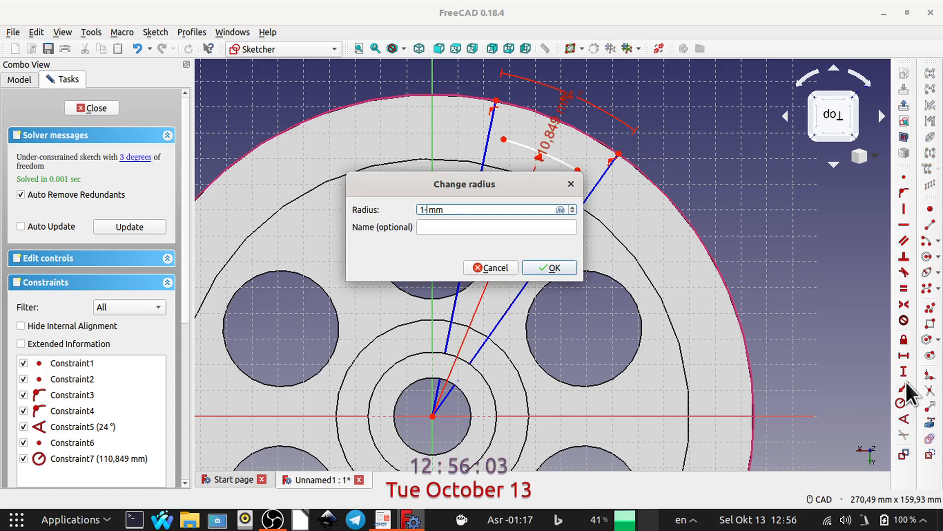
pyautogui.write('09,42')
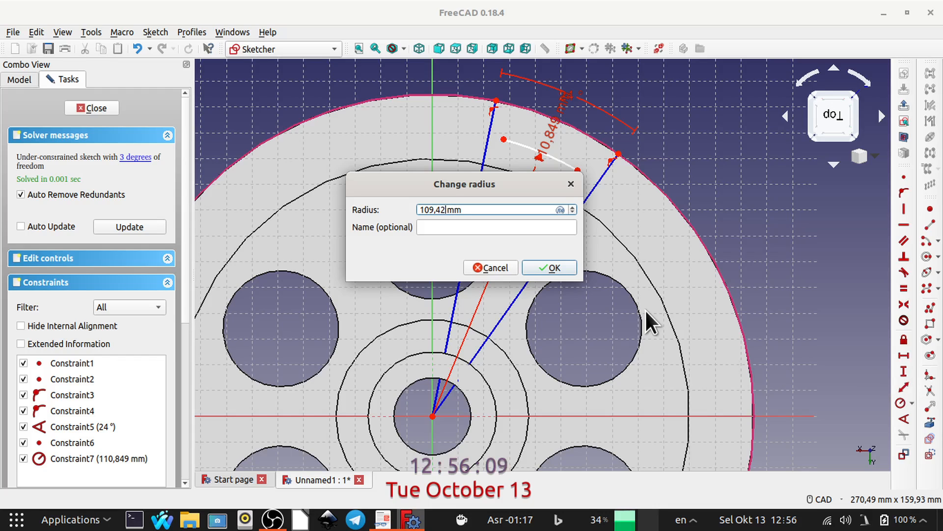
pyautogui.press('BackSpace')
pyautogui.press('Return')
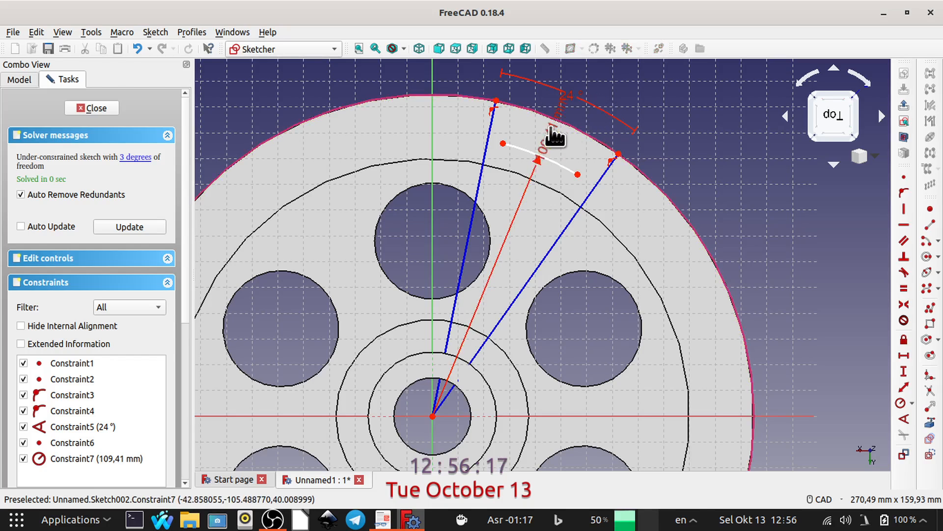
pyautogui.moveTo(554, 136); pyautogui.dragTo(596, 99)
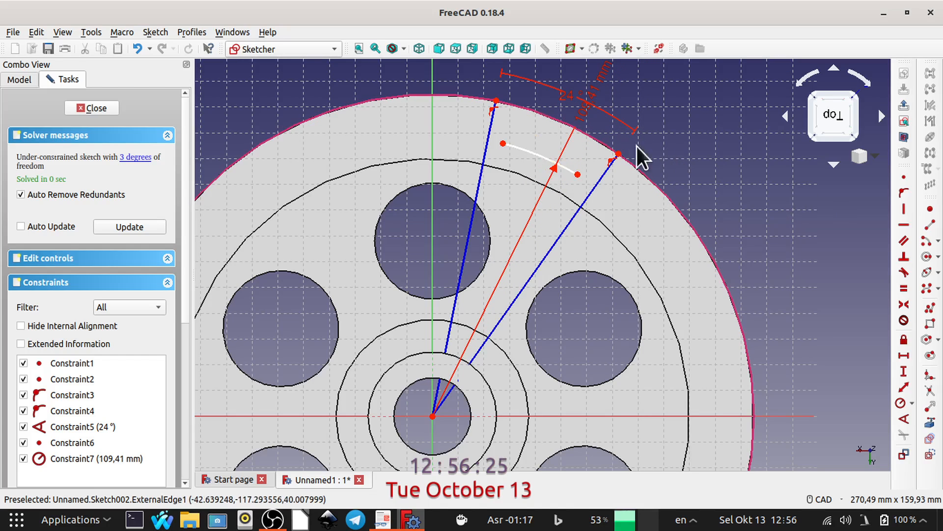
# - Check the tooth shape in the PDF drawing and, back in FreeCAD, draw a line from each end of the inner arc to the outer rim edge
pyautogui.click(382, 519)
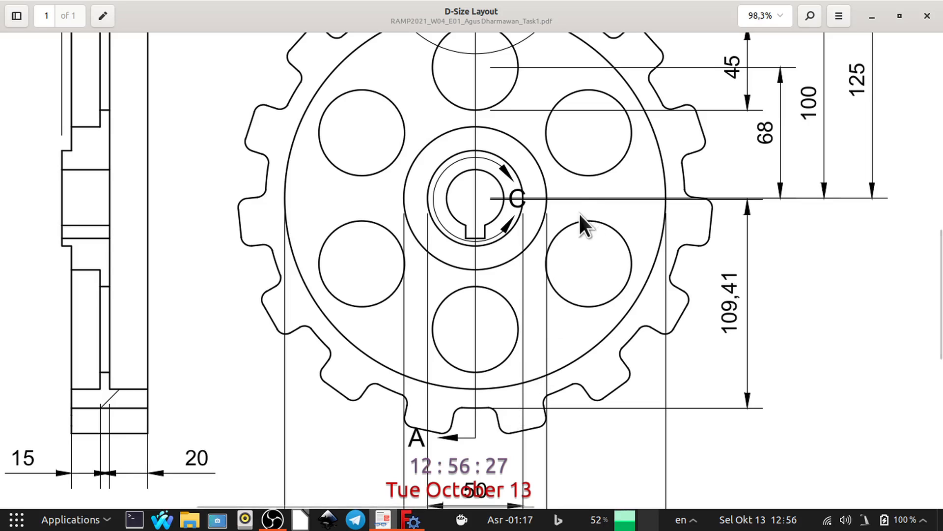
pyautogui.moveTo(572, 174); pyautogui.dragTo(563, 361, button='middle')
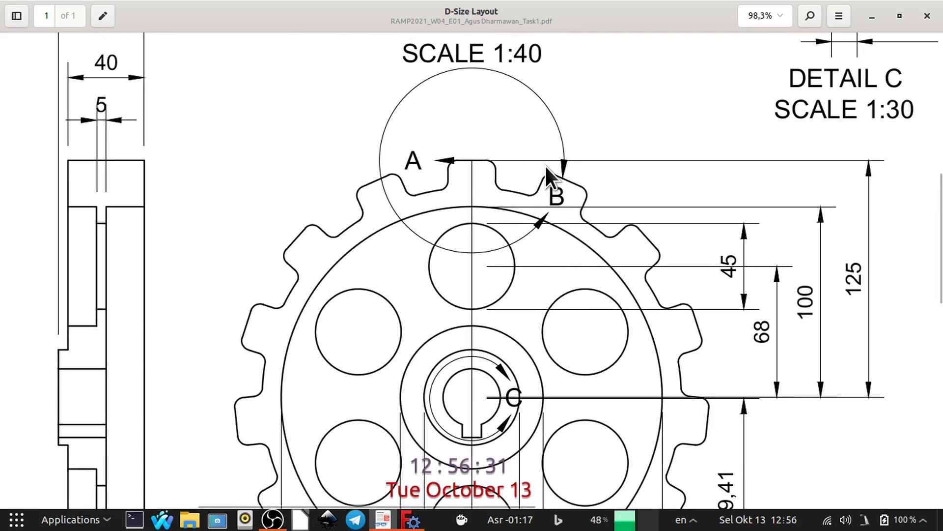
pyautogui.click(415, 519)
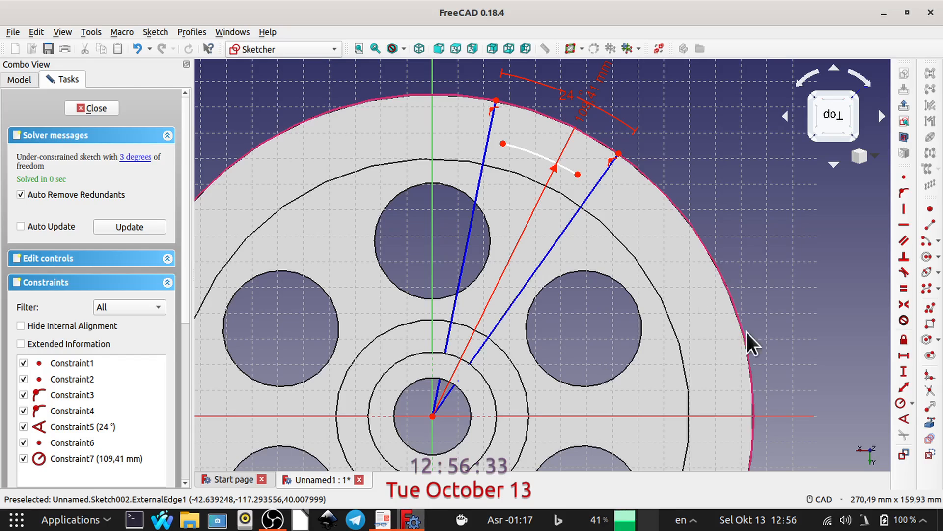
pyautogui.click(928, 229)
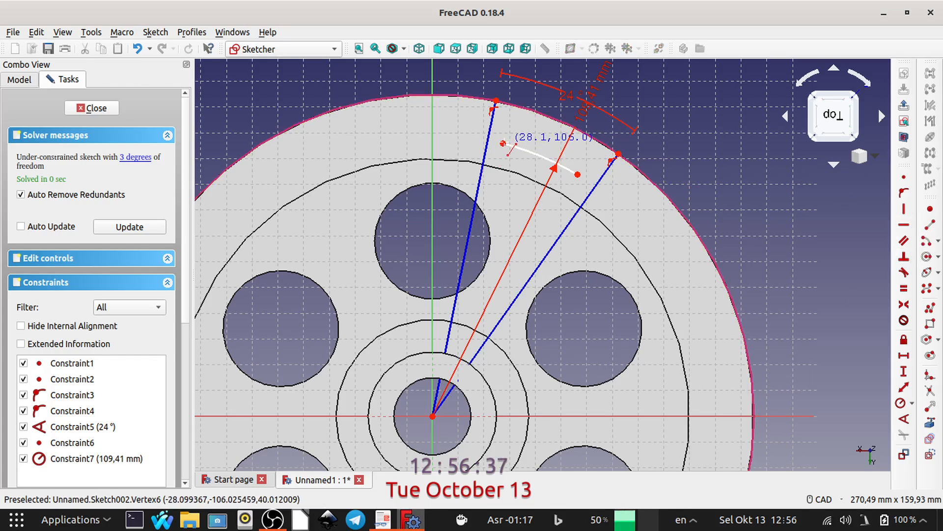
pyautogui.click(502, 143)
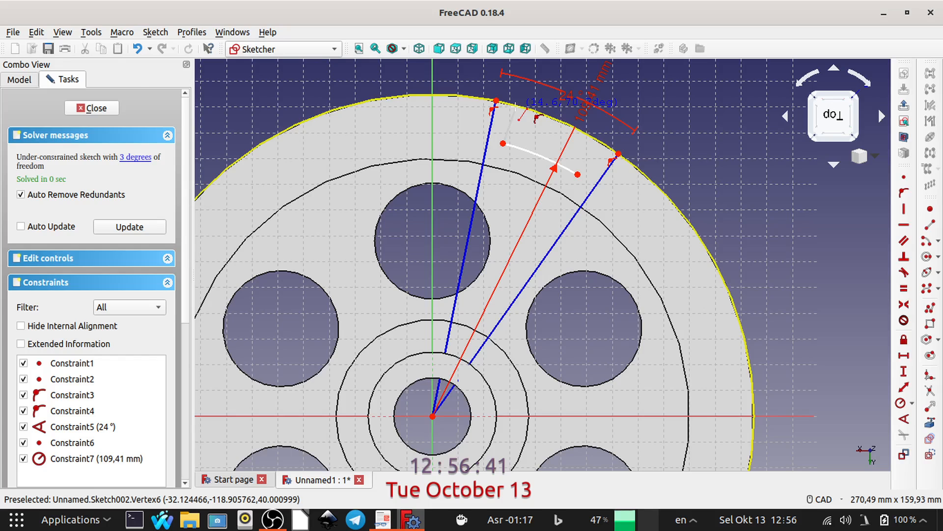
pyautogui.click(516, 105)
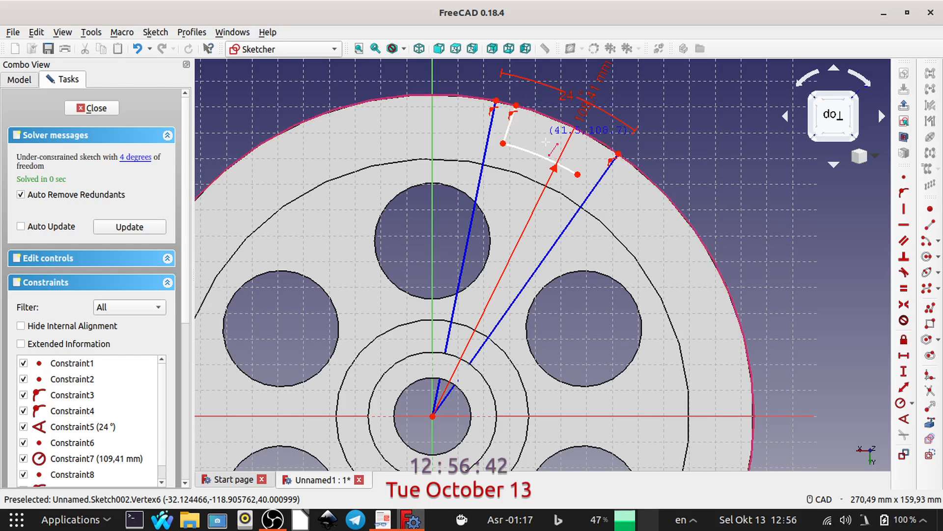
pyautogui.click(578, 174)
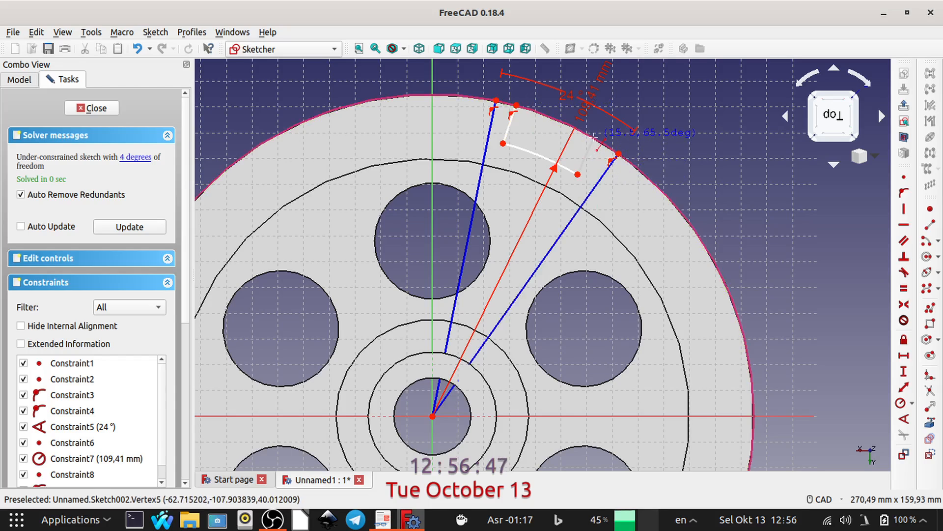
pyautogui.click(594, 137)
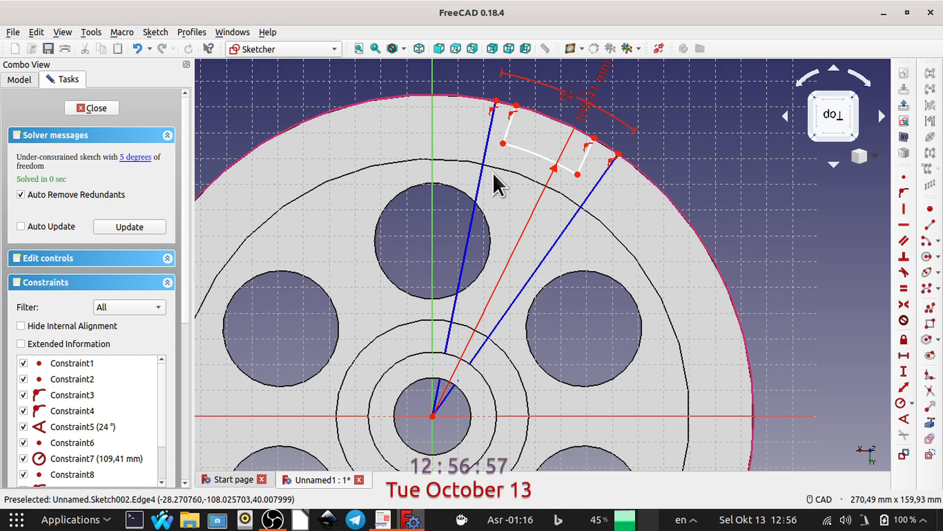
# - Make each side line of the gap parallel to its neighbouring construction line and shift the first side line slightly inward
pyautogui.click(508, 127)
pyautogui.click(491, 125)
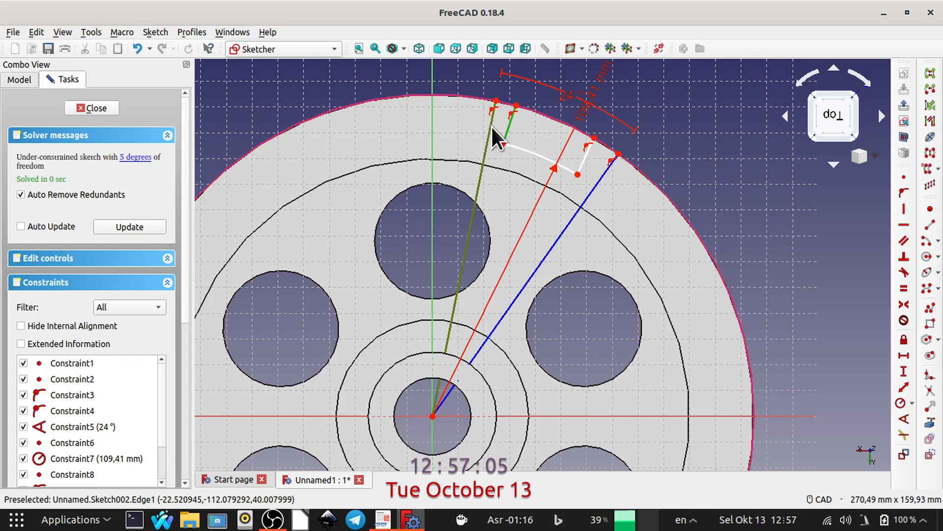
pyautogui.click(904, 240)
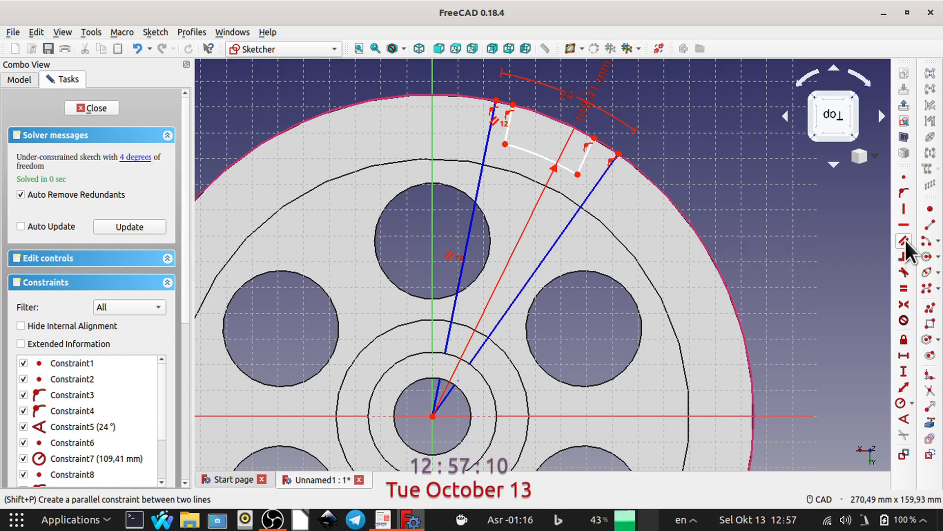
pyautogui.click(584, 161)
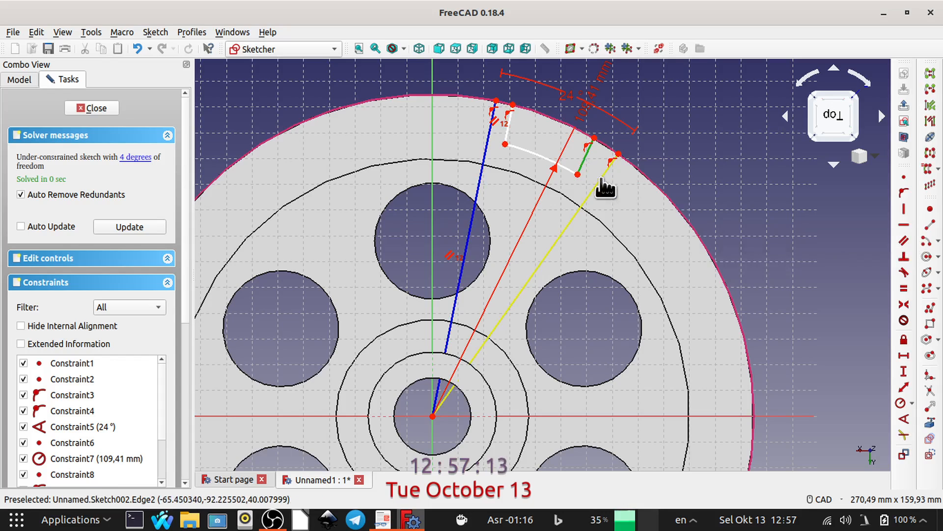
pyautogui.click(601, 177)
pyautogui.click(903, 239)
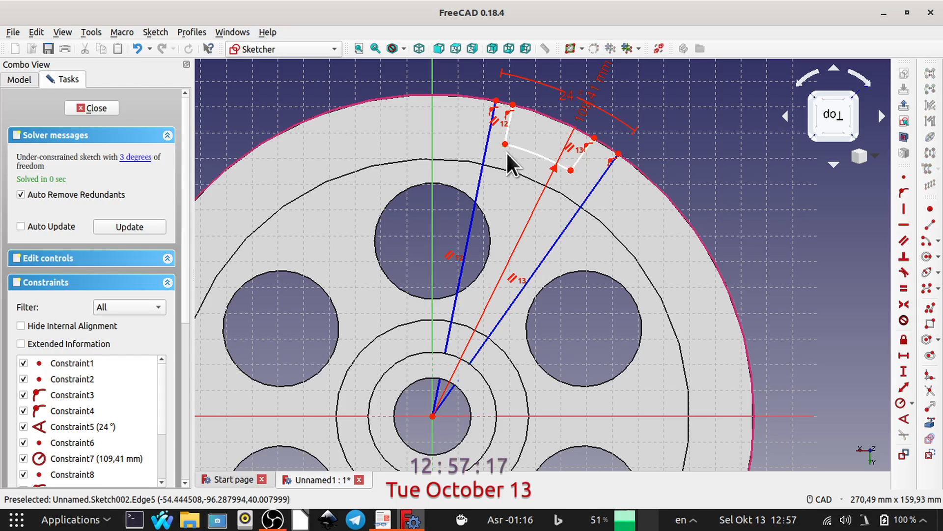
pyautogui.moveTo(507, 129); pyautogui.dragTo(556, 170)
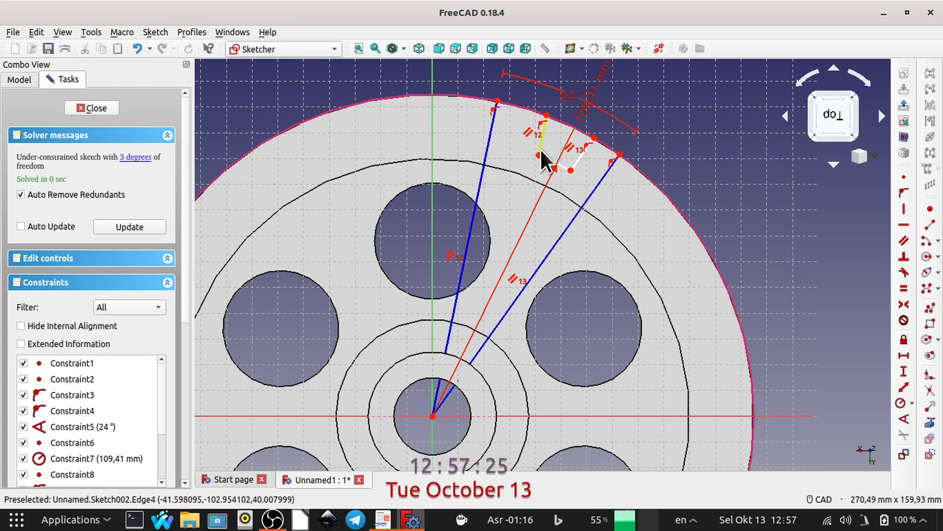
pyautogui.moveTo(542, 144); pyautogui.dragTo(514, 139)
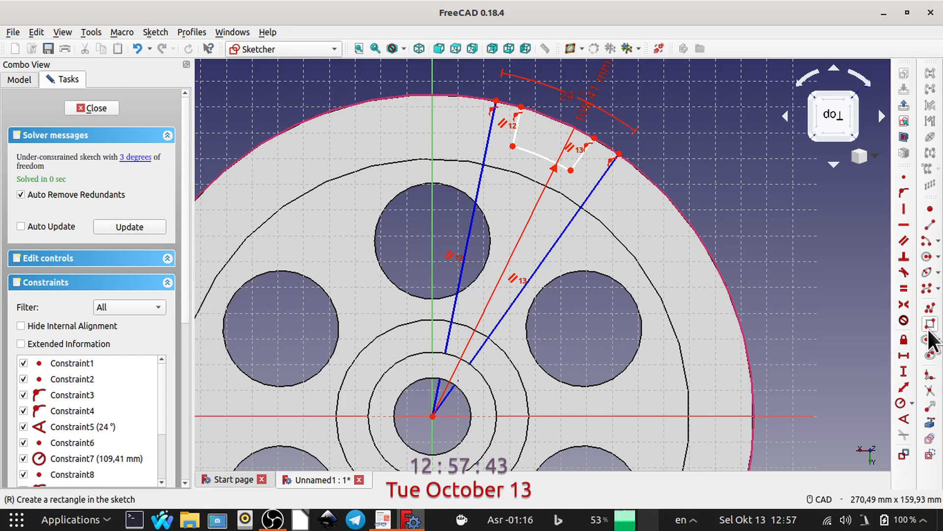
pyautogui.click(929, 242)
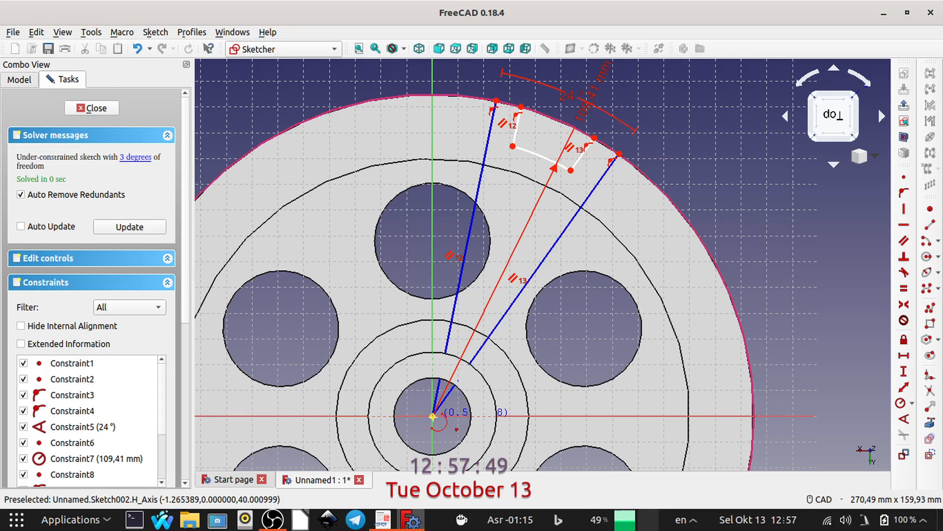
pyautogui.click(433, 416)
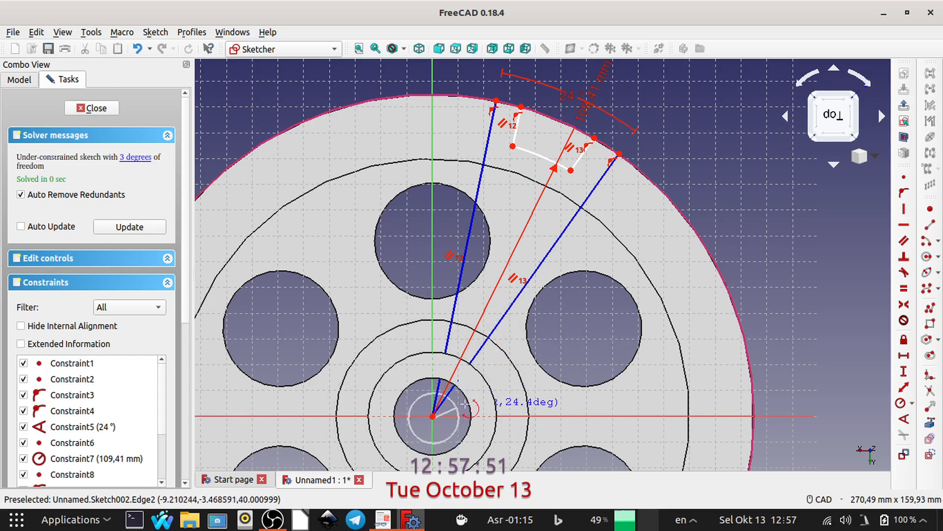
pyautogui.press('Escape')
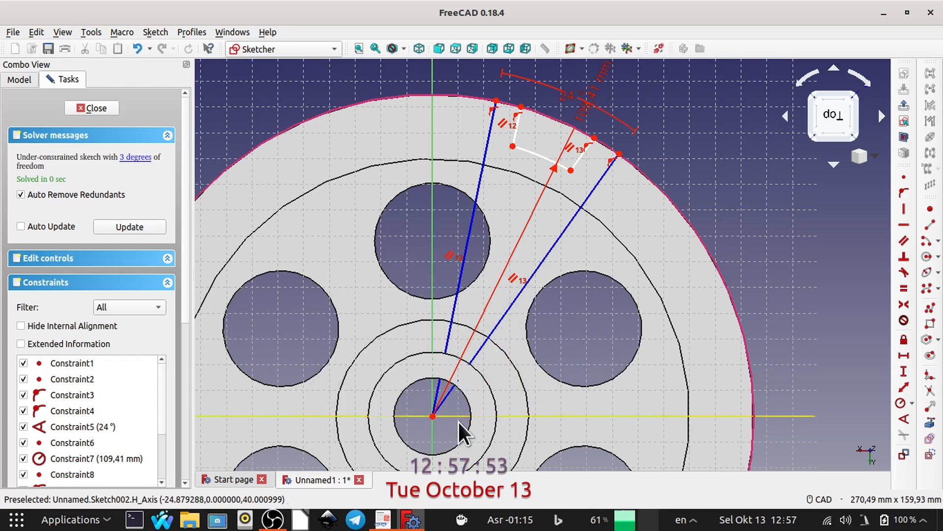
# - Close the gap profile with an arc centered on the wheel's center, joining the outer ends of the two side lines
pyautogui.click(927, 241)
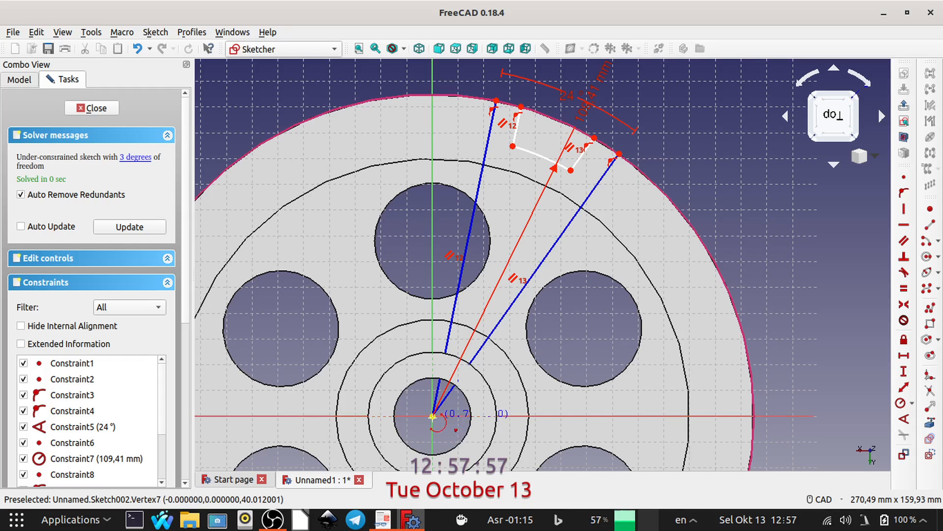
pyautogui.click(433, 416)
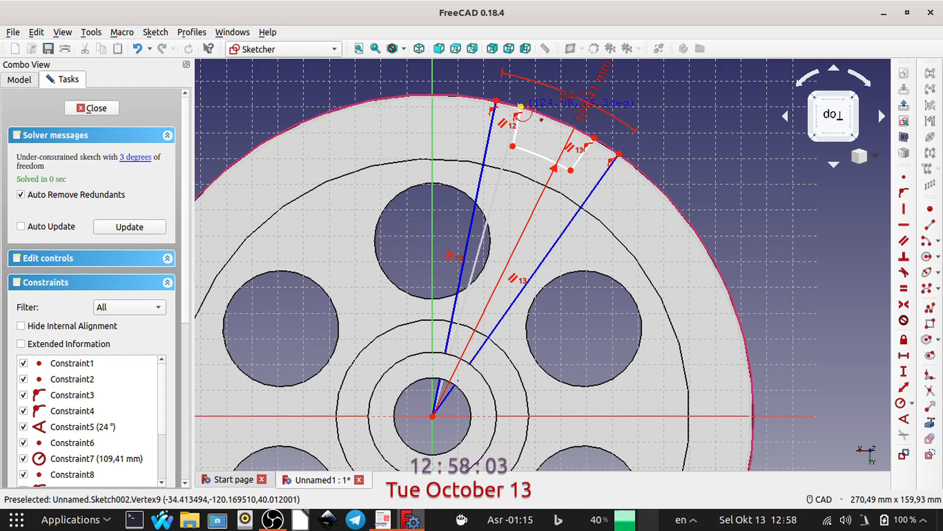
pyautogui.click(521, 106)
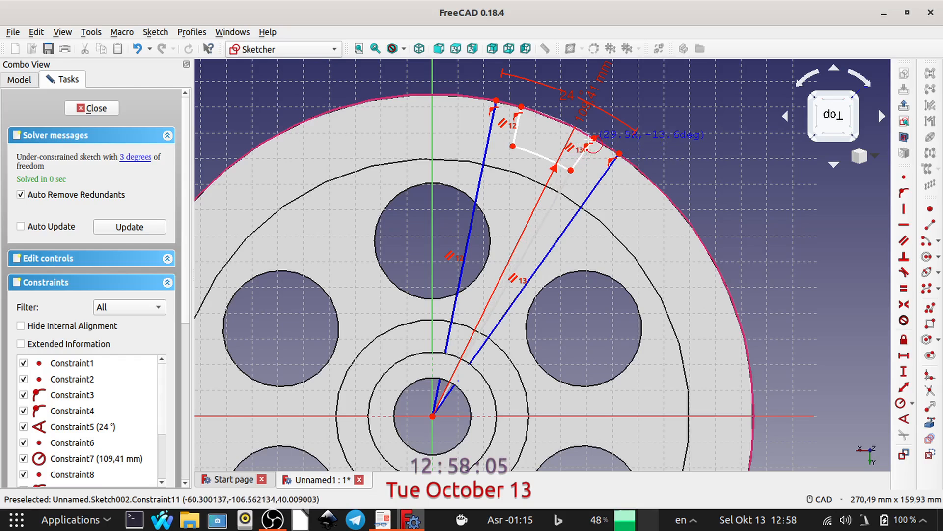
pyautogui.click(594, 137)
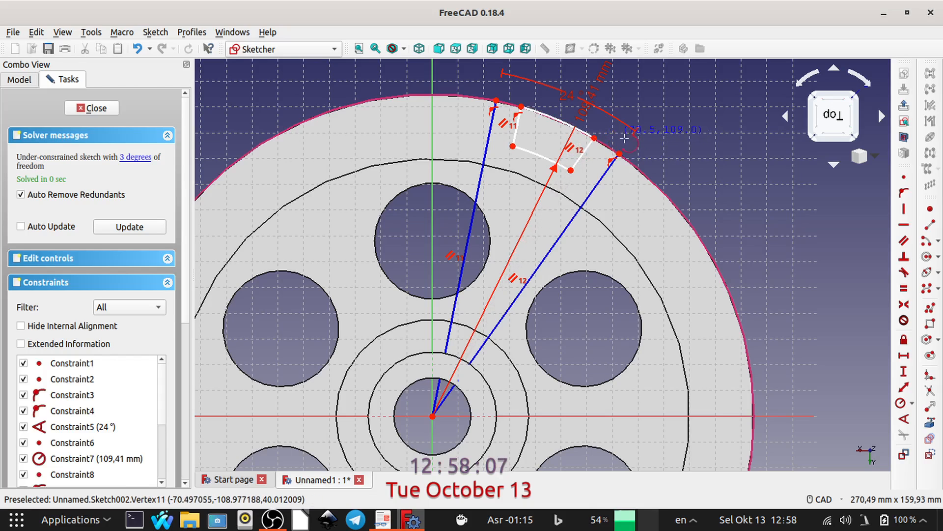
pyautogui.rightClick(710, 155)
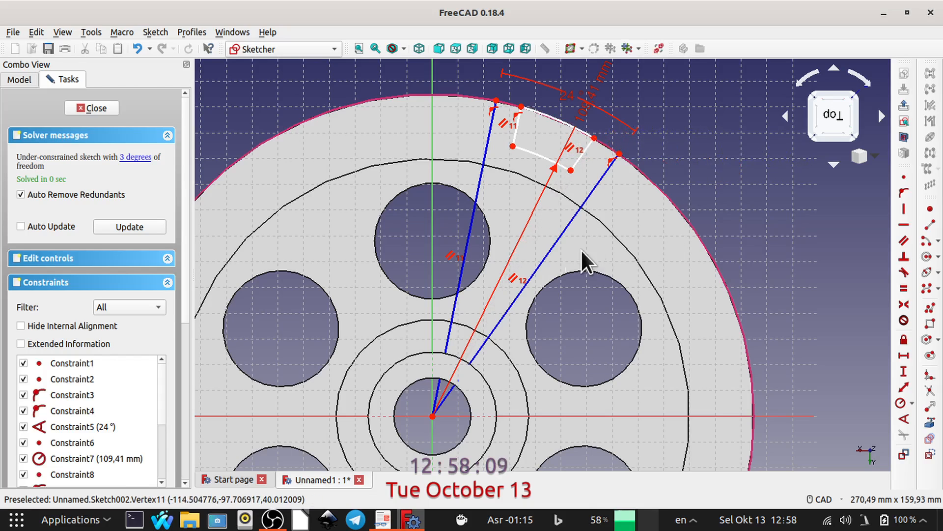
# - Reposition the inner arc's radius dimension outside the rim, closer to the first construction line
pyautogui.scroll(5, 568, 182)
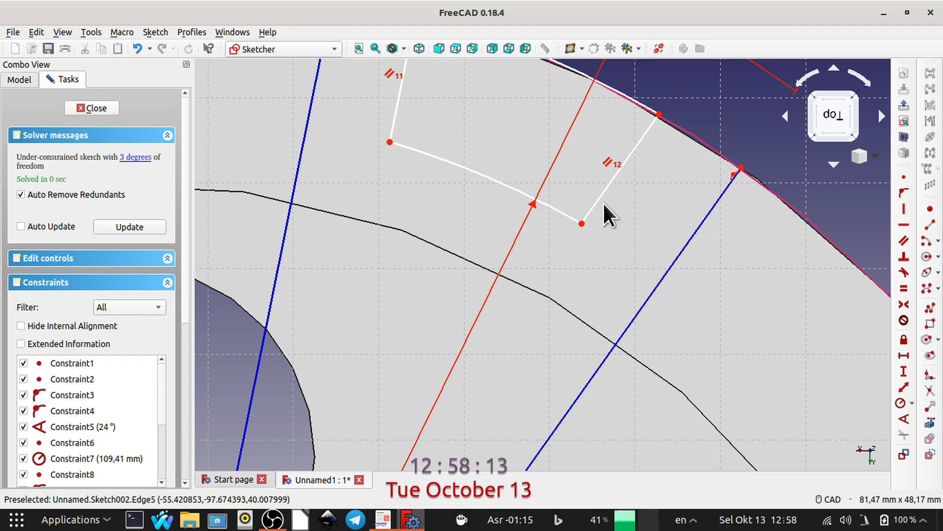
pyautogui.scroll(-3, 627, 208)
pyautogui.scroll(1, 643, 268)
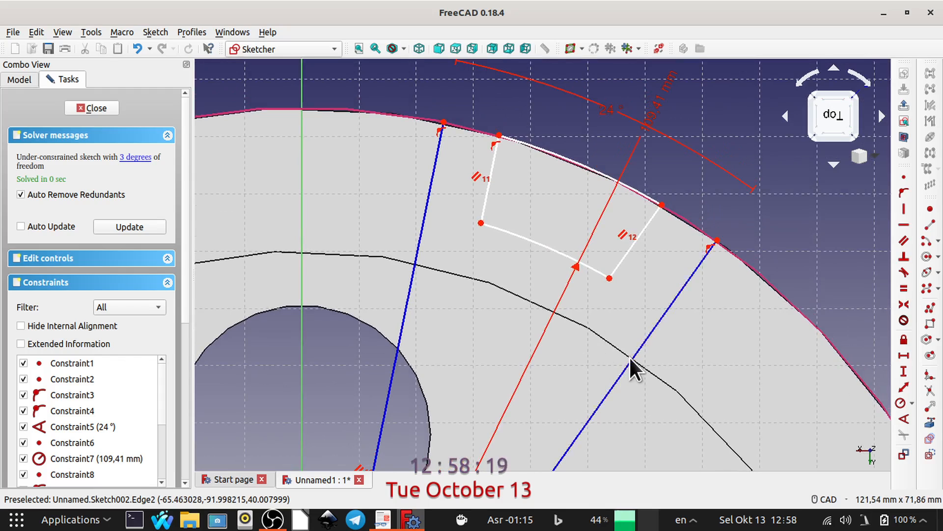
pyautogui.moveTo(658, 105); pyautogui.dragTo(612, 98)
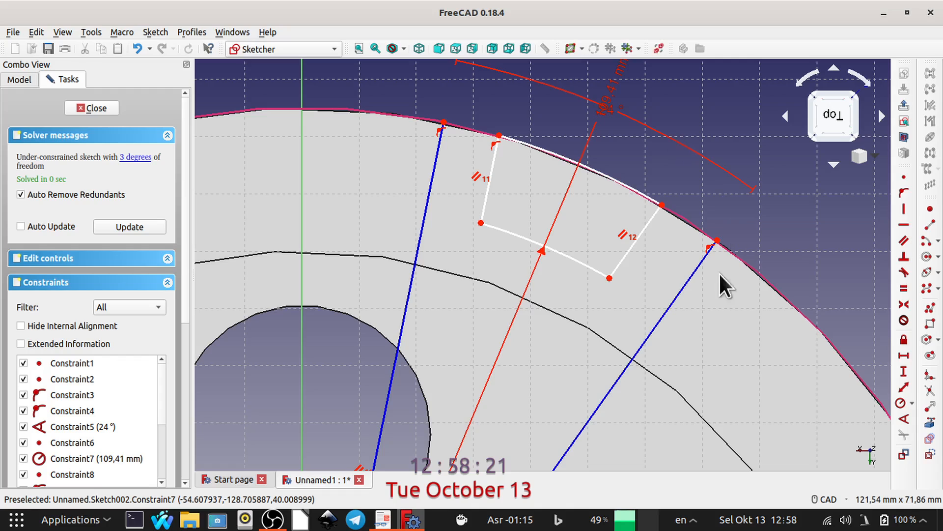
# - Fillet the two inner corners of the gap profile, where the side lines meet the inner arc
pyautogui.click(929, 379)
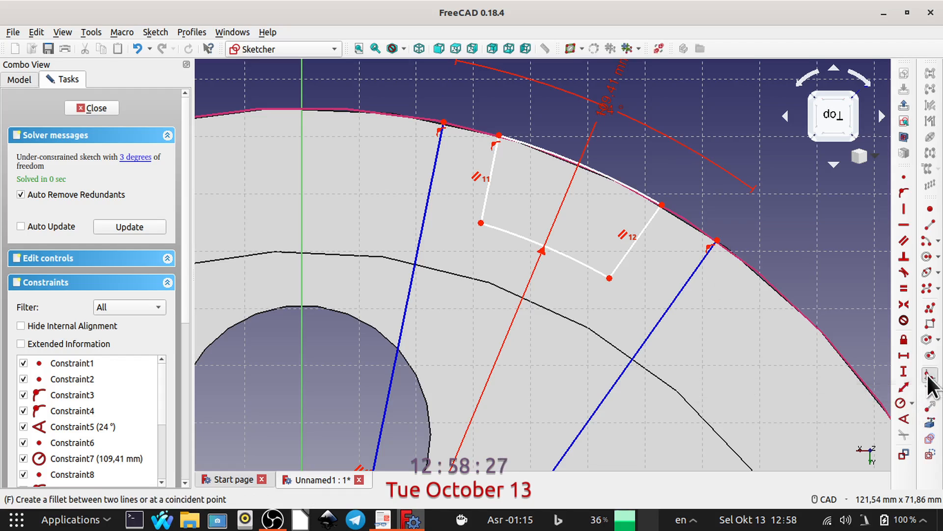
pyautogui.click(587, 261)
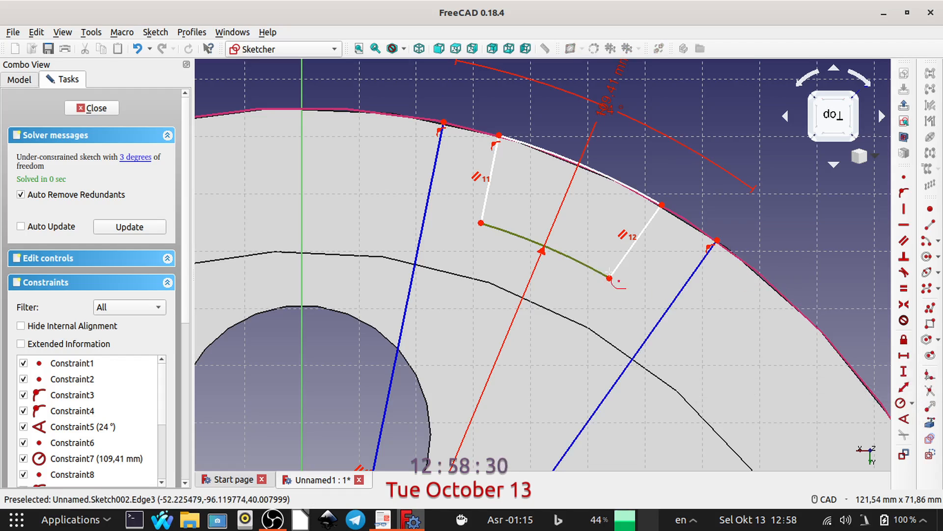
pyautogui.click(619, 261)
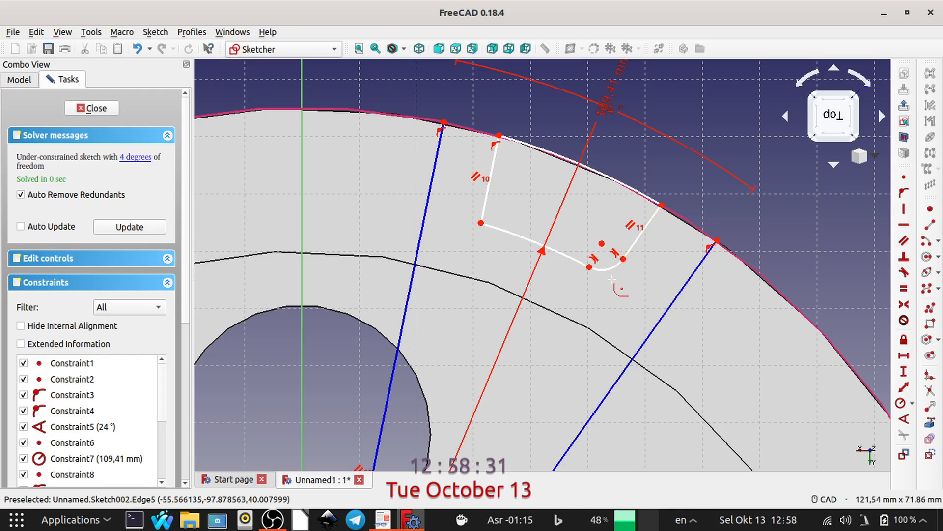
pyautogui.click(511, 233)
pyautogui.click(491, 205)
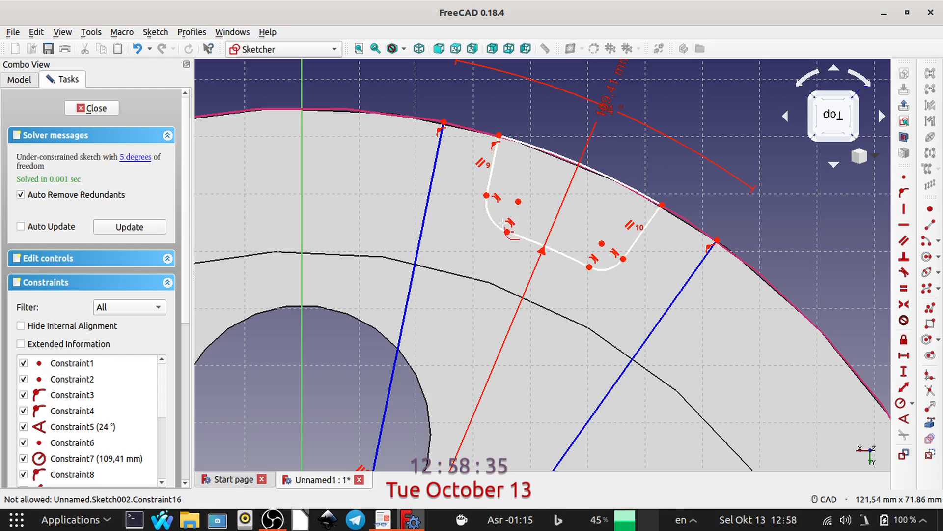
pyautogui.click(608, 269)
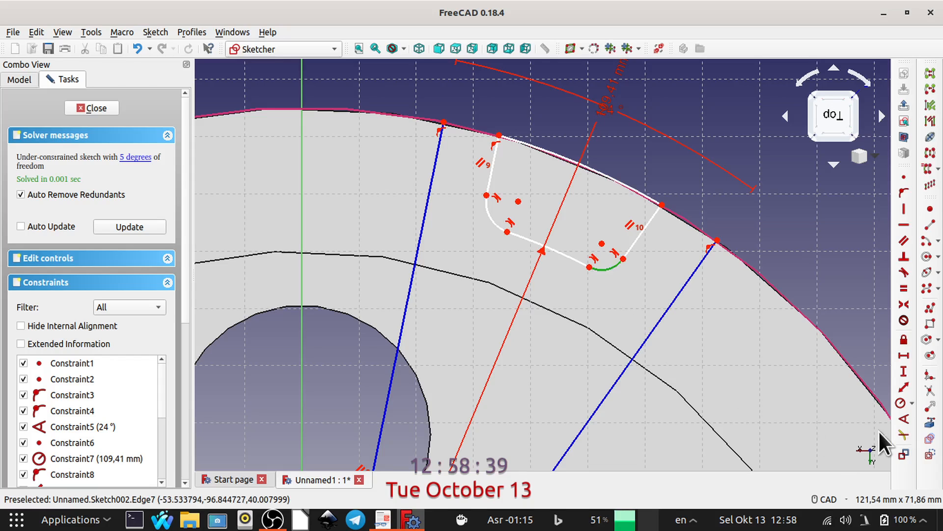
pyautogui.click(904, 419)
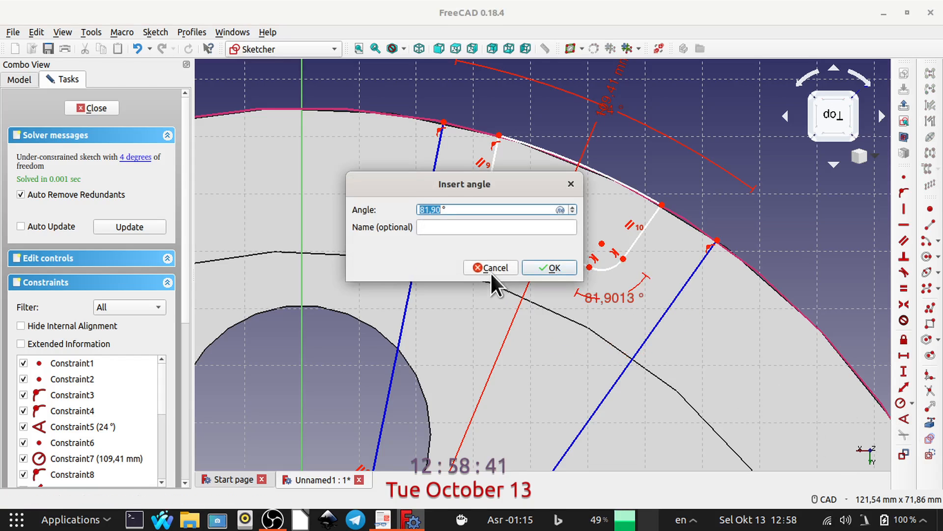
pyautogui.click(491, 272)
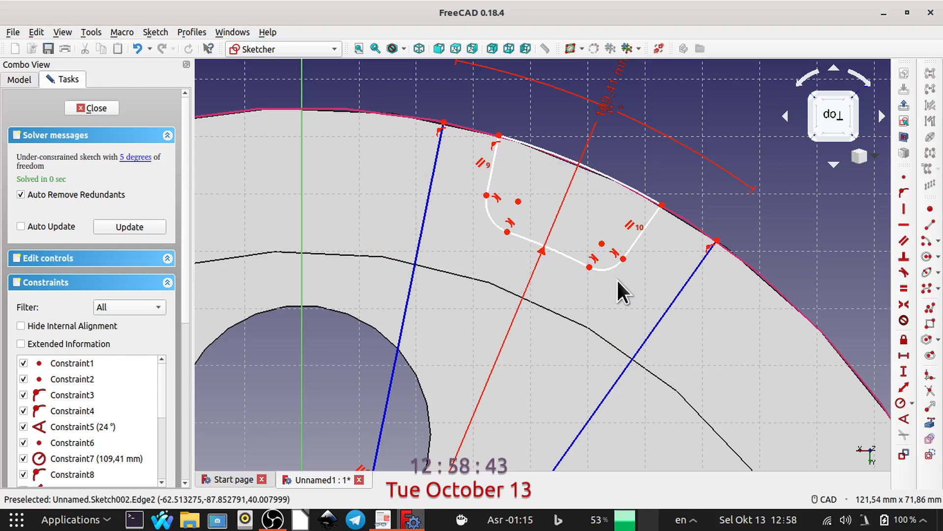
# - Set the radius of both inner corner fillets of the gap profile to 5 mm
pyautogui.click(609, 269)
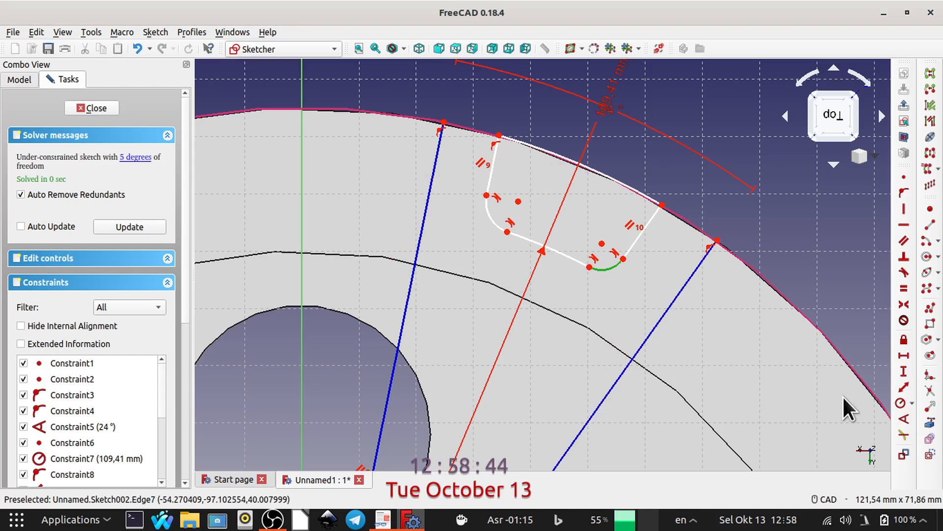
pyautogui.click(901, 404)
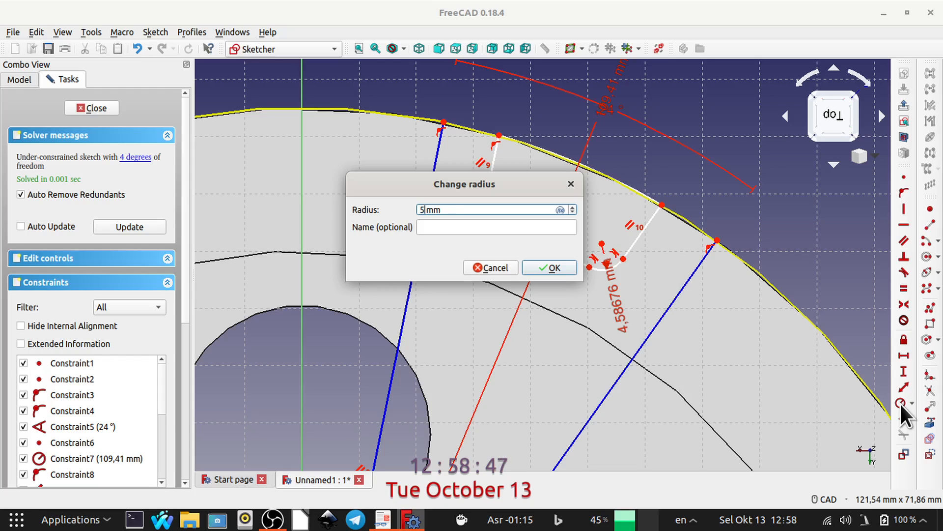
pyautogui.press('Return')
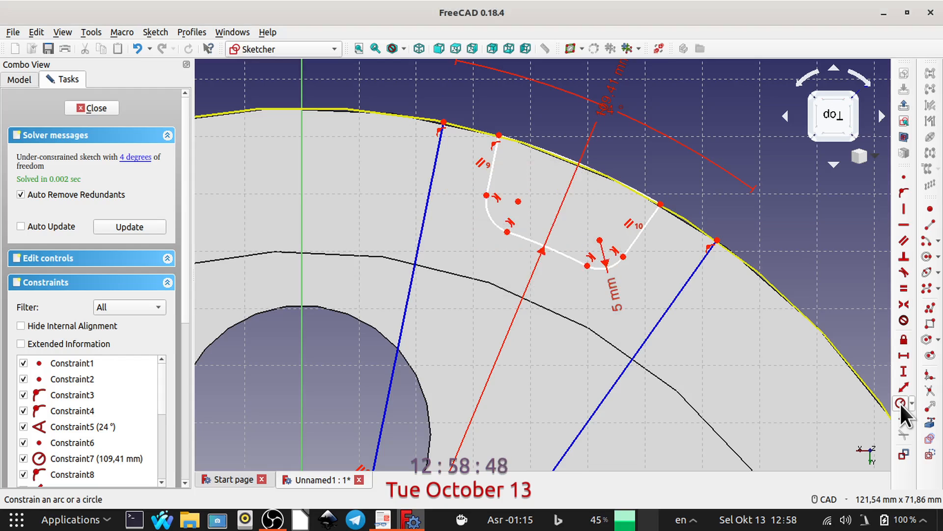
pyautogui.click(489, 215)
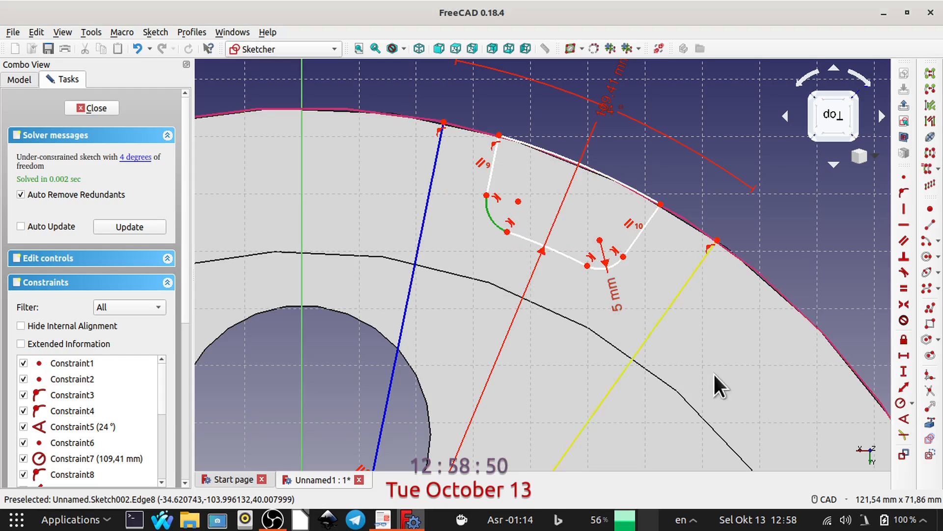
pyautogui.click(900, 403)
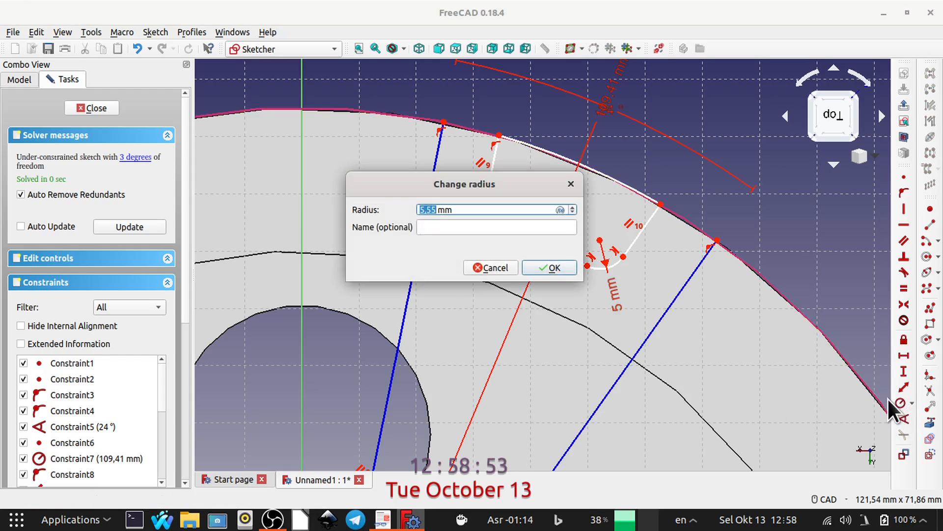
pyautogui.press('Return')
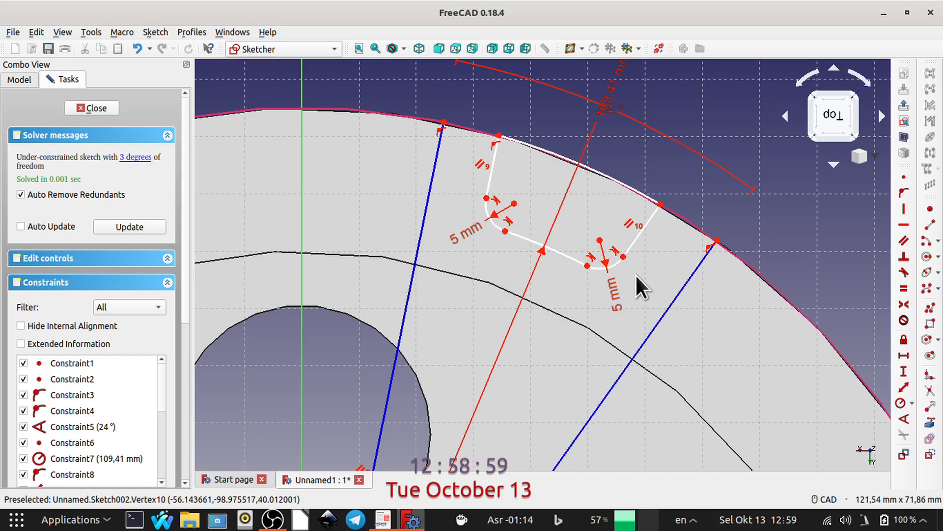
# - Check the tooth detail in the PDF drawing and constrain the second side line's inner end 12.5 mm from its neighbouring construction line
pyautogui.click(383, 520)
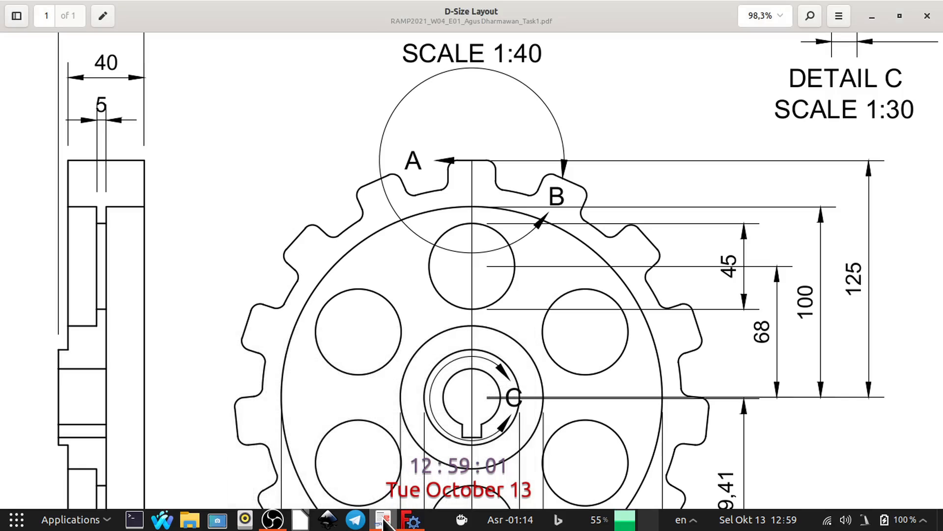
pyautogui.moveTo(489, 131)
pyautogui.mouseDown(button='middle')
pyautogui.moveTo(497, 131)
pyautogui.moveTo(522, 295)
pyautogui.mouseUp(button='middle')
pyautogui.moveTo(514, 167); pyautogui.dragTo(516, 222, button='middle')
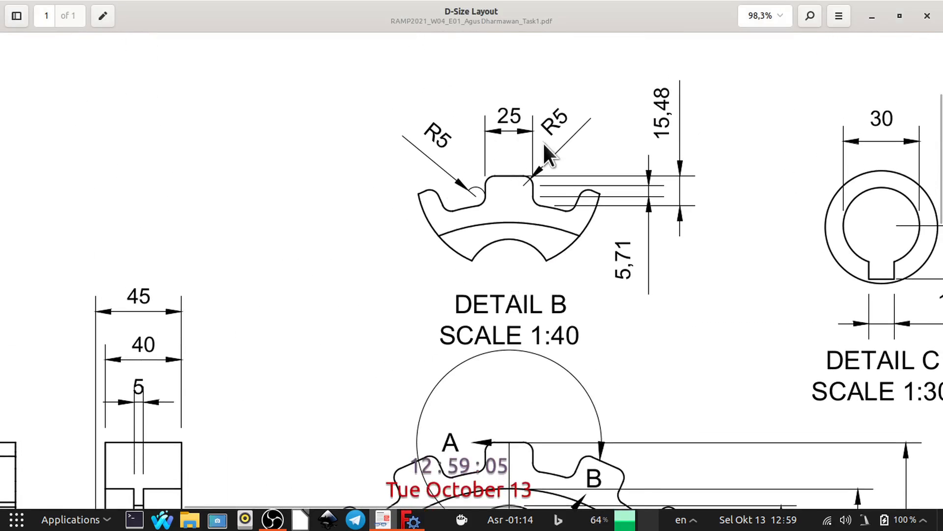
pyautogui.click(412, 519)
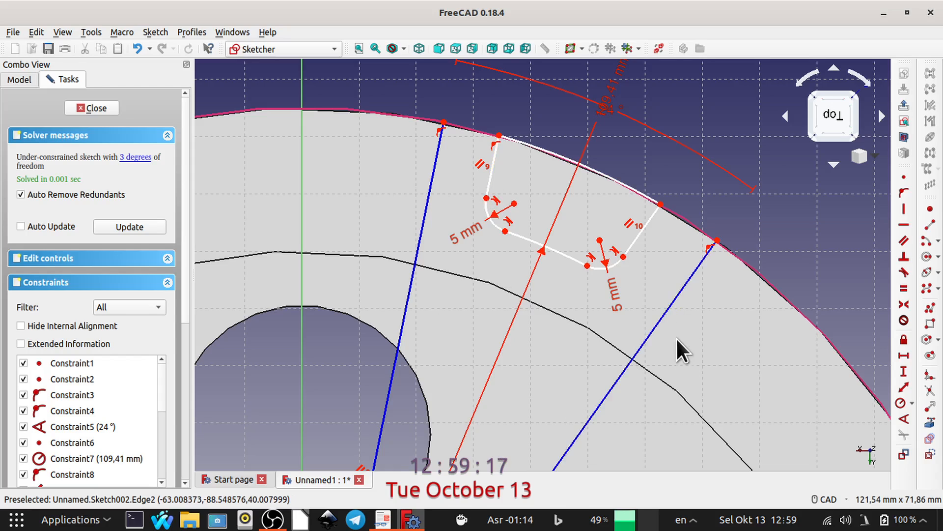
pyautogui.click(623, 255)
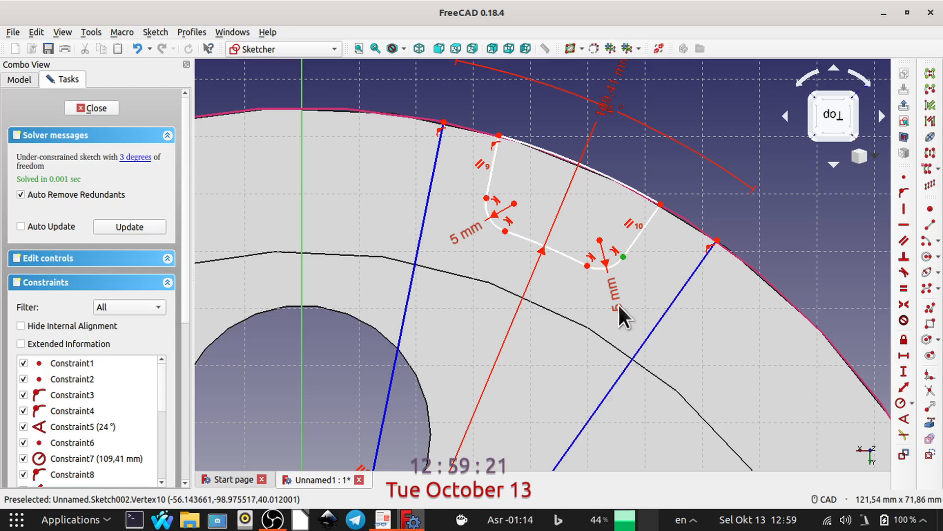
pyautogui.click(677, 295)
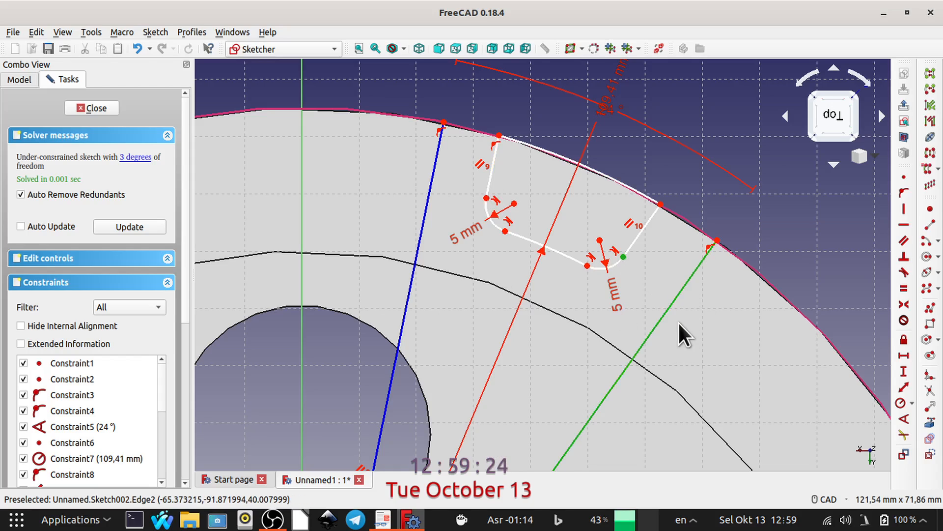
pyautogui.click(904, 386)
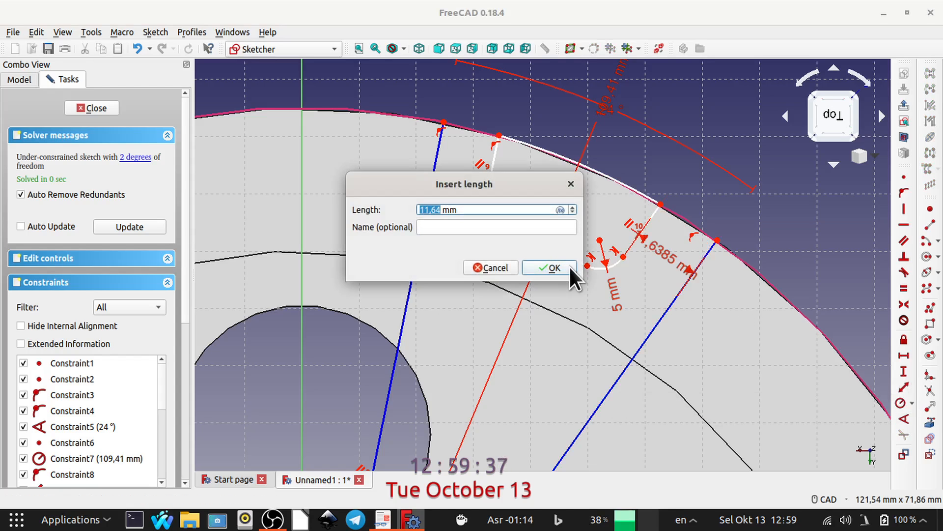
pyautogui.write('1')
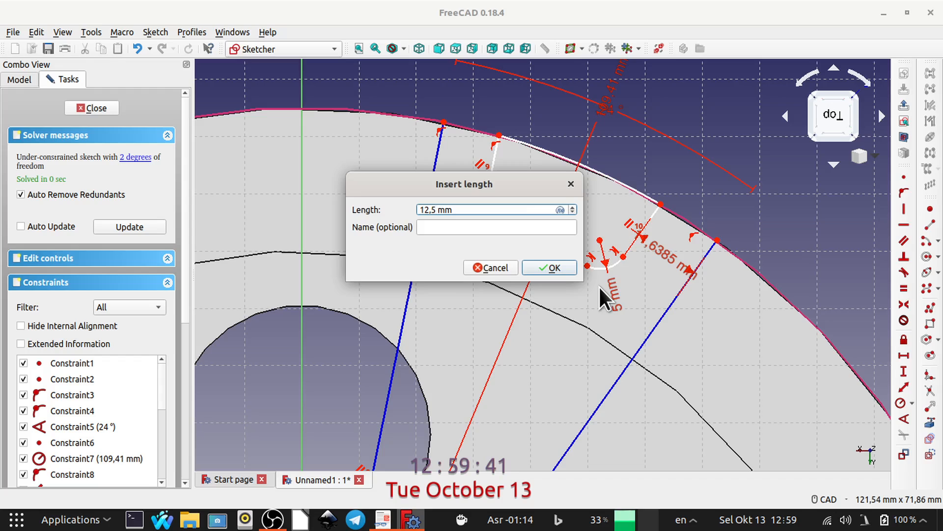
pyautogui.press('Return')
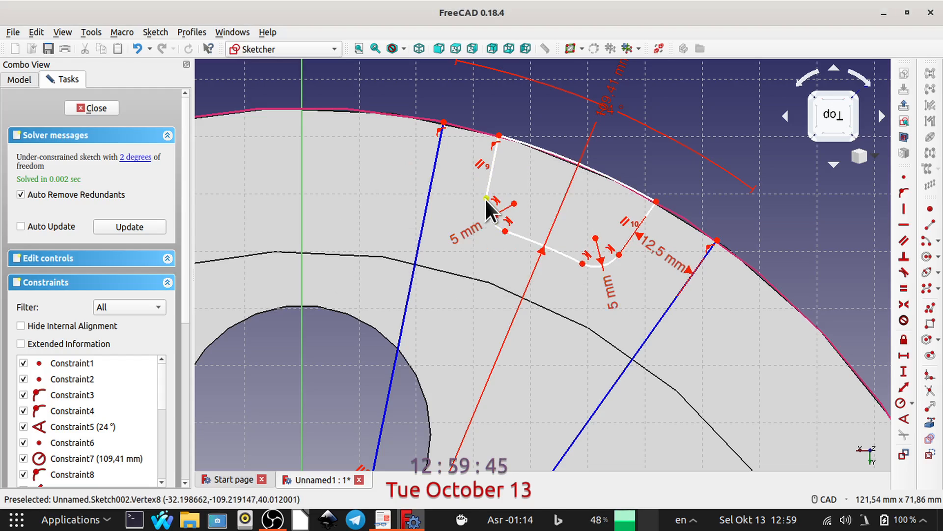
# - Constrain the first side line's inner end 12.5 mm from the first construction line
pyautogui.click(485, 198)
pyautogui.click(430, 186)
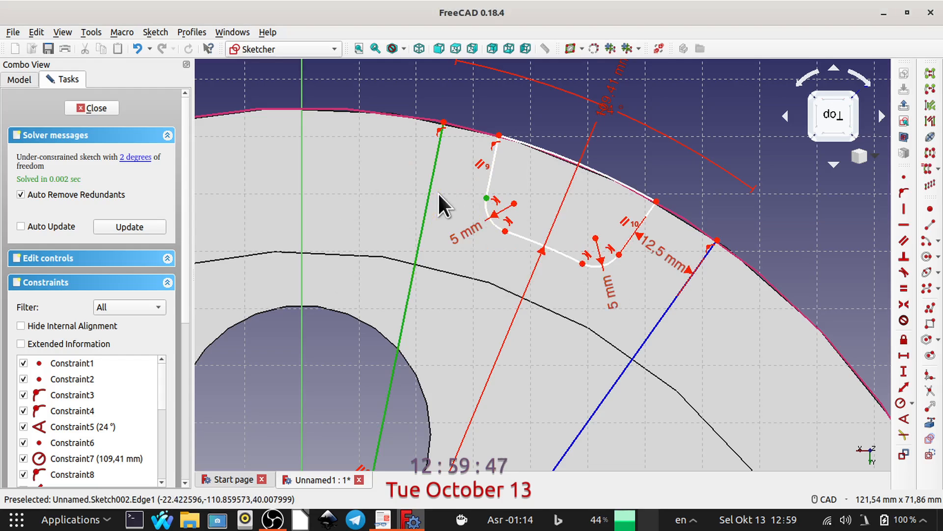
pyautogui.click(903, 381)
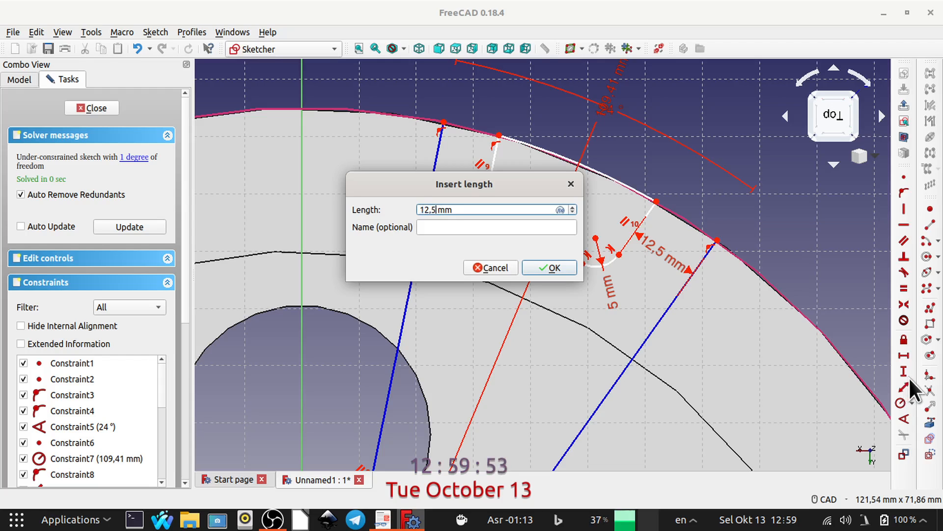
pyautogui.press('Return')
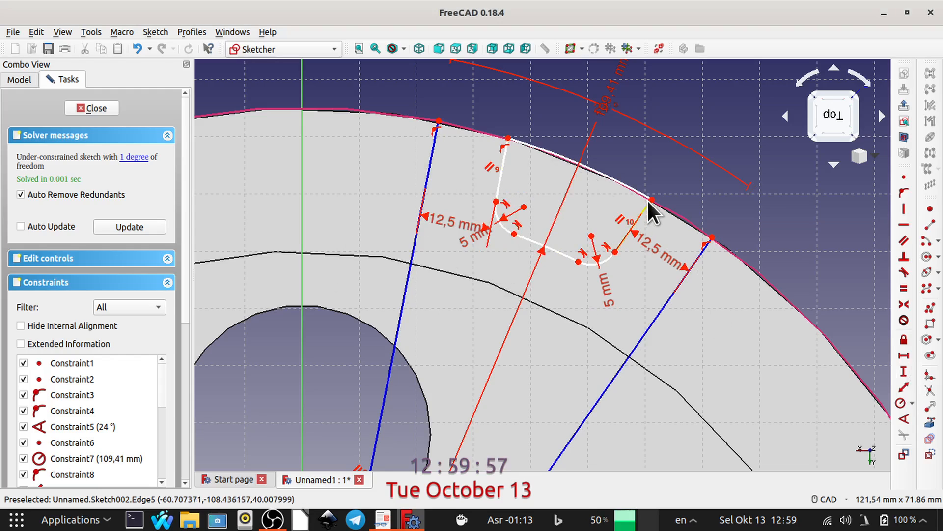
# - Recheck the PDF tooth detail and draw a construction arc about the wheel's center from the second construction line's outer end to the second side line's
pyautogui.click(388, 517)
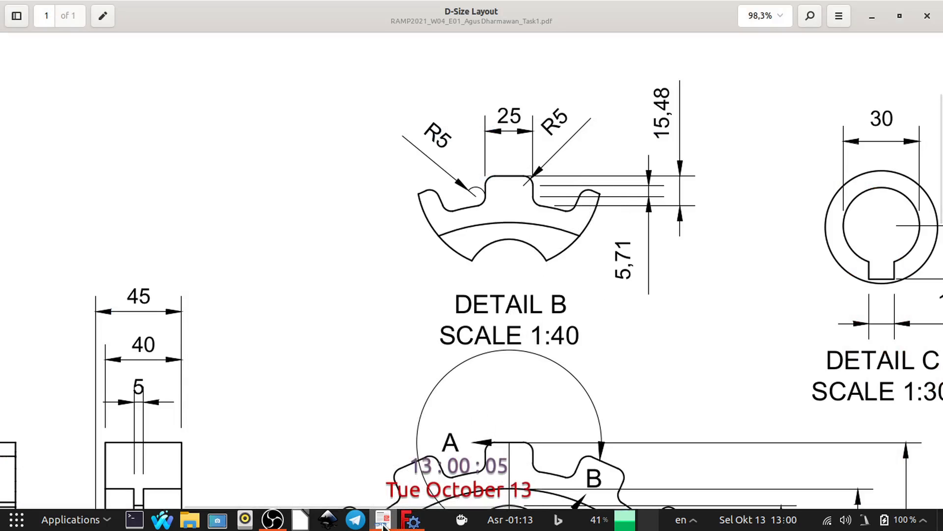
pyautogui.click(409, 521)
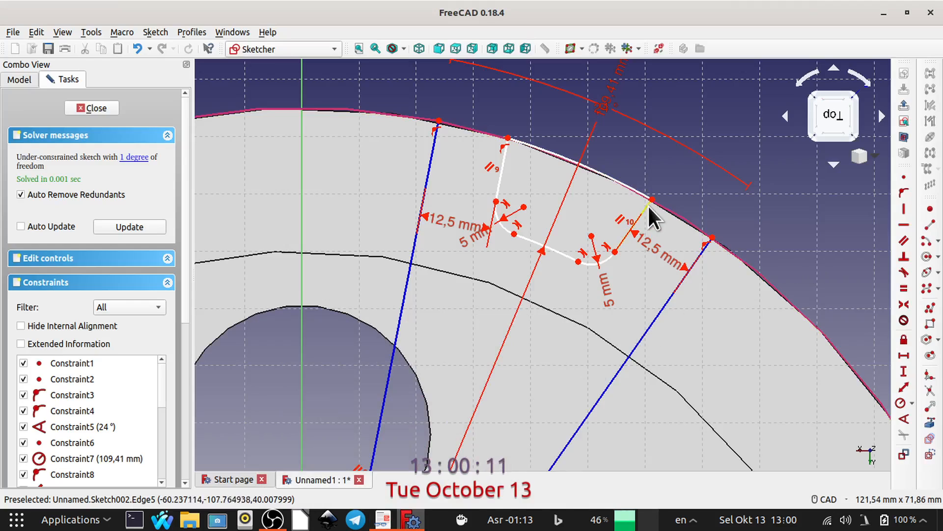
pyautogui.click(717, 239)
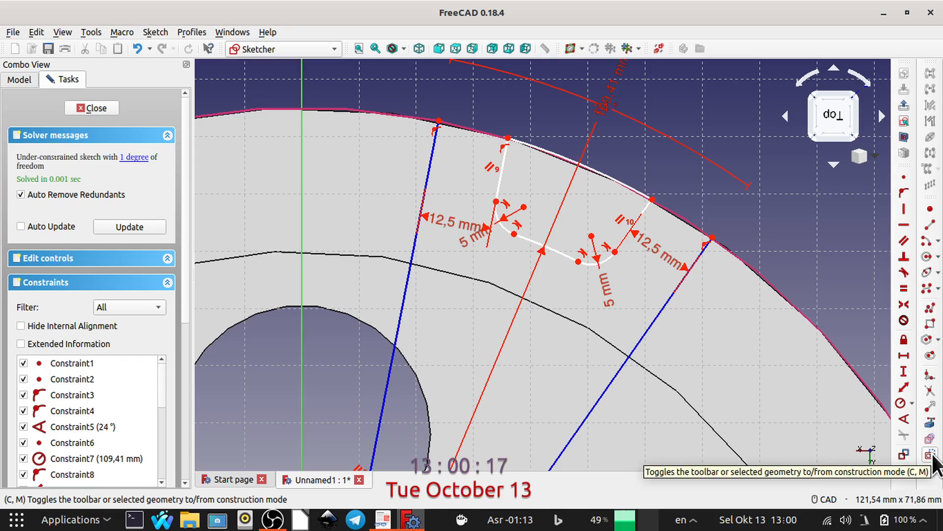
pyautogui.click(927, 246)
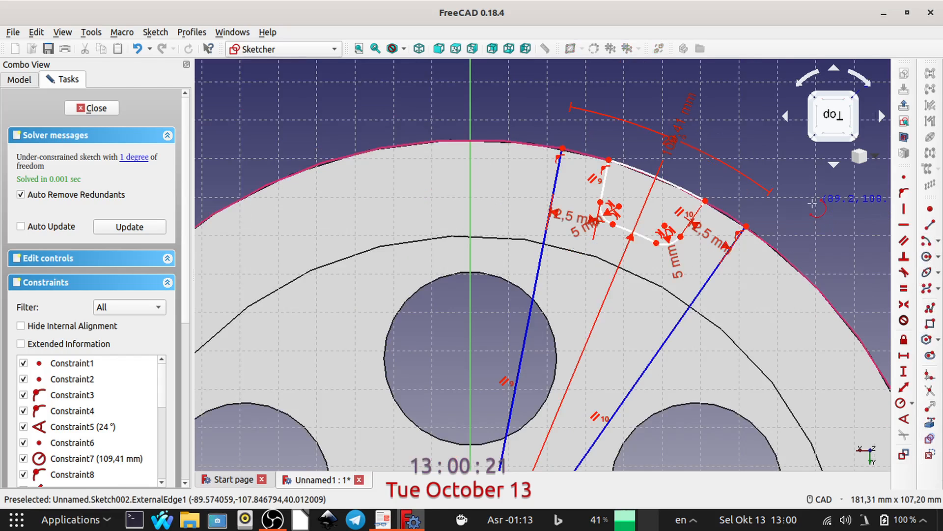
pyautogui.scroll(-2, 812, 204)
pyautogui.scroll(-5, 790, 280)
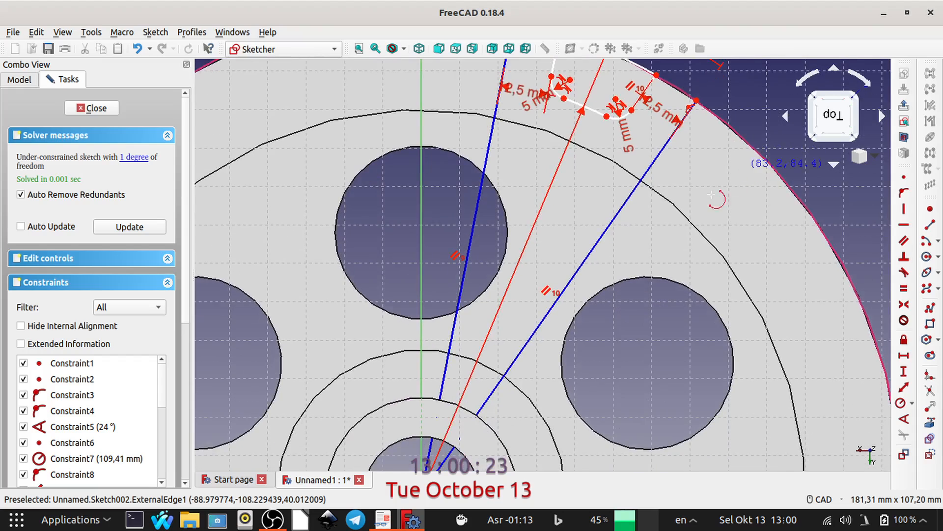
pyautogui.scroll(2, 675, 305)
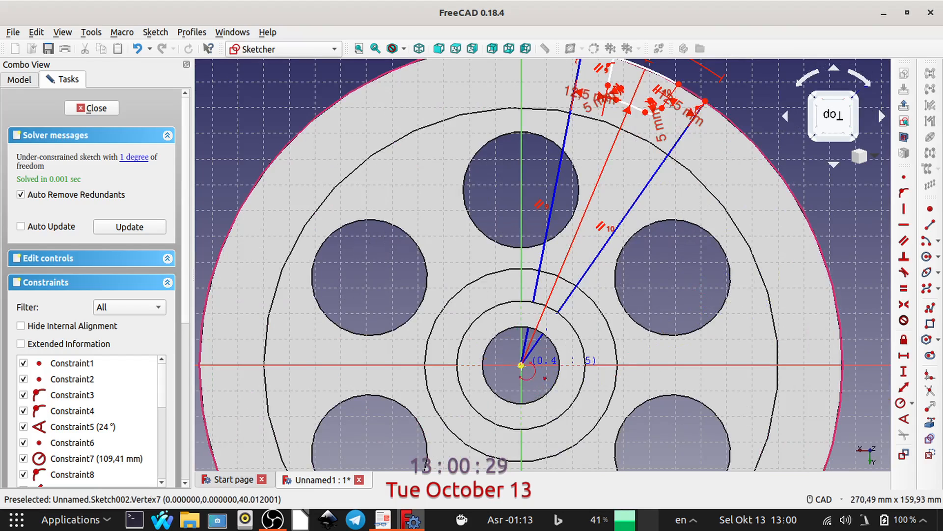
pyautogui.click(521, 365)
pyautogui.moveTo(766, 130)
pyautogui.mouseDown(button='middle')
pyautogui.moveTo(735, 206)
pyautogui.moveTo(727, 262)
pyautogui.mouseUp(button='middle')
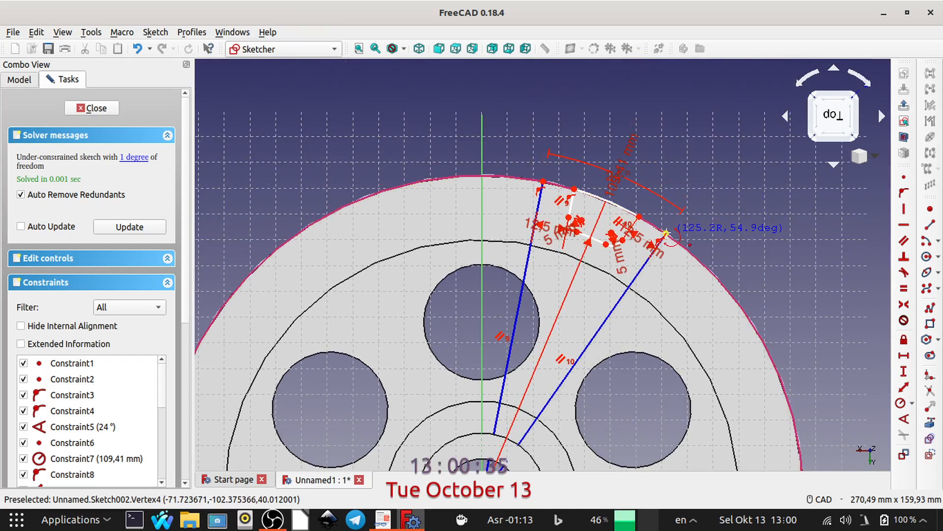
pyautogui.click(667, 232)
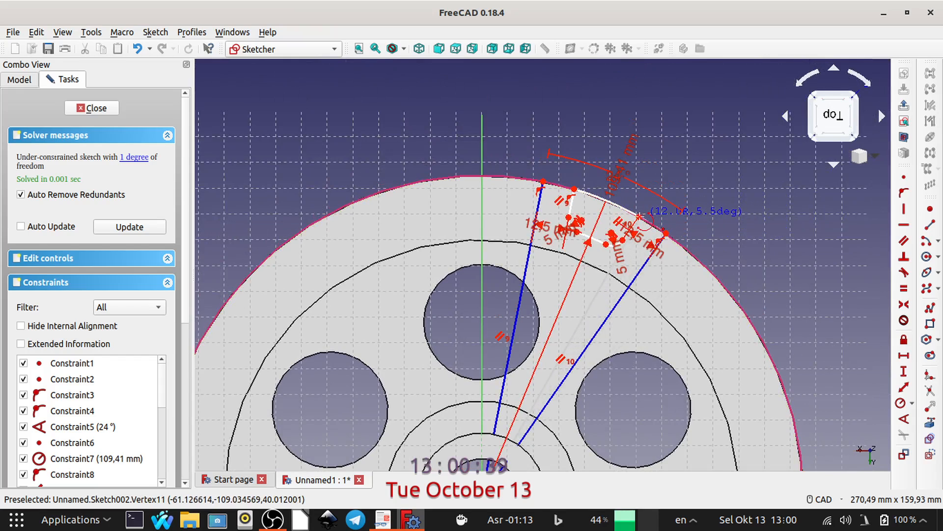
pyautogui.click(639, 216)
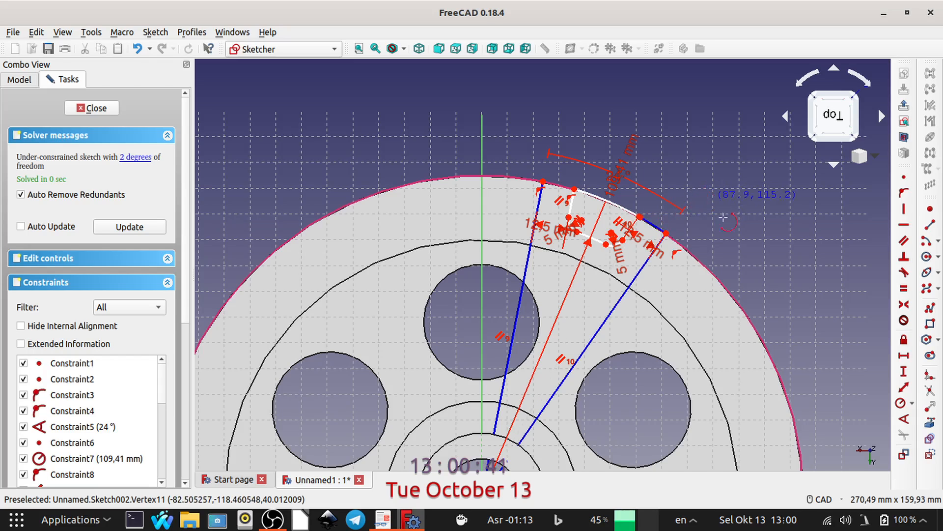
# - Draw a construction arc about the wheel's center from the first side line's outer end to the first construction line's outer end
pyautogui.moveTo(776, 270)
pyautogui.mouseDown(button='middle')
pyautogui.moveTo(766, 198)
pyautogui.moveTo(774, 156)
pyautogui.mouseUp(button='middle')
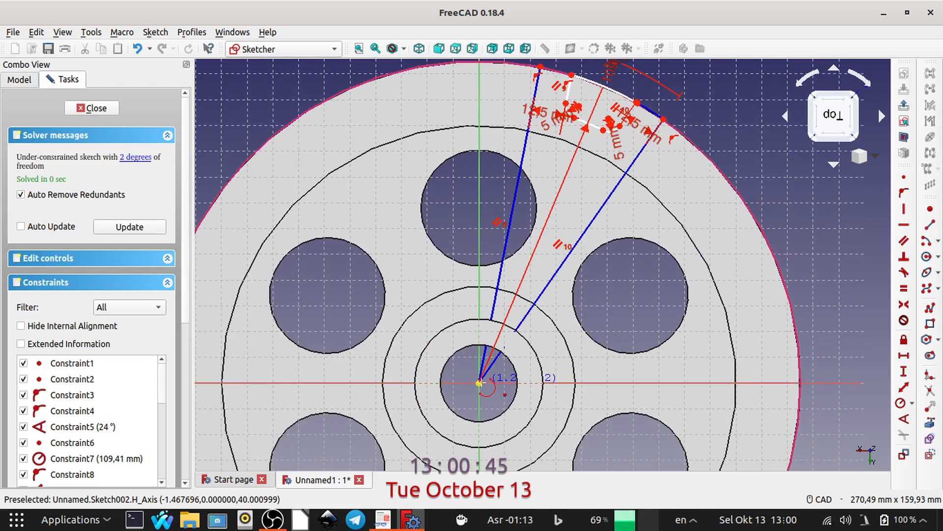
pyautogui.click(480, 382)
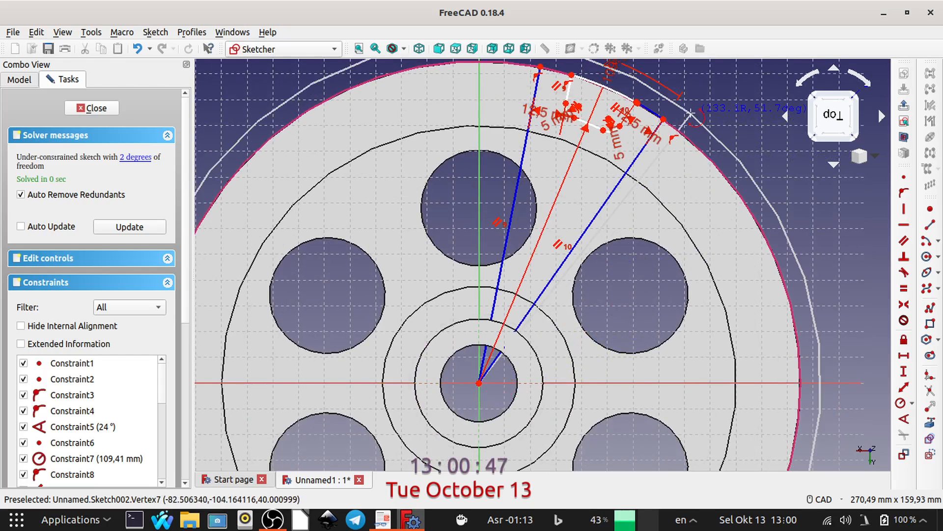
pyautogui.moveTo(691, 114); pyautogui.dragTo(726, 231, button='middle')
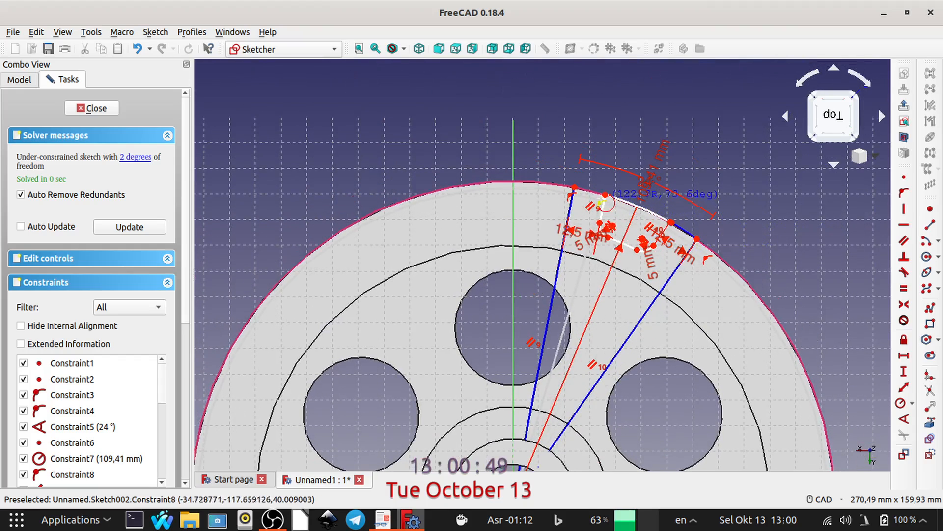
pyautogui.scroll(2, 617, 212)
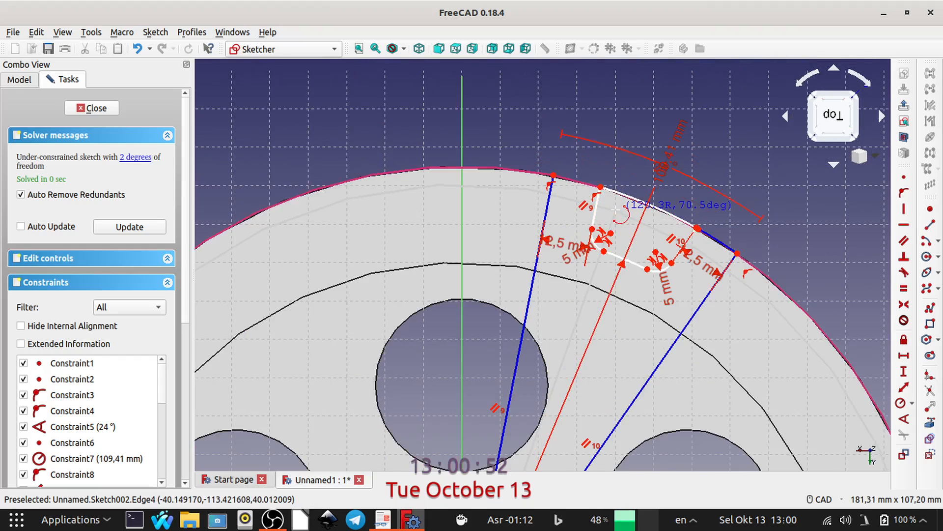
pyautogui.scroll(2, 617, 211)
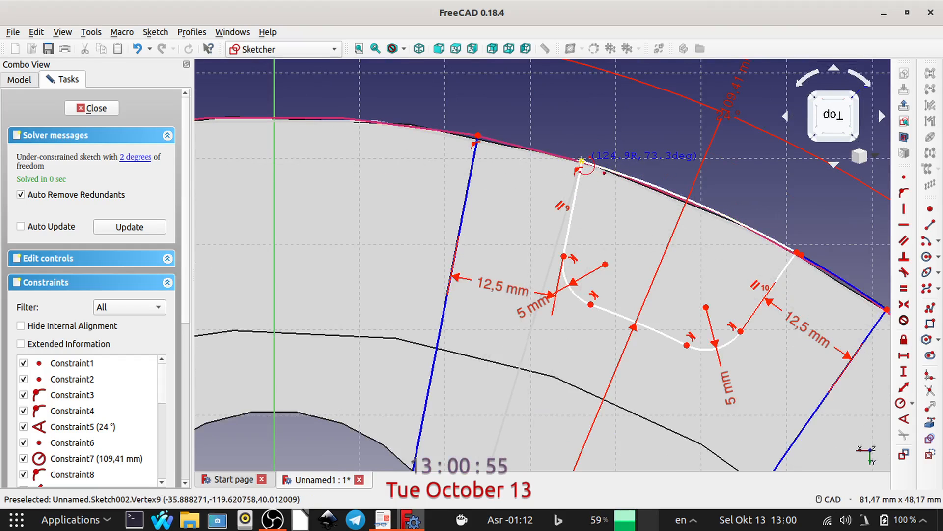
pyautogui.click(577, 156)
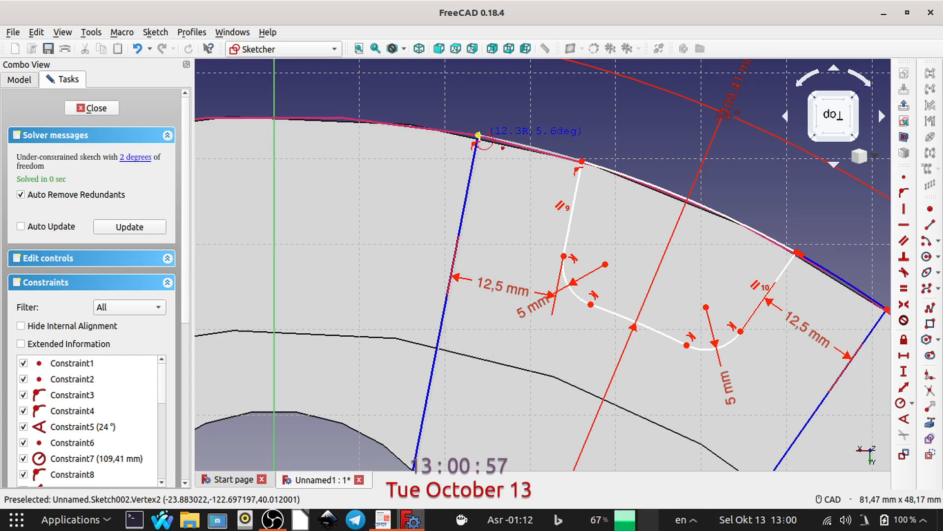
pyautogui.click(479, 134)
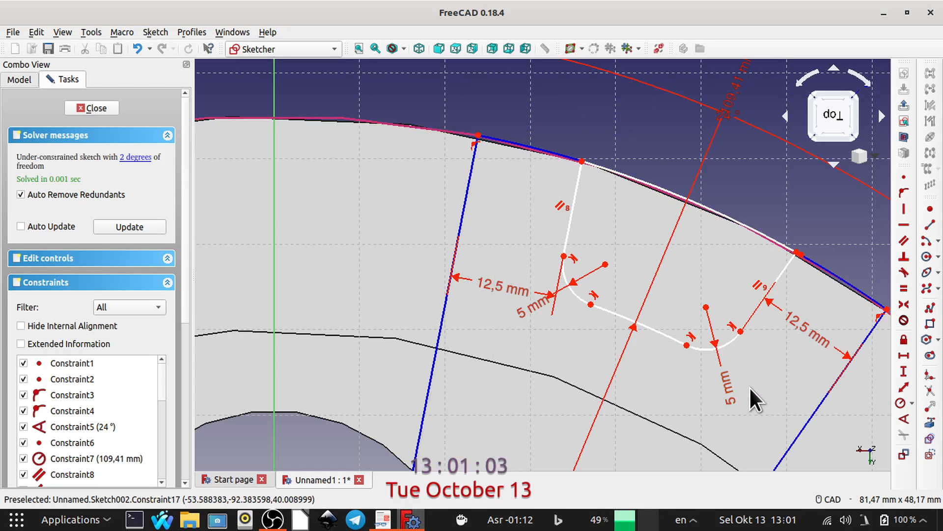
# - Fillet both outer corners of the gap profile between each side line and its adjoining construction arc
pyautogui.moveTo(750, 386); pyautogui.dragTo(597, 325, button='middle')
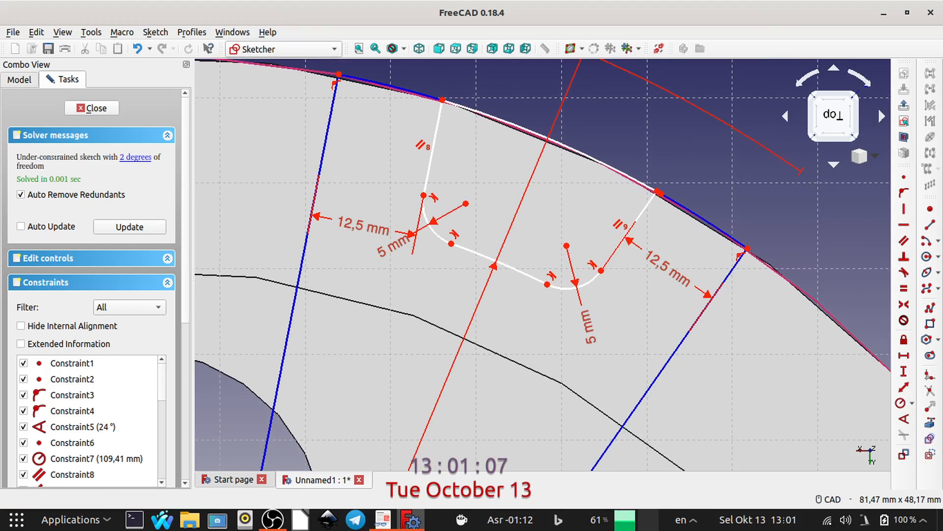
pyautogui.click(931, 377)
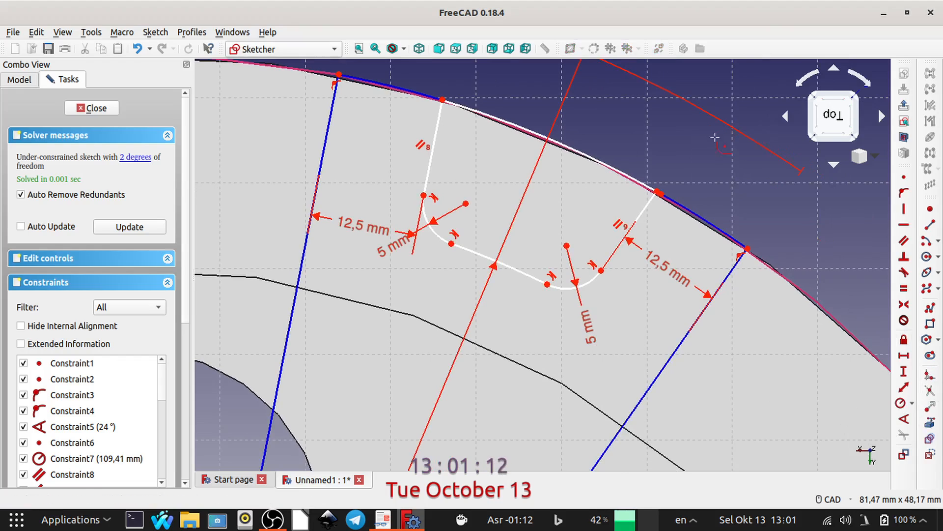
pyautogui.click(647, 211)
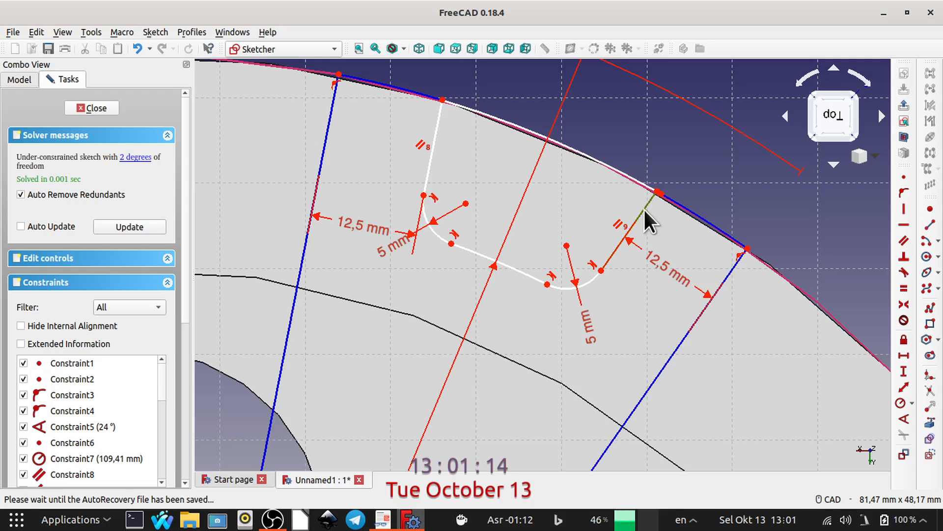
pyautogui.click(695, 215)
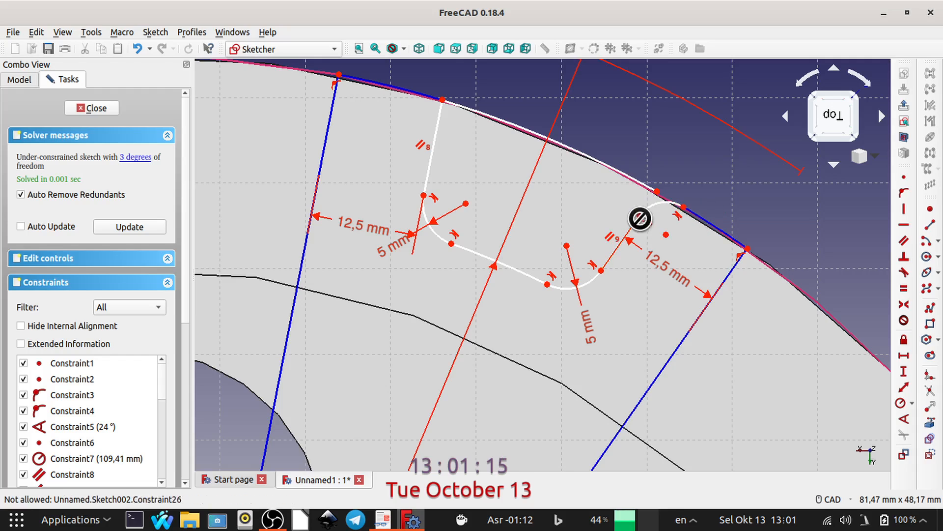
pyautogui.click(436, 140)
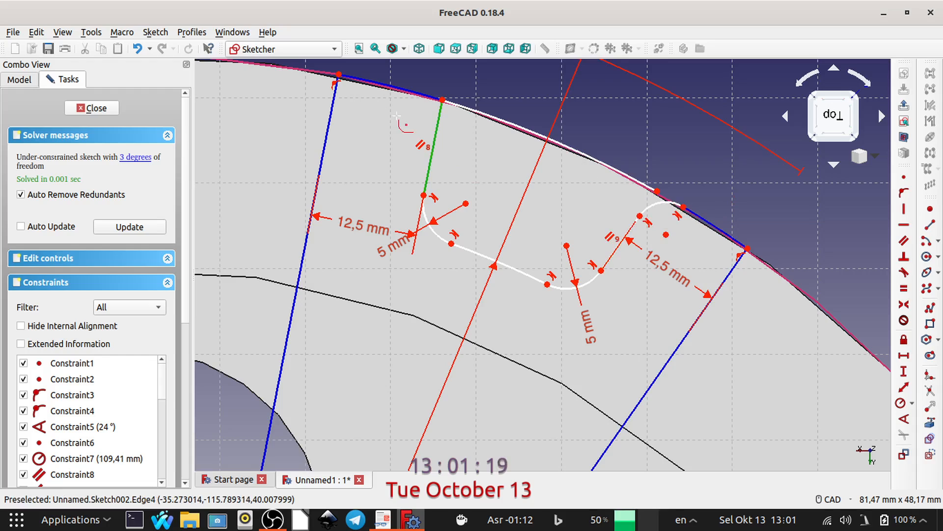
pyautogui.click(388, 83)
pyautogui.press('Escape')
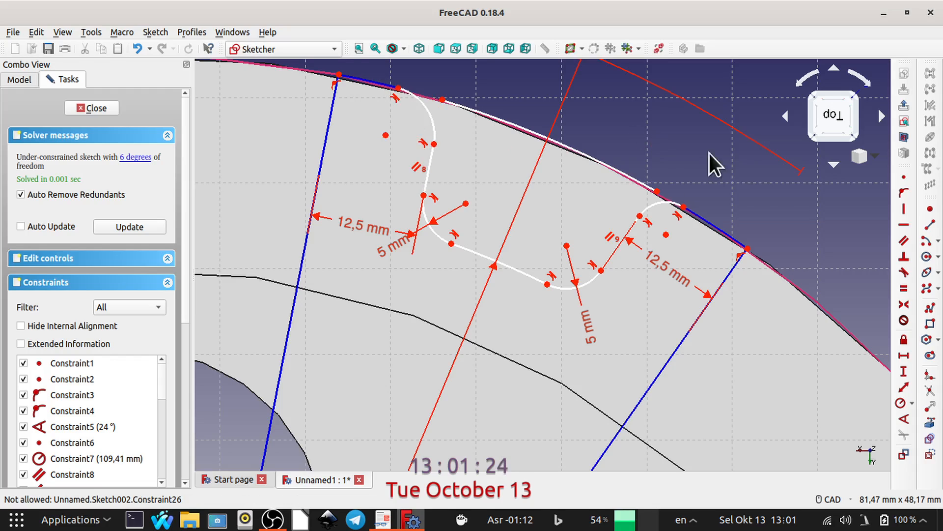
# - Set the radius of both outer corner fillets of the gap profile to 5 mm
pyautogui.click(652, 203)
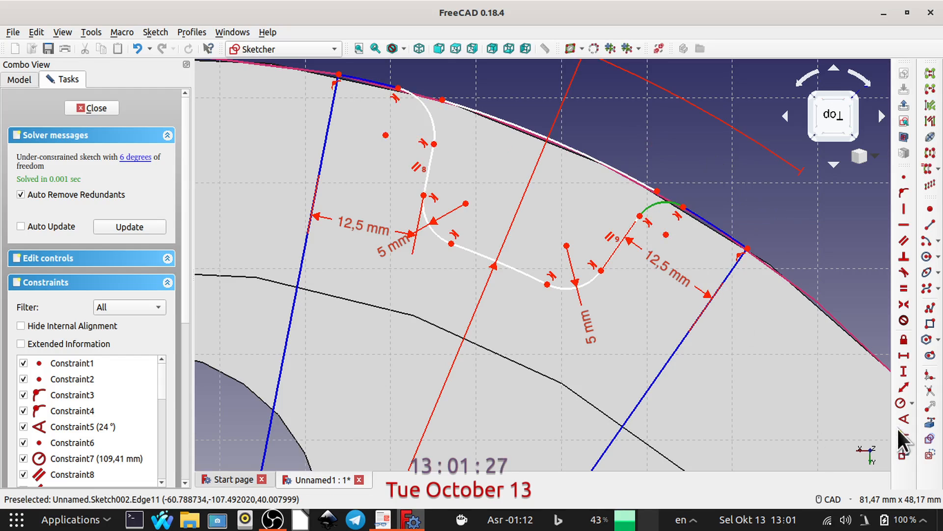
pyautogui.click(900, 404)
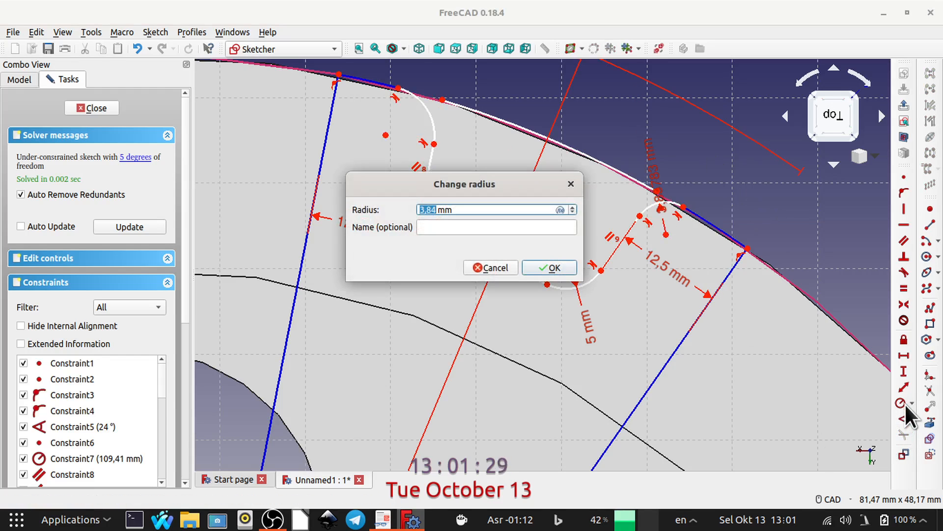
pyautogui.write('5')
pyautogui.press('Return')
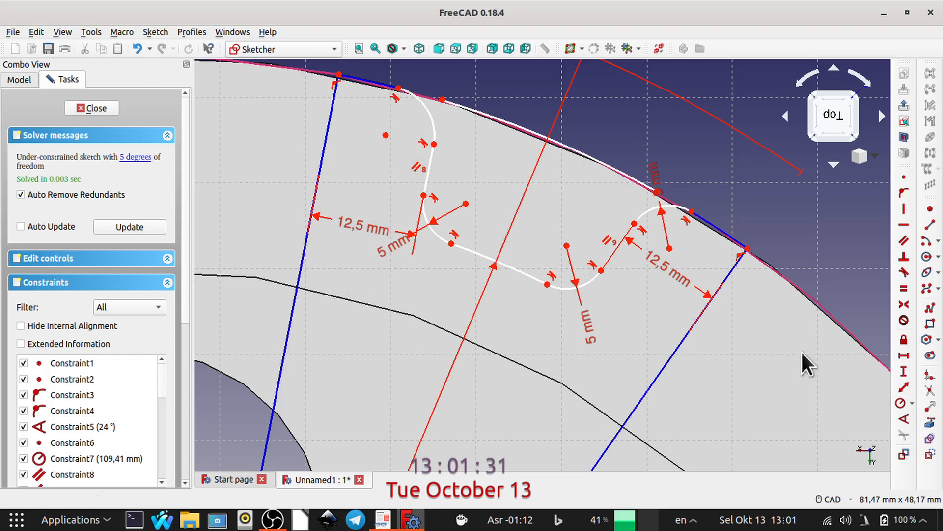
pyautogui.click(429, 113)
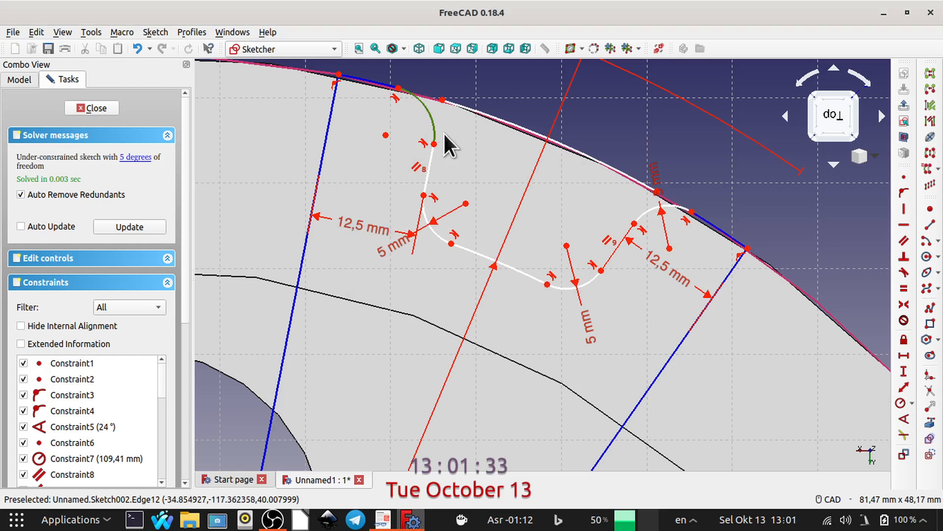
pyautogui.click(902, 404)
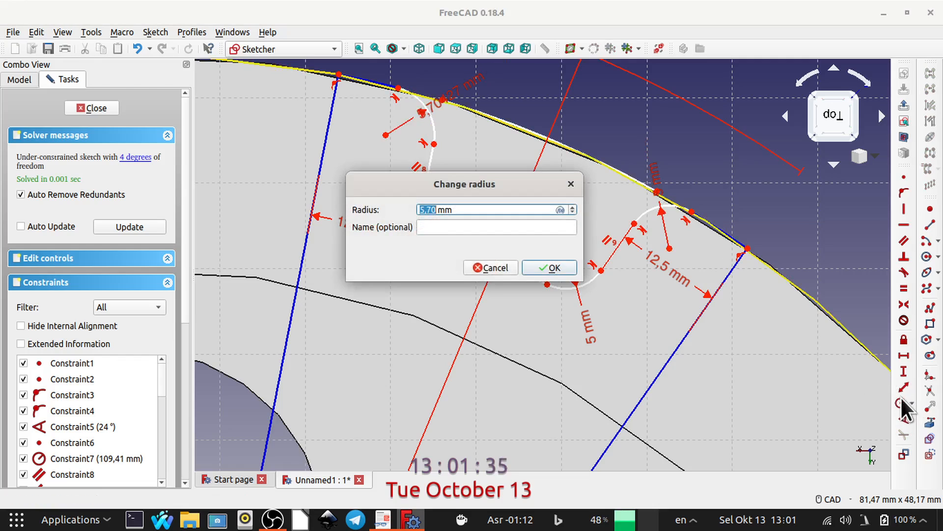
pyautogui.write('5')
pyautogui.press('Return')
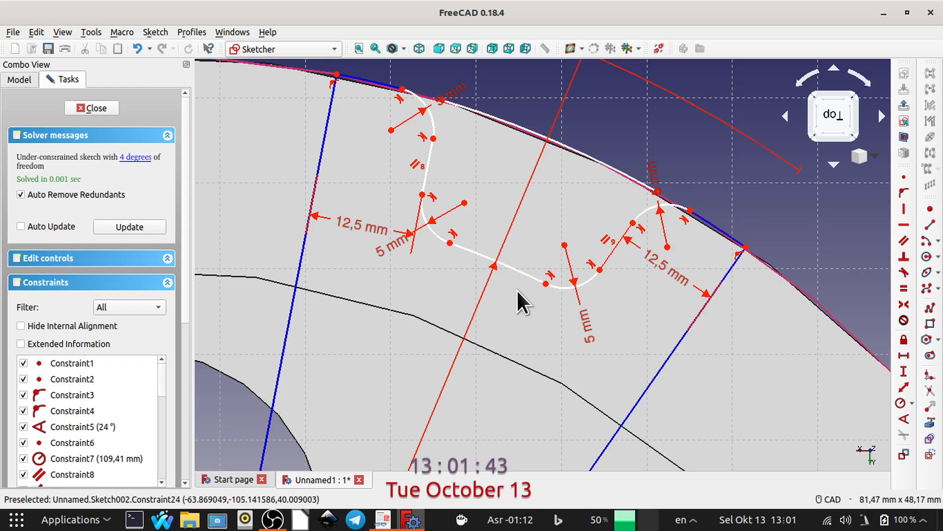
# - Make the profile's outer arc end coincident with the outer end of the fillet beside the second construction line
pyautogui.moveTo(537, 227); pyautogui.dragTo(559, 284, button='middle')
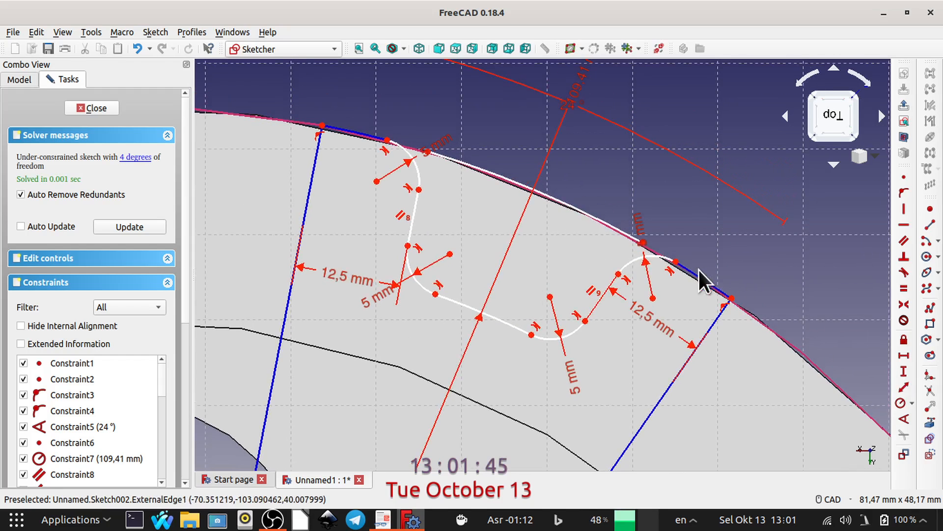
pyautogui.moveTo(675, 259)
pyautogui.mouseDown()
pyautogui.moveTo(679, 272)
pyautogui.moveTo(669, 260)
pyautogui.mouseUp()
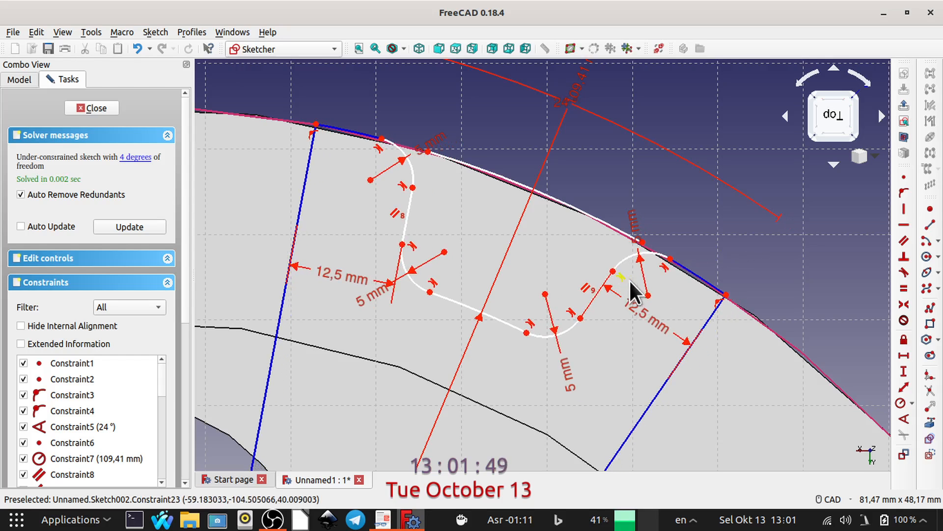
pyautogui.scroll(4, 435, 164)
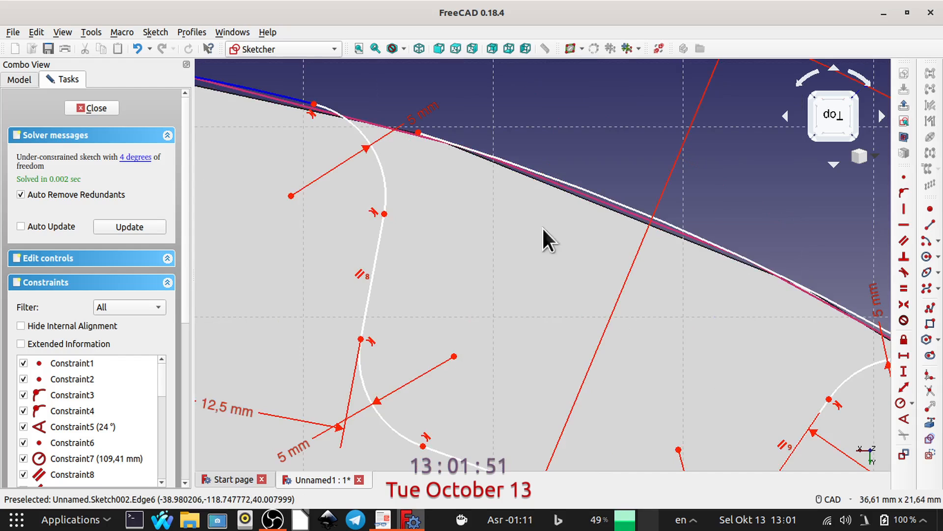
pyautogui.moveTo(776, 326)
pyautogui.mouseDown(button='middle')
pyautogui.moveTo(683, 273)
pyautogui.moveTo(494, 238)
pyautogui.mouseUp(button='middle')
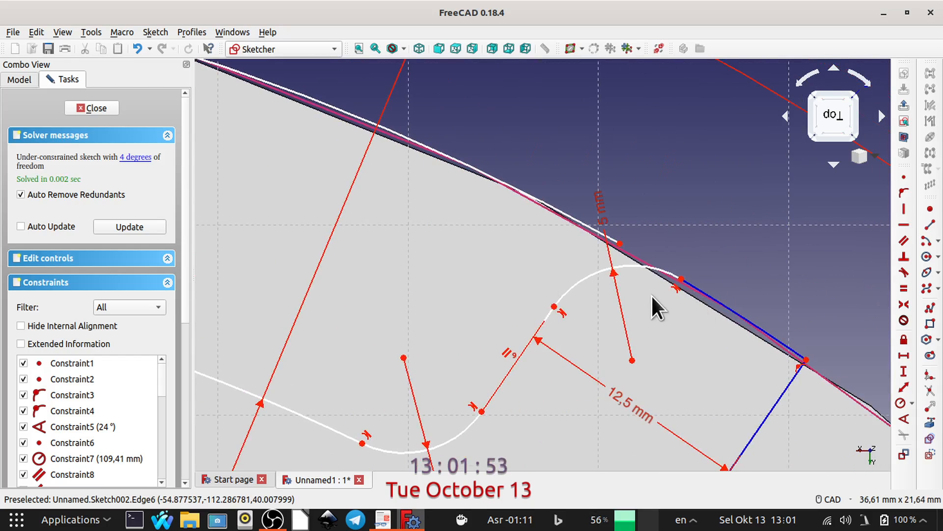
pyautogui.click(619, 243)
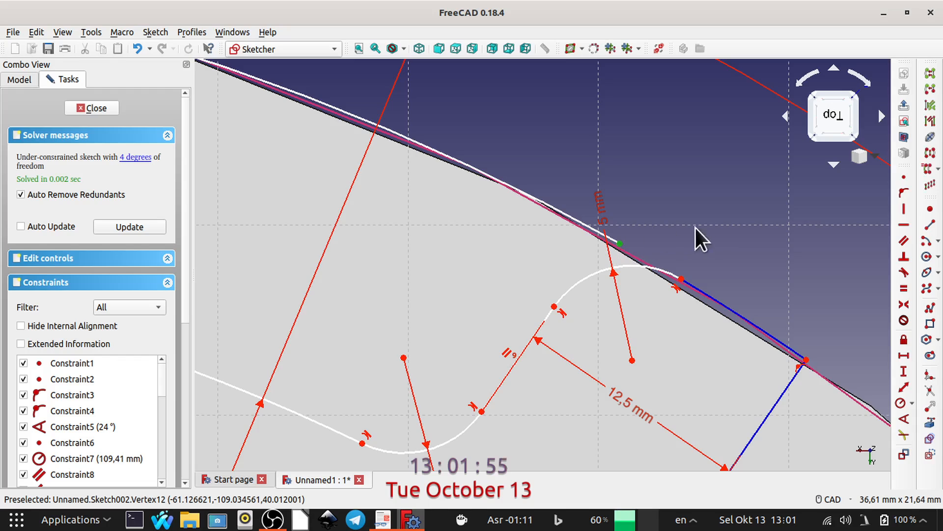
pyautogui.click(681, 278)
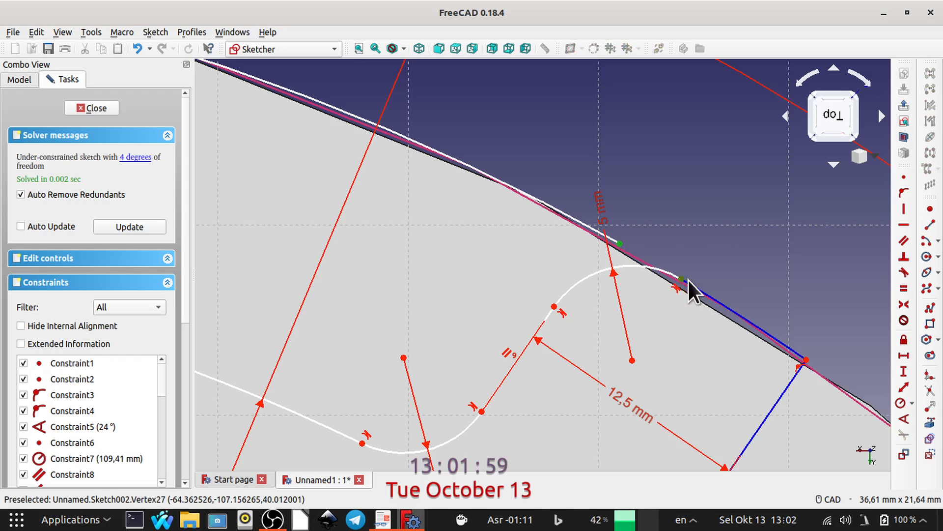
pyautogui.click(905, 177)
# - Make the outer arc's other end coincident with the outer end of the fillet beside the first construction line
pyautogui.moveTo(462, 152); pyautogui.dragTo(682, 235, button='middle')
pyautogui.moveTo(507, 136); pyautogui.dragTo(704, 226, button='middle')
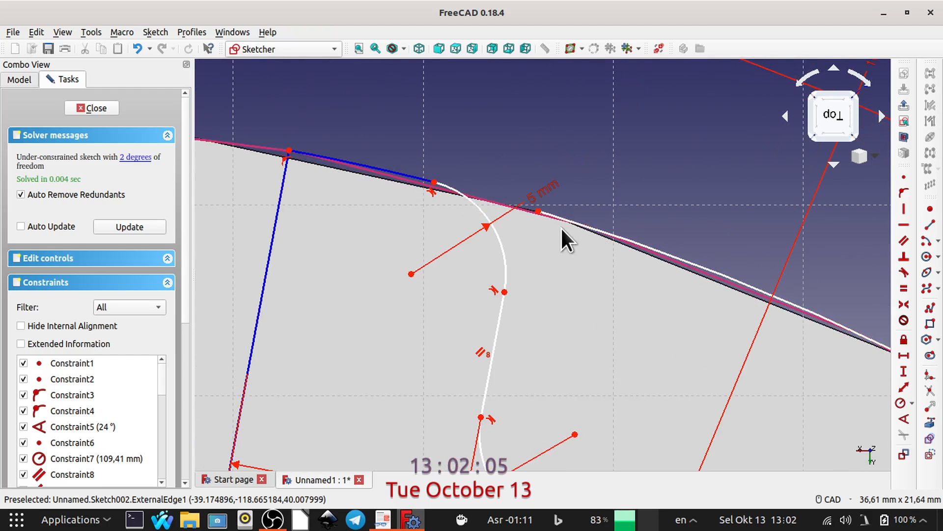
pyautogui.click(539, 210)
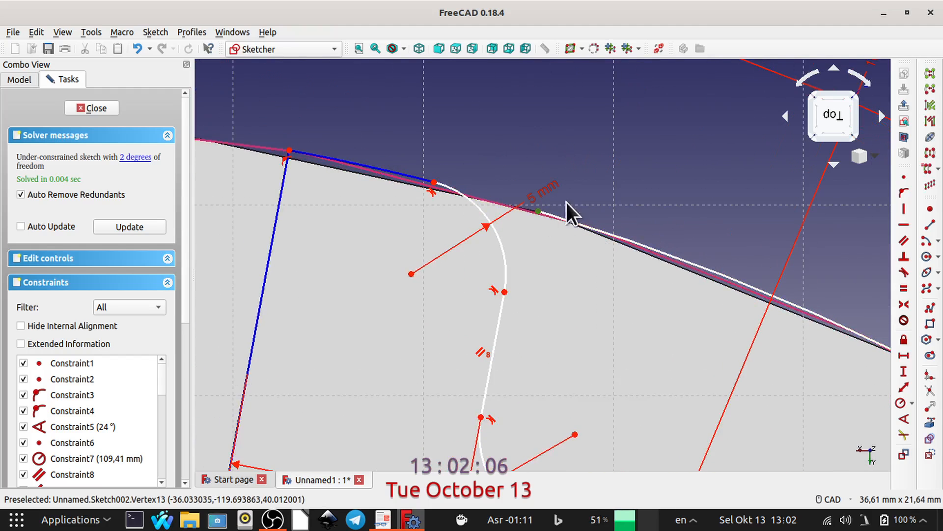
pyautogui.click(433, 181)
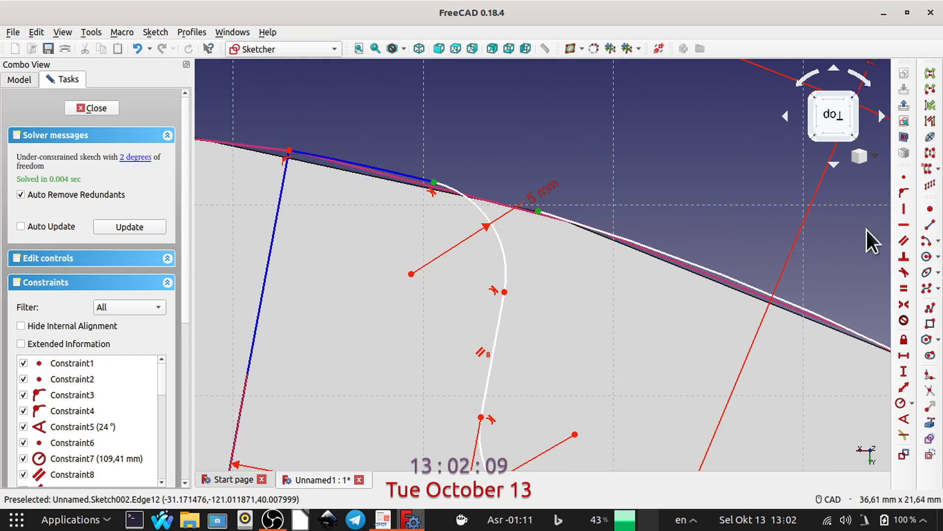
pyautogui.click(899, 178)
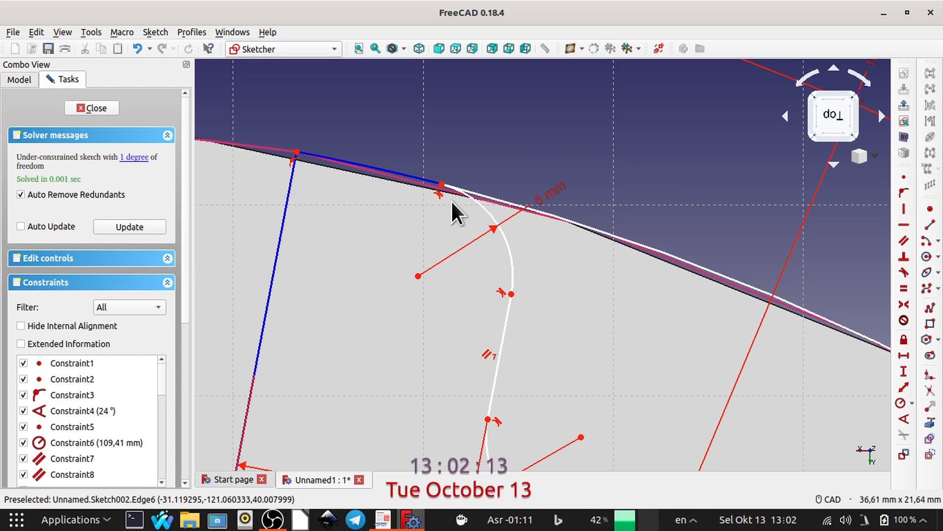
# - Rotate the gap profile slightly about the wheel's center by its second construction line to test the sketch's remaining freedom
pyautogui.scroll(-5, 597, 195)
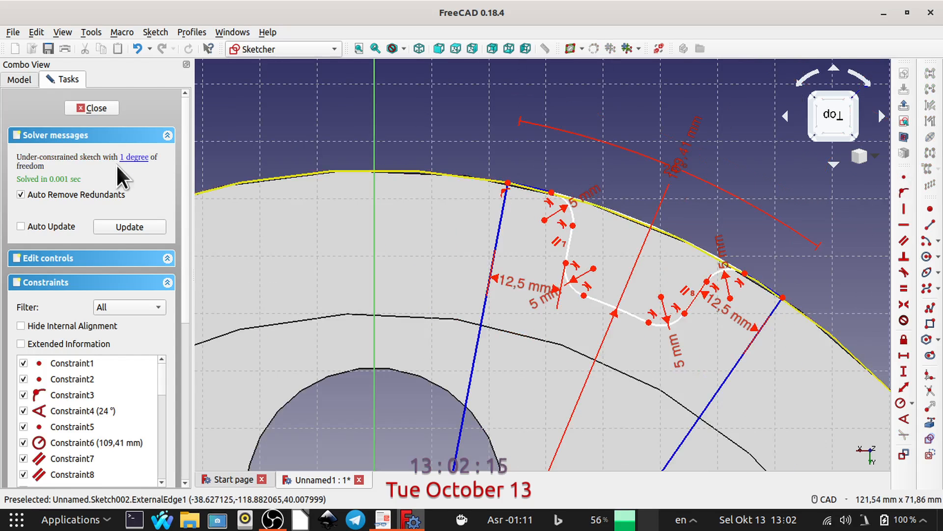
pyautogui.moveTo(422, 278); pyautogui.dragTo(438, 190, button='middle')
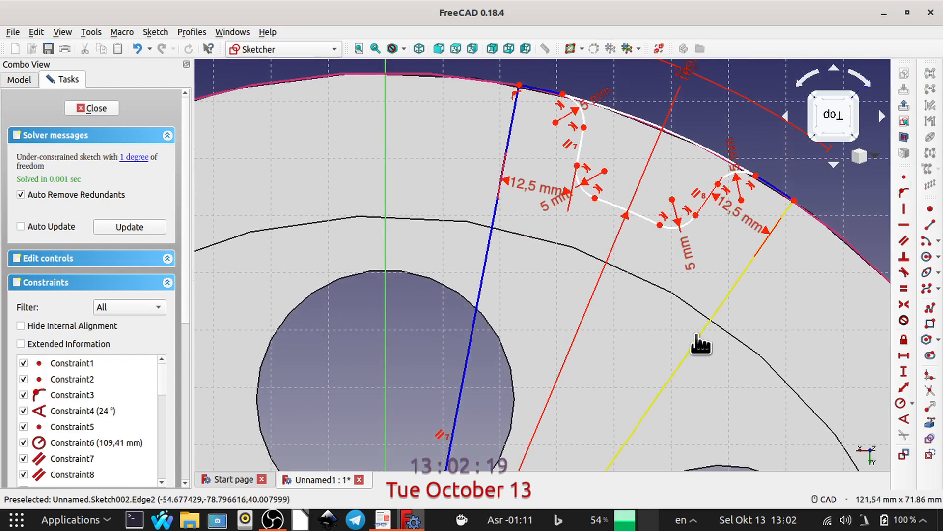
pyautogui.moveTo(694, 333); pyautogui.dragTo(718, 375)
pyautogui.scroll(-2, 595, 347)
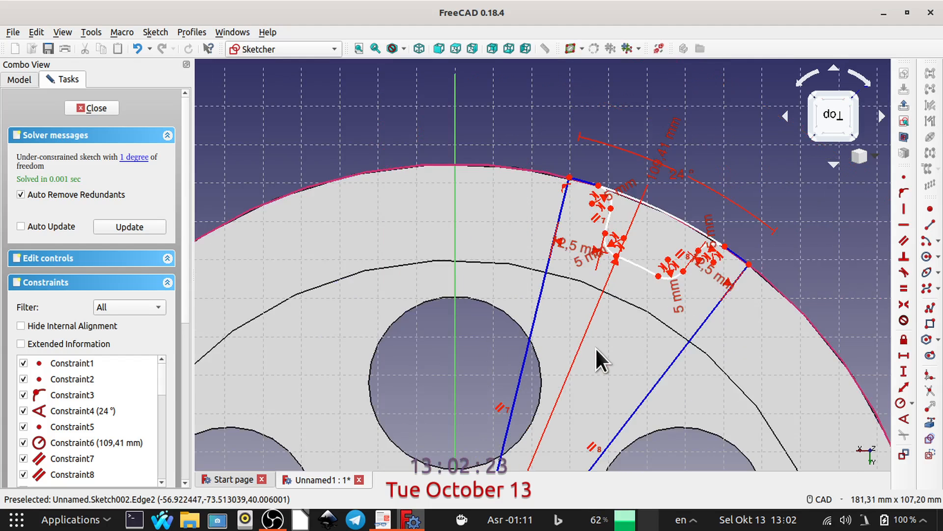
# - Constrain the outer endpoint of the first construction line onto the sketch's vertical axis and close the sketch
pyautogui.scroll(2, 616, 364)
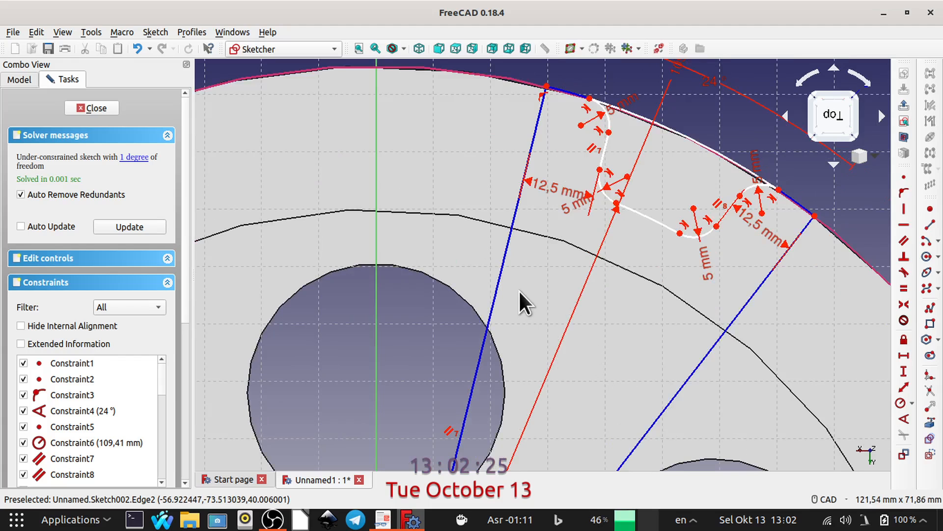
pyautogui.moveTo(517, 290); pyautogui.dragTo(555, 376, button='middle')
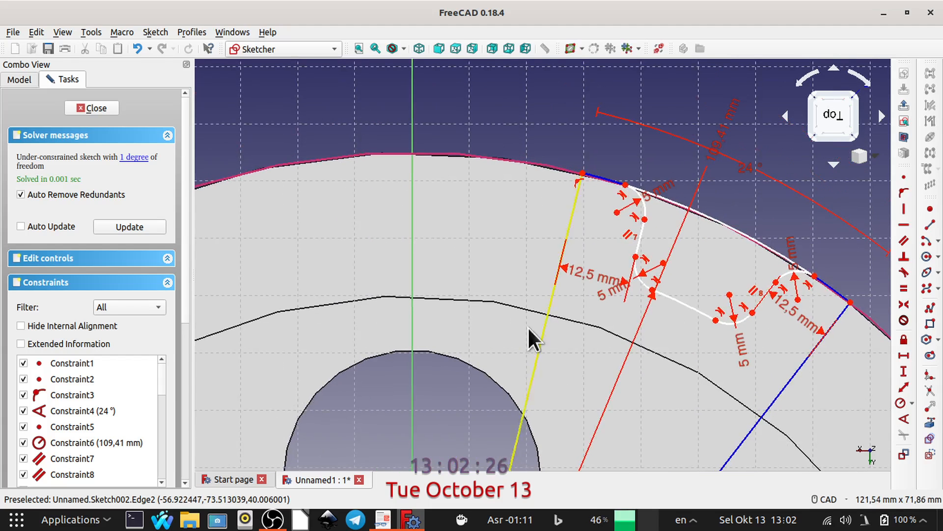
pyautogui.click(585, 172)
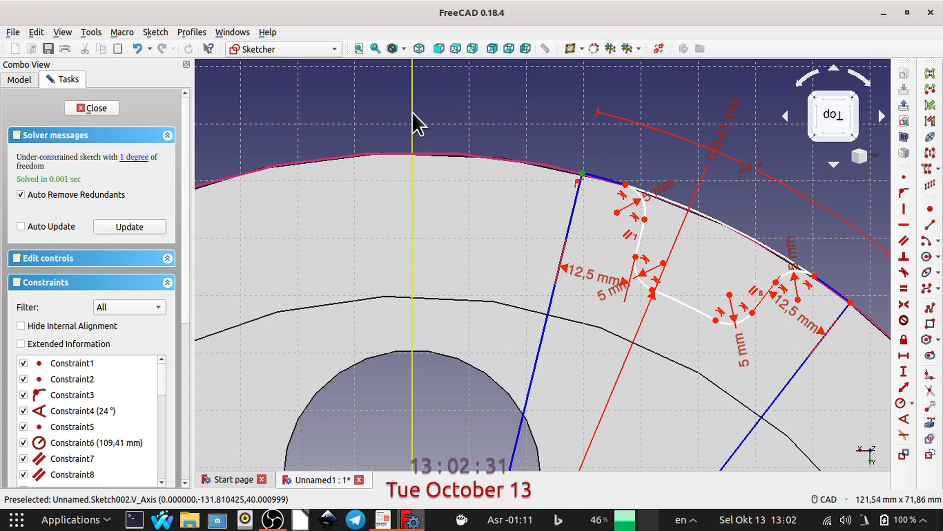
pyautogui.click(583, 173)
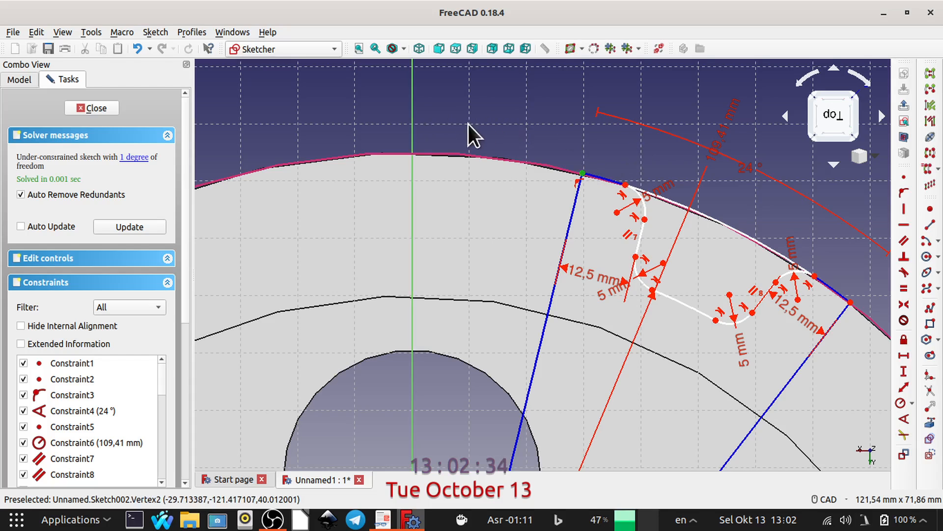
pyautogui.click(411, 132)
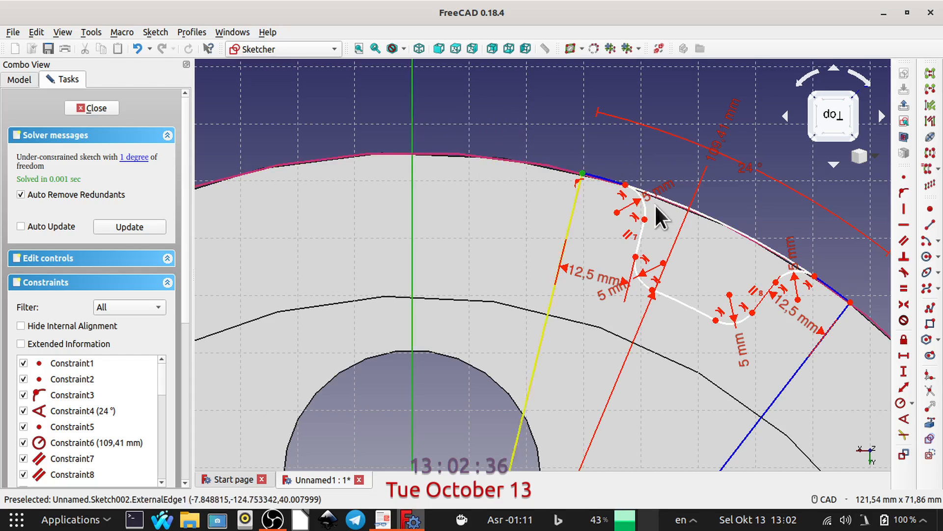
pyautogui.click(900, 192)
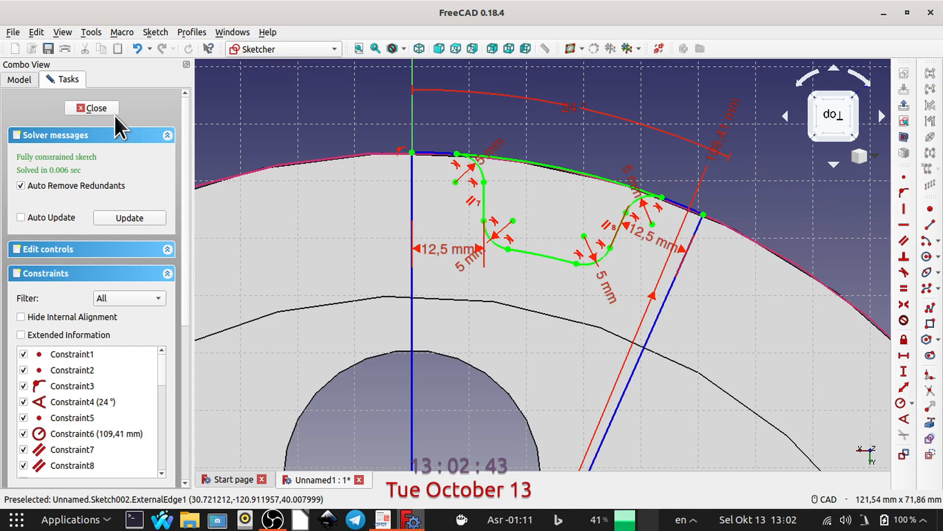
pyautogui.click(94, 107)
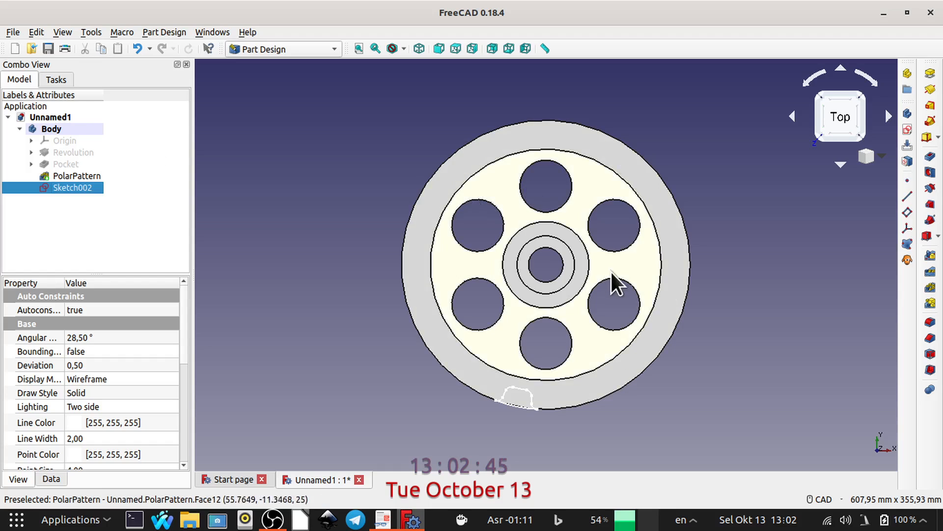
# - Cut the tooth gap profile through all of the wheel's rim as a pocket
pyautogui.scroll(5, 514, 430)
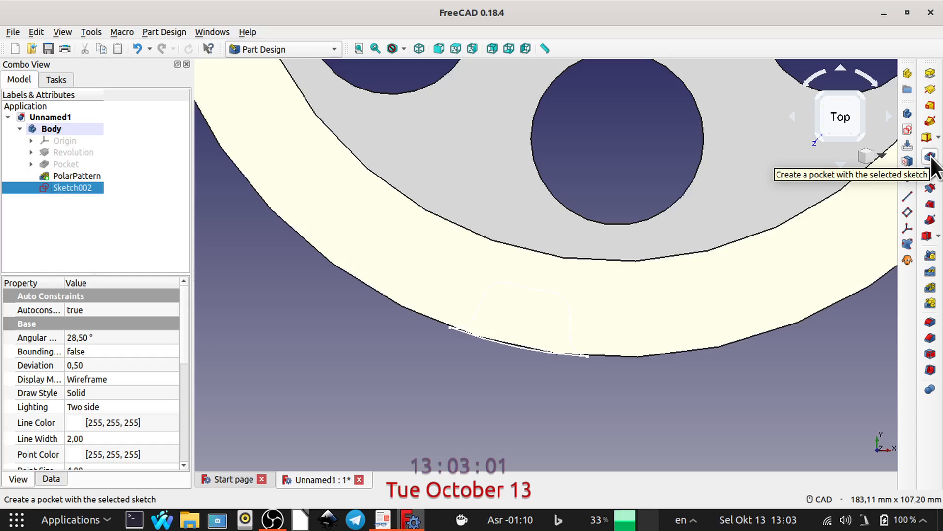
pyautogui.click(931, 157)
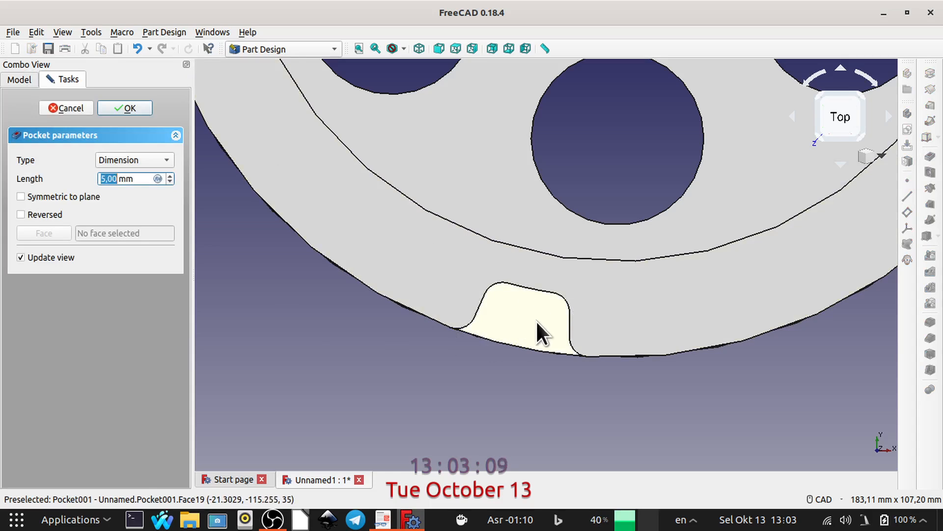
pyautogui.click(166, 160)
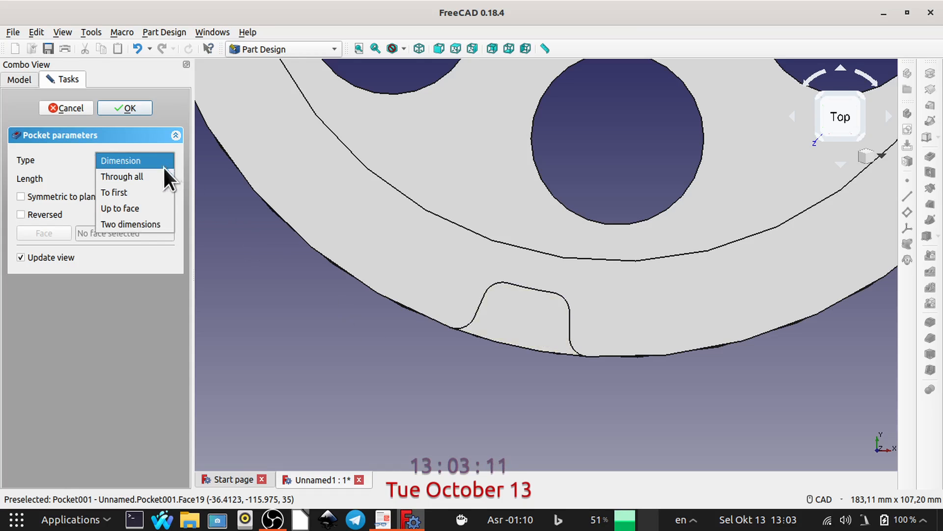
pyautogui.click(123, 177)
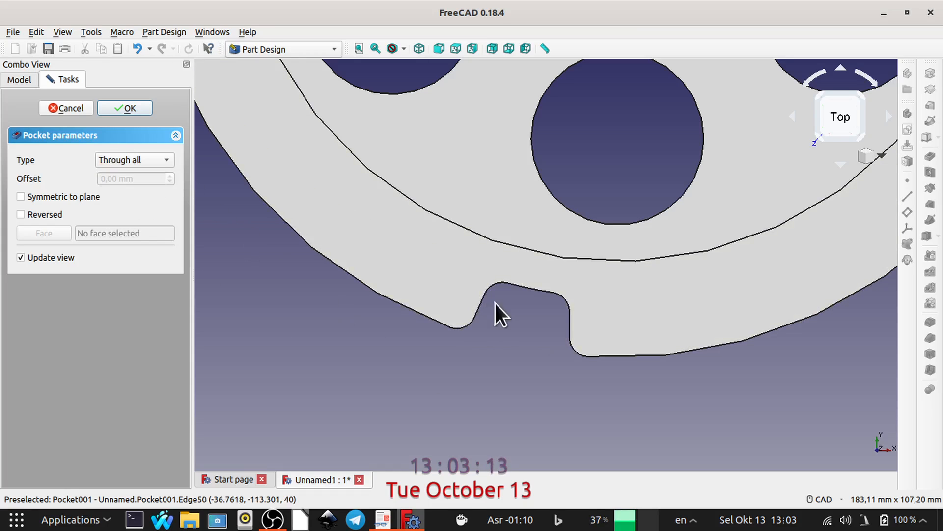
pyautogui.click(129, 107)
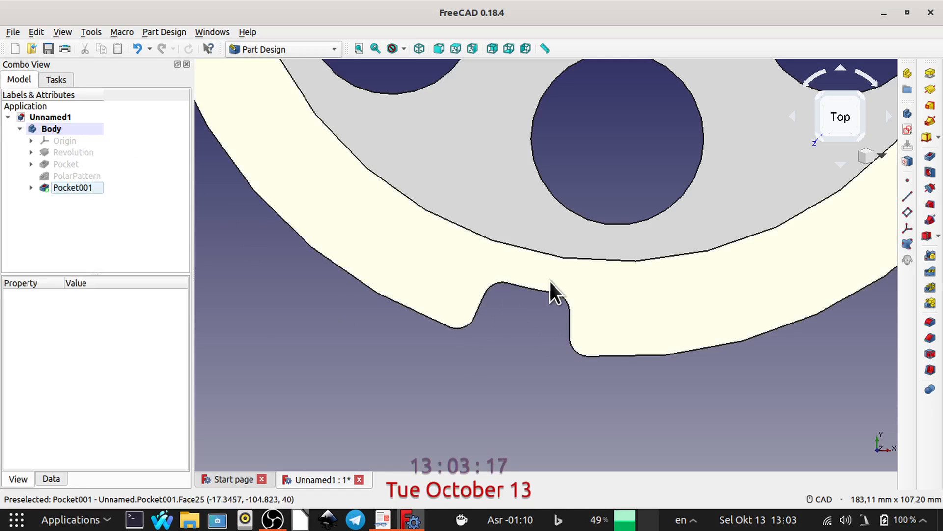
pyautogui.click(545, 379)
pyautogui.moveTo(547, 373); pyautogui.dragTo(532, 355, button='middle')
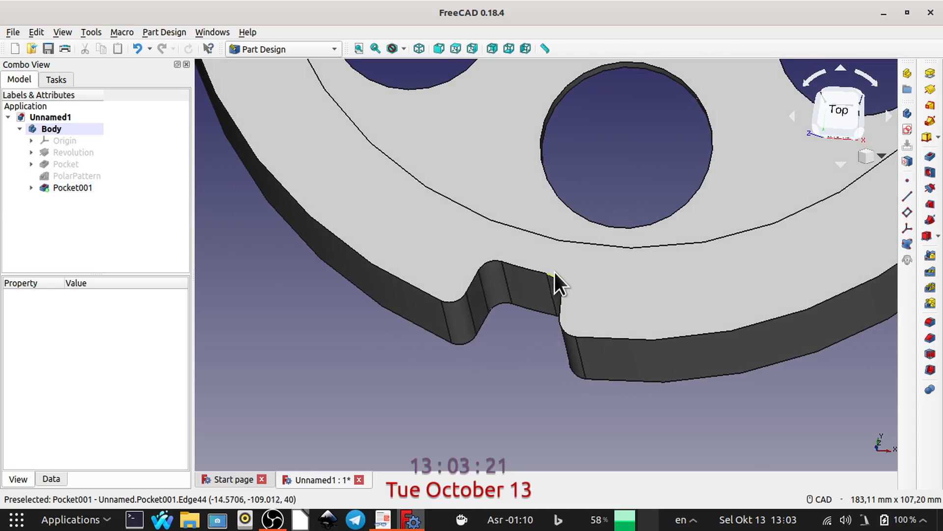
pyautogui.click(831, 114)
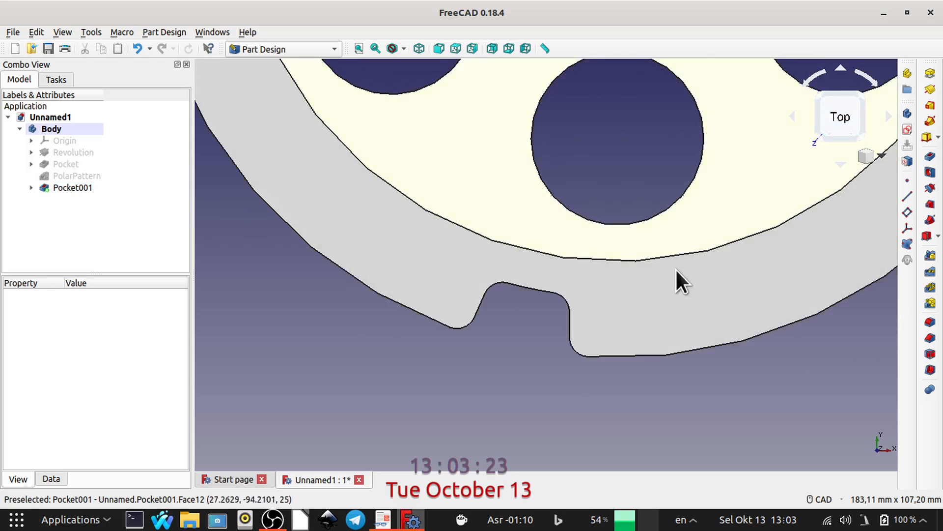
# - Create a polar pattern of the tooth gap pocket with 15 occurrences over 360° about the normal sketch axis
pyautogui.scroll(-3, 653, 250)
pyautogui.scroll(-2, 654, 249)
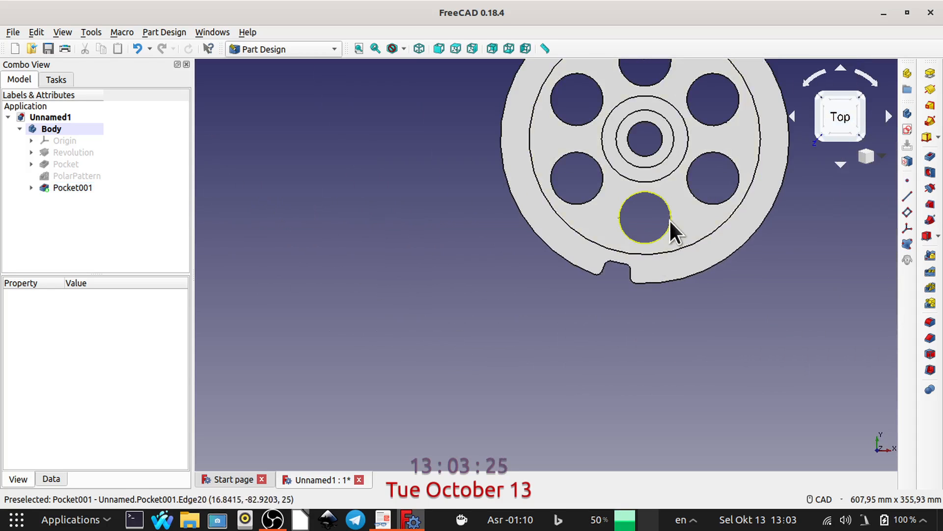
pyautogui.moveTo(669, 230); pyautogui.dragTo(550, 345, button='middle')
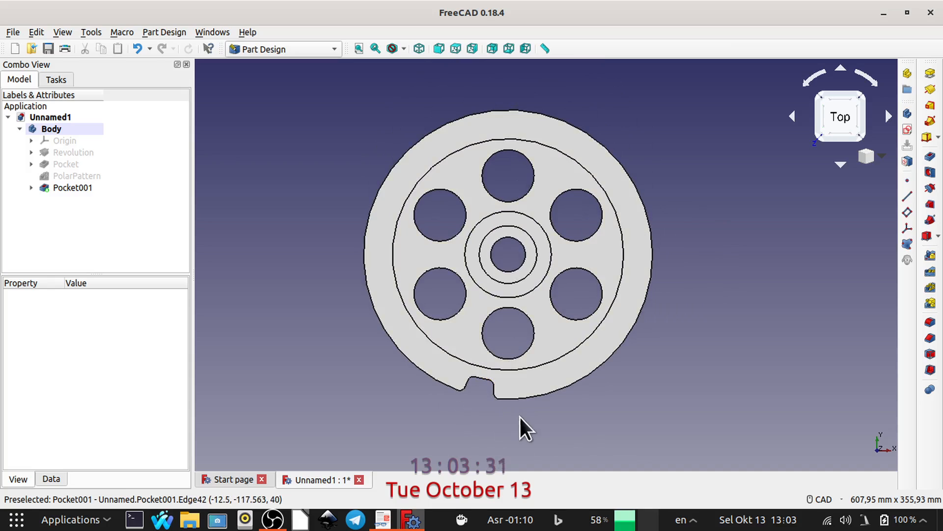
pyautogui.click(479, 378)
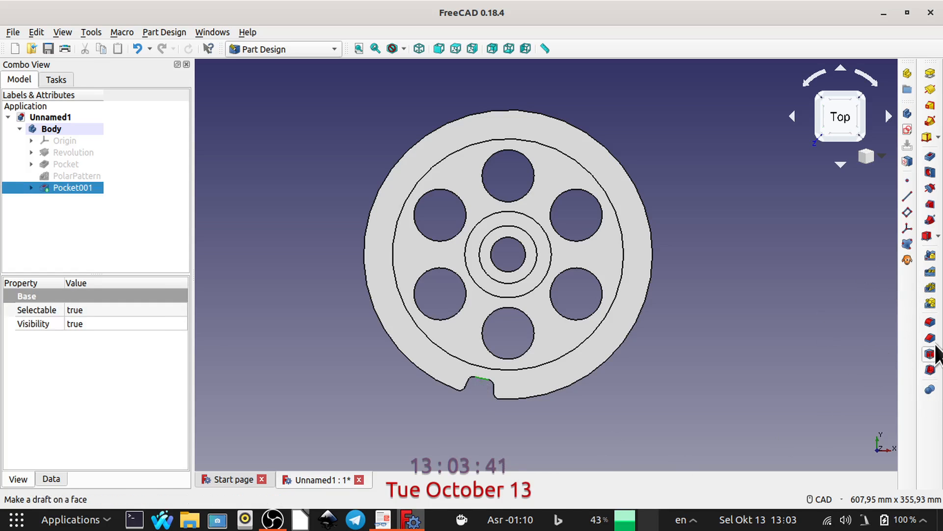
pyautogui.click(930, 288)
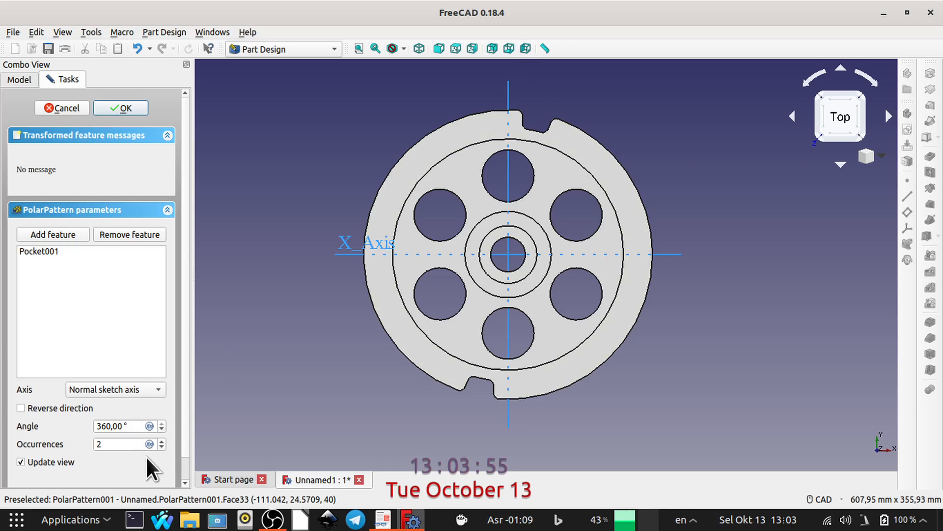
pyautogui.click(96, 444)
pyautogui.press('BackSpace')
pyautogui.write('1')
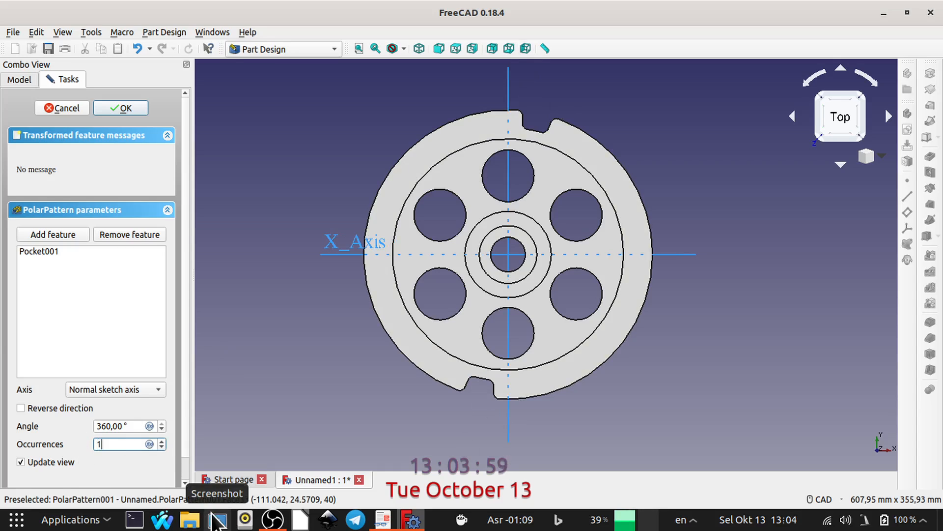
pyautogui.write('5')
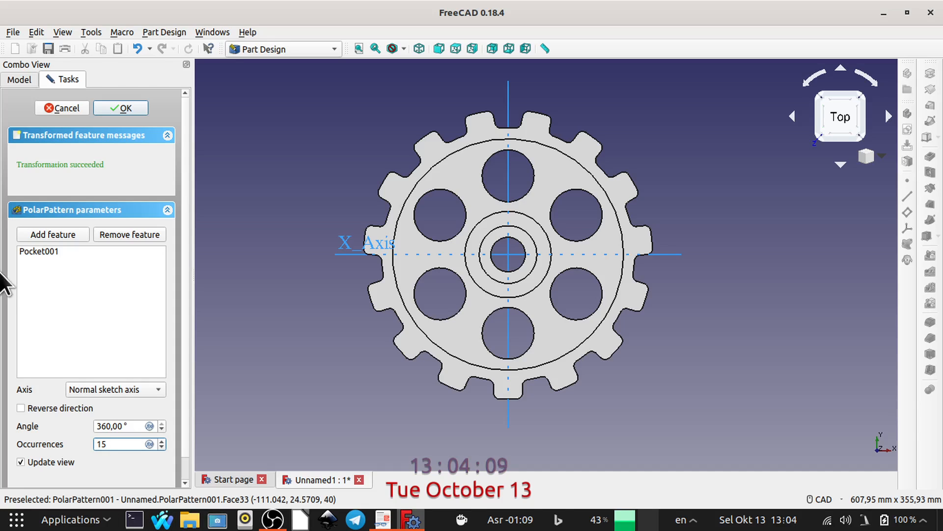
pyautogui.click(122, 106)
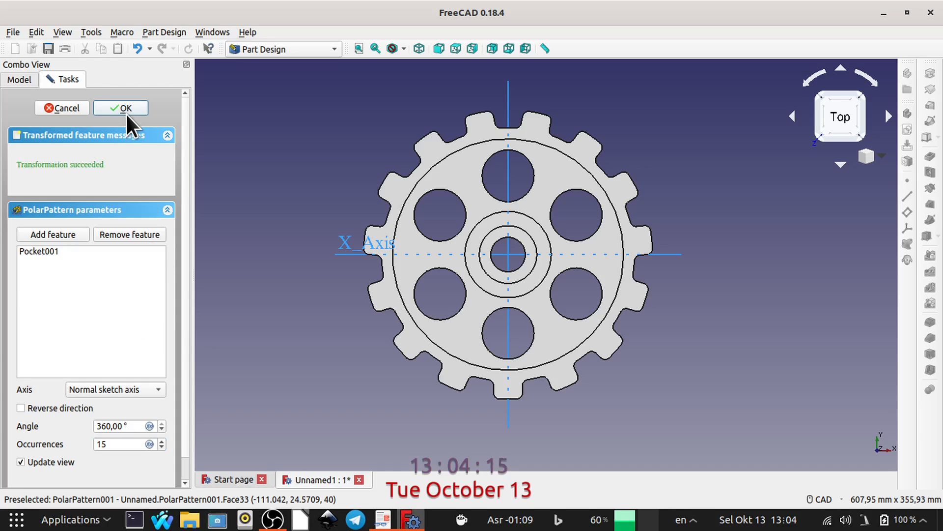
pyautogui.click(128, 113)
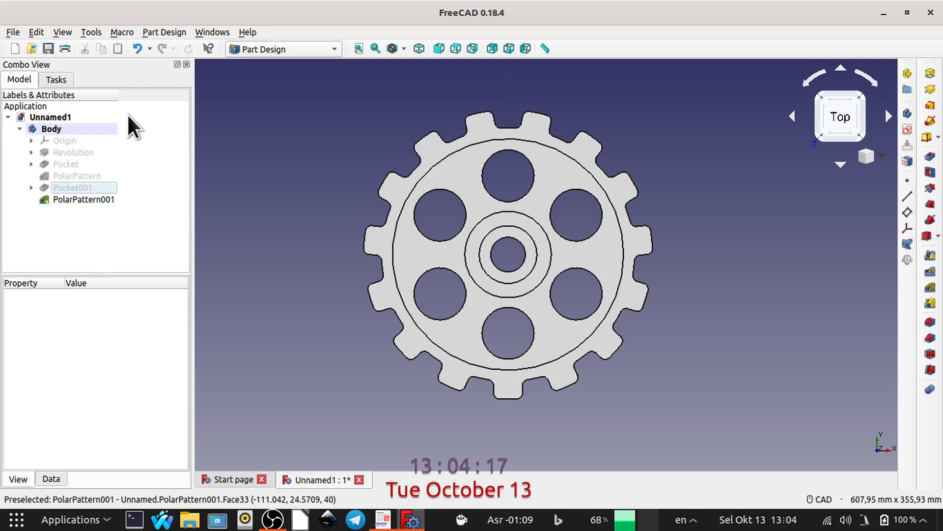
pyautogui.moveTo(303, 214); pyautogui.dragTo(396, 226, button='middle')
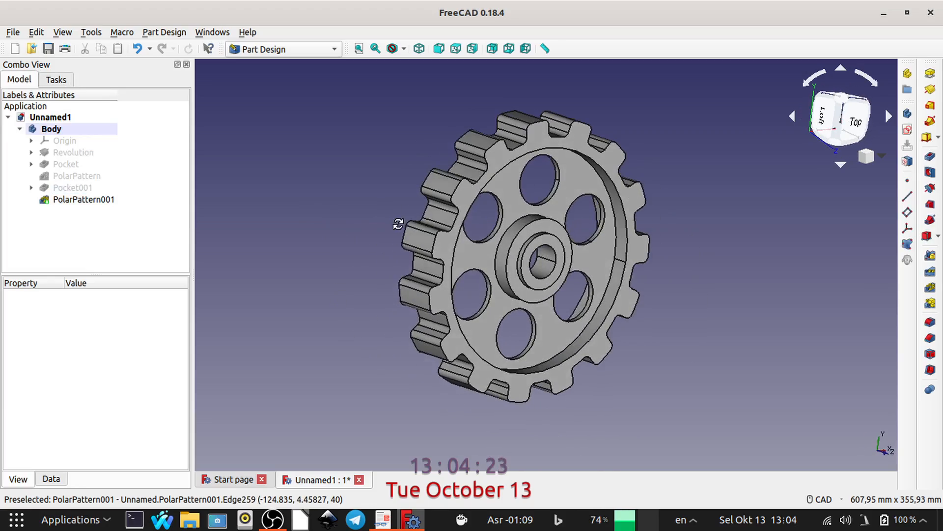
pyautogui.moveTo(744, 272); pyautogui.dragTo(666, 236, button='middle')
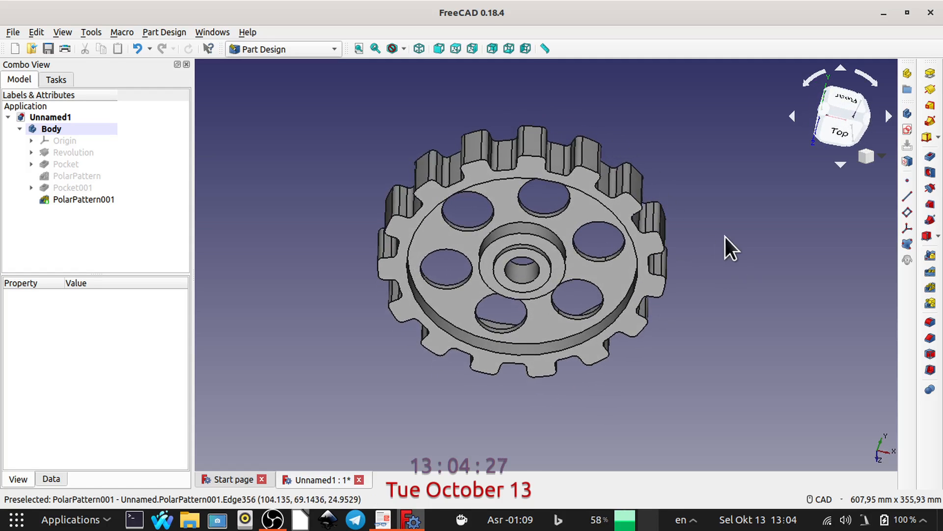